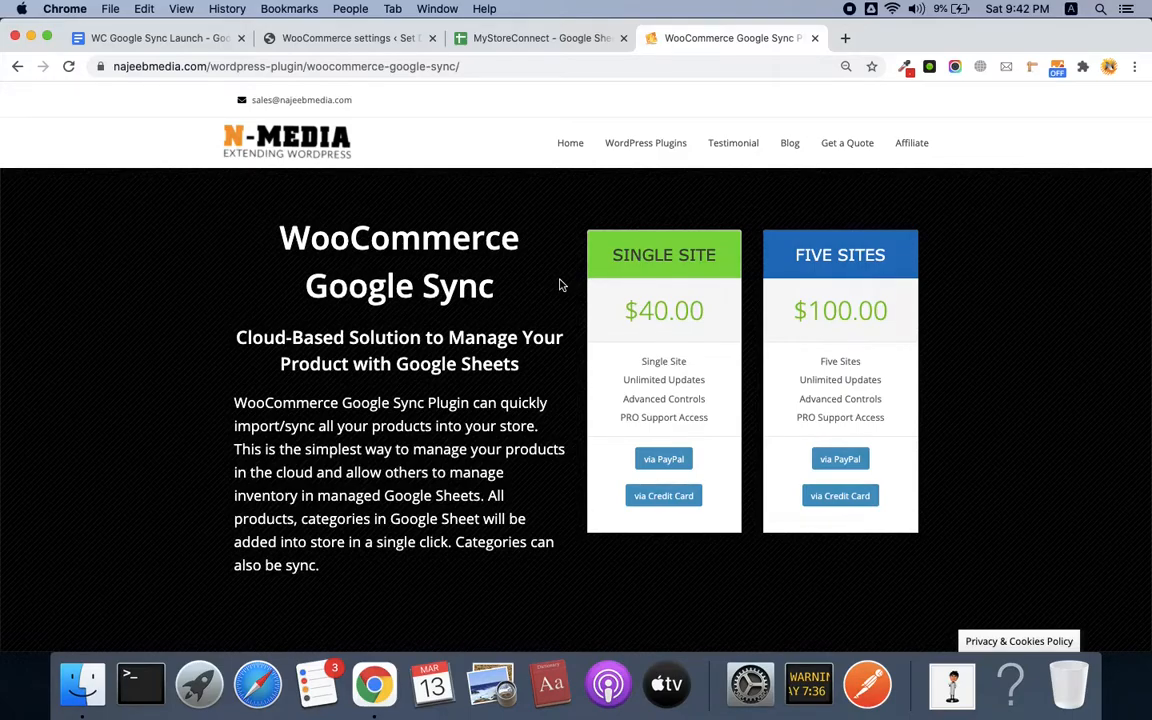
Step: Look over the plugin's pricing section and the products sheet of the MyStoreConnect spreadsheet
{"action": "scroll", "coordinate": [560, 285], "scroll_direction": "down", "scroll_amount": 3}
{"action": "scroll", "coordinate": [560, 285], "scroll_direction": "up", "scroll_amount": 3}
{"action": "left_click", "coordinate": [500, 38]}
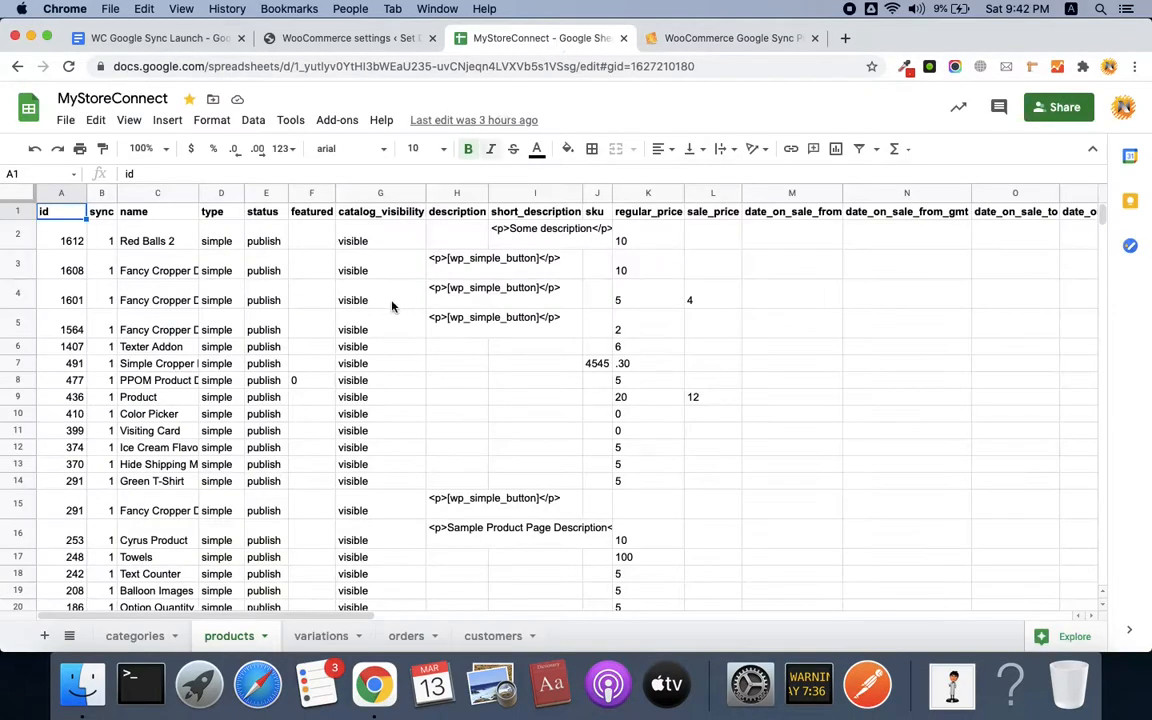
{"action": "scroll", "coordinate": [312, 292], "scroll_direction": "down", "scroll_amount": 1}
{"action": "scroll", "coordinate": [312, 292], "scroll_direction": "up", "scroll_amount": 1}
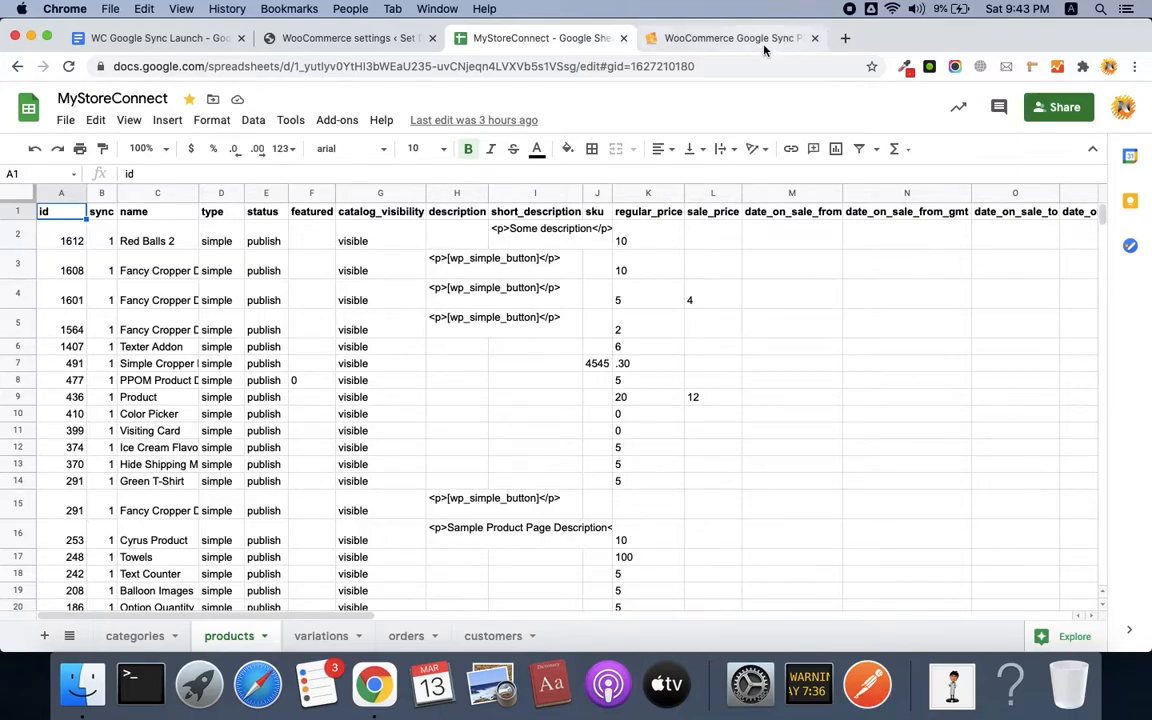
Step: Review the plugin page down to the Getting Started Video and highlight "Google" in the first topic of the Video Tutorial outline
{"action": "left_click", "coordinate": [687, 39]}
{"action": "scroll", "coordinate": [470, 340], "scroll_direction": "down", "scroll_amount": 5}
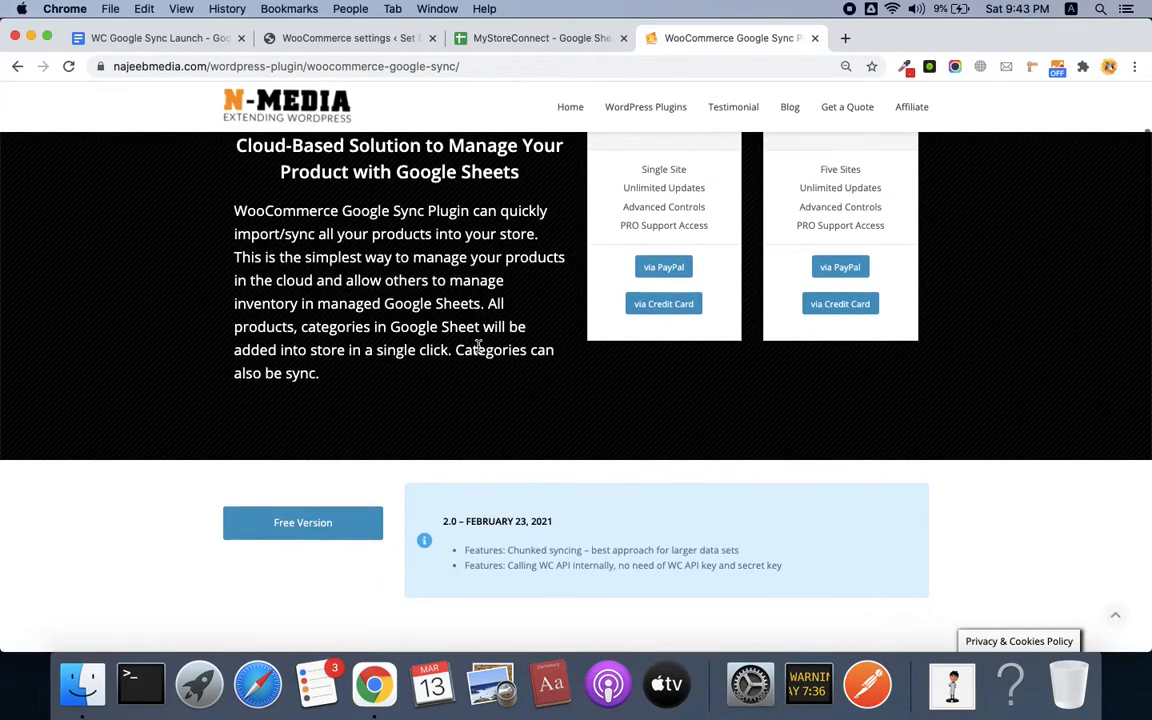
{"action": "scroll", "coordinate": [478, 345], "scroll_direction": "down", "scroll_amount": 10}
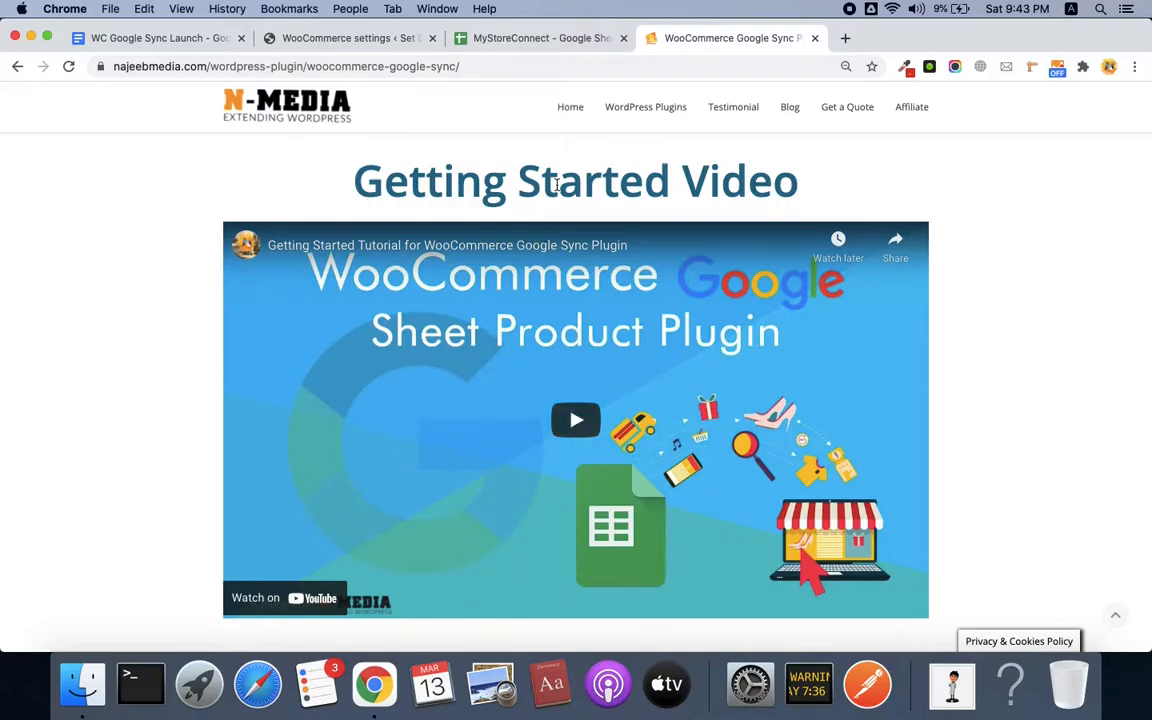
{"action": "scroll", "coordinate": [556, 185], "scroll_direction": "up", "scroll_amount": 5}
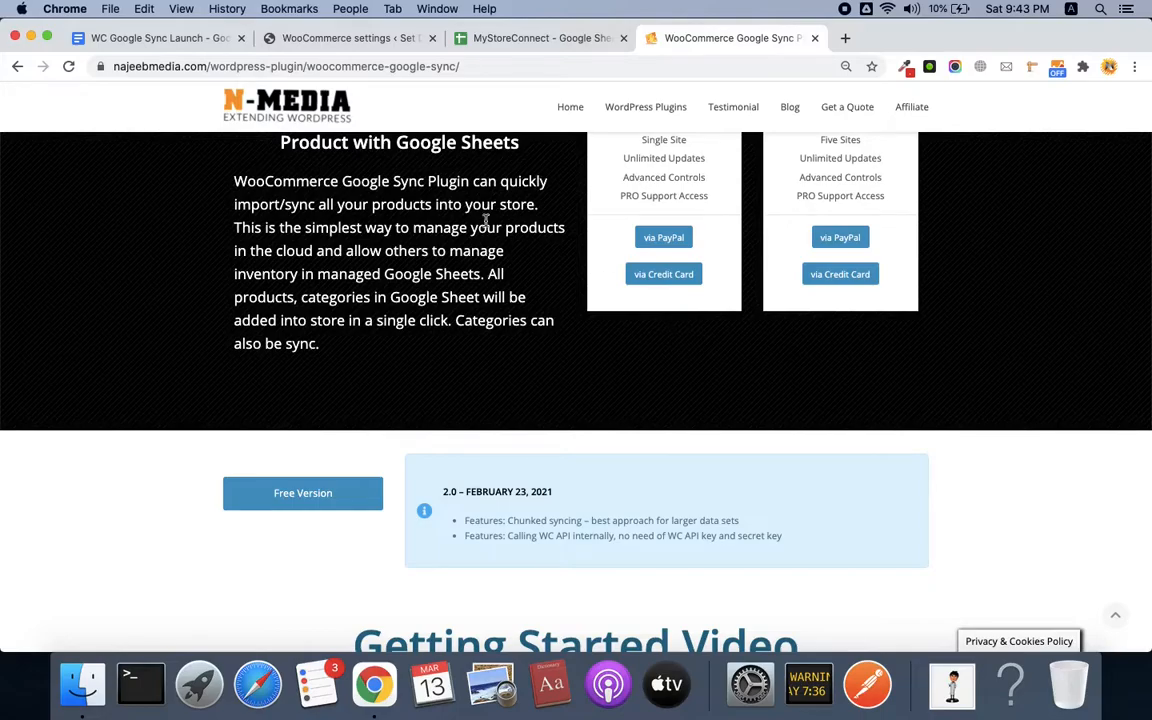
{"action": "left_click", "coordinate": [164, 36]}
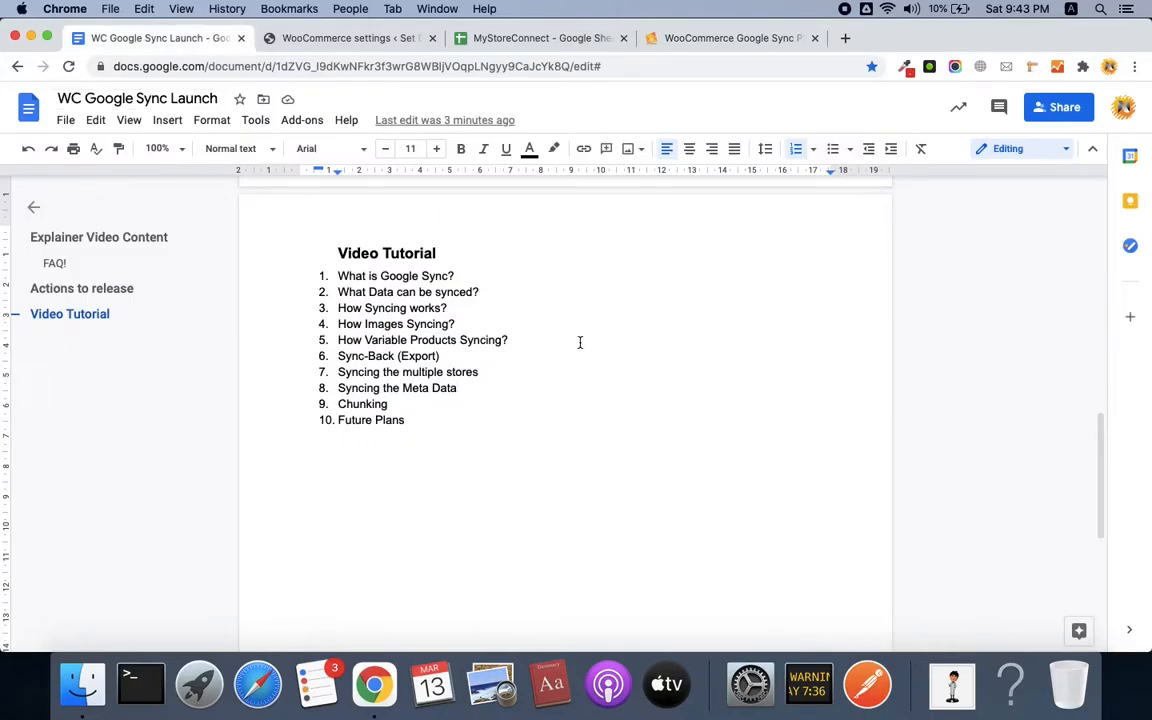
{"action": "double_click", "coordinate": [382, 274]}
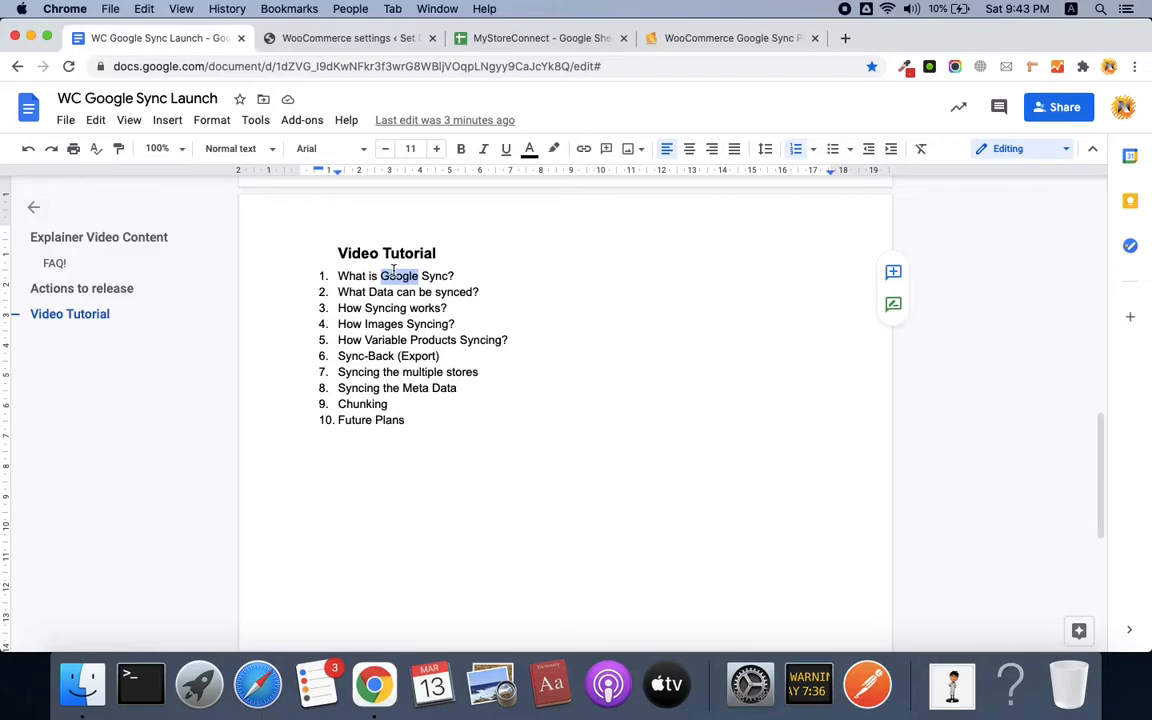
Step: Examine the product rows and the header row's field columns in the MyStoreConnect products sheet
{"action": "left_click", "coordinate": [545, 38]}
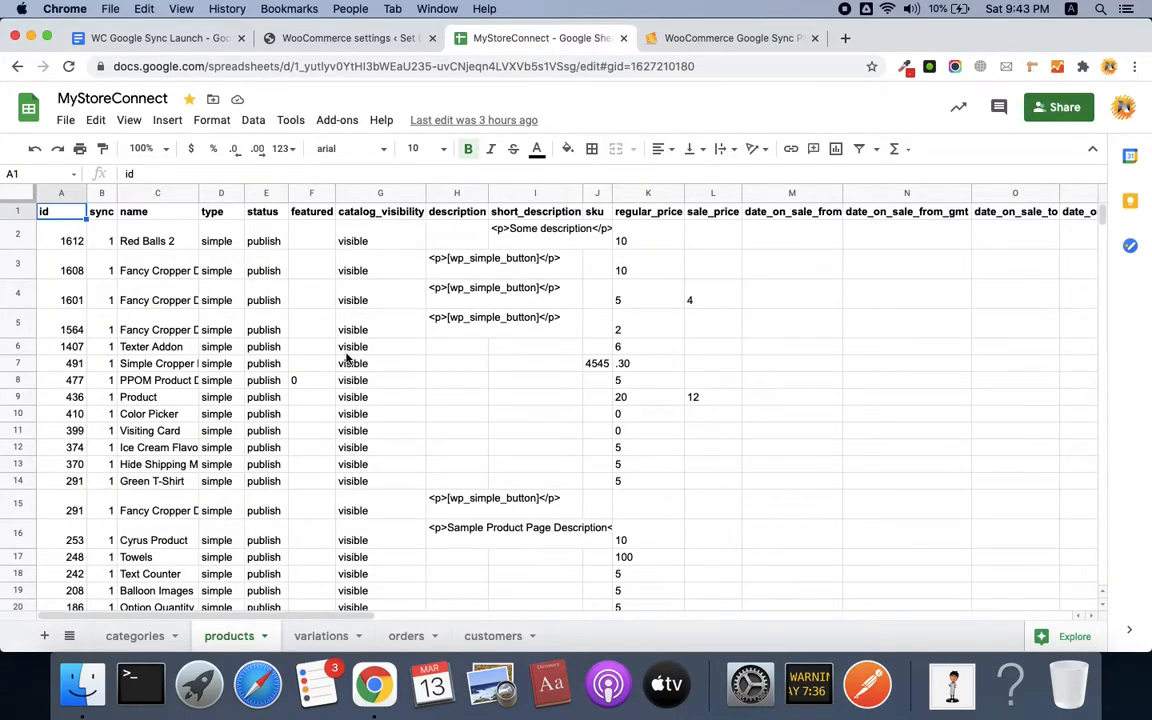
{"action": "scroll", "coordinate": [348, 358], "scroll_direction": "down", "scroll_amount": 5}
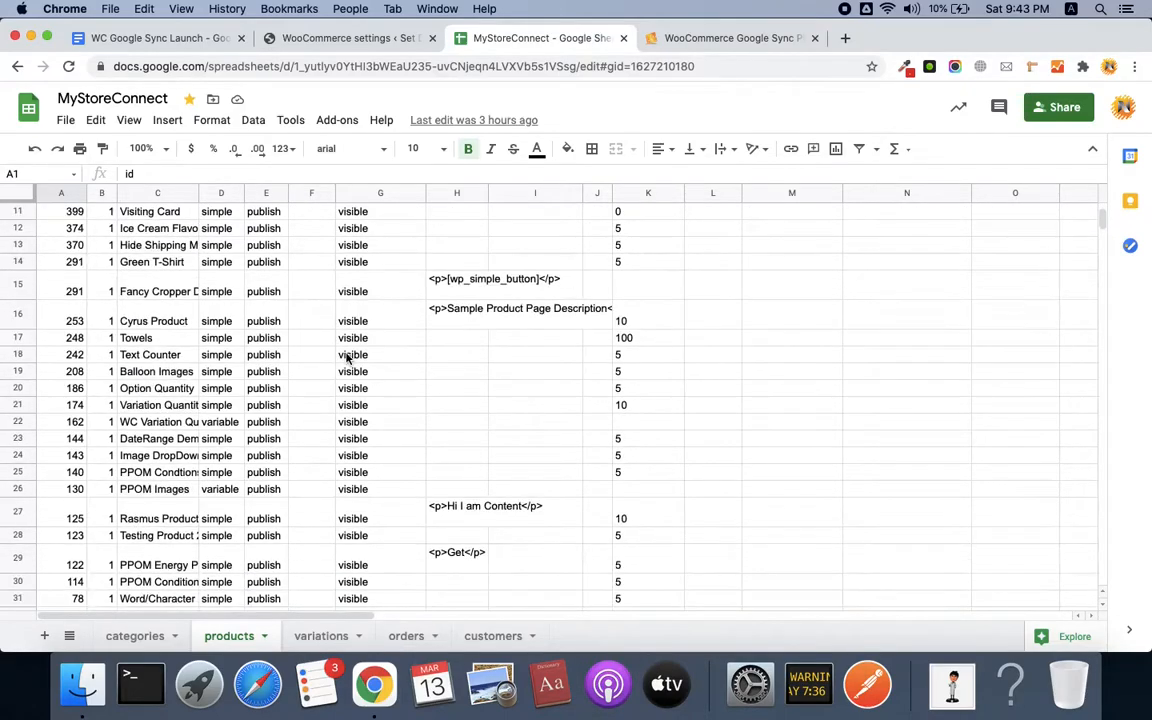
{"action": "scroll", "coordinate": [348, 358], "scroll_direction": "up", "scroll_amount": 5}
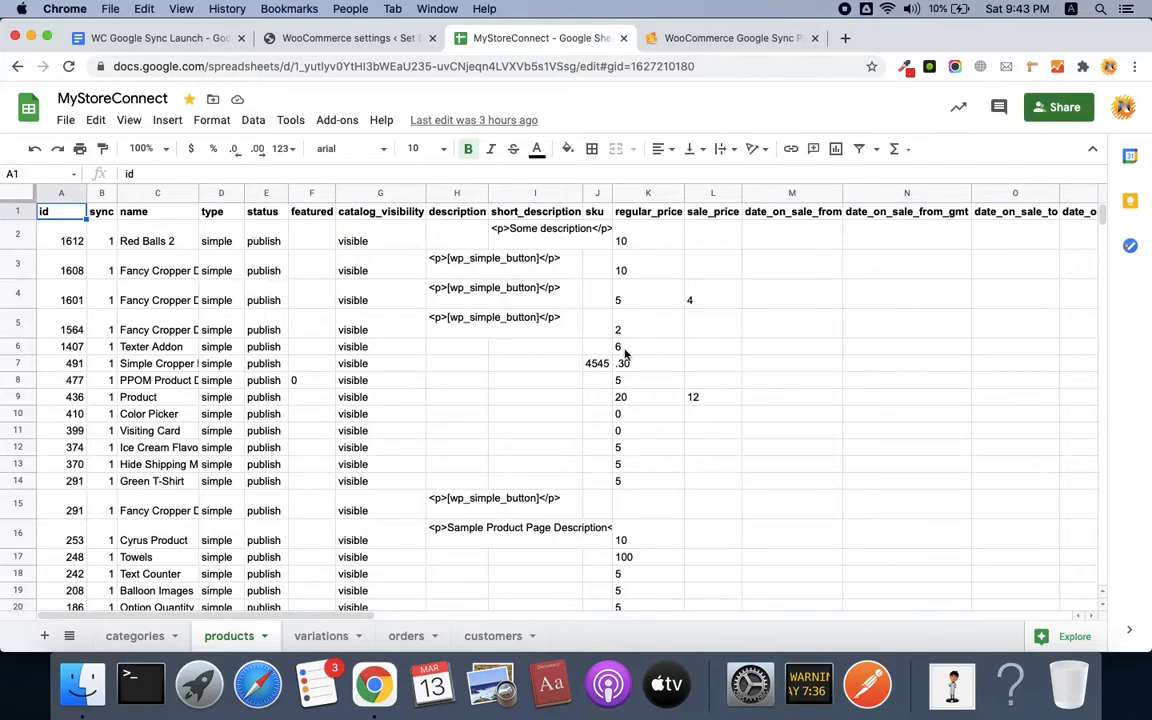
{"action": "left_click", "coordinate": [96, 265]}
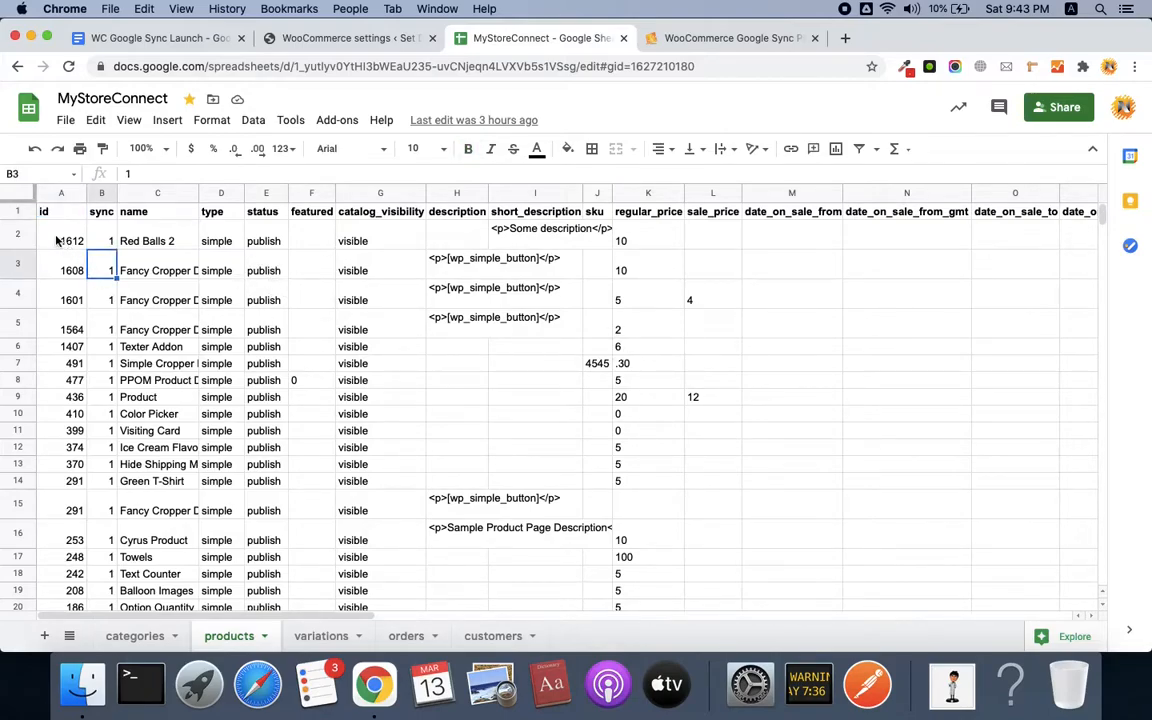
{"action": "left_click", "coordinate": [17, 210]}
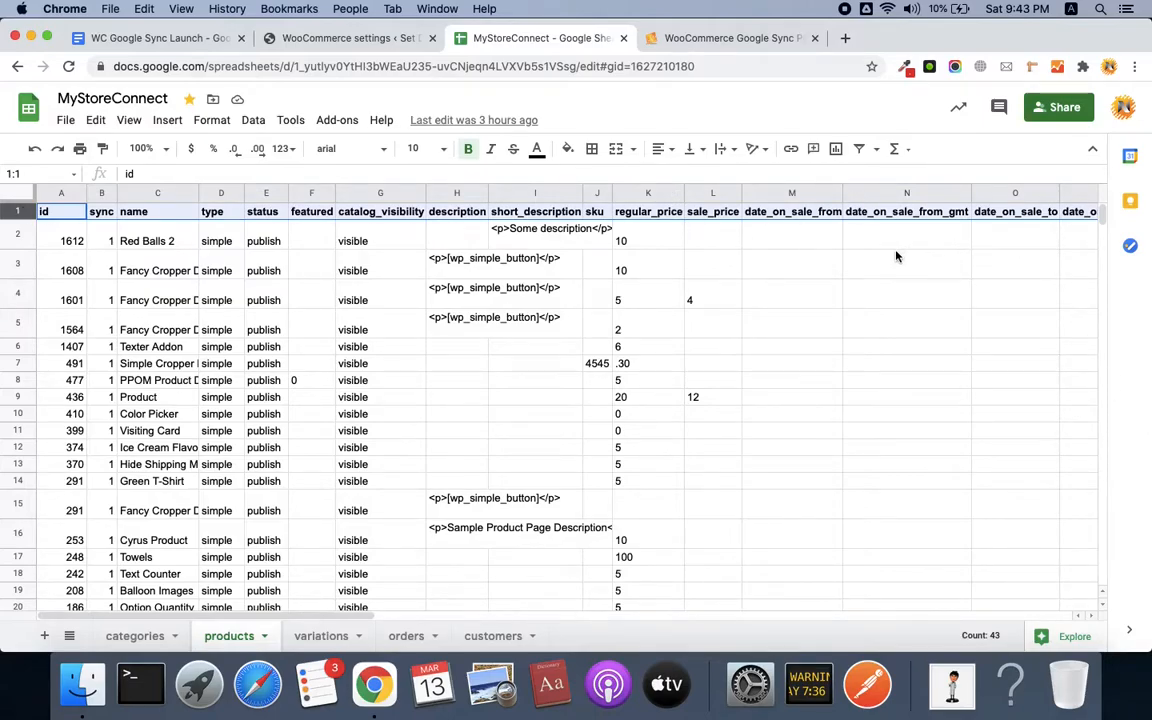
{"action": "scroll", "coordinate": [896, 257], "scroll_direction": "right", "scroll_amount": 10}
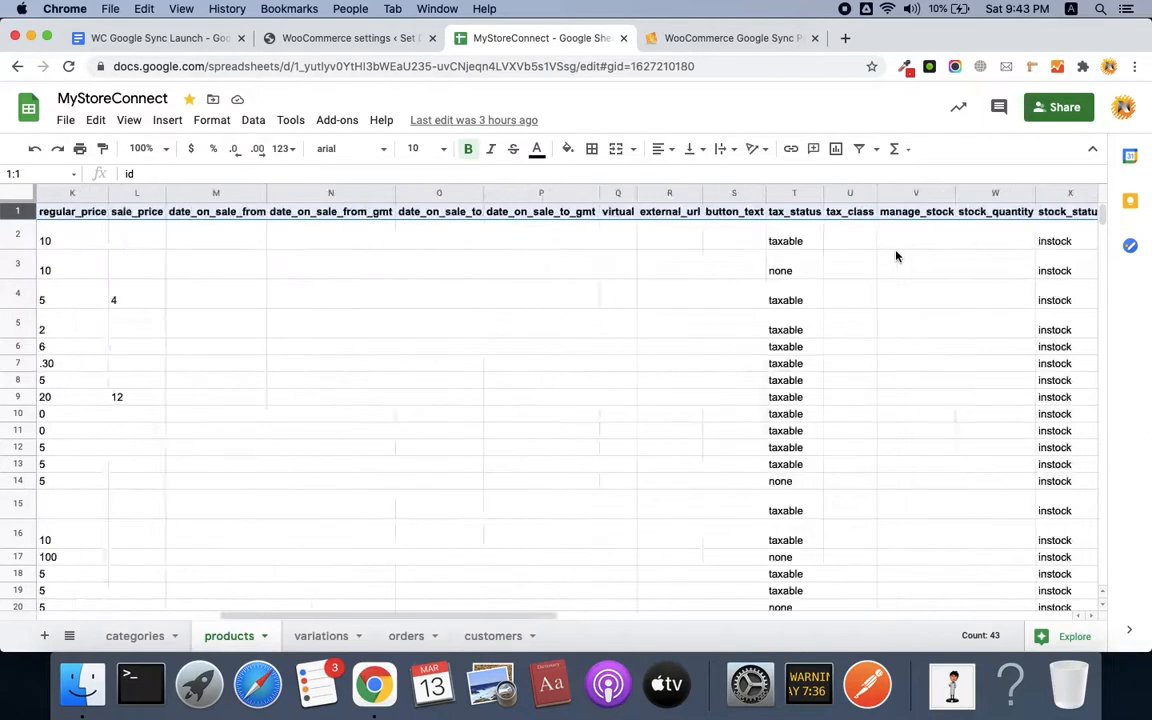
{"action": "scroll", "coordinate": [190, 295], "scroll_direction": "left", "scroll_amount": 10}
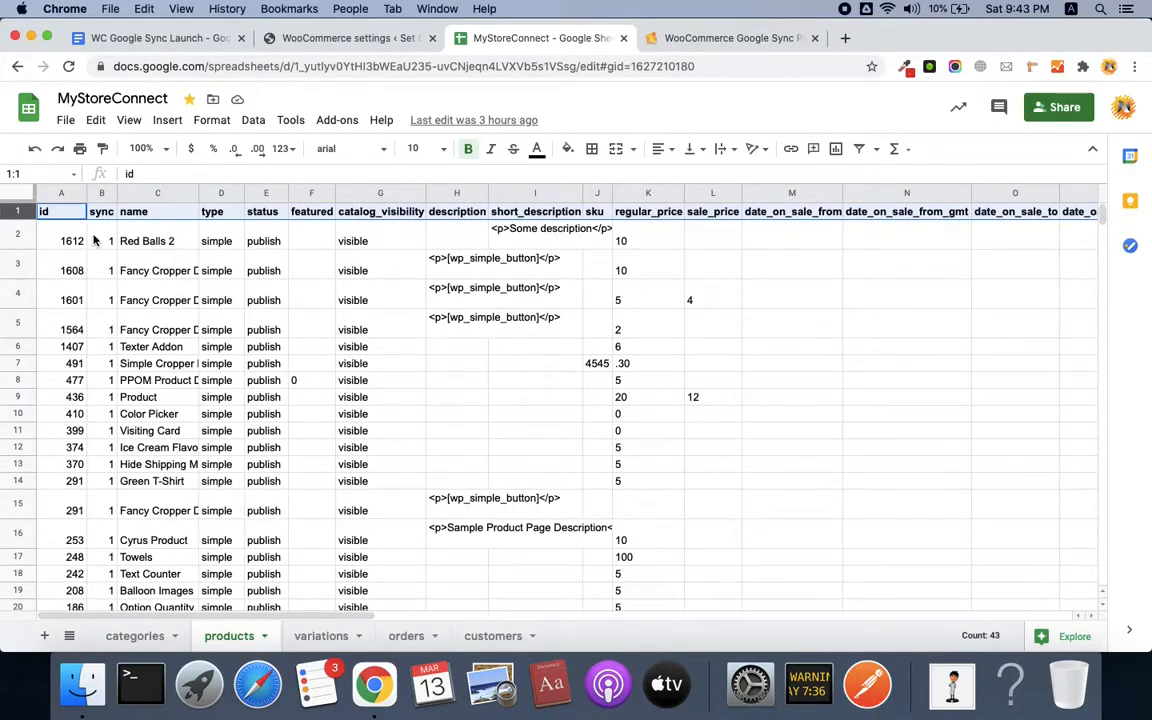
Step: Inspect the sync, name, regular_price and short_description cells of the first products, and the remaining columns through last_sync
{"action": "left_click", "coordinate": [90, 232]}
{"action": "left_click", "coordinate": [146, 245]}
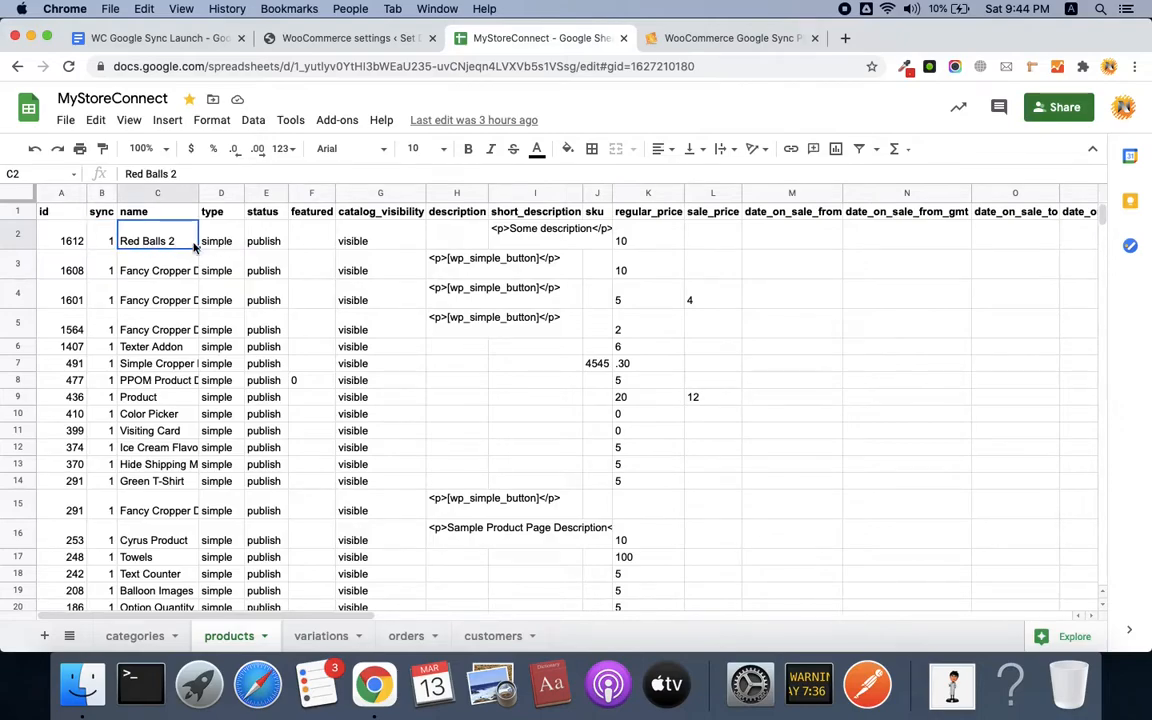
{"action": "left_click", "coordinate": [617, 261]}
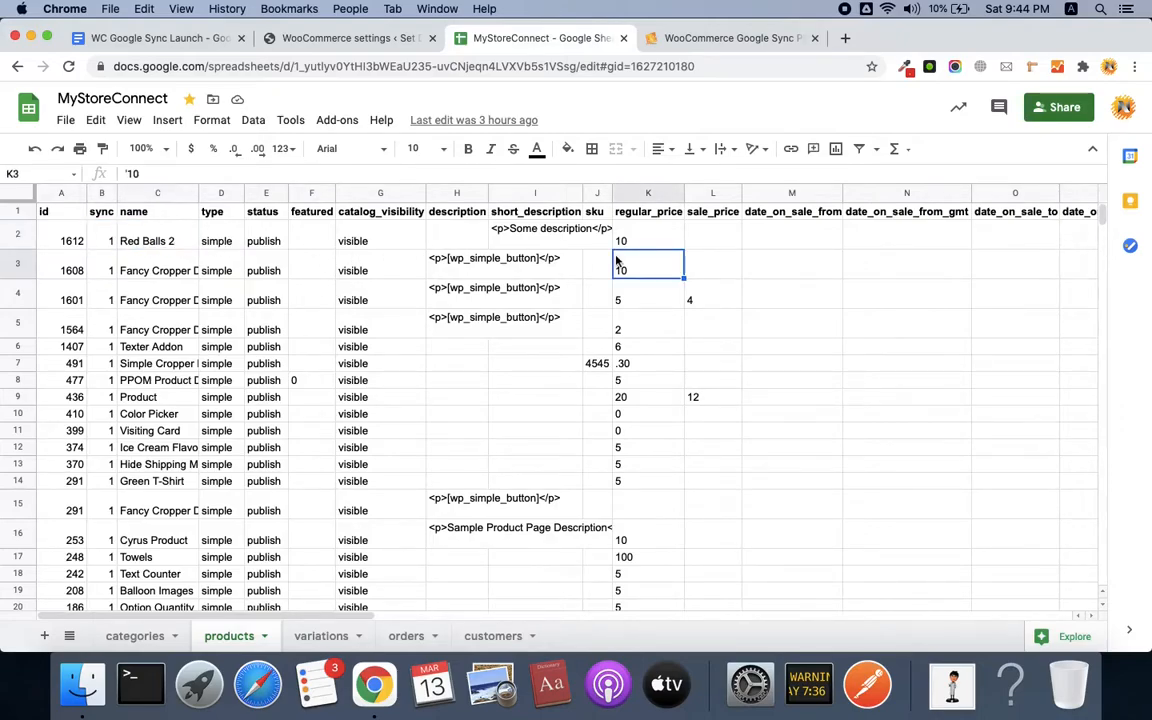
{"action": "scroll", "coordinate": [617, 261], "scroll_direction": "right", "scroll_amount": 10}
{"action": "scroll", "coordinate": [617, 261], "scroll_direction": "left", "scroll_amount": 10}
{"action": "left_click", "coordinate": [540, 238]}
{"action": "scroll", "coordinate": [548, 240], "scroll_direction": "right", "scroll_amount": 5}
{"action": "scroll", "coordinate": [548, 240], "scroll_direction": "right", "scroll_amount": 5}
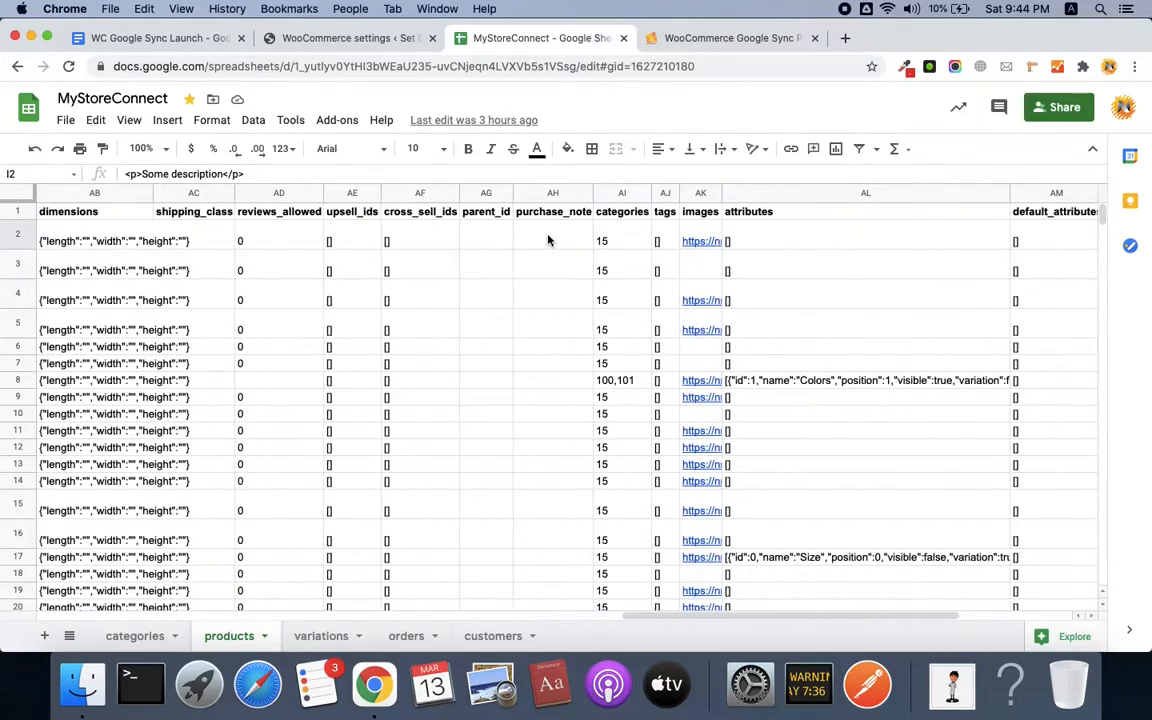
{"action": "scroll", "coordinate": [548, 240], "scroll_direction": "left", "scroll_amount": 1}
{"action": "scroll", "coordinate": [548, 240], "scroll_direction": "right", "scroll_amount": 5}
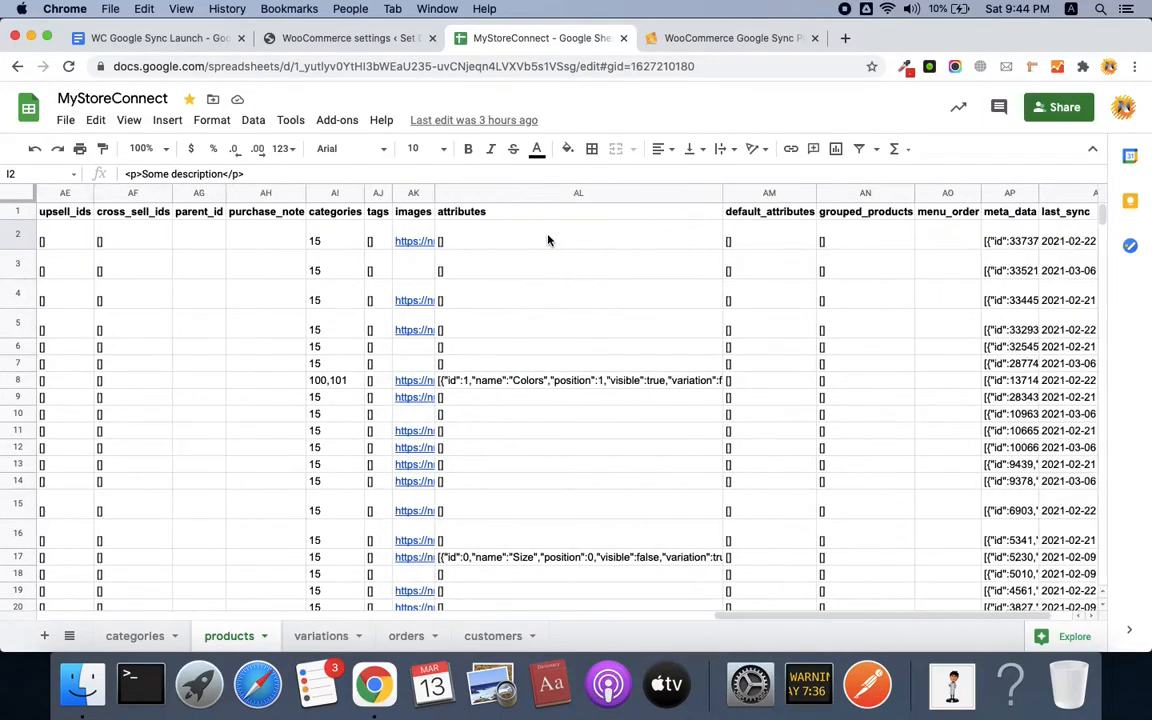
{"action": "scroll", "coordinate": [548, 240], "scroll_direction": "left", "scroll_amount": 15}
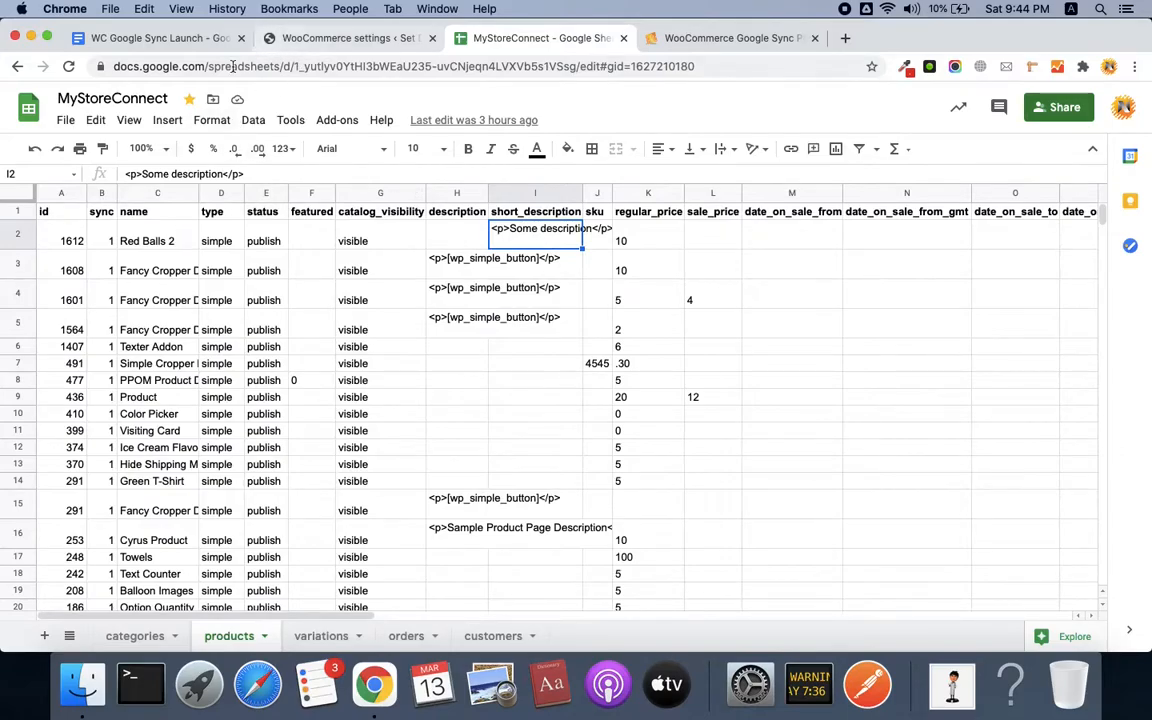
Step: Run a data sync for Products from the Google Sync settings in WooCommerce
{"action": "left_click", "coordinate": [352, 38]}
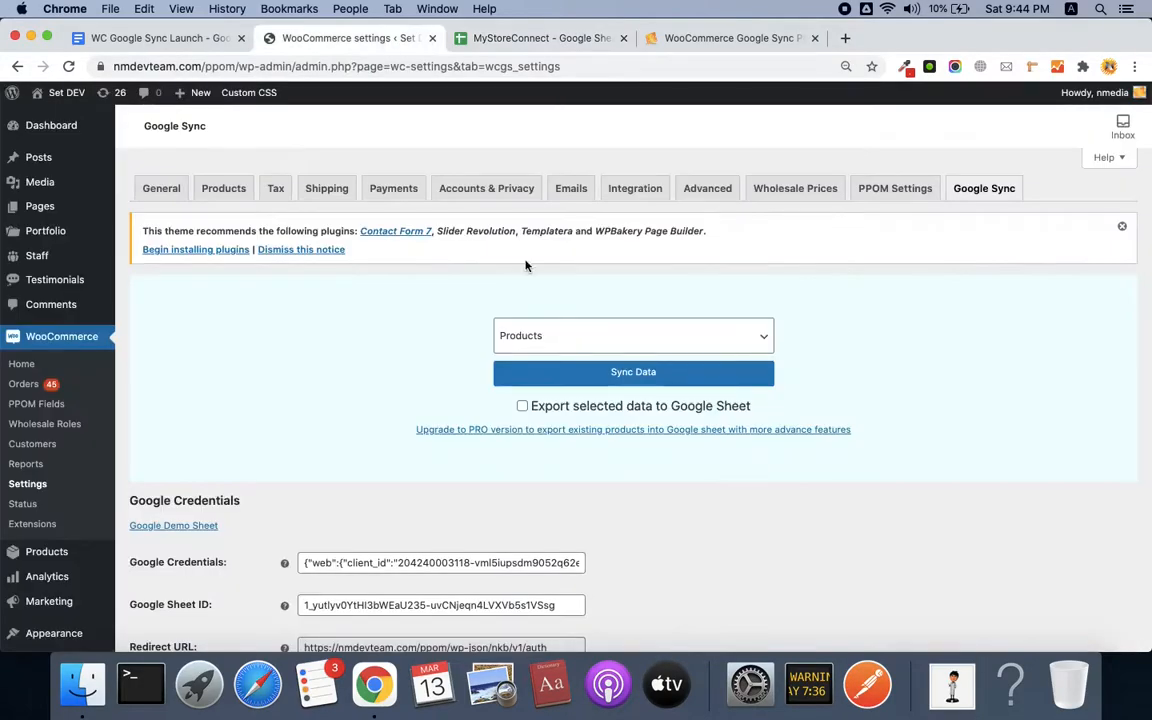
{"action": "left_click", "coordinate": [633, 372]}
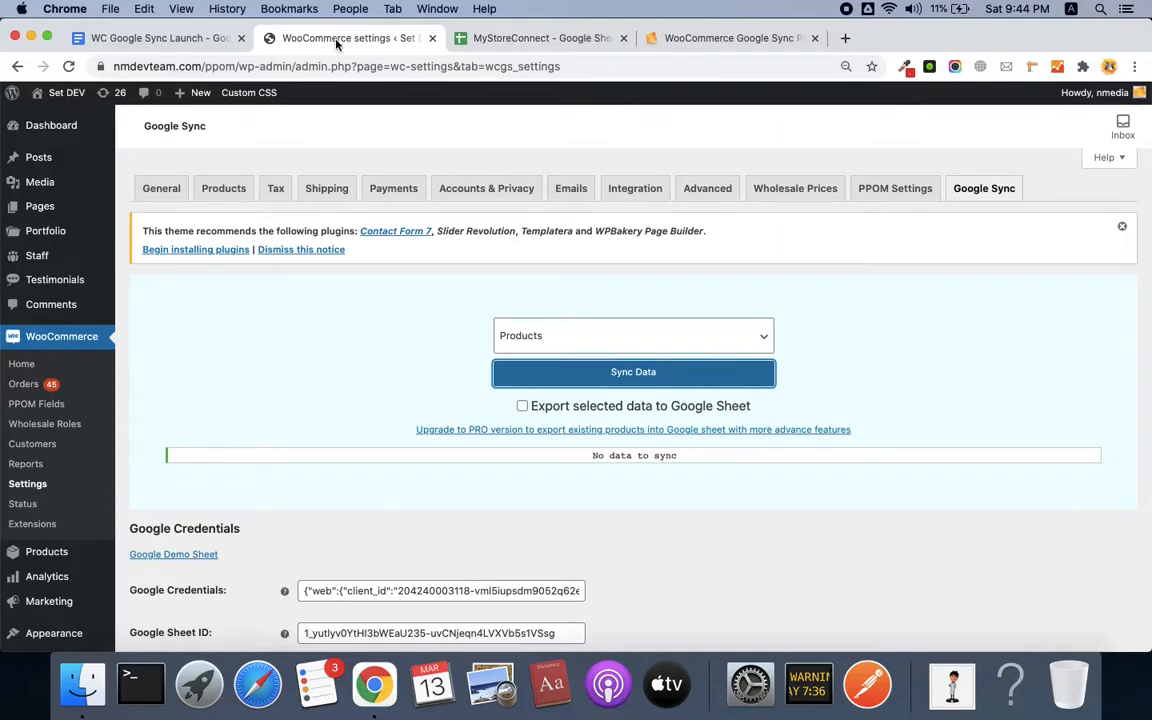
Step: Check the Video Tutorial outline, then view the data types available for syncing in the Google Sync settings
{"action": "left_click", "coordinate": [151, 38]}
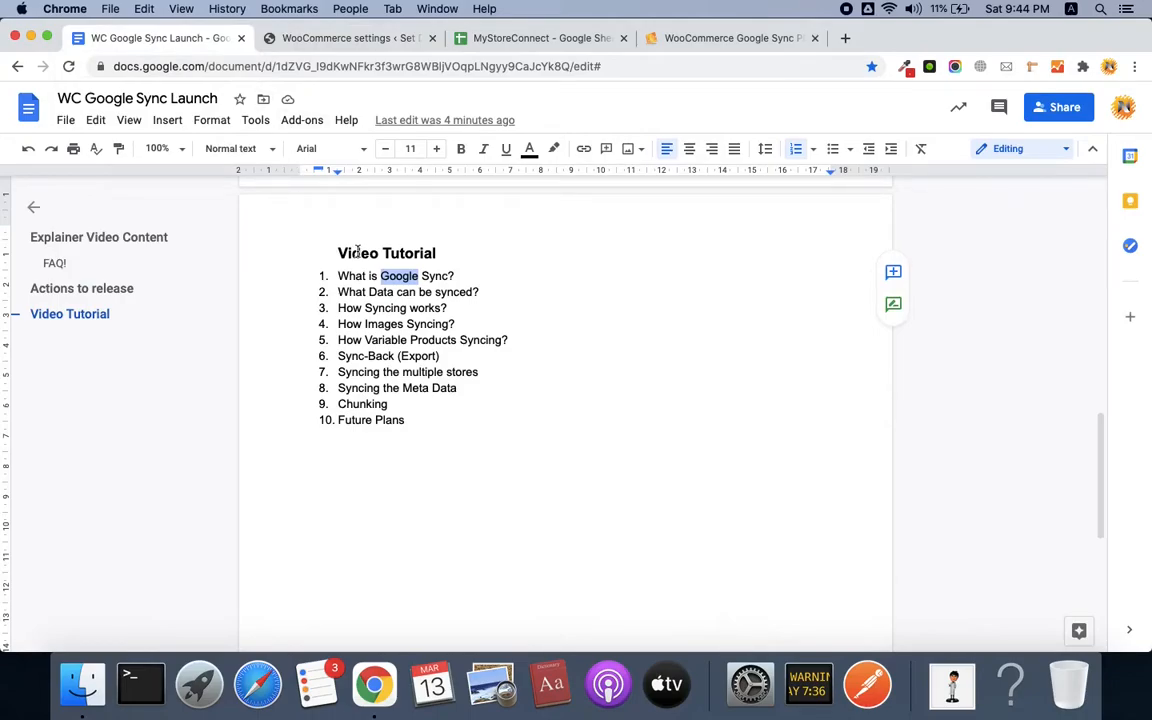
{"action": "left_click", "coordinate": [515, 40]}
{"action": "left_click", "coordinate": [352, 37]}
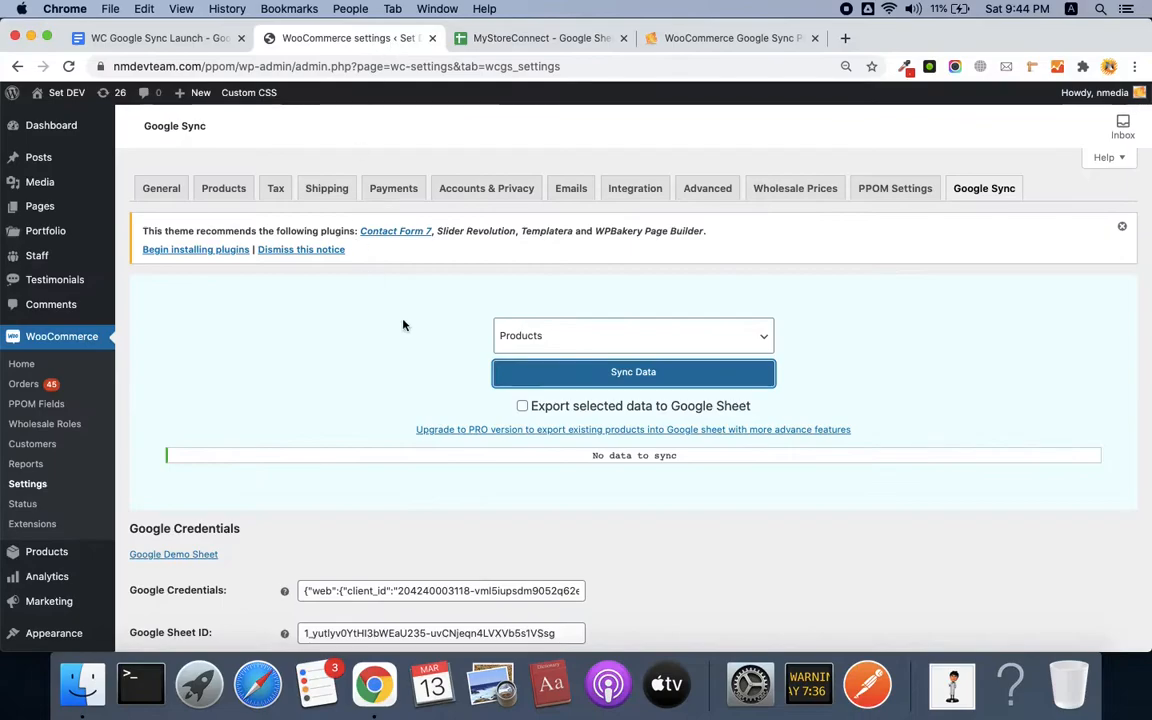
{"action": "left_click", "coordinate": [584, 294]}
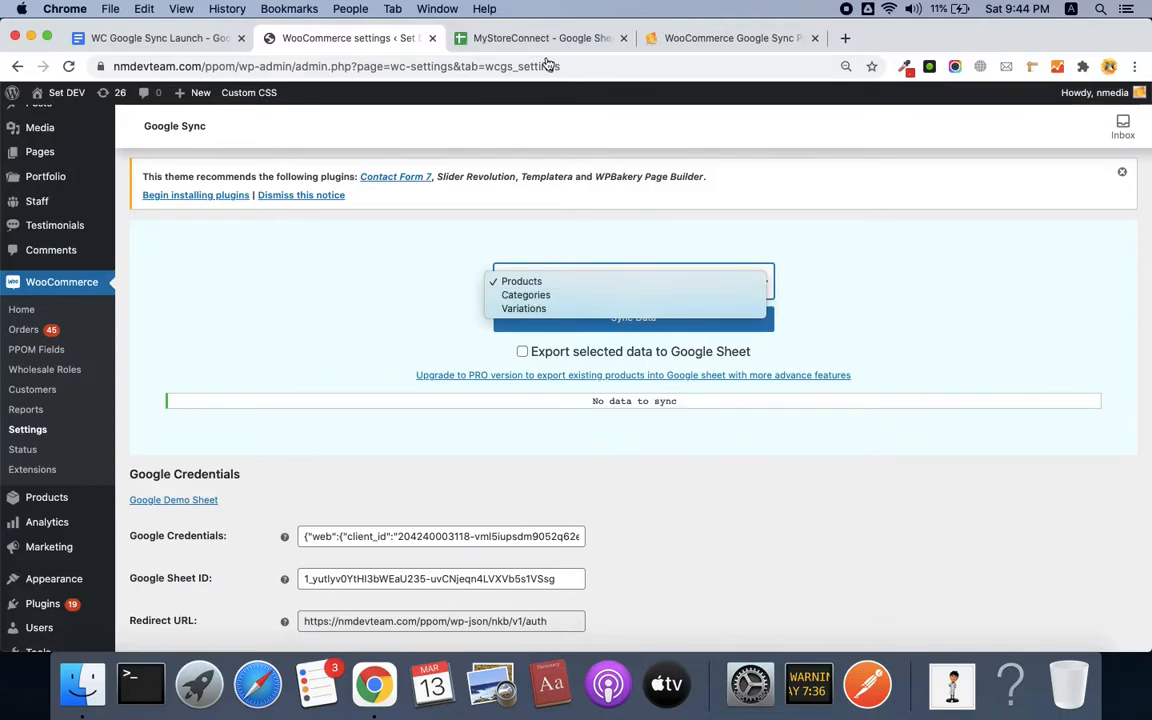
{"action": "left_click", "coordinate": [357, 205]}
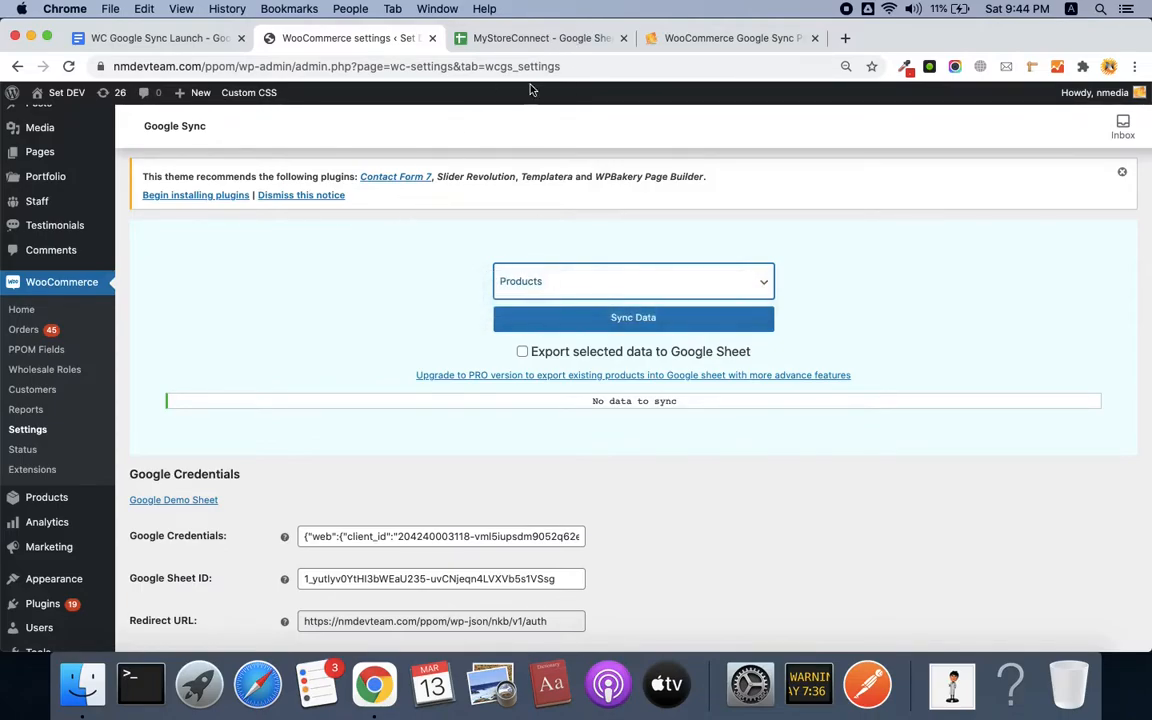
Step: Review the version 2.0 feature notes and the Getting Started Video section on the plugin page
{"action": "left_click", "coordinate": [703, 40]}
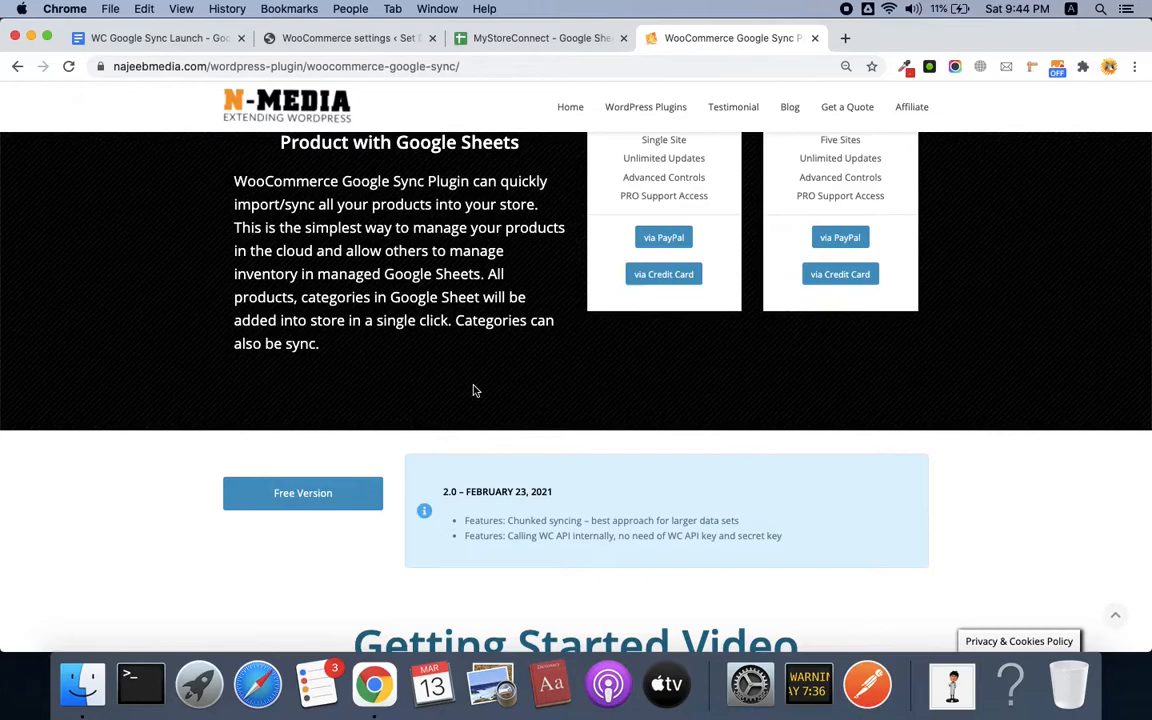
{"action": "scroll", "coordinate": [473, 391], "scroll_direction": "down", "scroll_amount": 2}
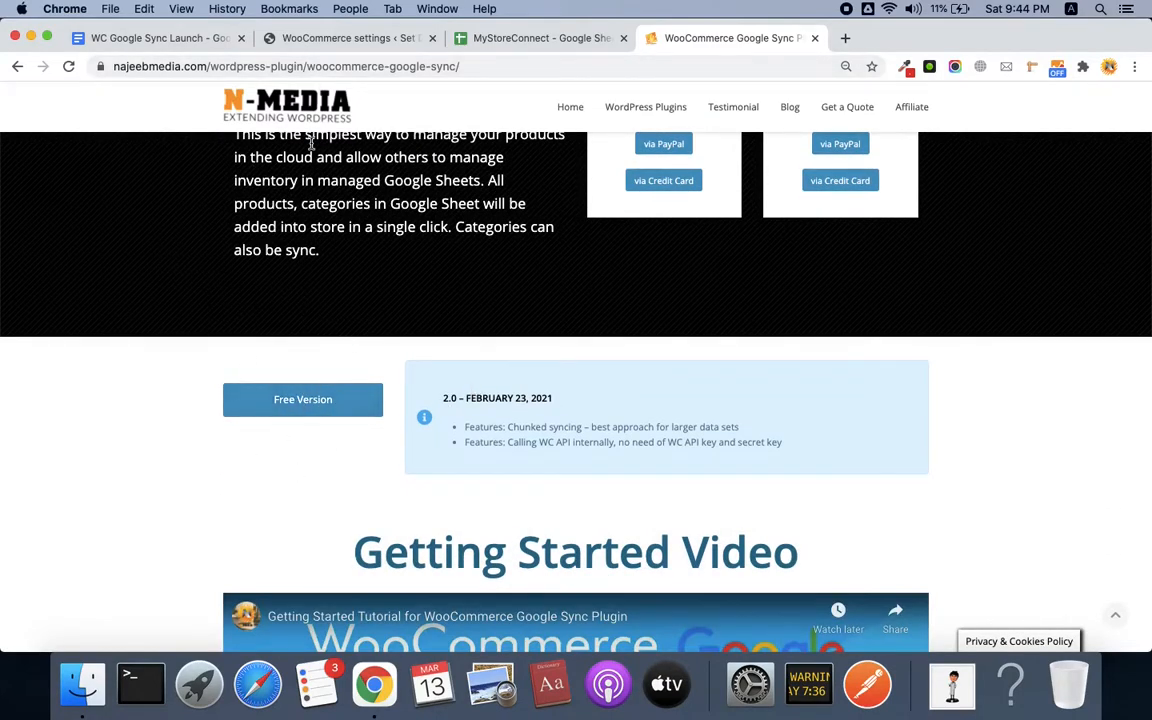
{"action": "scroll", "coordinate": [424, 365], "scroll_direction": "down", "scroll_amount": 3}
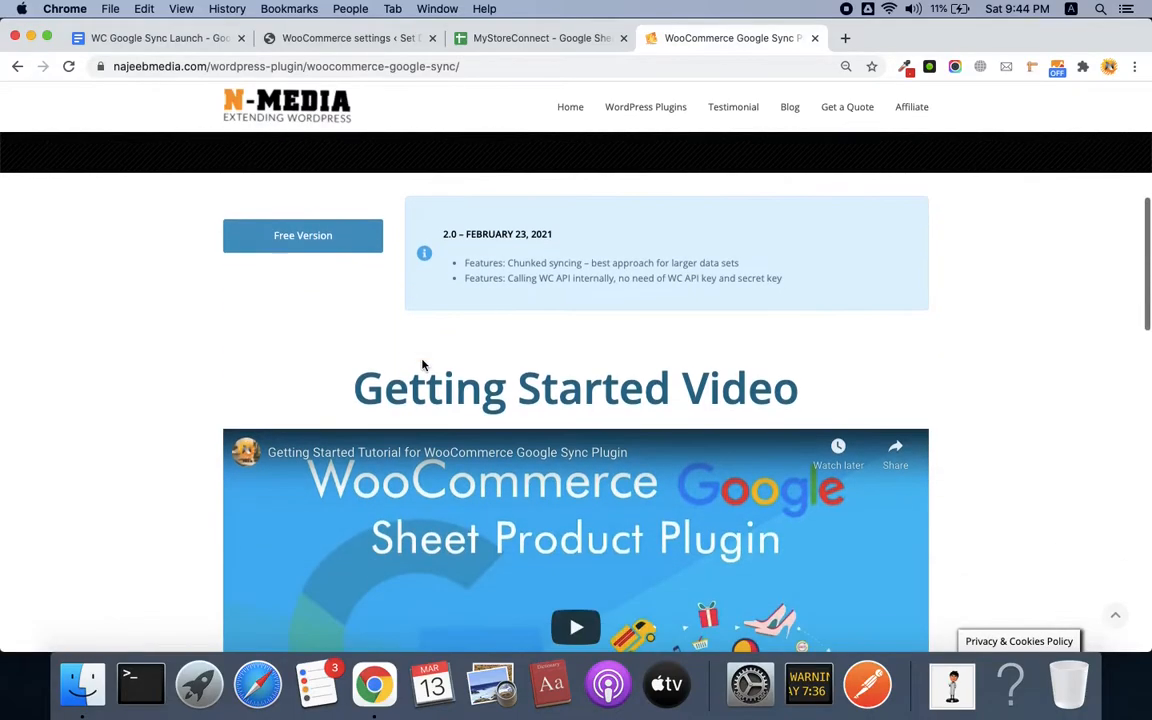
{"action": "scroll", "coordinate": [527, 398], "scroll_direction": "down", "scroll_amount": 2}
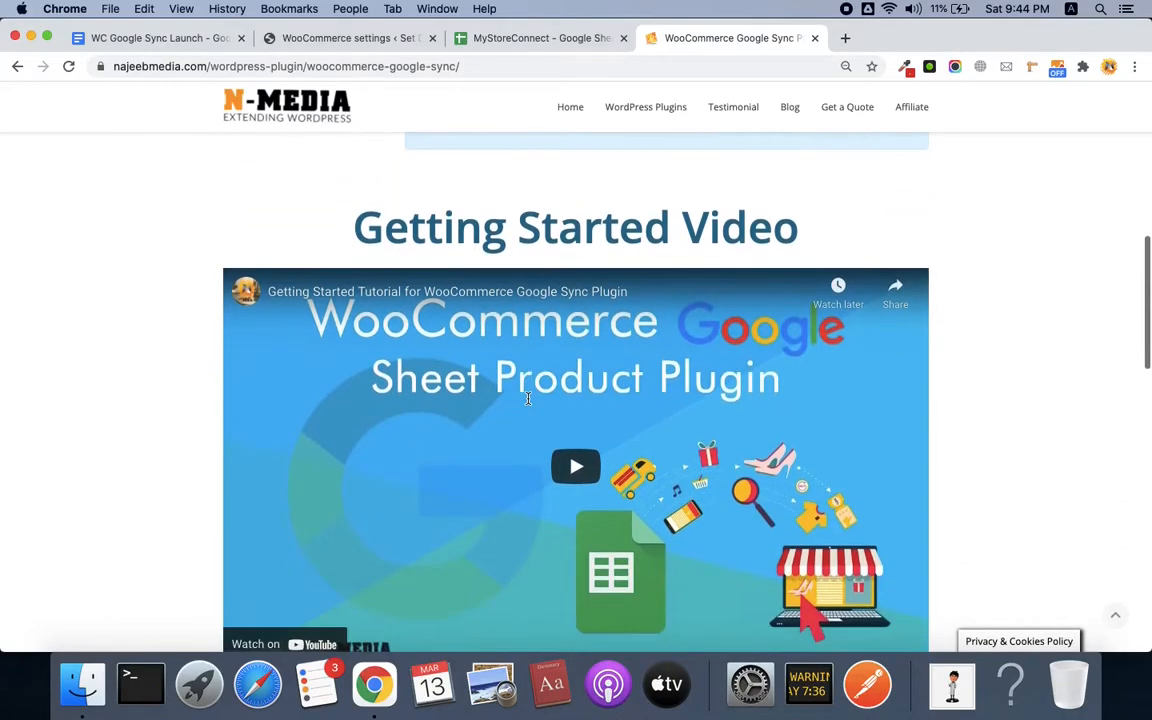
{"action": "scroll", "coordinate": [527, 398], "scroll_direction": "up", "scroll_amount": 4}
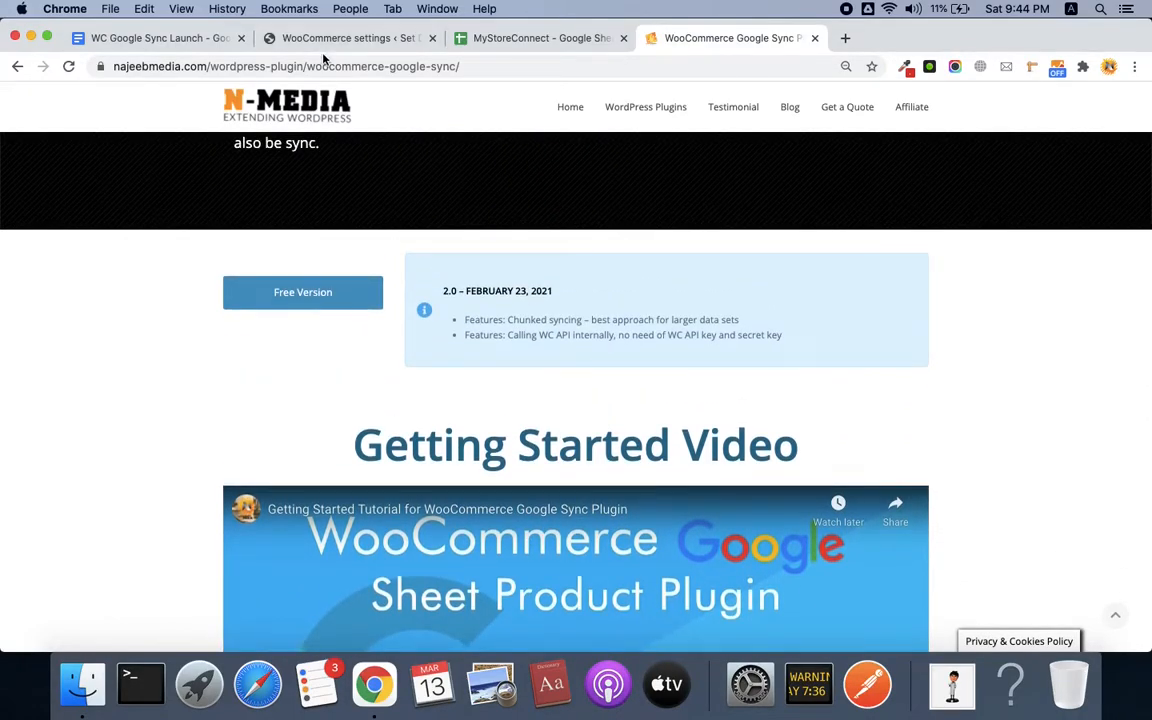
{"action": "scroll", "coordinate": [548, 441], "scroll_direction": "down", "scroll_amount": 3}
{"action": "scroll", "coordinate": [548, 441], "scroll_direction": "up", "scroll_amount": 4}
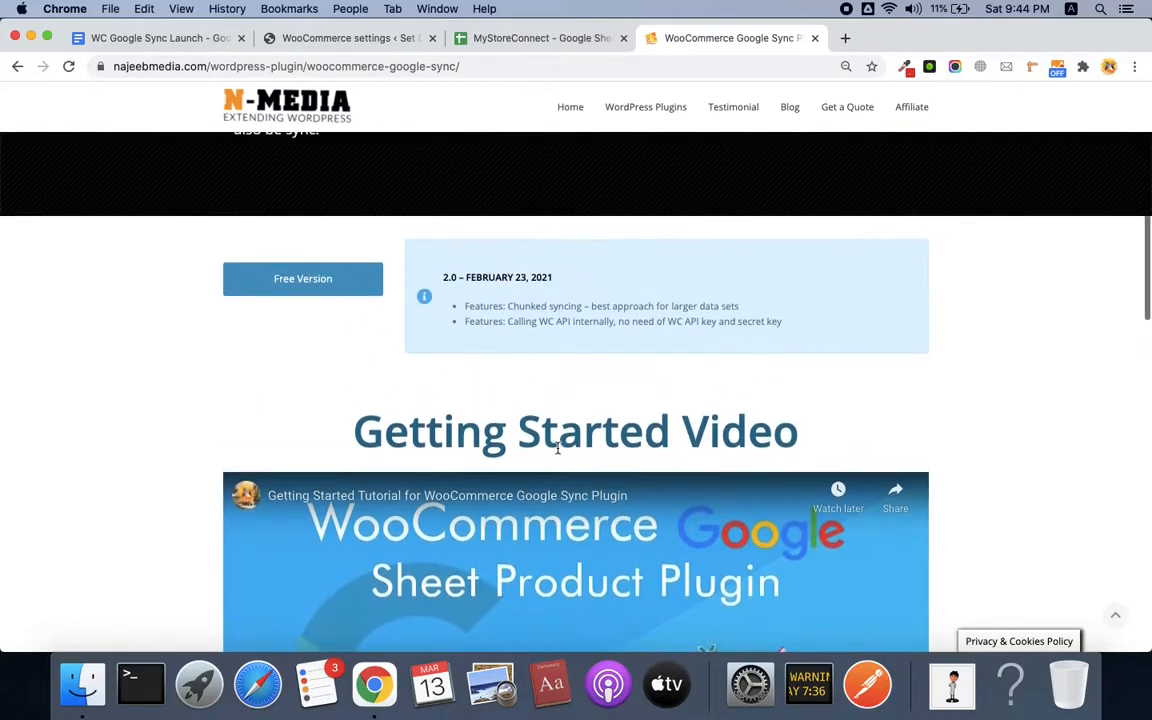
Step: Highlight "How" in the "How Syncing works?" outline topic, then revisit the products sheet and the plugin page's Getting Started Video
{"action": "left_click", "coordinate": [170, 38]}
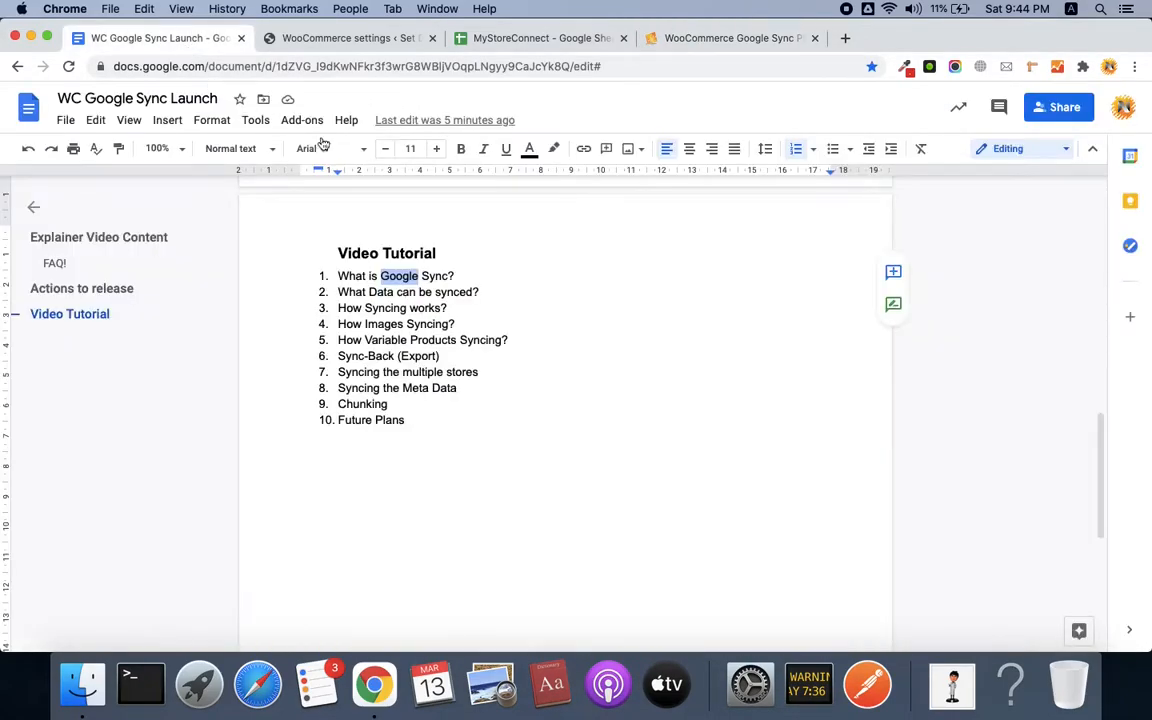
{"action": "double_click", "coordinate": [349, 308]}
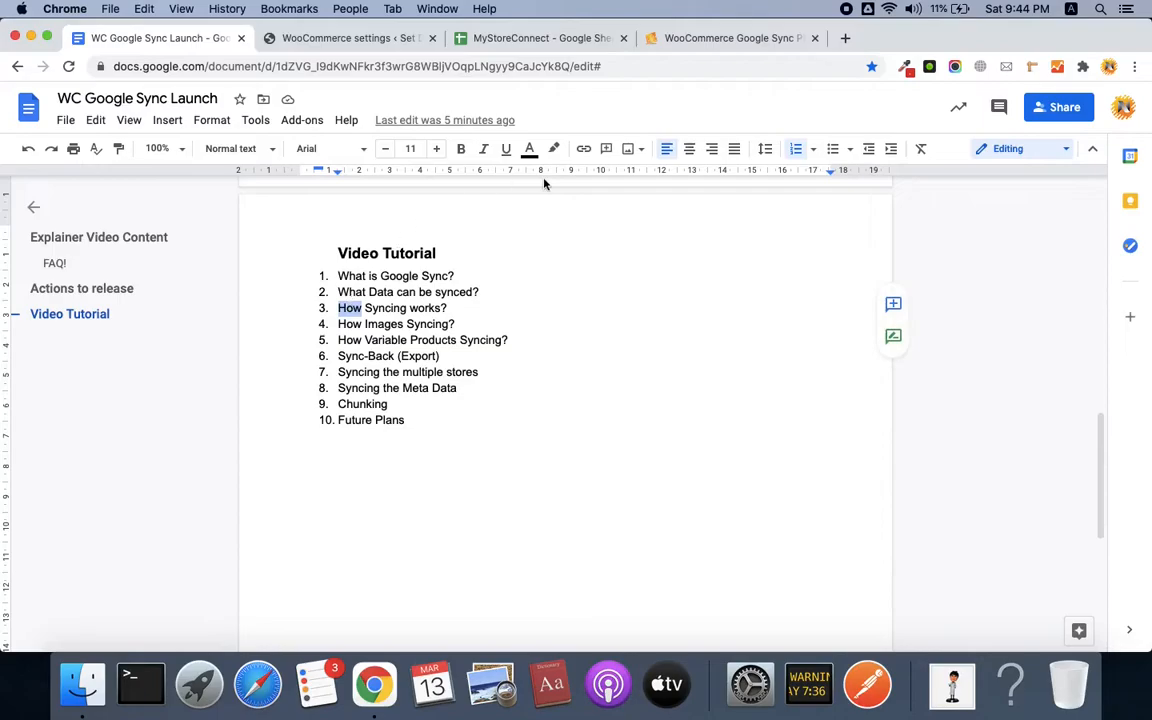
{"action": "left_click", "coordinate": [550, 39]}
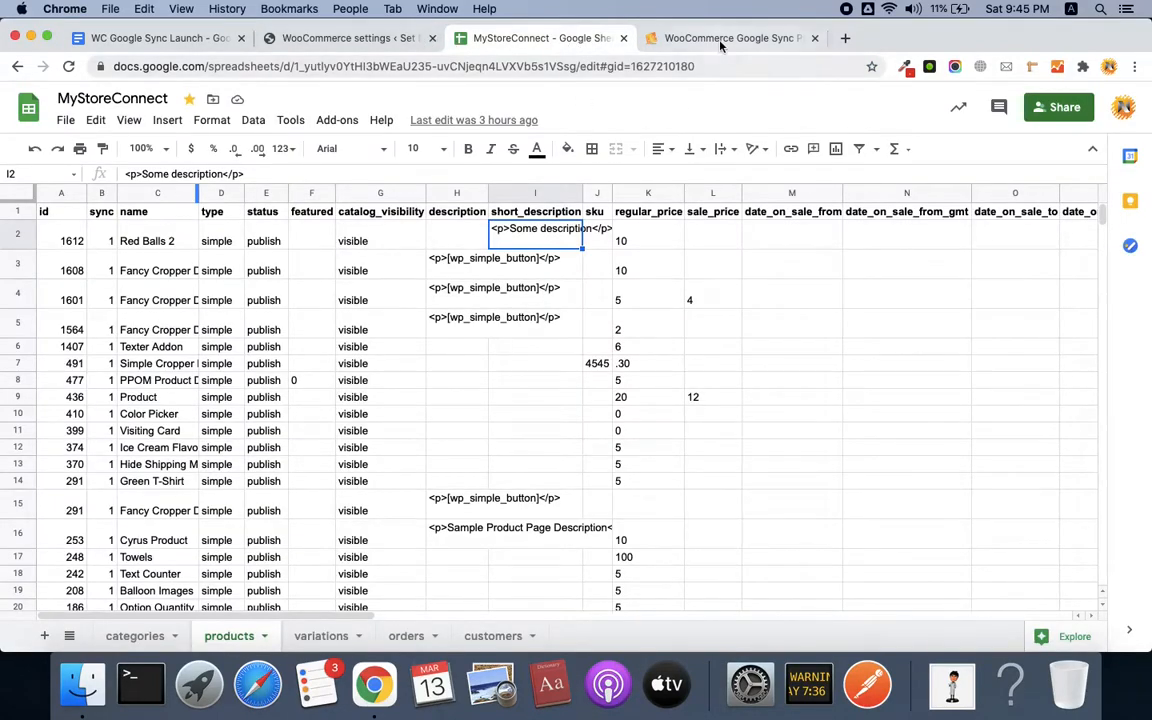
{"action": "left_click", "coordinate": [647, 35]}
{"action": "scroll", "coordinate": [577, 428], "scroll_direction": "down", "scroll_amount": 5}
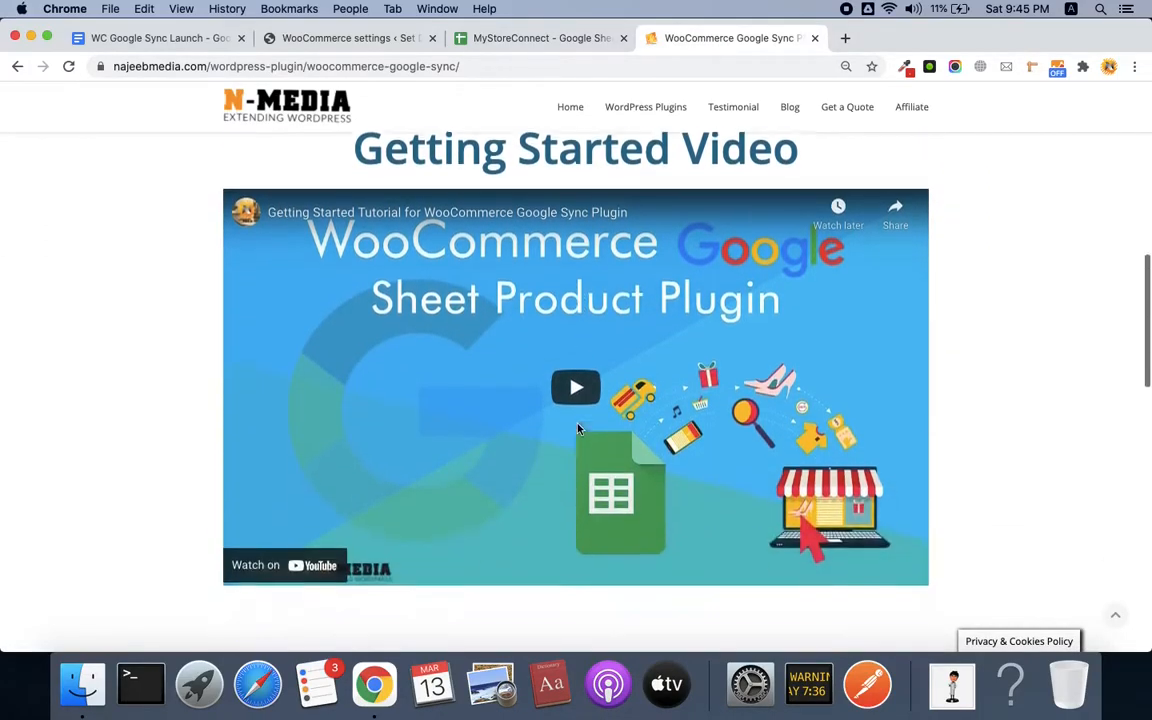
Step: Return to the MyStoreConnect products sheet and examine the sync column, including the sync cell of the Red Balls 2 product
{"action": "scroll", "coordinate": [577, 428], "scroll_direction": "up", "scroll_amount": 3}
{"action": "left_click", "coordinate": [510, 38]}
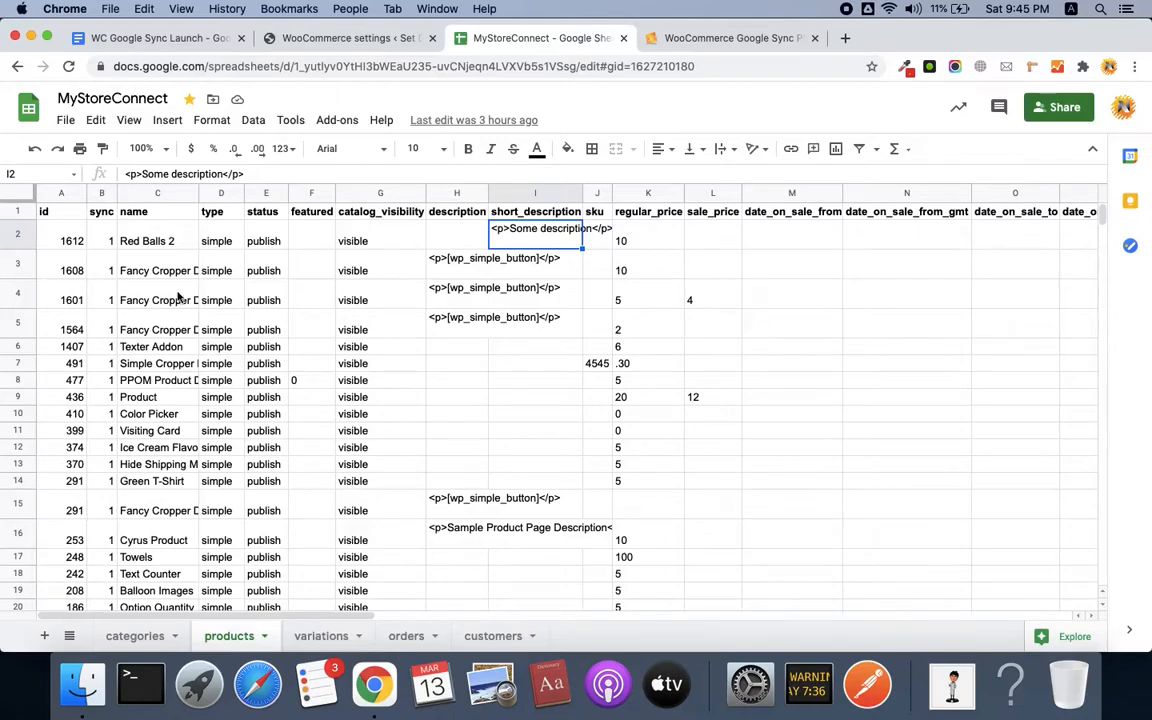
{"action": "left_click", "coordinate": [102, 194]}
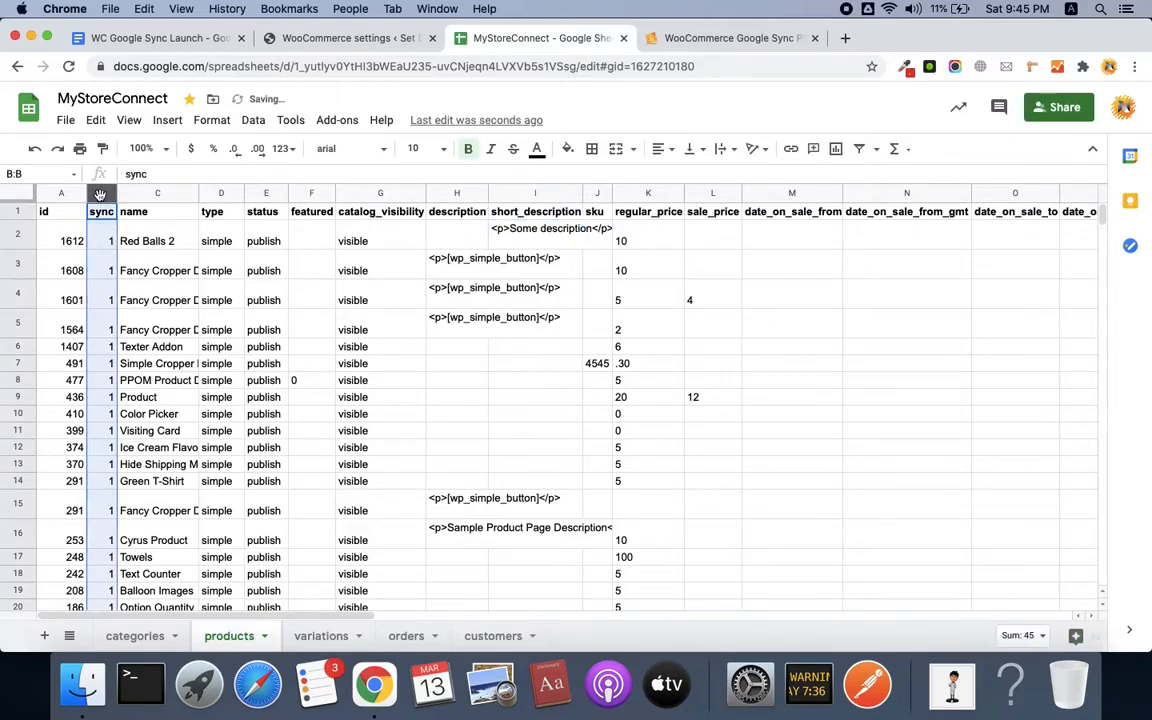
{"action": "left_click", "coordinate": [102, 237]}
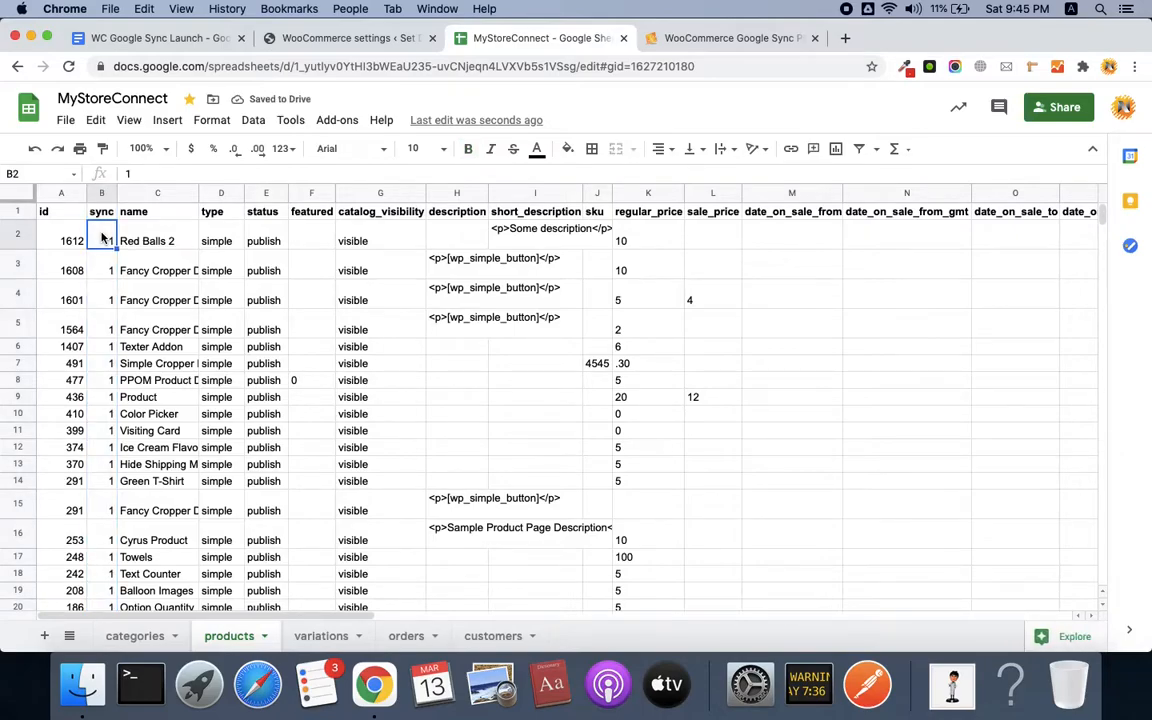
{"action": "scroll", "coordinate": [101, 232], "scroll_direction": "down", "scroll_amount": 1}
{"action": "scroll", "coordinate": [101, 232], "scroll_direction": "down", "scroll_amount": 1}
{"action": "scroll", "coordinate": [102, 234], "scroll_direction": "up", "scroll_amount": 2}
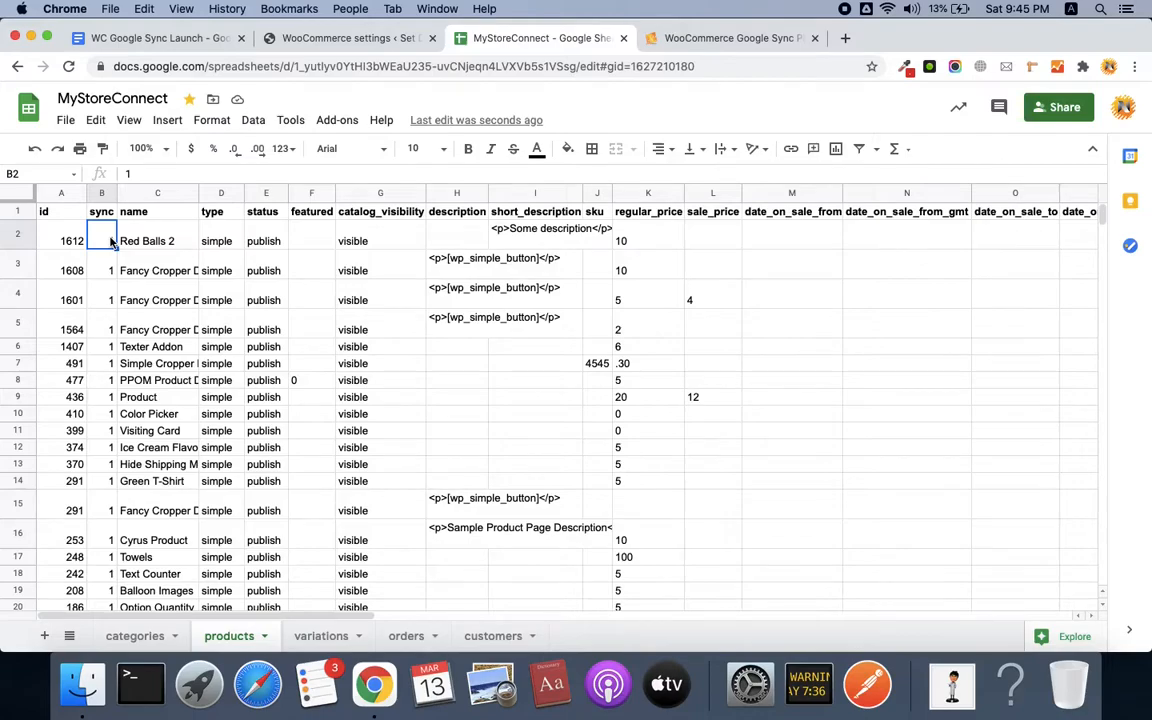
Step: Clear the sync values of the first five products, cells B2:B6, in the products sheet
{"action": "left_click_drag", "start_coordinate": [112, 236], "coordinate": [108, 346]}
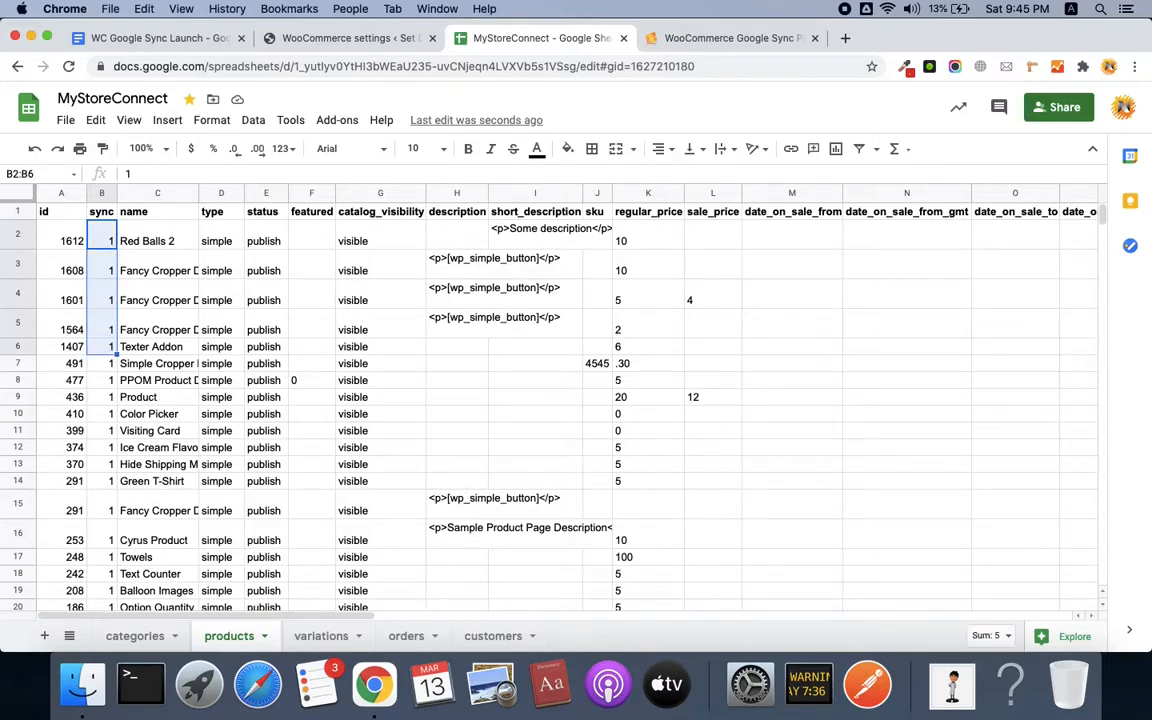
{"action": "key", "text": "Delete"}
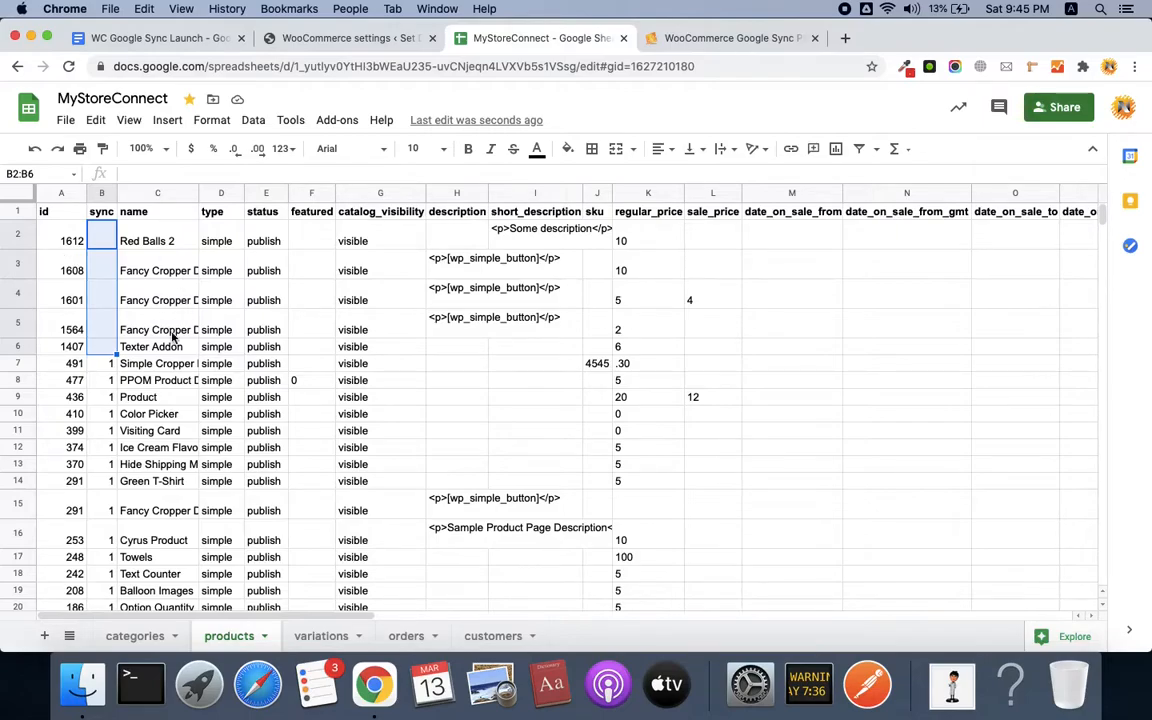
{"action": "scroll", "coordinate": [172, 338], "scroll_direction": "down", "scroll_amount": 2}
{"action": "scroll", "coordinate": [172, 338], "scroll_direction": "up", "scroll_amount": 2}
{"action": "scroll", "coordinate": [172, 338], "scroll_direction": "right", "scroll_amount": 1}
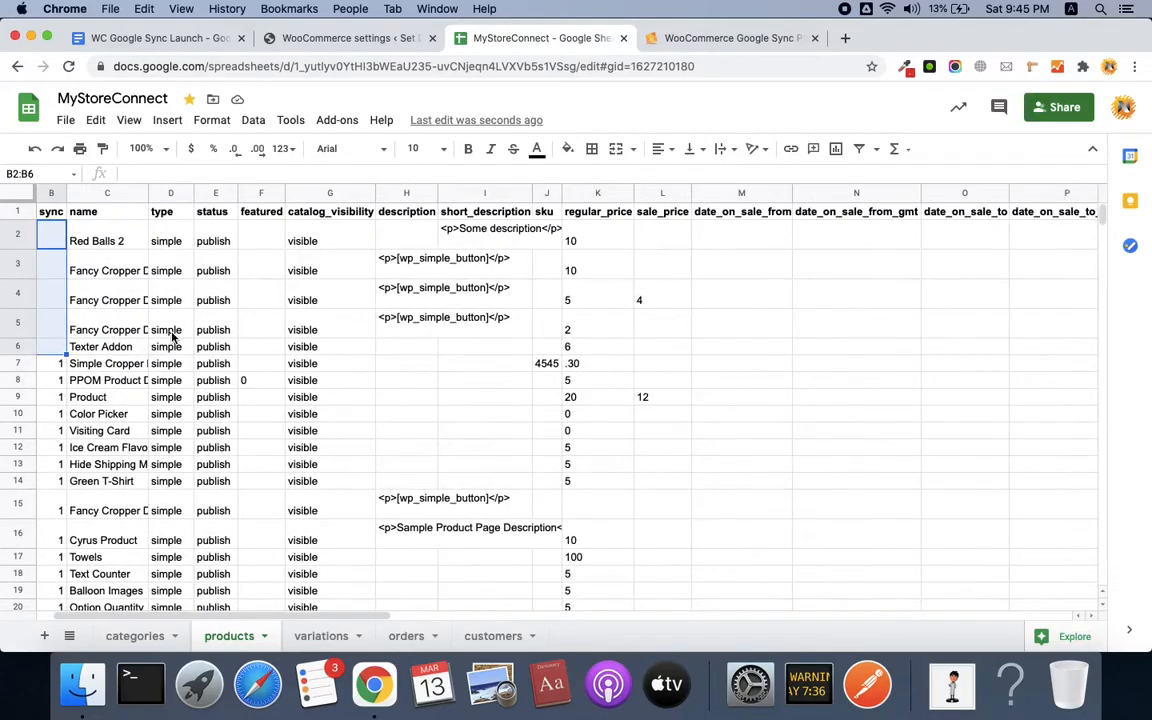
{"action": "scroll", "coordinate": [172, 338], "scroll_direction": "left", "scroll_amount": 1}
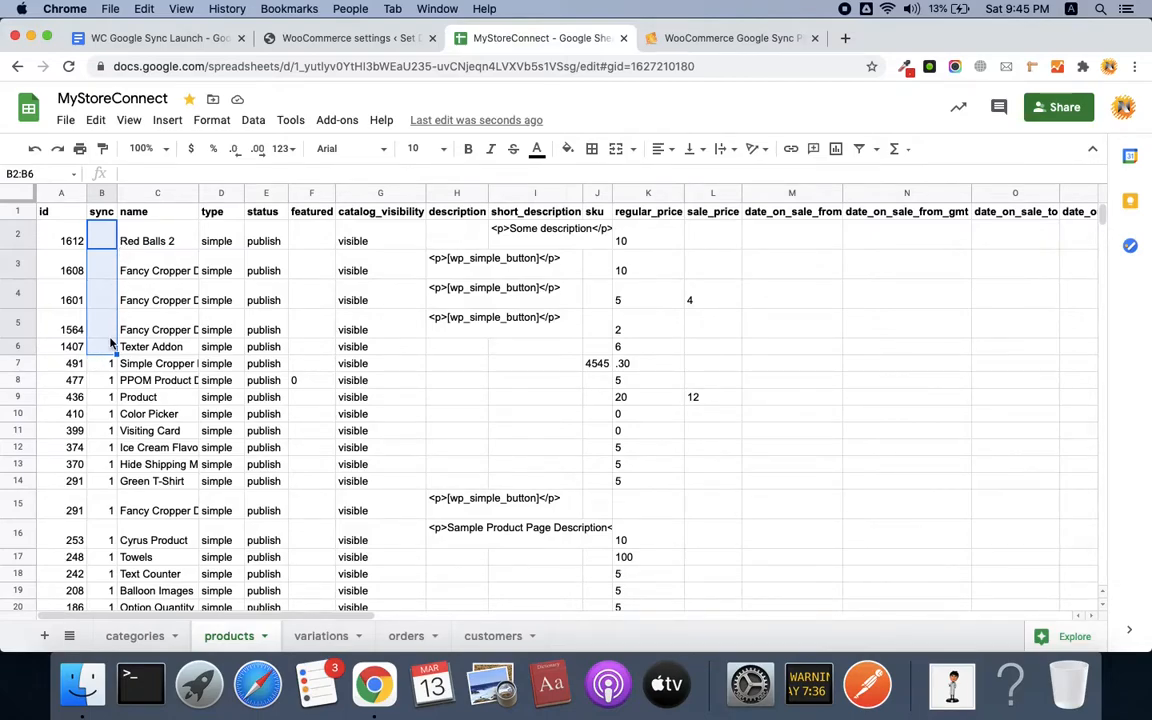
Step: Copy the Iron Glass product's cells from name through regular_price (C46:K46) into the empty row 47, starting at C47
{"action": "scroll", "coordinate": [111, 343], "scroll_direction": "down", "scroll_amount": 7}
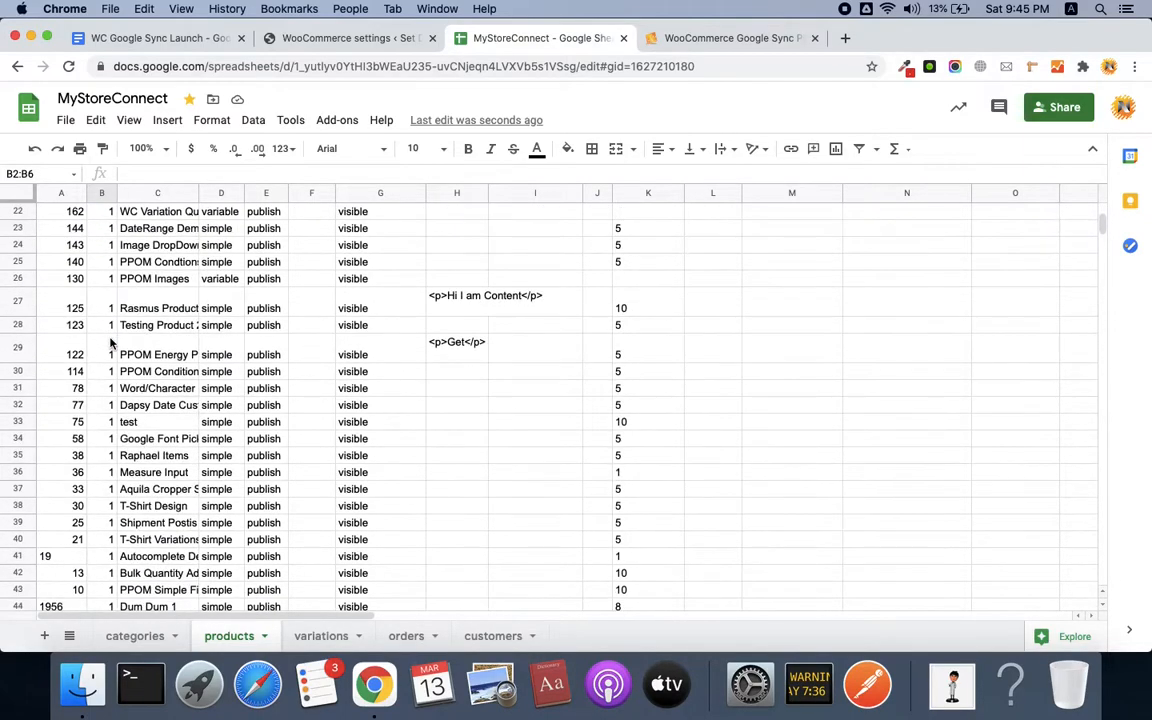
{"action": "scroll", "coordinate": [111, 343], "scroll_direction": "down", "scroll_amount": 4}
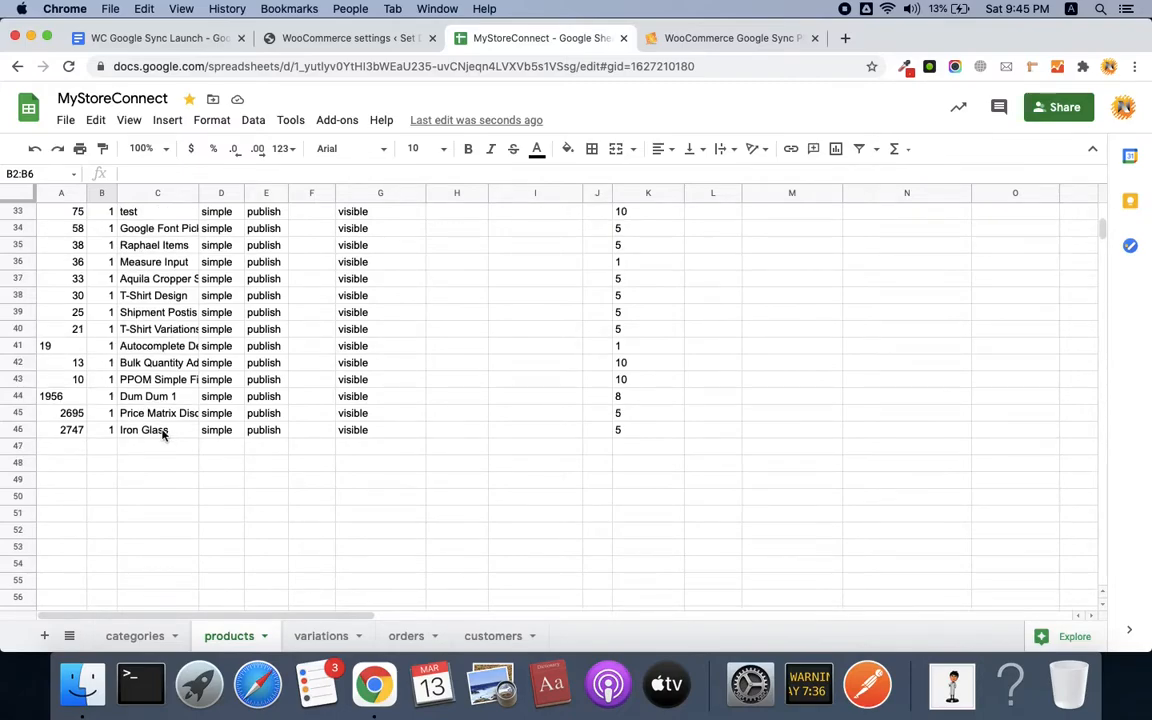
{"action": "left_click", "coordinate": [163, 434]}
{"action": "key", "text": "shift+Right"}
{"action": "key", "text": "shift+Right"}
{"action": "key", "text": "shift+Right"}
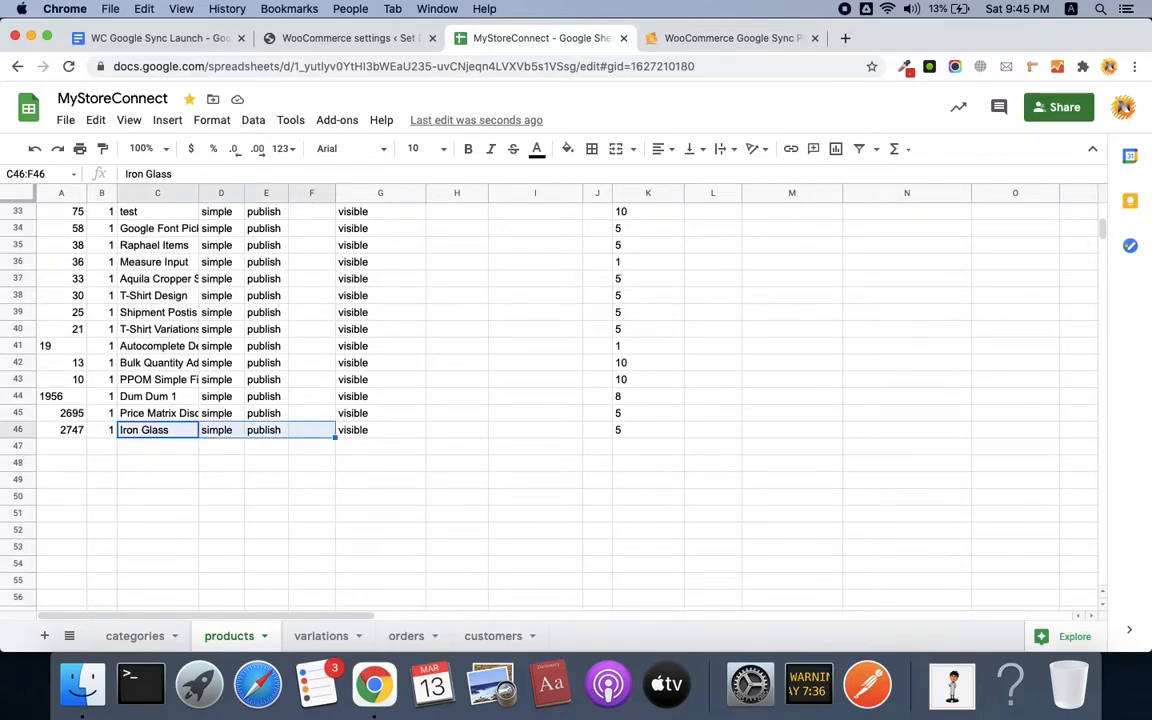
{"action": "key", "text": "shift+Right"}
{"action": "key", "text": "shift+Right"}
{"action": "key", "text": "shift+Right"}
{"action": "key", "text": "shift+Right"}
{"action": "key", "text": "shift+Right"}
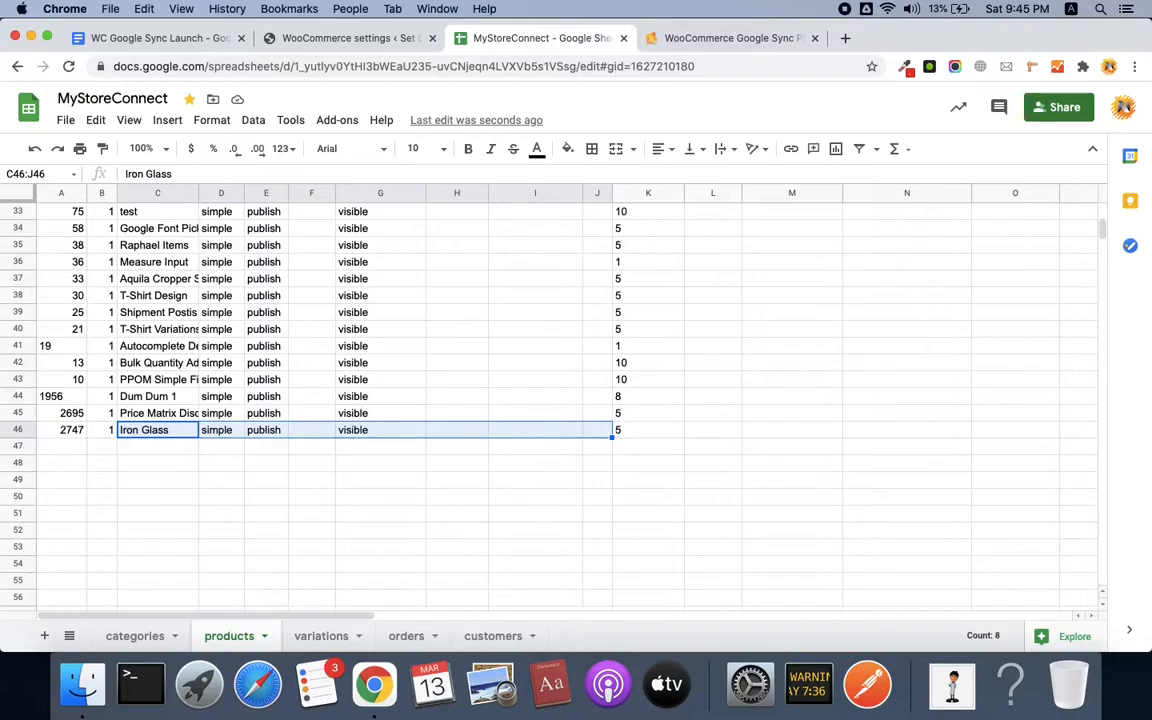
{"action": "key", "text": "super+c"}
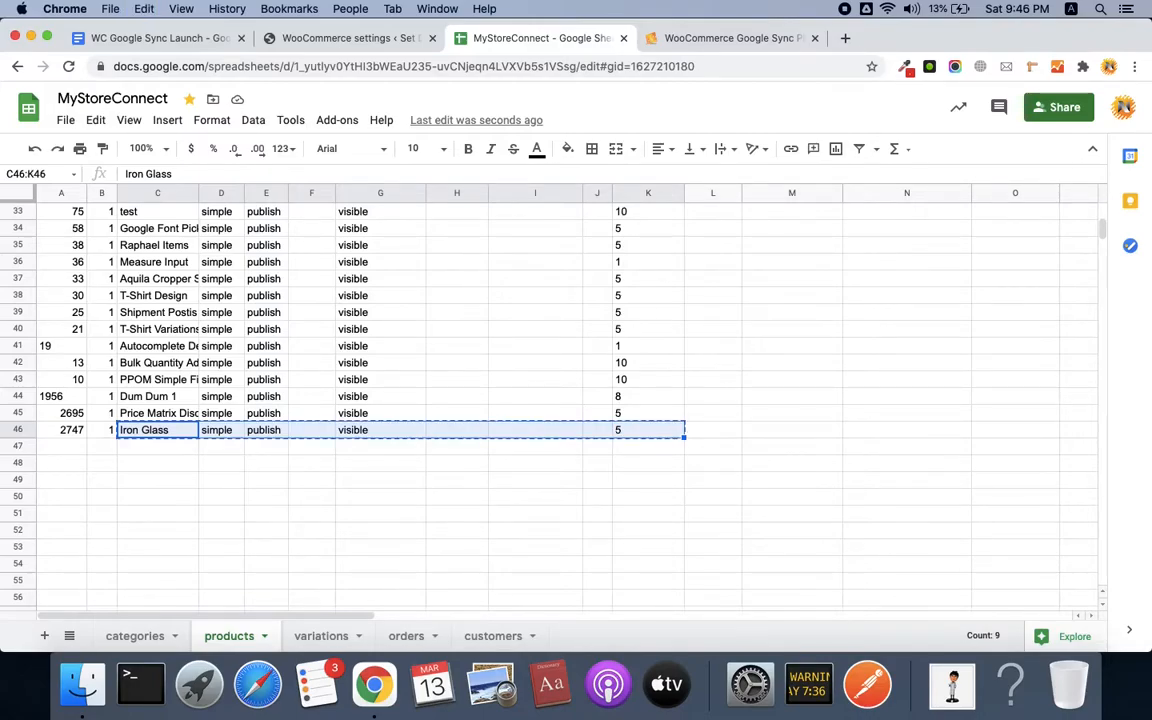
{"action": "key", "text": "Down"}
{"action": "key", "text": "super+v"}
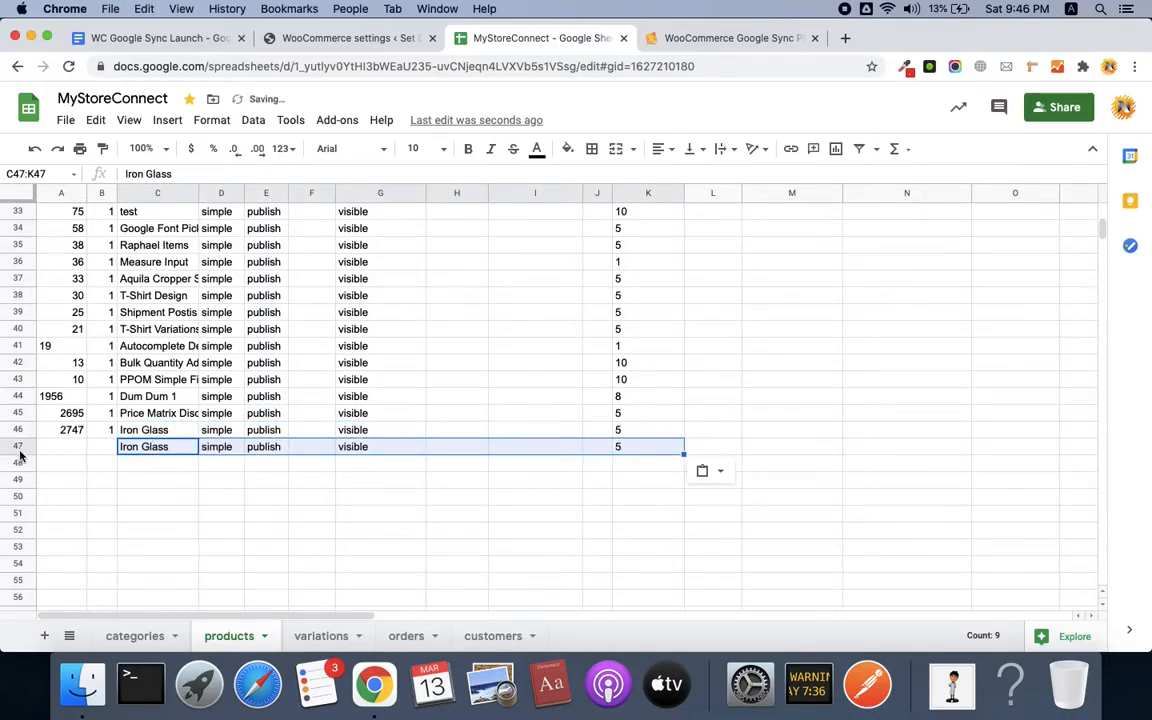
Step: Rename the copied product in cell C47 as My Google Product
{"action": "left_click", "coordinate": [163, 448]}
{"action": "type", "text": "My Google "}
{"action": "type", "text": "Po"}
{"action": "type", "text": "oduct"}
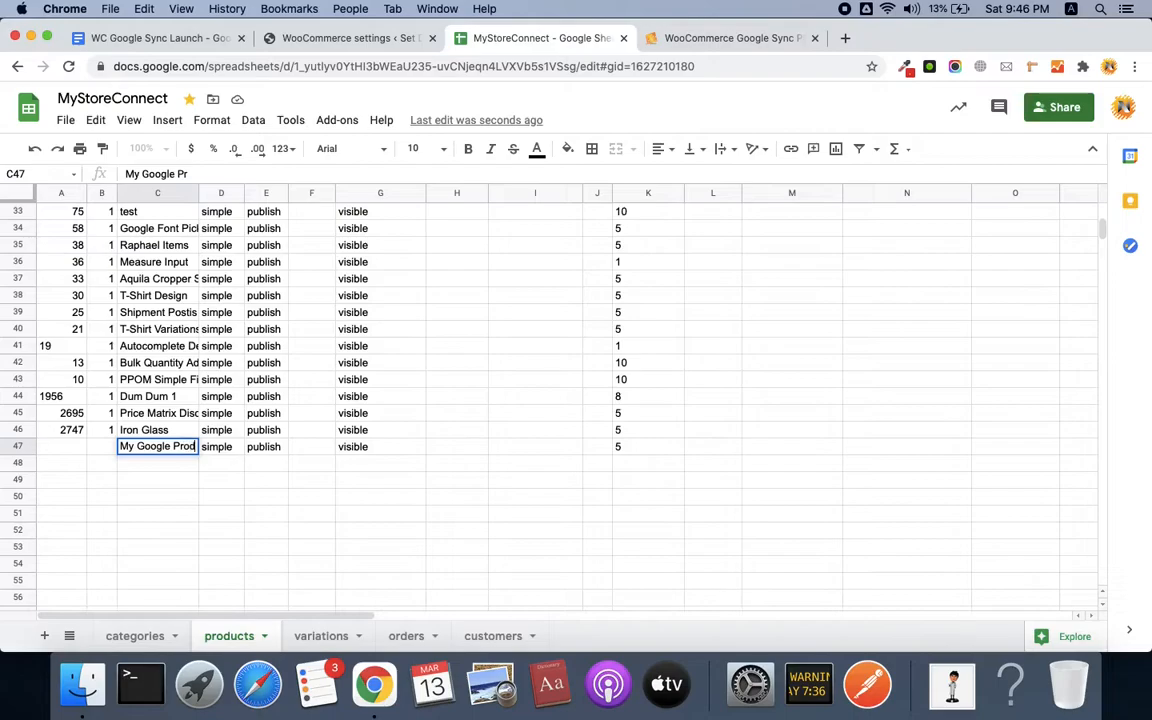
Step: Set the regular_price of the new product in row 47 to 10
{"action": "key", "text": "Tab"}
{"action": "key", "text": "Tab"}
{"action": "key", "text": "Tab"}
{"action": "key", "text": "Tab"}
{"action": "key", "text": "Tab"}
{"action": "key", "text": "Tab"}
{"action": "key", "text": "Tab"}
{"action": "key", "text": "Tab"}
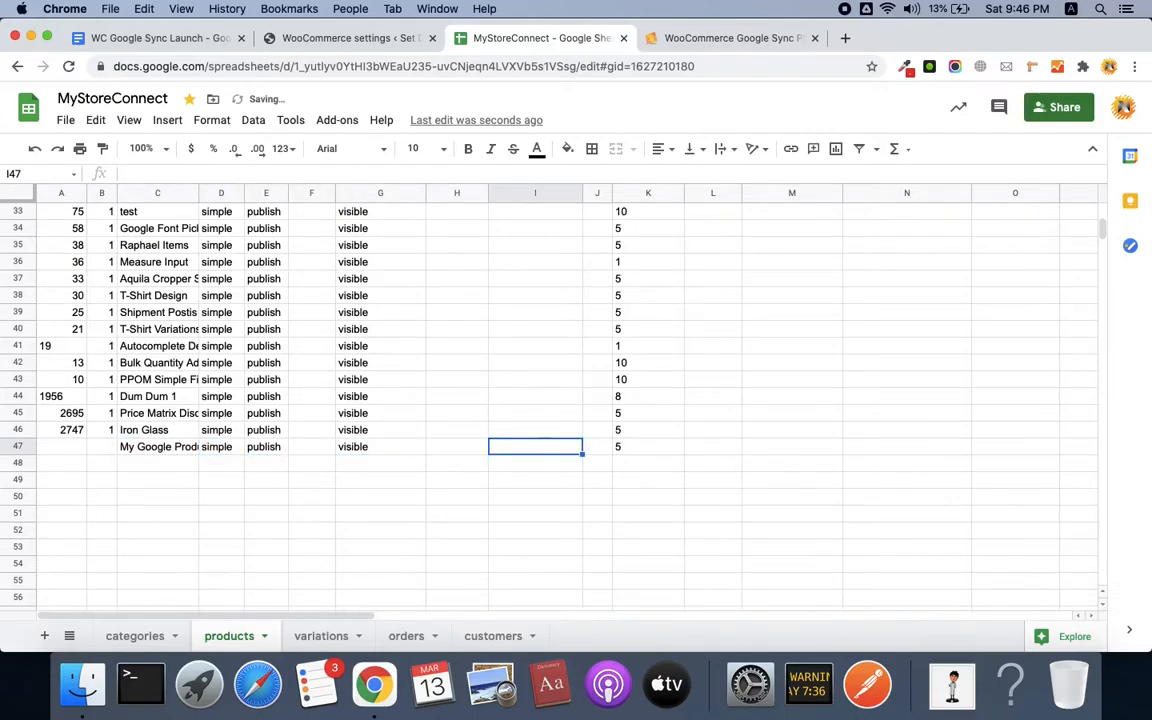
{"action": "type", "text": "10"}
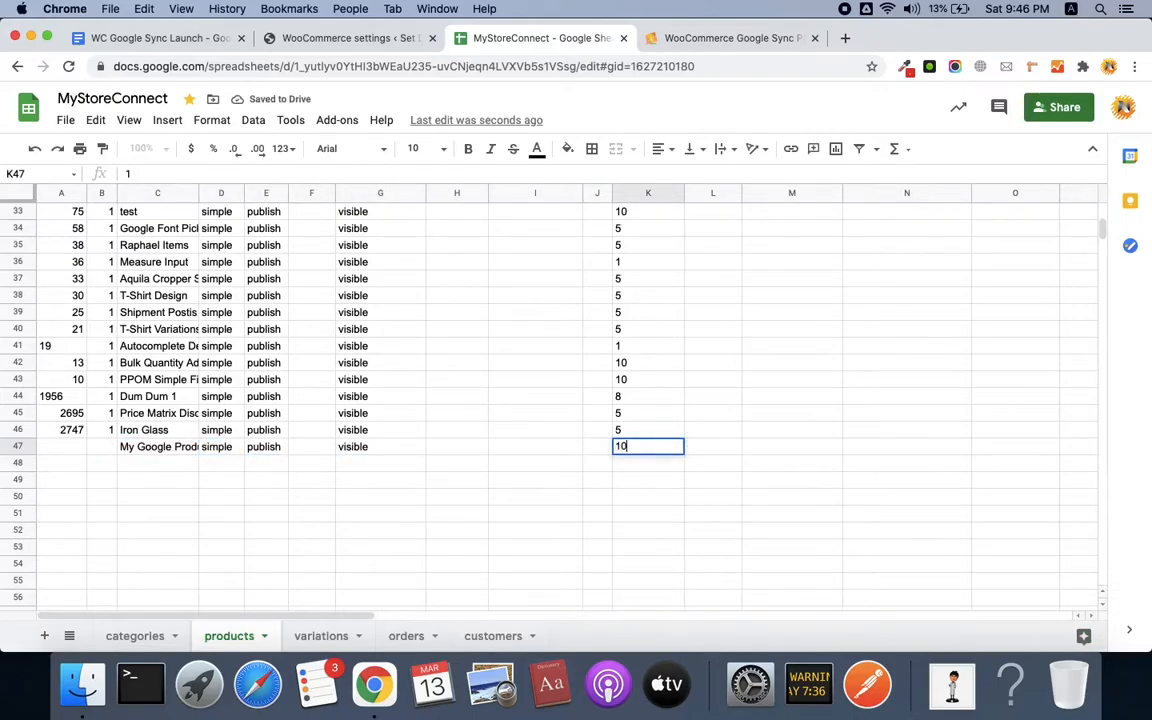
{"action": "key", "text": "Tab"}
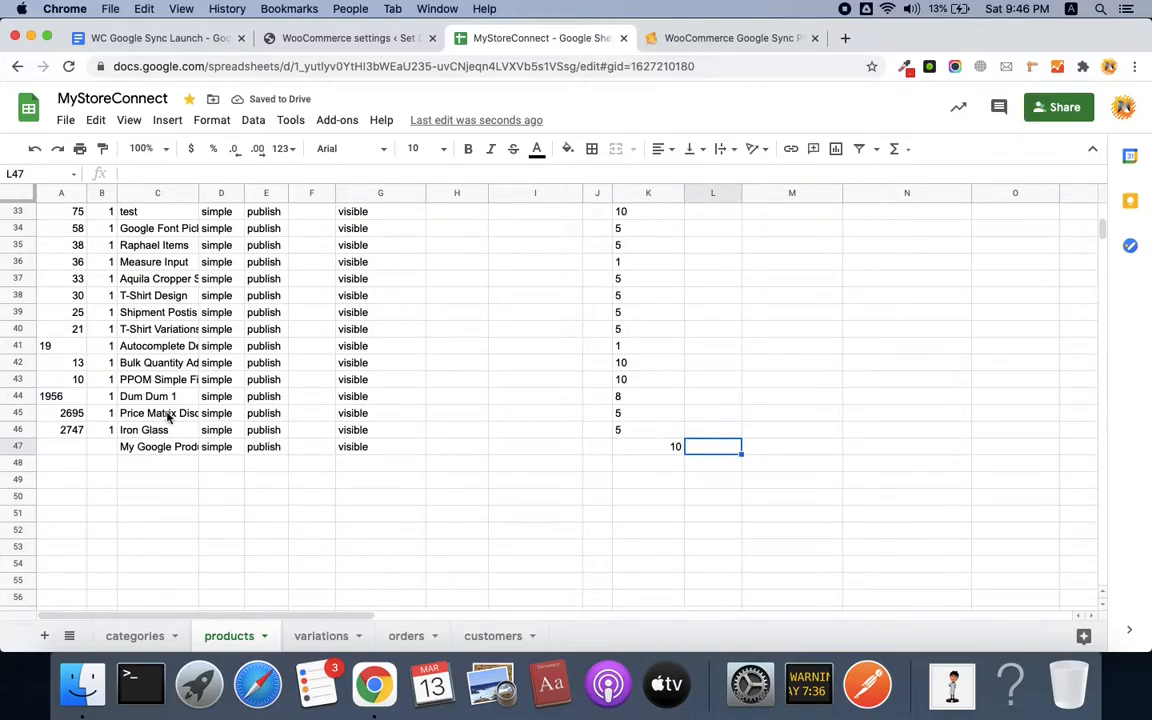
Step: Check the sync and id cells of row 47, then run a Products data sync from the WooCommerce Google Sync settings
{"action": "left_click", "coordinate": [106, 448]}
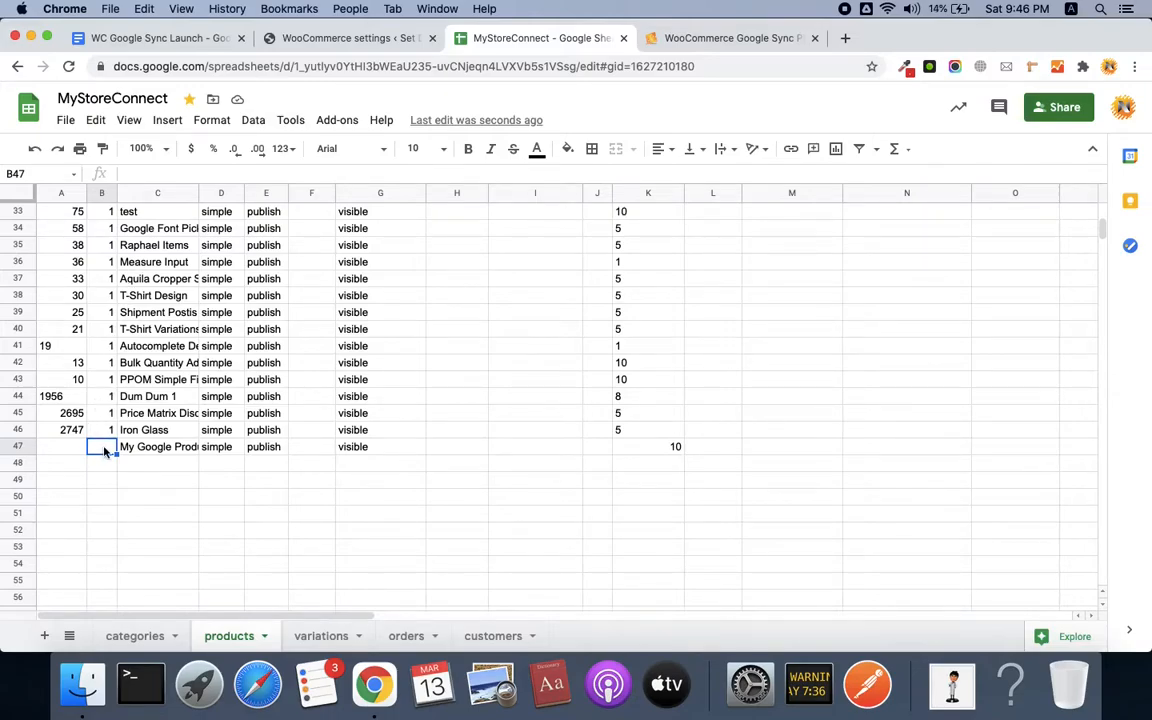
{"action": "left_click", "coordinate": [64, 450]}
{"action": "left_click", "coordinate": [353, 40]}
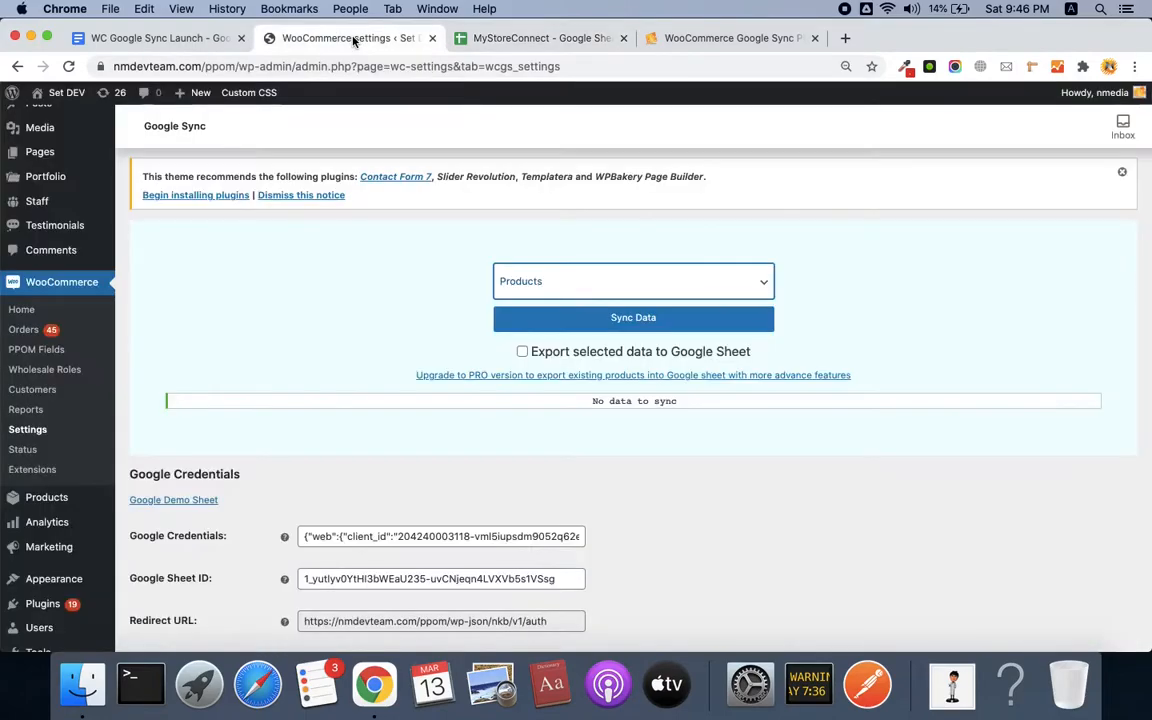
{"action": "left_click", "coordinate": [589, 328]}
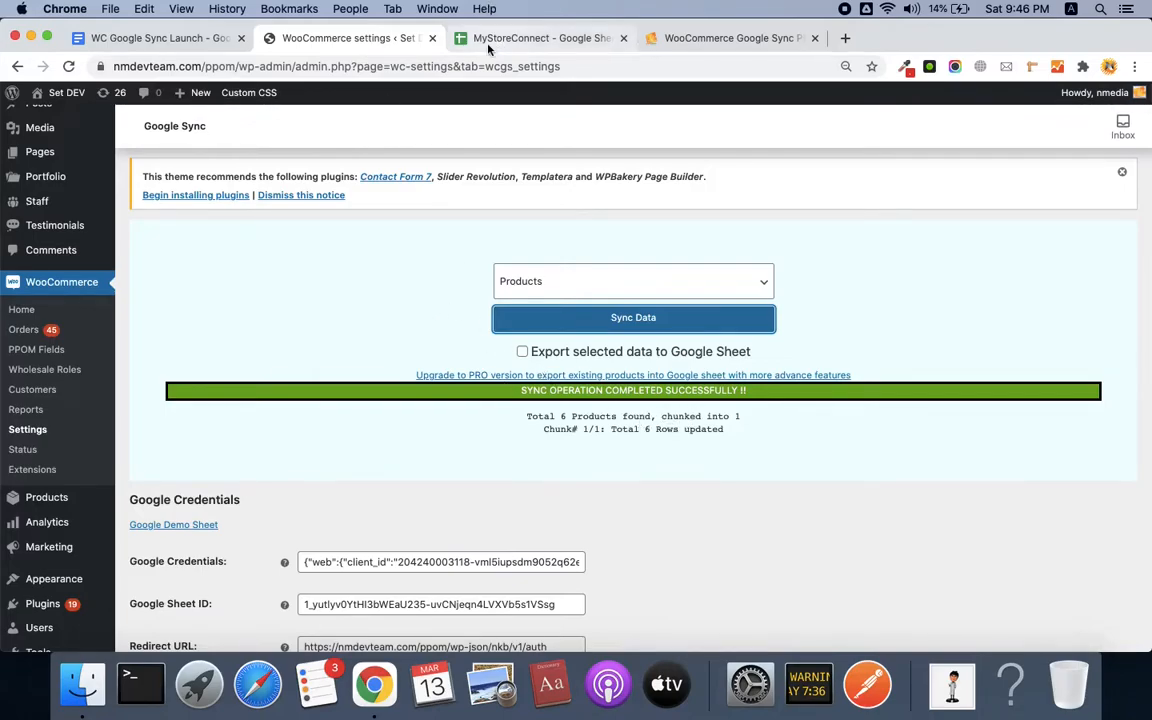
Step: Check the sync and id cells of row 47 and the first five products' sync values in the products sheet
{"action": "left_click", "coordinate": [455, 38]}
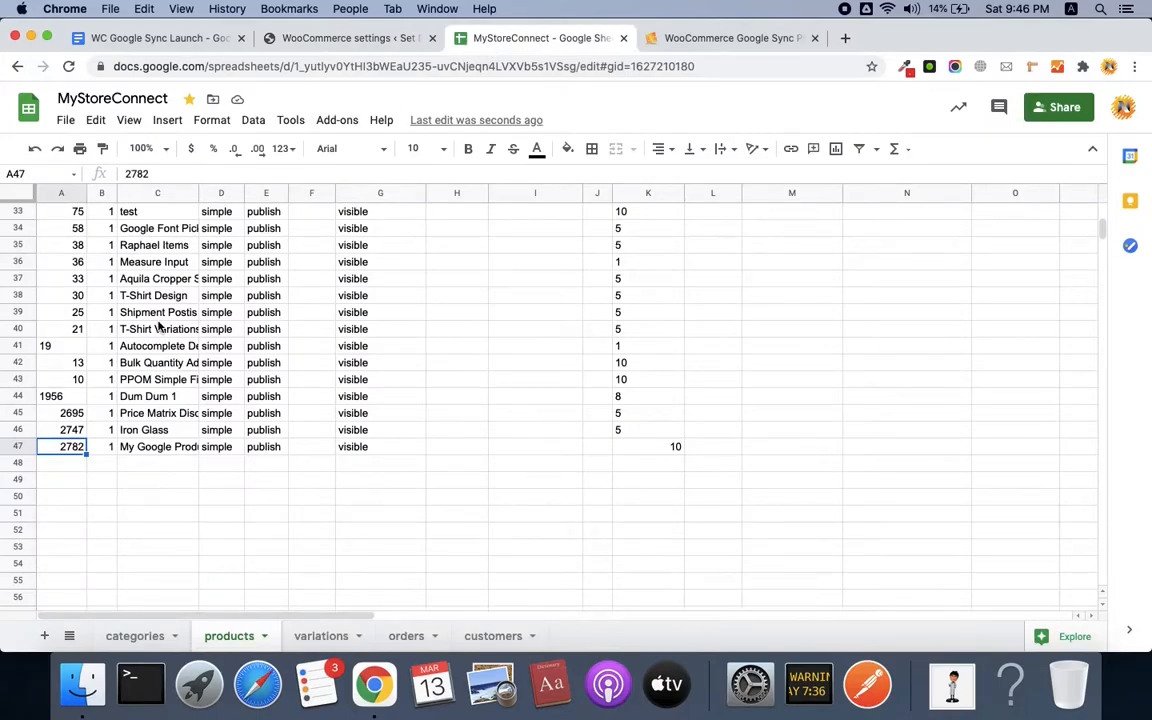
{"action": "left_click", "coordinate": [90, 448]}
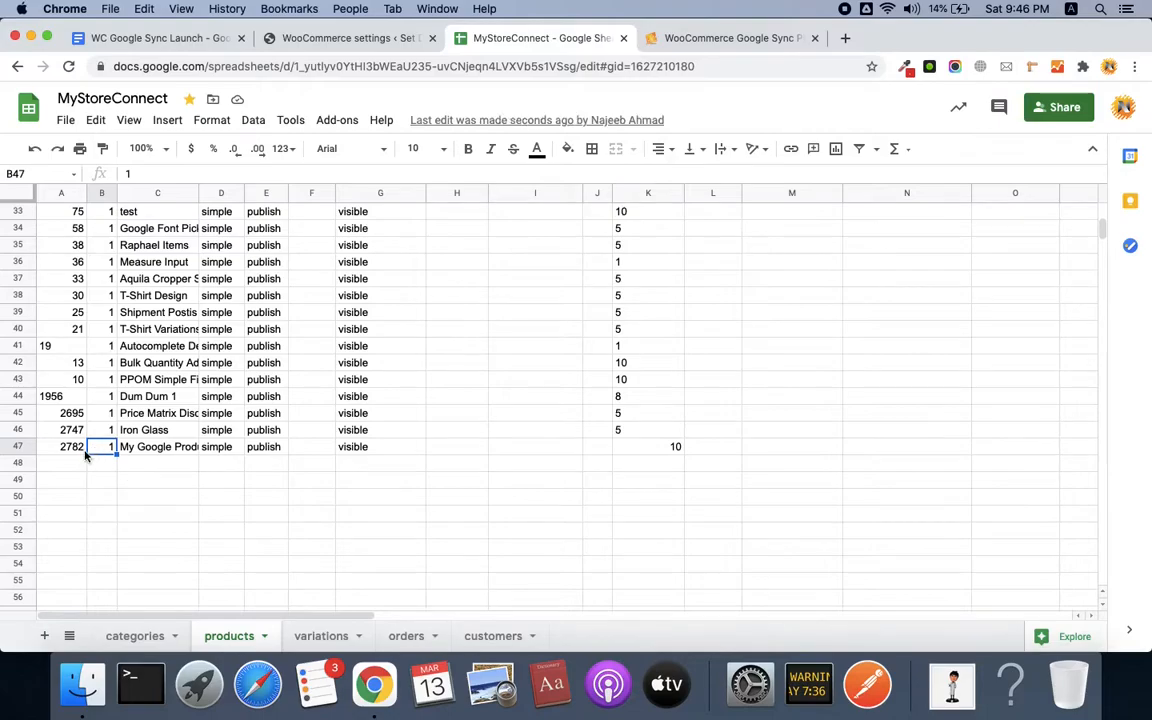
{"action": "left_click", "coordinate": [74, 451]}
{"action": "scroll", "coordinate": [72, 420], "scroll_direction": "up", "scroll_amount": 15}
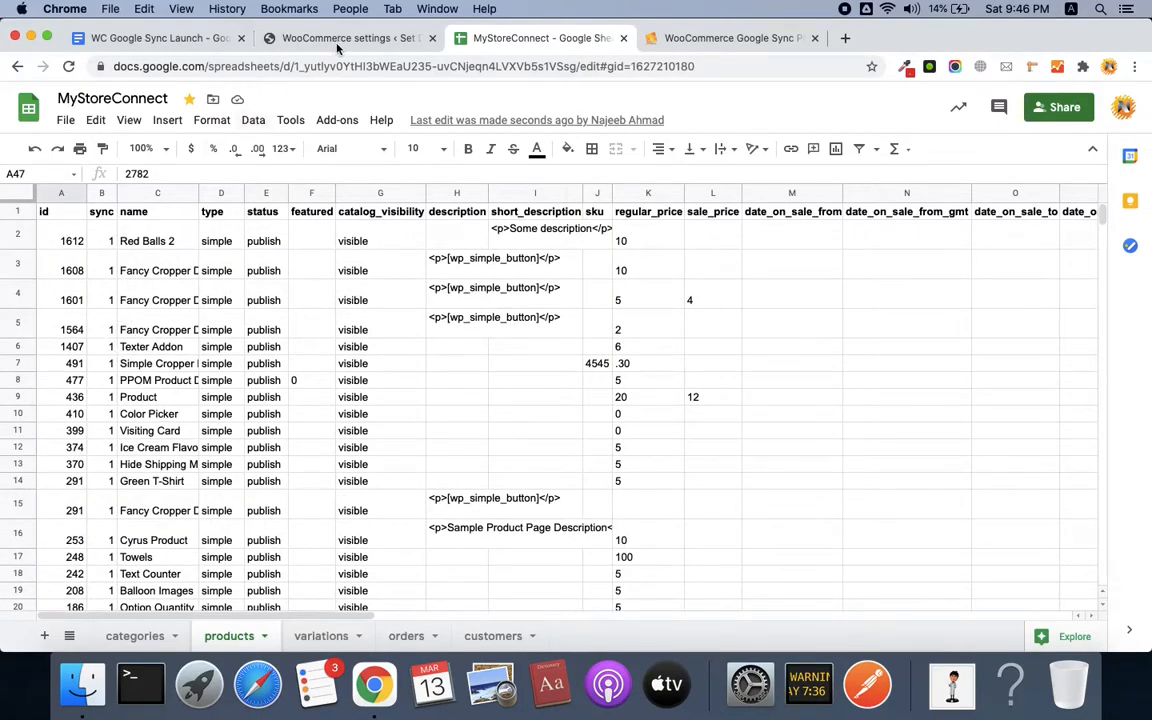
Step: Open the WooCommerce product list in a new browser tab and look for My Google Product
{"action": "left_click", "coordinate": [302, 38]}
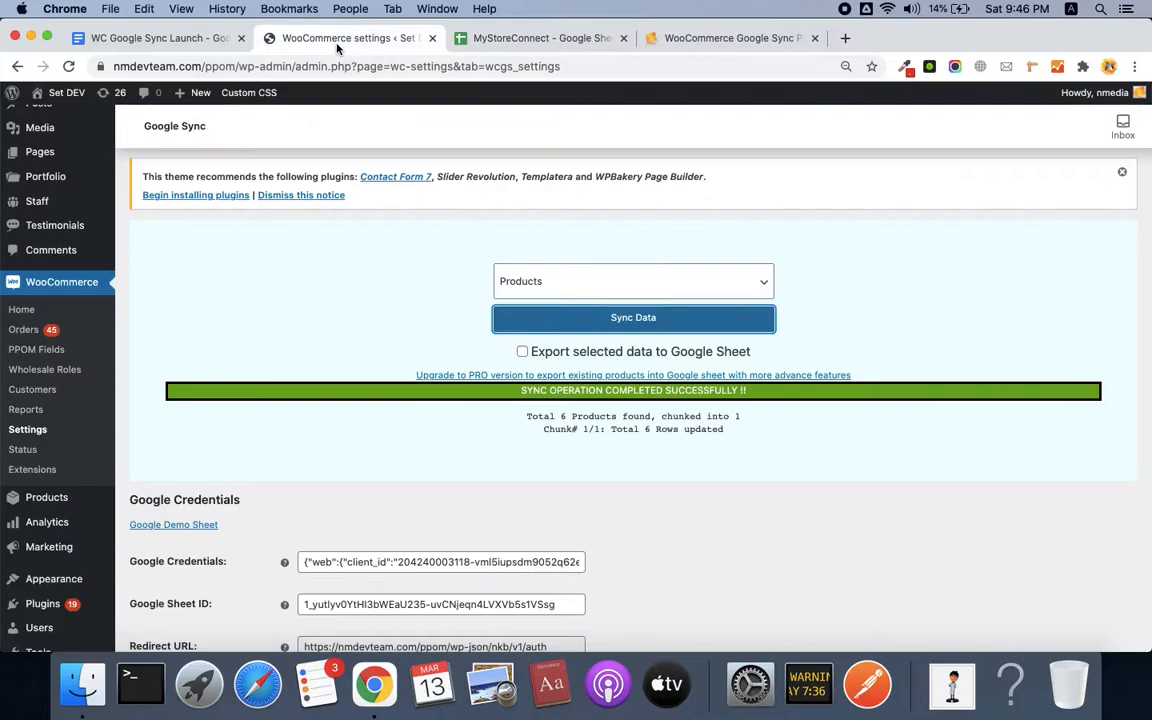
{"action": "left_click", "coordinate": [62, 496], "text": "super"}
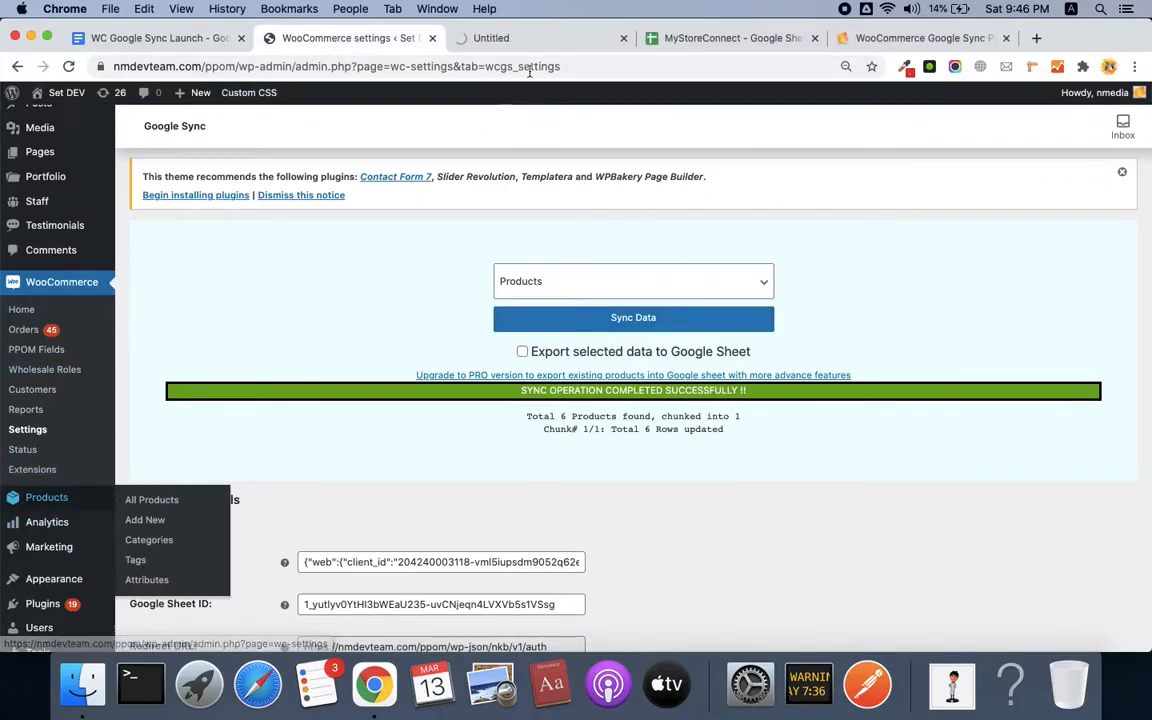
{"action": "left_click", "coordinate": [545, 45]}
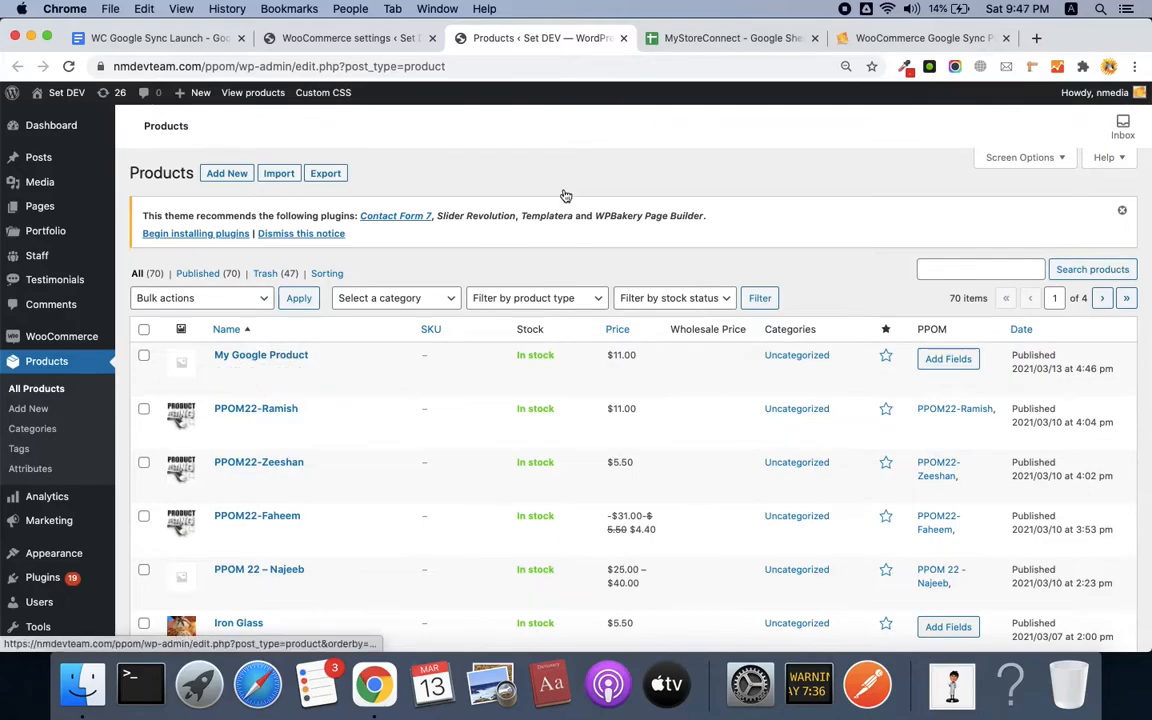
Step: Return to the Video Tutorial outline and highlight "How" in the "How Images Syncing?" topic
{"action": "left_click", "coordinate": [750, 40]}
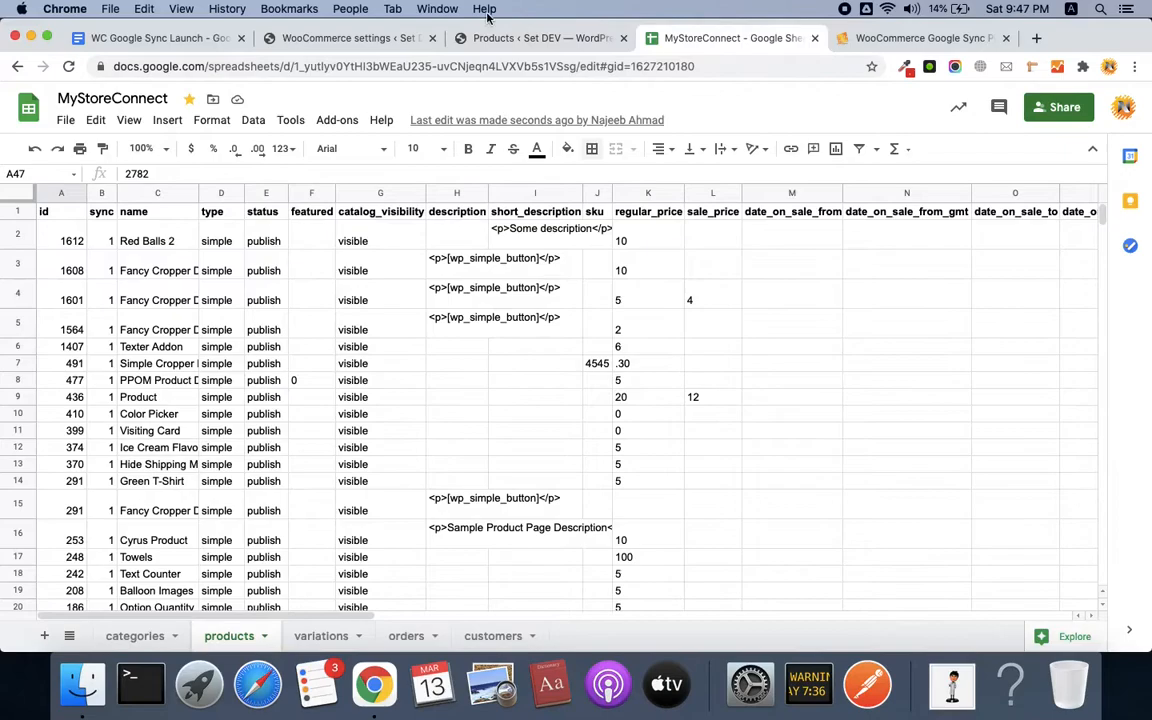
{"action": "left_click", "coordinate": [170, 40]}
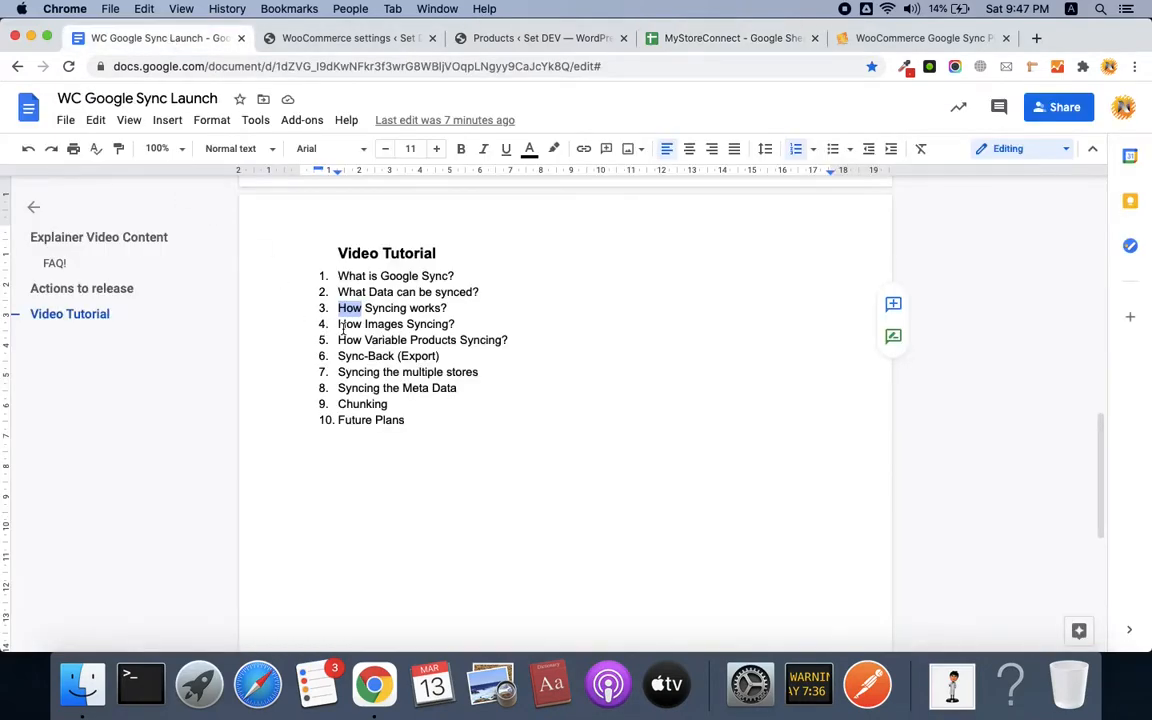
{"action": "double_click", "coordinate": [343, 326]}
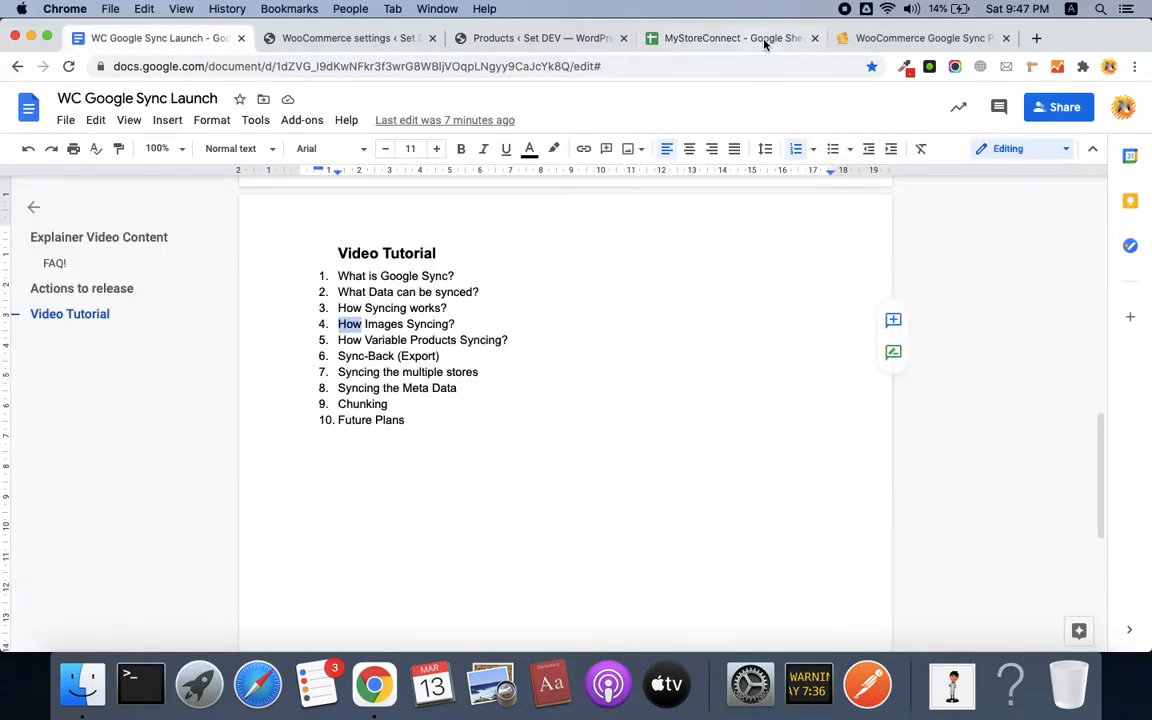
Step: Examine the images column of the products sheet and view the image URL of the first product in cell AK2
{"action": "left_click", "coordinate": [687, 36]}
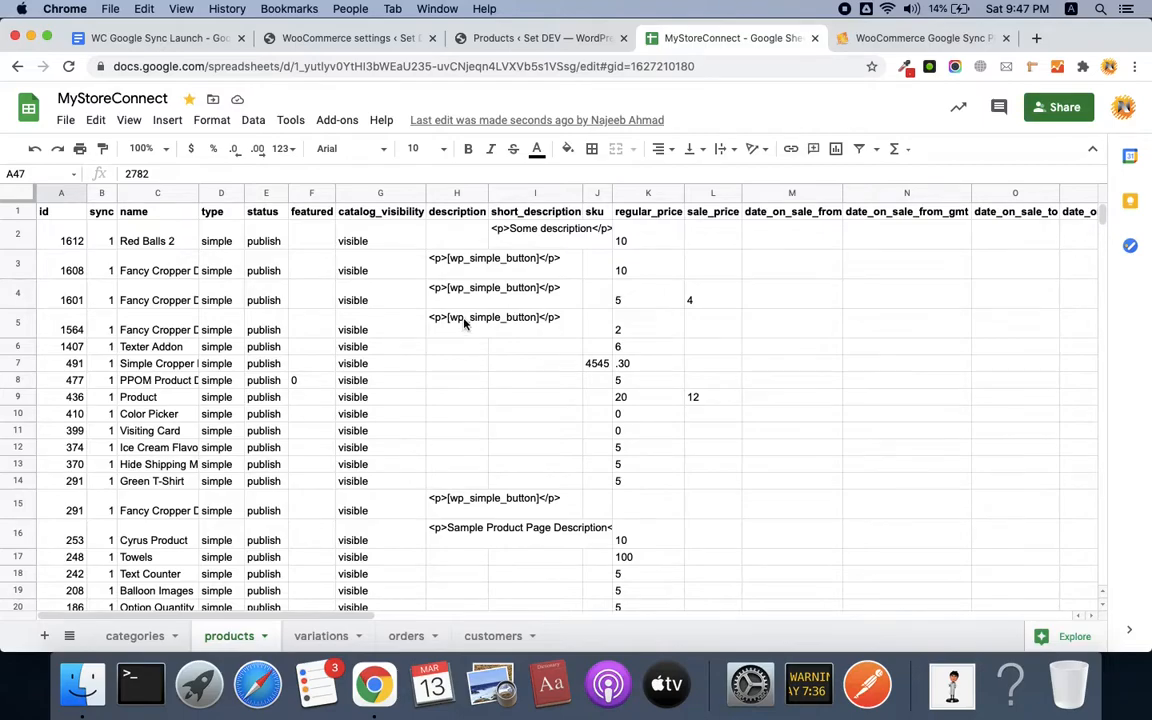
{"action": "scroll", "coordinate": [463, 322], "scroll_direction": "right", "scroll_amount": 15}
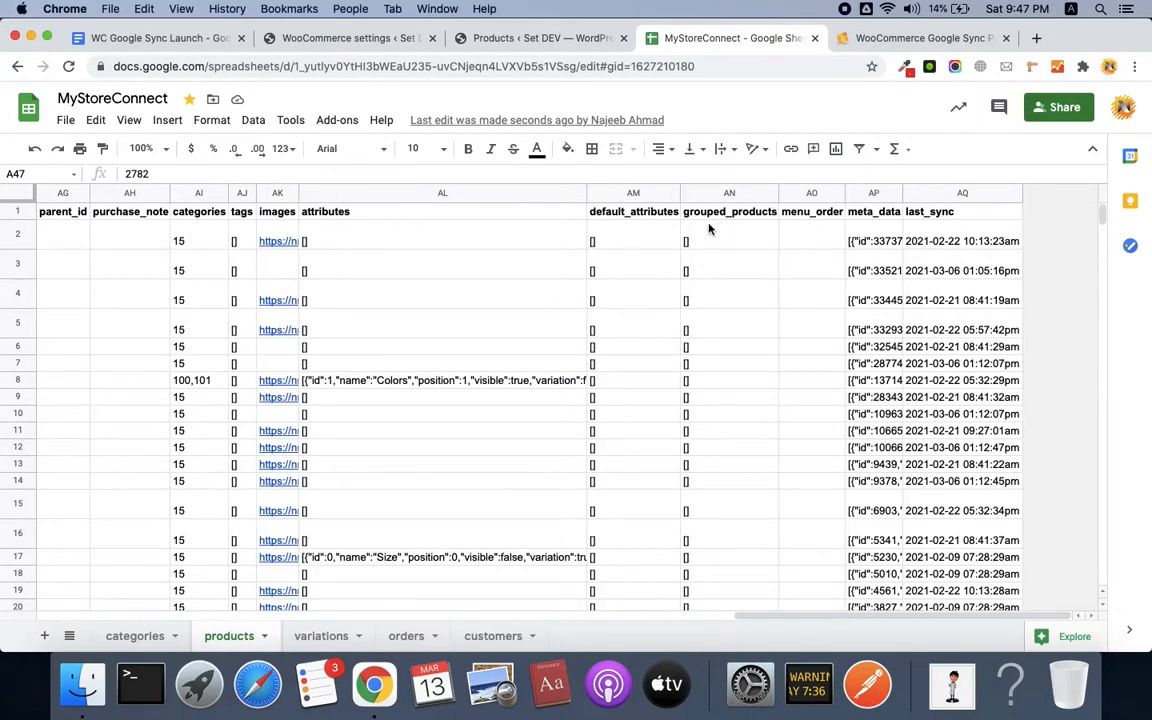
{"action": "left_click", "coordinate": [283, 230]}
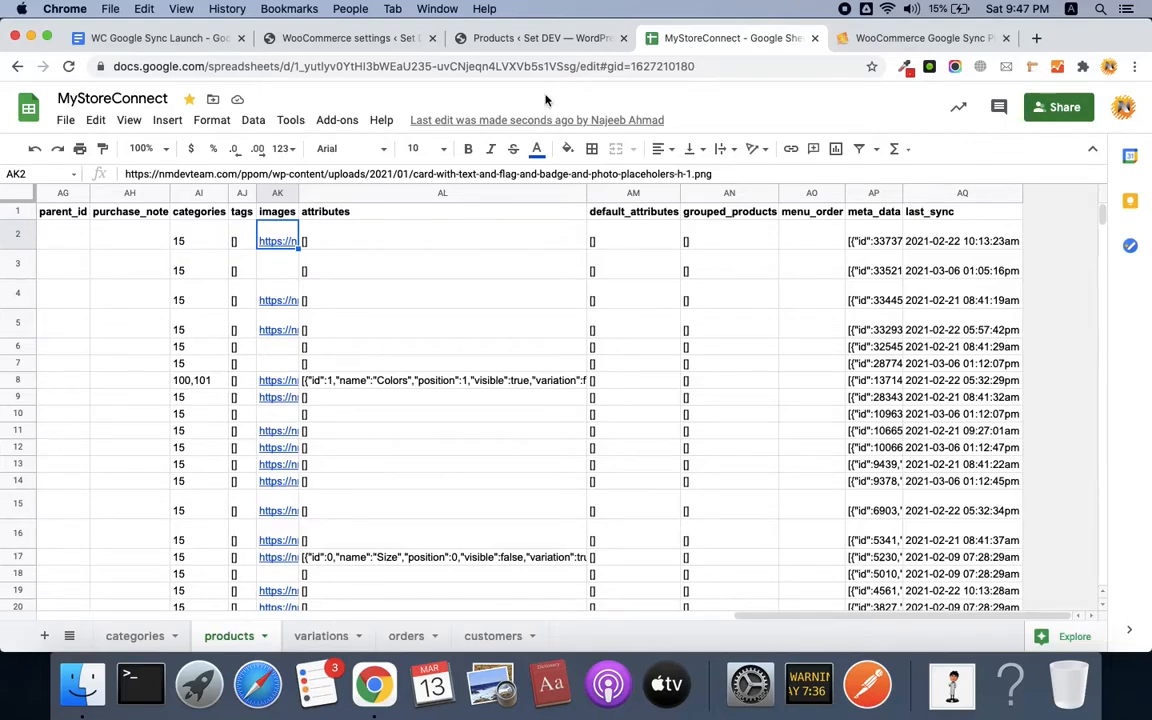
Step: Review the Images Import option under General Settings in the WooCommerce Google Sync settings
{"action": "left_click", "coordinate": [365, 38]}
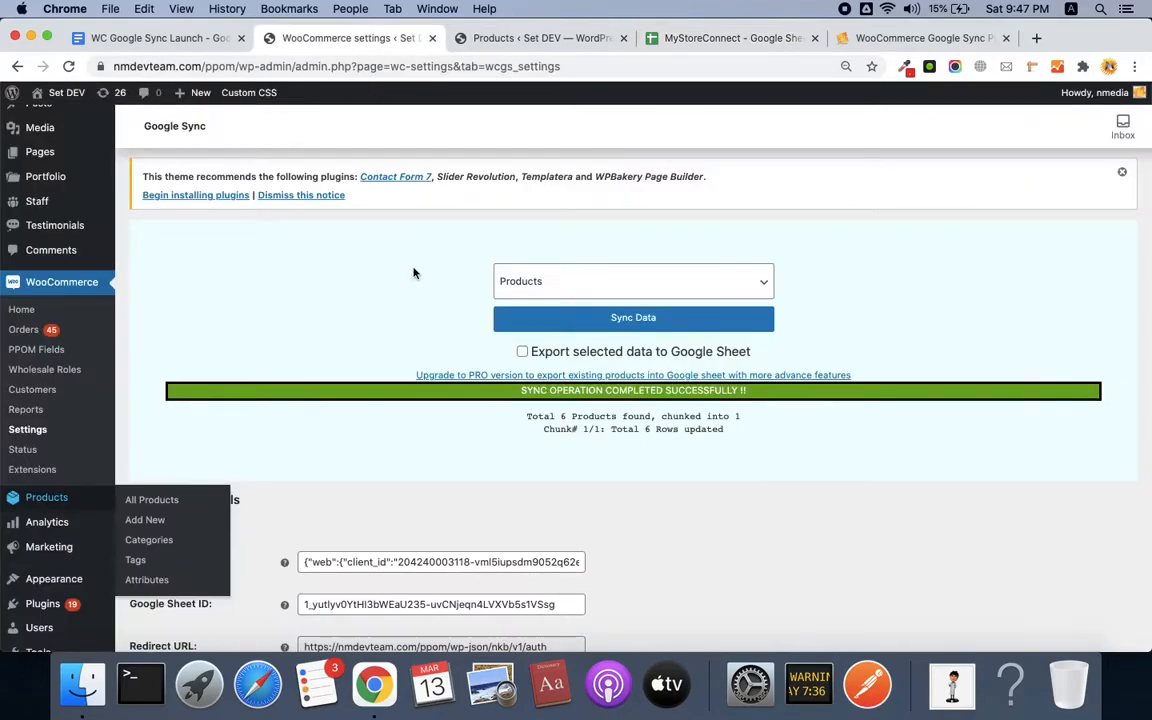
{"action": "scroll", "coordinate": [412, 270], "scroll_direction": "down", "scroll_amount": 5}
{"action": "scroll", "coordinate": [414, 273], "scroll_direction": "down", "scroll_amount": 4}
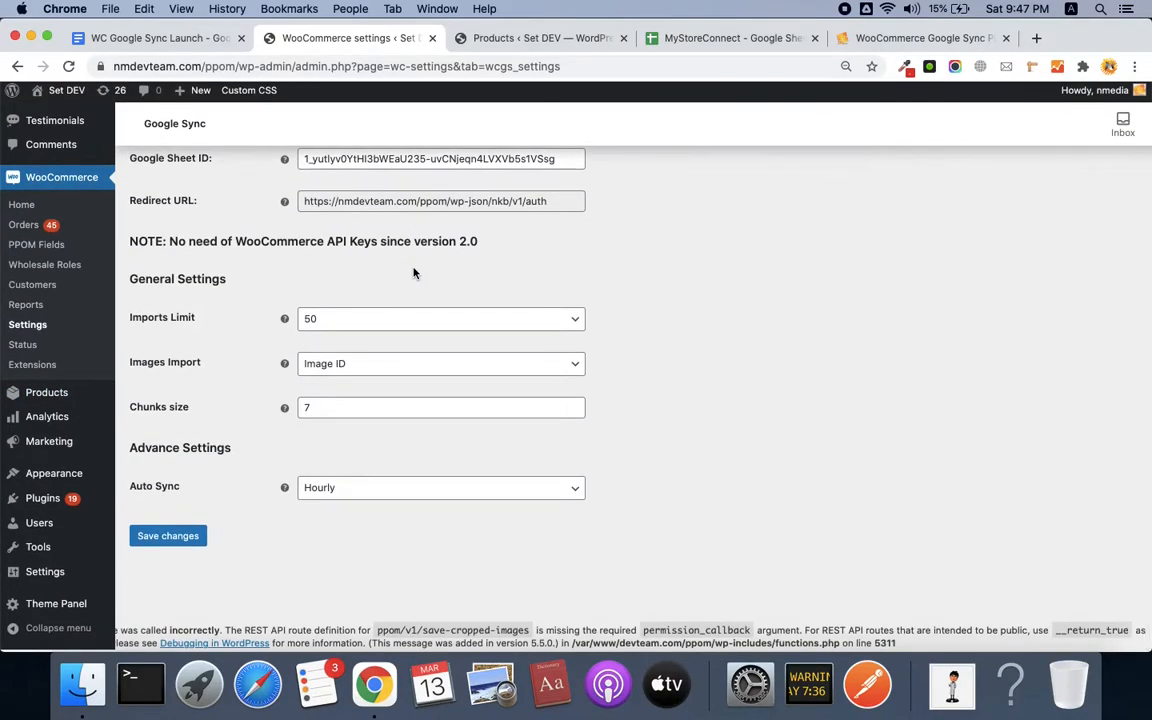
Step: Compare the Image ID and Image URL choices of Images Import, keep Image ID, and view the full image URL in cell AK2 of the products sheet
{"action": "left_click", "coordinate": [327, 370]}
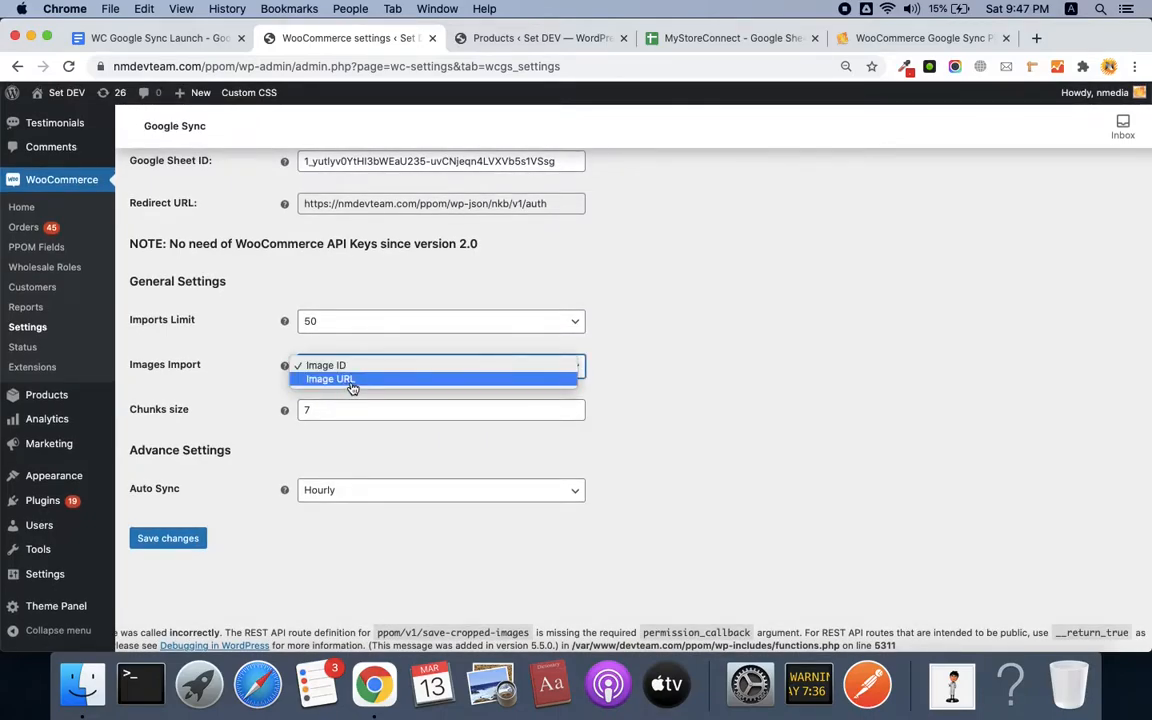
{"action": "left_click", "coordinate": [368, 355]}
{"action": "left_click", "coordinate": [365, 365]}
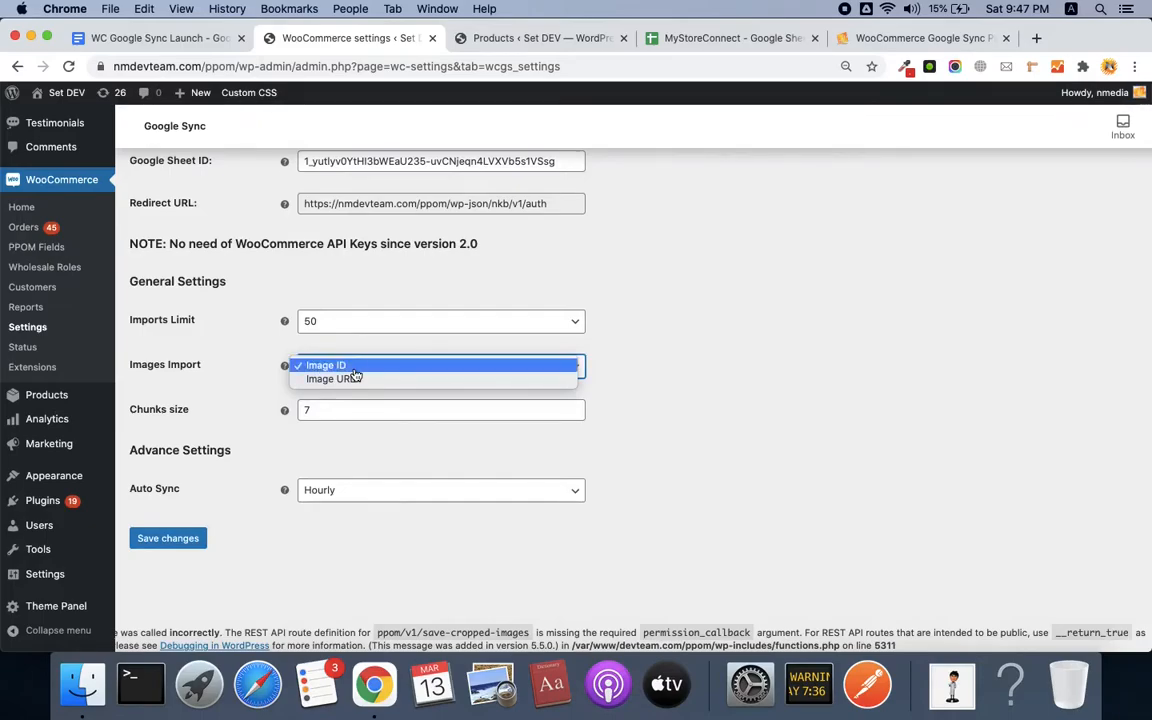
{"action": "left_click", "coordinate": [354, 369]}
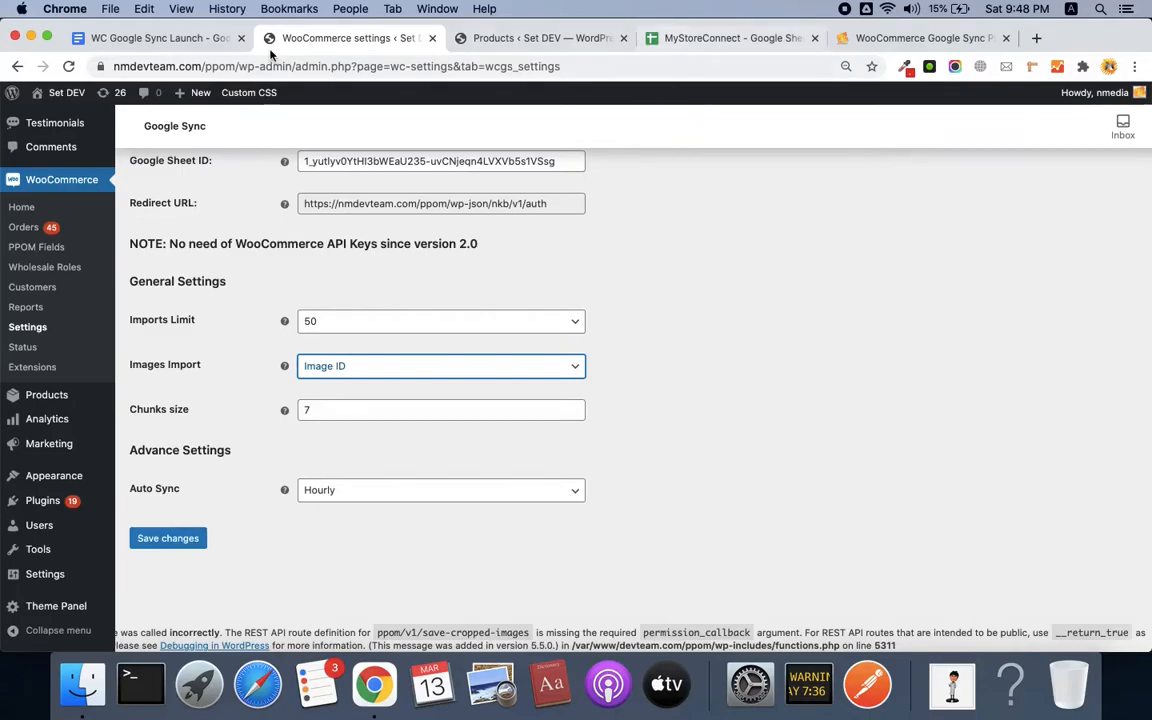
{"action": "left_click", "coordinate": [690, 38]}
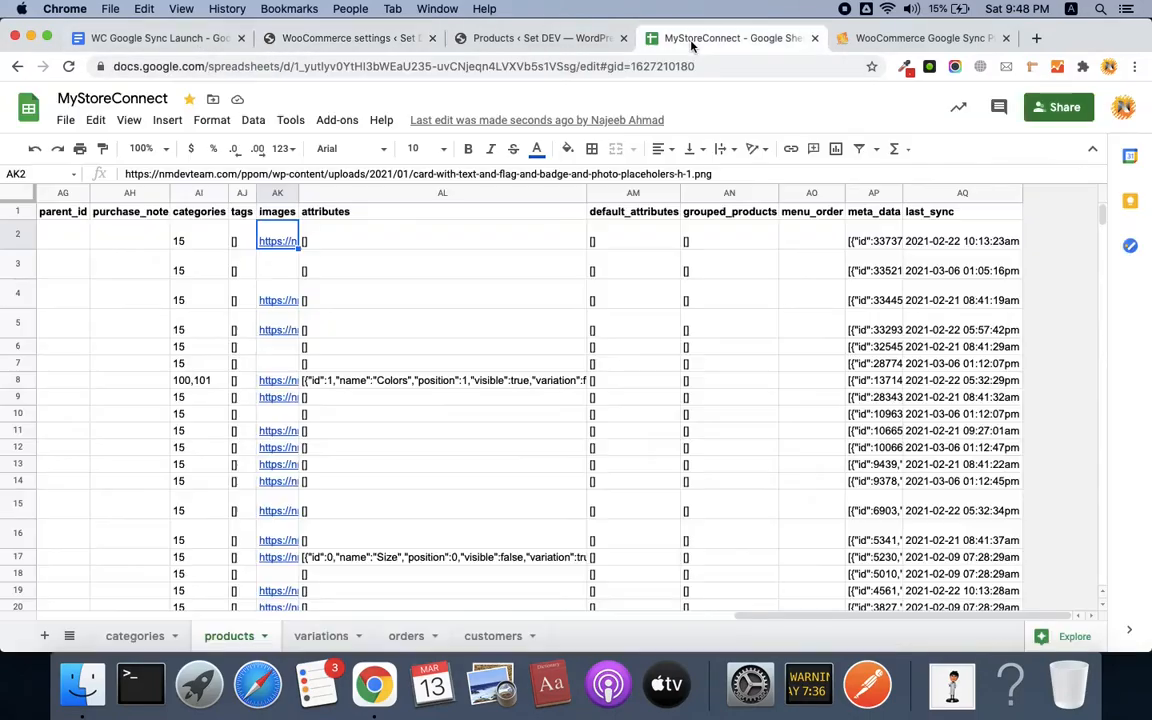
{"action": "double_click", "coordinate": [270, 234]}
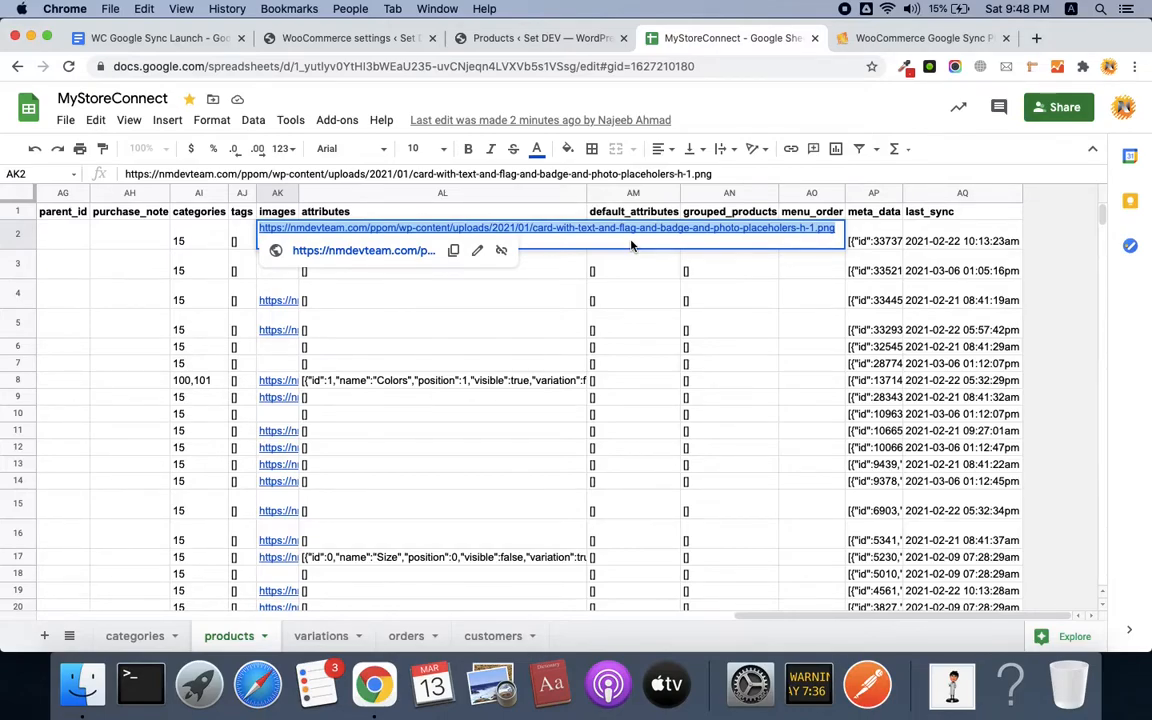
Step: Highlight "Products" in the "How Variable Products Syncing?" outline topic, and view the variations and products sheets of MyStoreConnect
{"action": "left_click", "coordinate": [140, 38]}
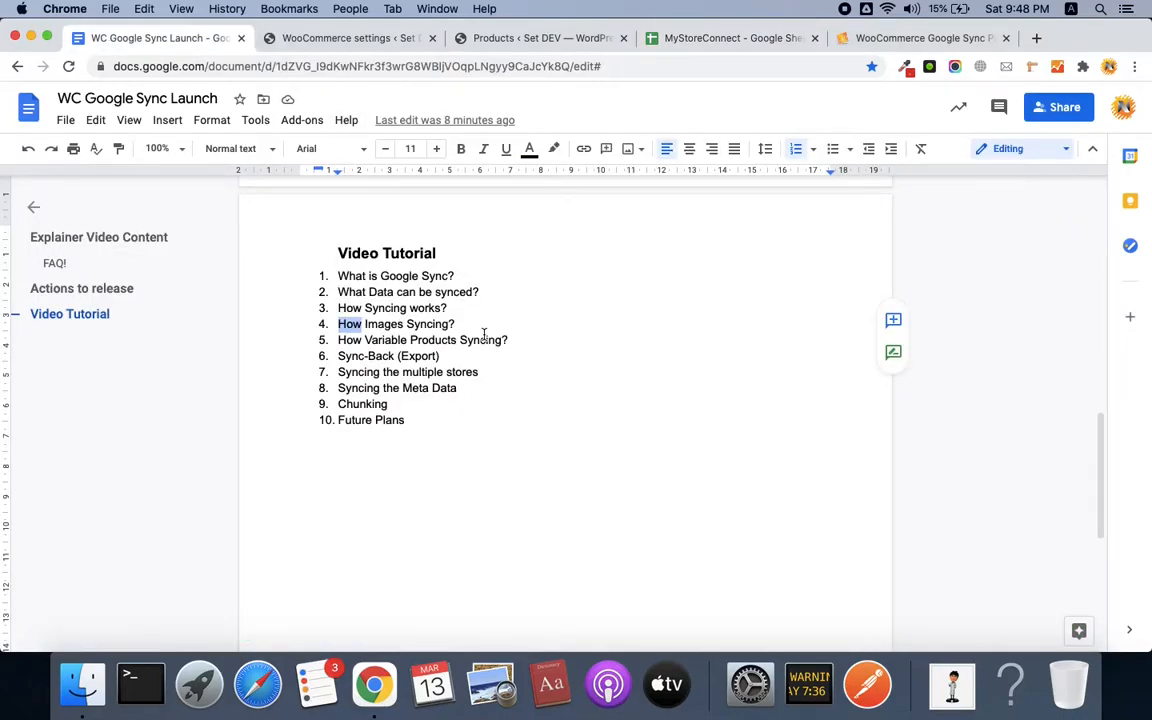
{"action": "double_click", "coordinate": [435, 341]}
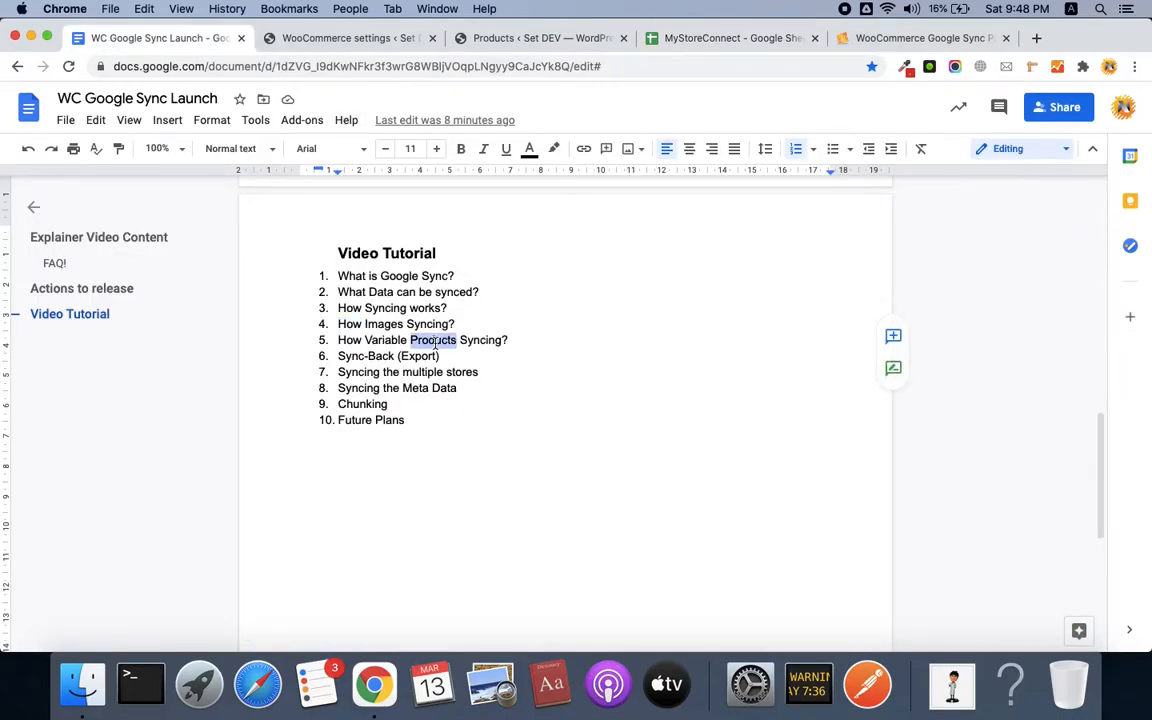
{"action": "left_click", "coordinate": [705, 38]}
{"action": "left_click", "coordinate": [320, 637]}
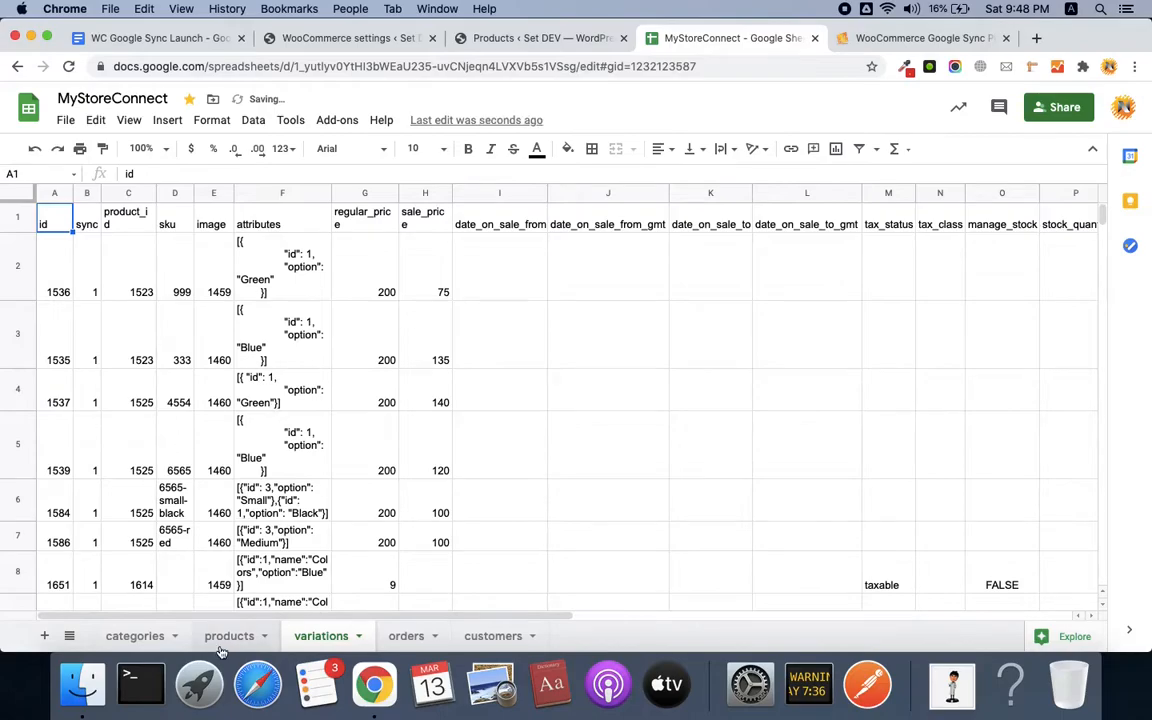
{"action": "left_click", "coordinate": [229, 637]}
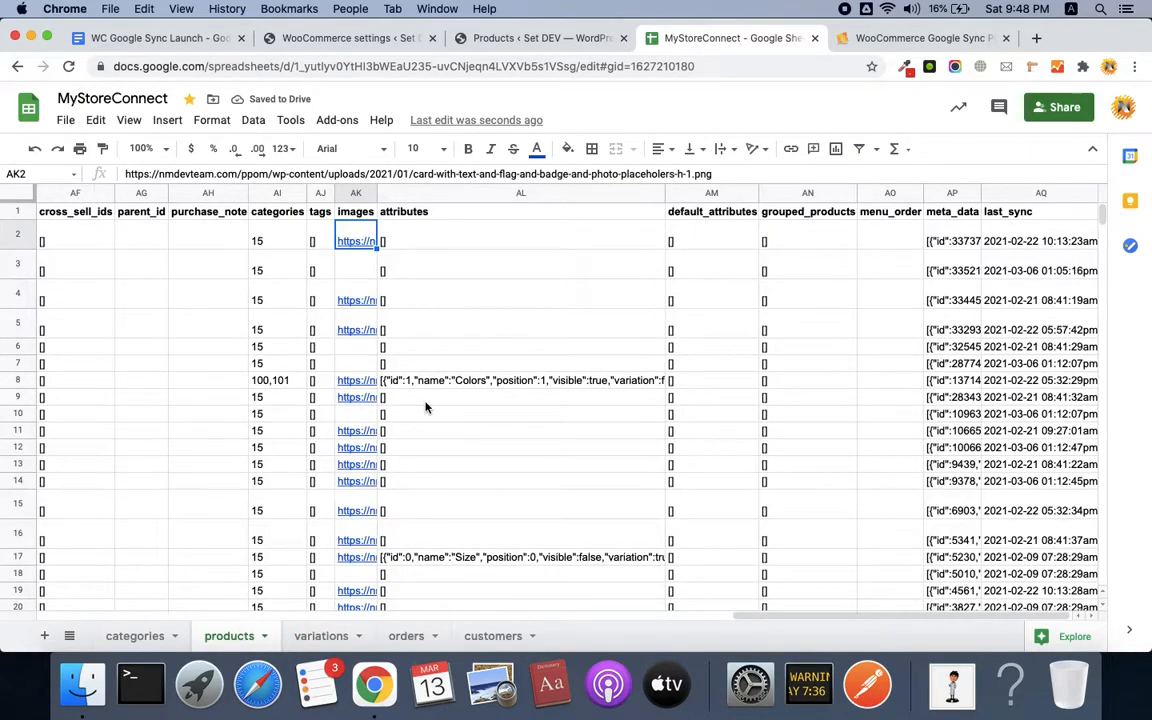
Step: Find the variable product PPOM Images in row 26 of the products sheet
{"action": "scroll", "coordinate": [430, 412], "scroll_direction": "left", "scroll_amount": 15}
{"action": "scroll", "coordinate": [428, 410], "scroll_direction": "down", "scroll_amount": 5}
{"action": "scroll", "coordinate": [425, 407], "scroll_direction": "left", "scroll_amount": 1}
{"action": "scroll", "coordinate": [425, 407], "scroll_direction": "down", "scroll_amount": 8}
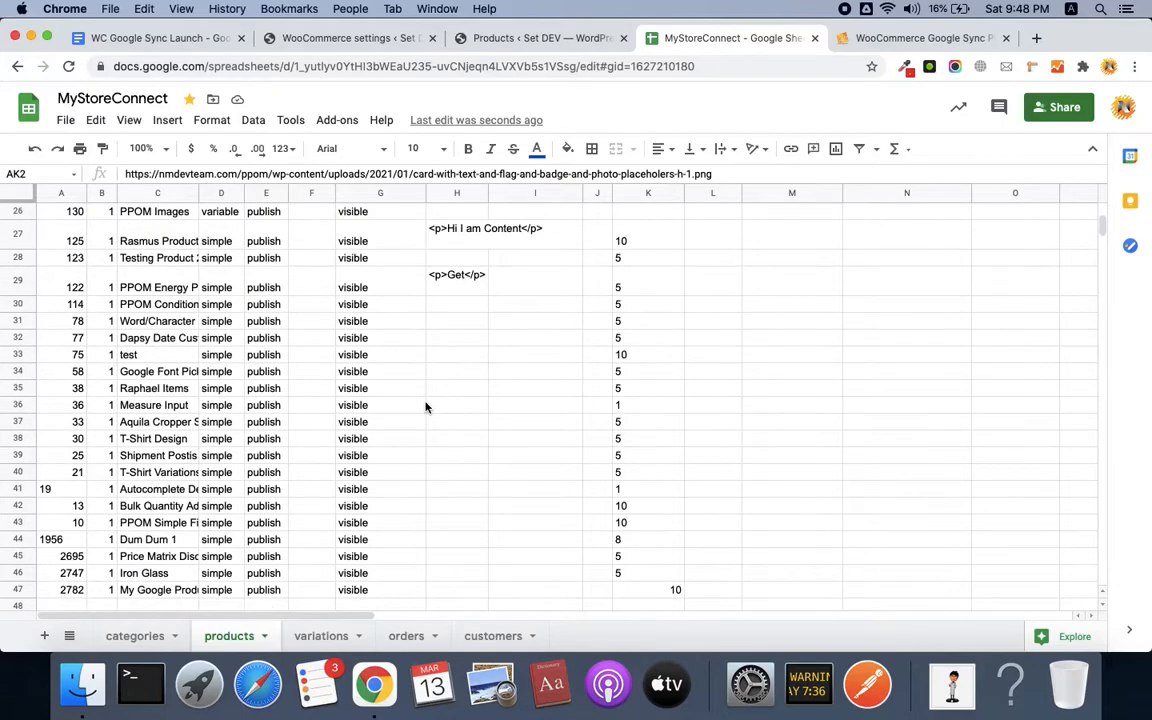
{"action": "scroll", "coordinate": [425, 407], "scroll_direction": "up", "scroll_amount": 2}
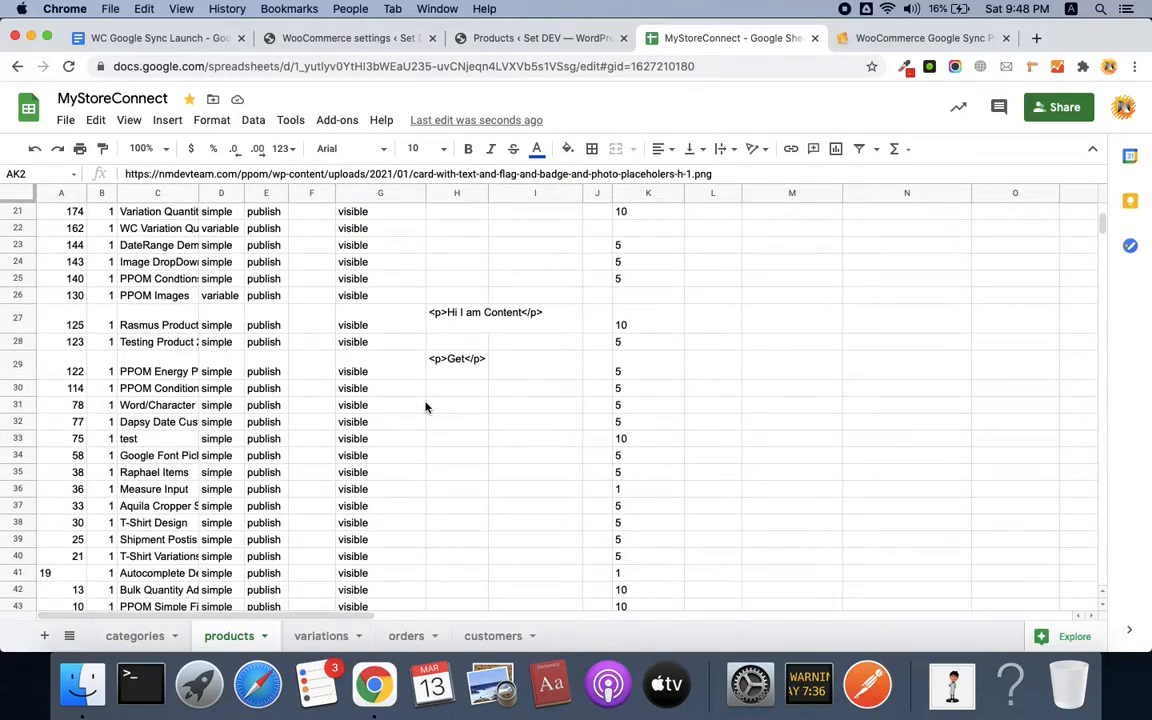
{"action": "left_click", "coordinate": [160, 295]}
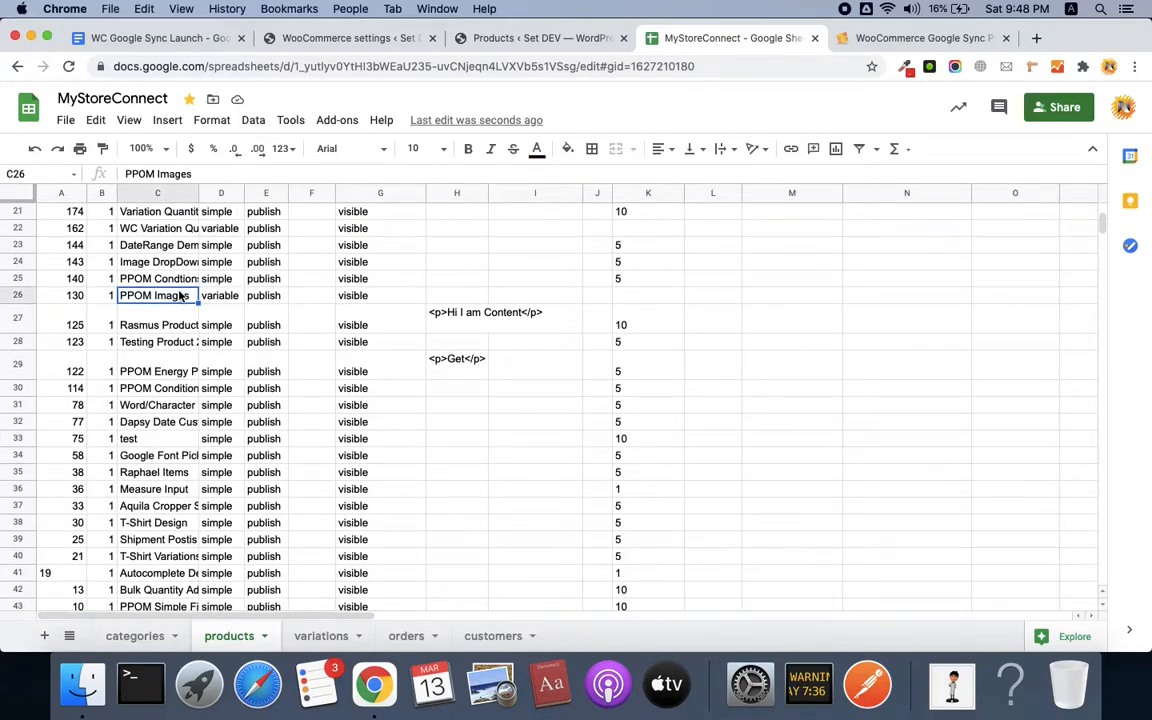
{"action": "left_click", "coordinate": [386, 296]}
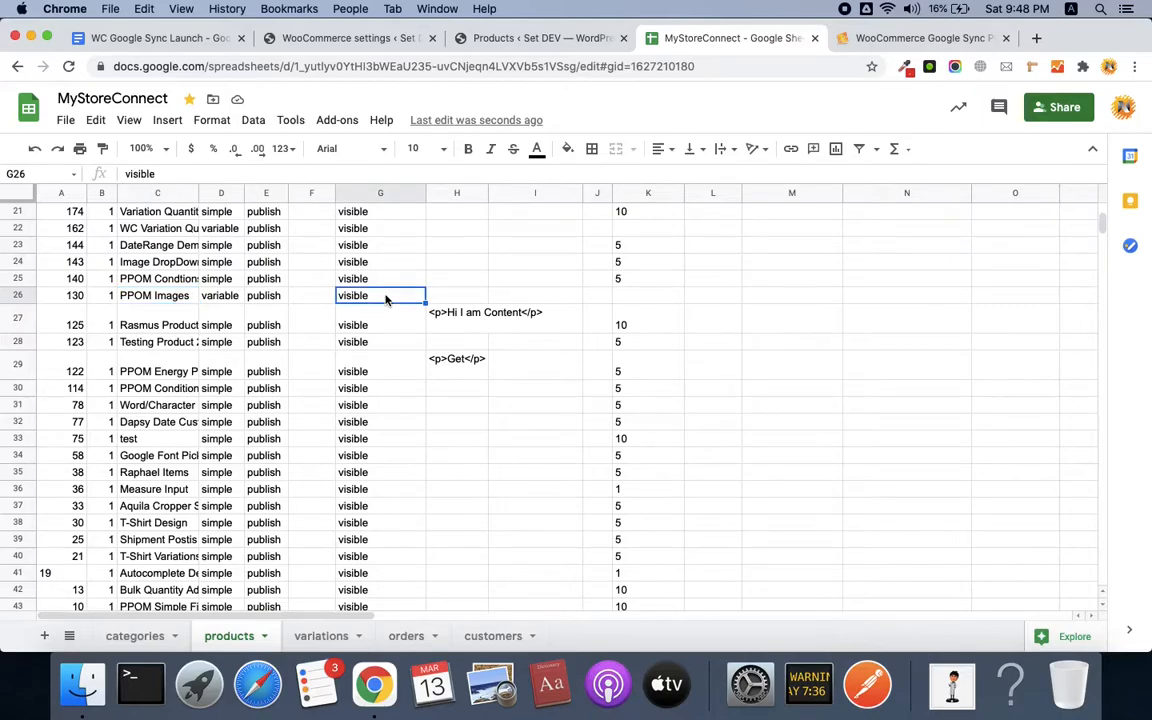
Step: Go along the PPOM Images row to its attributes value in cell AL26
{"action": "key", "text": "Right"}
{"action": "key", "text": "Right"}
{"action": "key", "text": "Right"}
{"action": "key", "text": "Right"}
{"action": "key", "text": "Right"}
{"action": "key", "text": "Right"}
{"action": "key", "text": "Right"}
{"action": "key", "text": "Right"}
{"action": "key", "text": "Right"}
{"action": "key", "text": "Right"}
{"action": "key", "text": "Right"}
{"action": "key", "text": "Right"}
{"action": "key", "text": "Right"}
{"action": "key", "text": "Right"}
{"action": "key", "text": "Right"}
{"action": "key", "text": "Right"}
{"action": "key", "text": "Right"}
{"action": "key", "text": "Right"}
{"action": "key", "text": "Right"}
{"action": "key", "text": "Right"}
{"action": "key", "text": "Right"}
{"action": "key", "text": "Right"}
{"action": "key", "text": "Right"}
{"action": "key", "text": "Right"}
{"action": "key", "text": "Right"}
{"action": "key", "text": "Right"}
{"action": "key", "text": "Right"}
{"action": "key", "text": "Right"}
{"action": "key", "text": "Right"}
{"action": "key", "text": "Right"}
{"action": "key", "text": "Right"}
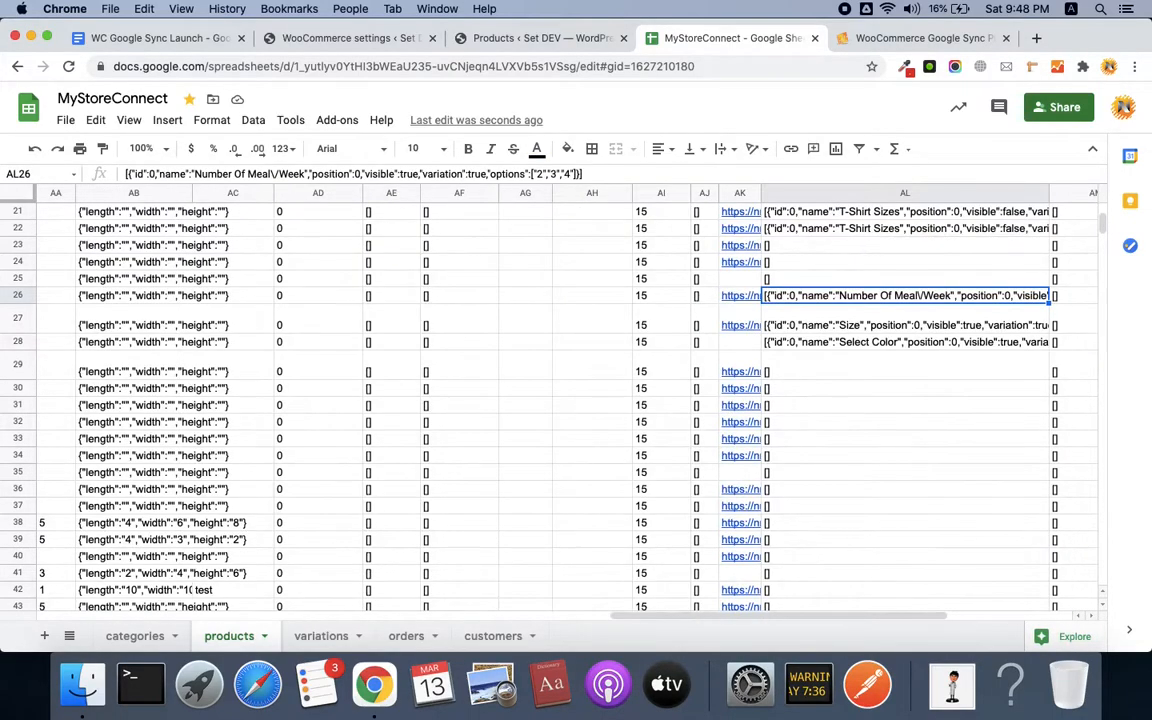
{"action": "key", "text": "Right"}
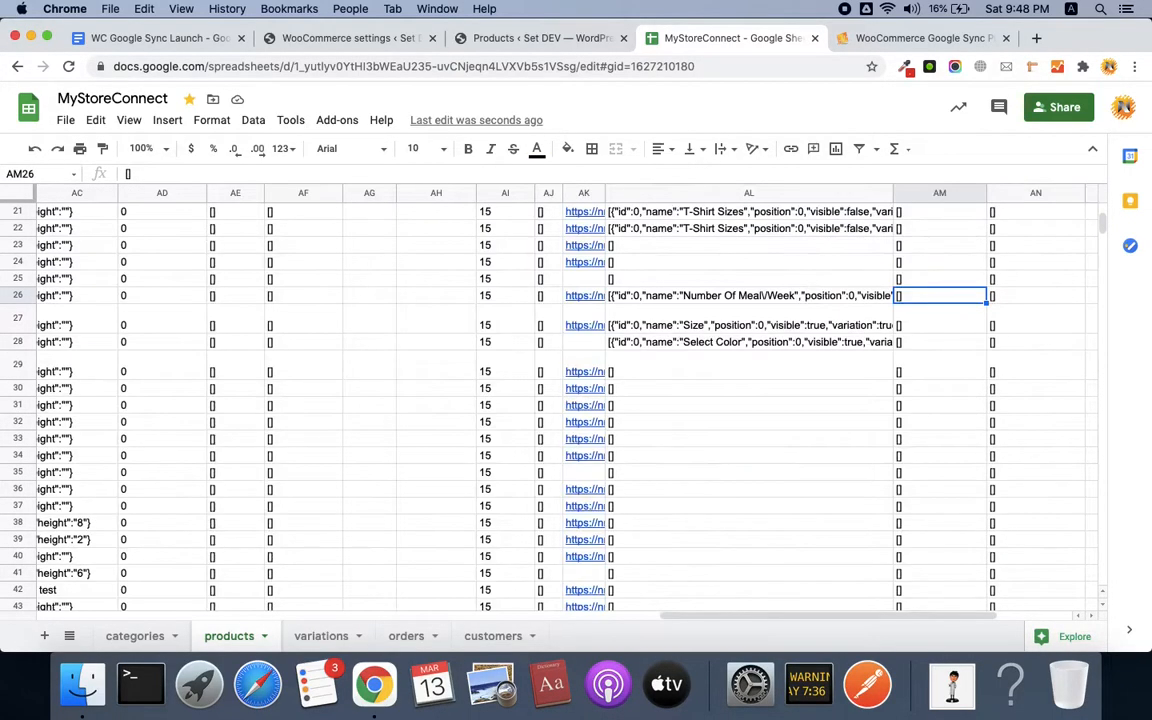
{"action": "key", "text": "Left"}
Step: Open attributes cell AL26 of the products sheet and select its whole JSON text for copying
{"action": "scroll", "coordinate": [712, 327], "scroll_direction": "up", "scroll_amount": 3}
{"action": "scroll", "coordinate": [712, 327], "scroll_direction": "up", "scroll_amount": 5}
{"action": "scroll", "coordinate": [712, 327], "scroll_direction": "down", "scroll_amount": 5}
{"action": "scroll", "coordinate": [712, 327], "scroll_direction": "left", "scroll_amount": 1}
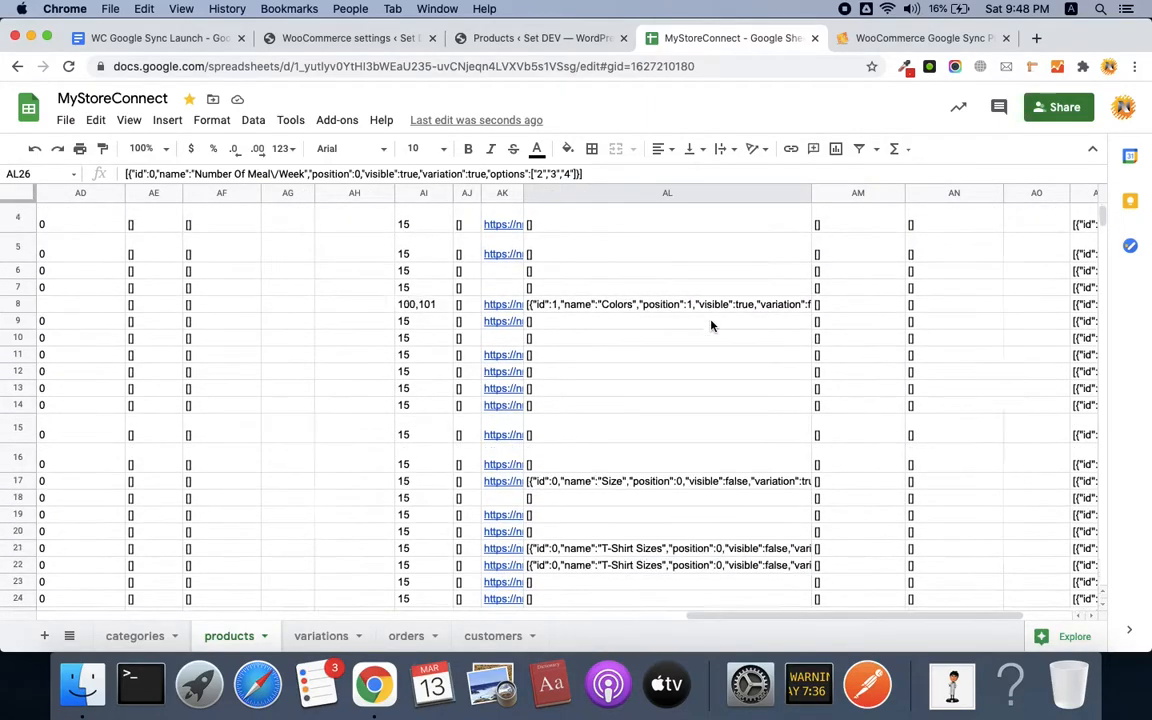
{"action": "double_click", "coordinate": [730, 506]}
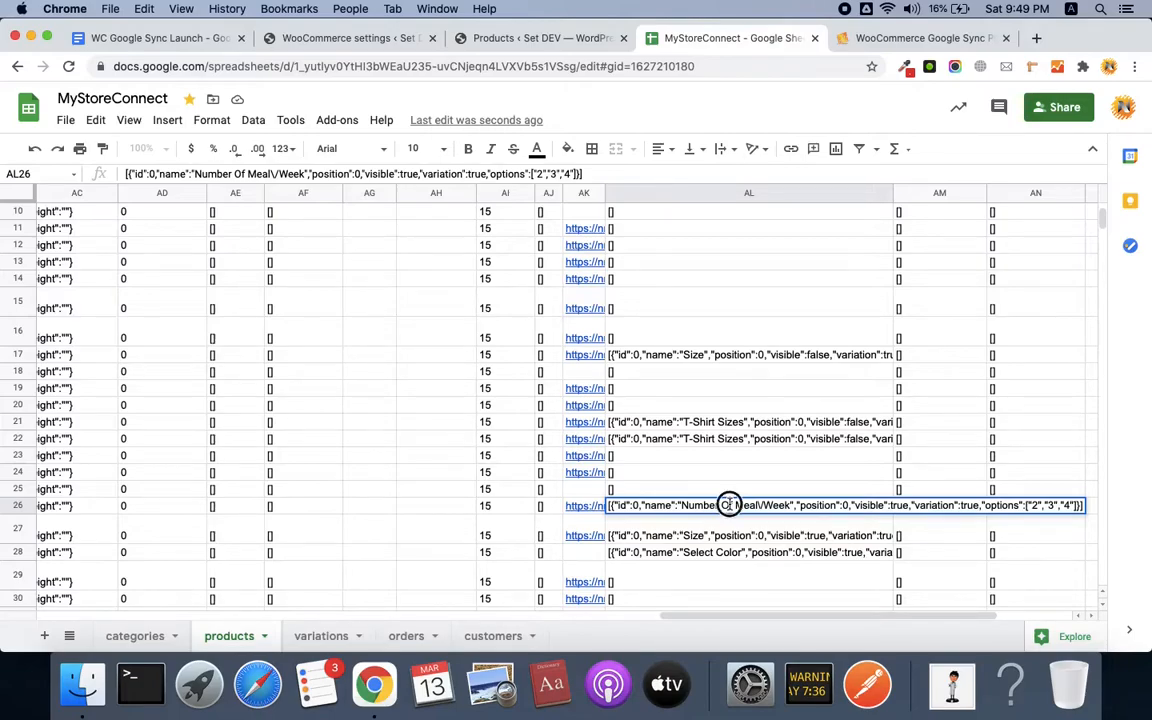
{"action": "triple_click", "coordinate": [730, 503]}
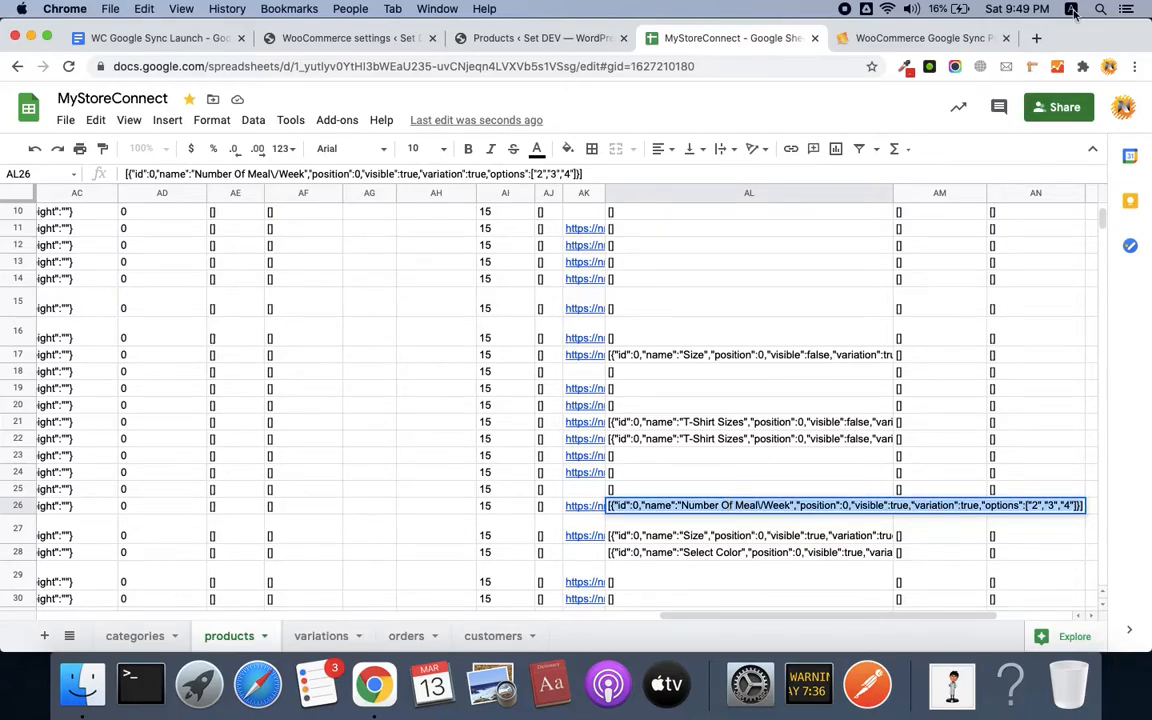
Step: Open the bookmarked JSONLint validator in a new browser tab, paste the "Number Of Meal\/Week" attribute JSON and validate it
{"action": "key", "text": "super+t"}
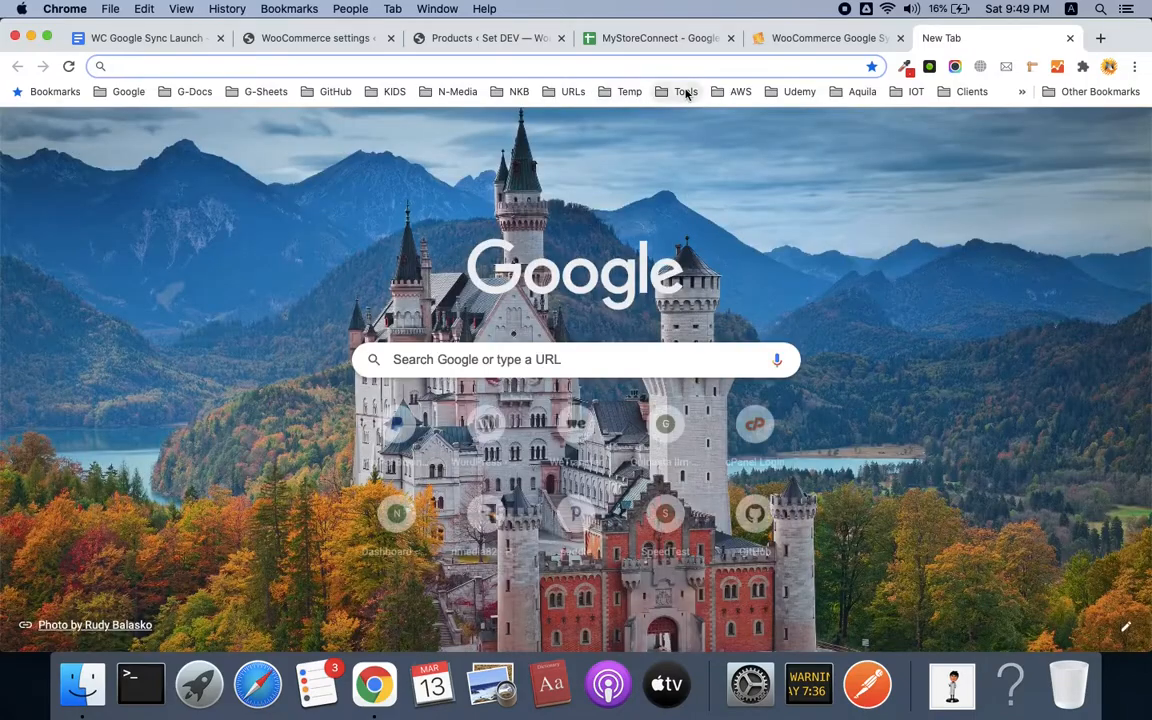
{"action": "left_click", "coordinate": [684, 91]}
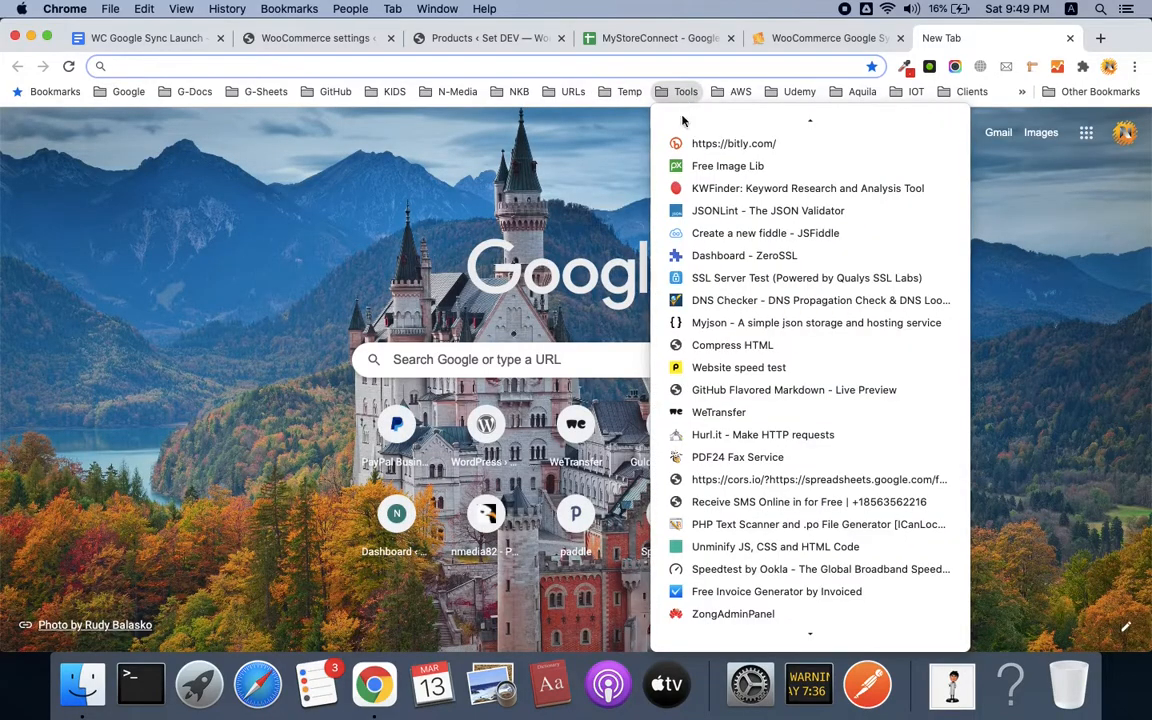
{"action": "left_click", "coordinate": [700, 210]}
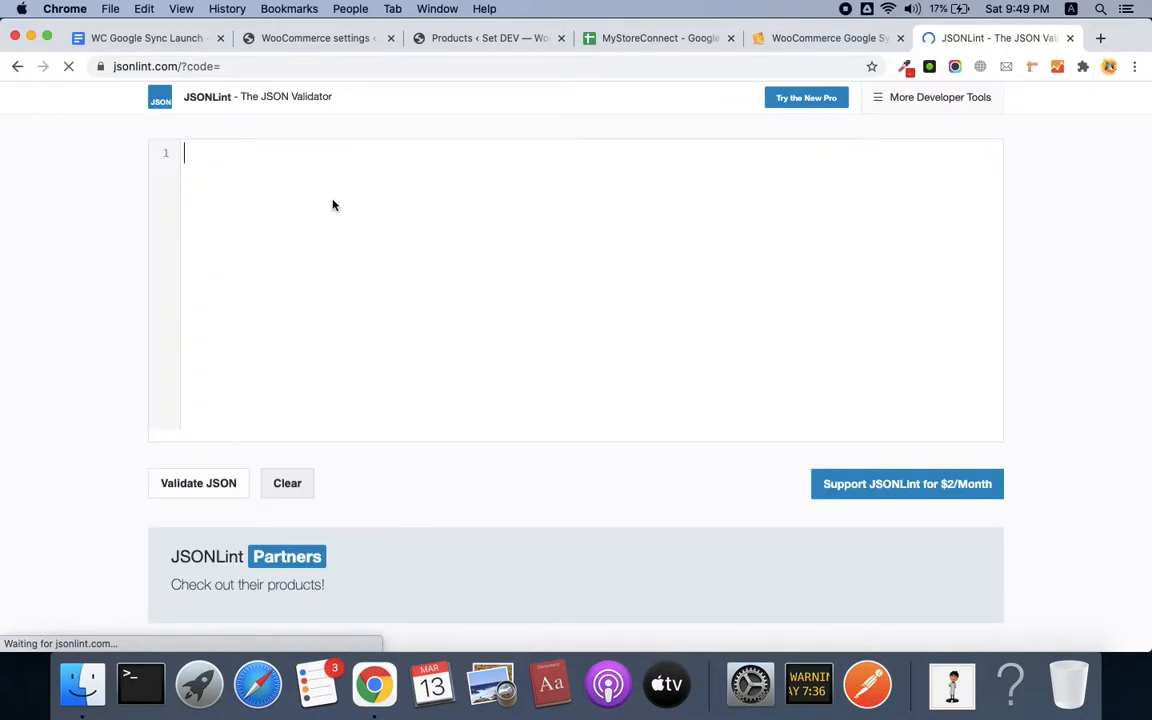
{"action": "type", "text": "[{\"id\":0,\"name\":\"Number Of Meal\\/Week\",\"position\":0,\"visible\":true,\"variation\":true,\"options\":[\"2\",\"3\",\"4\"]}]"}
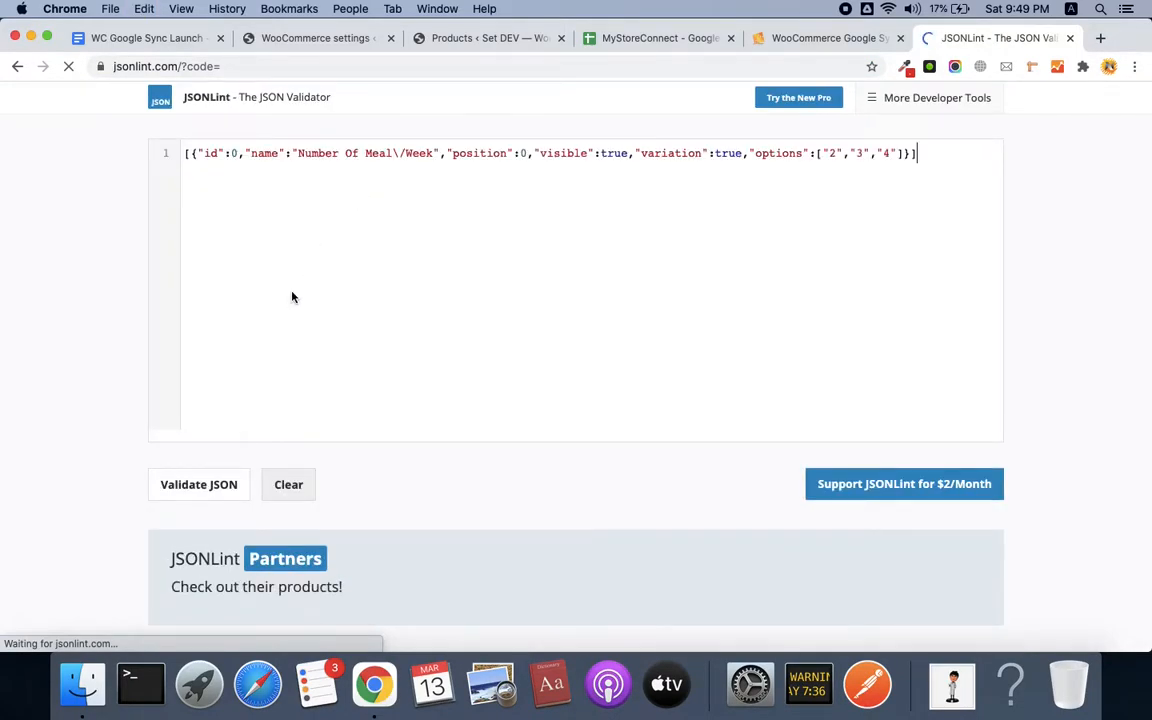
{"action": "left_click", "coordinate": [222, 485]}
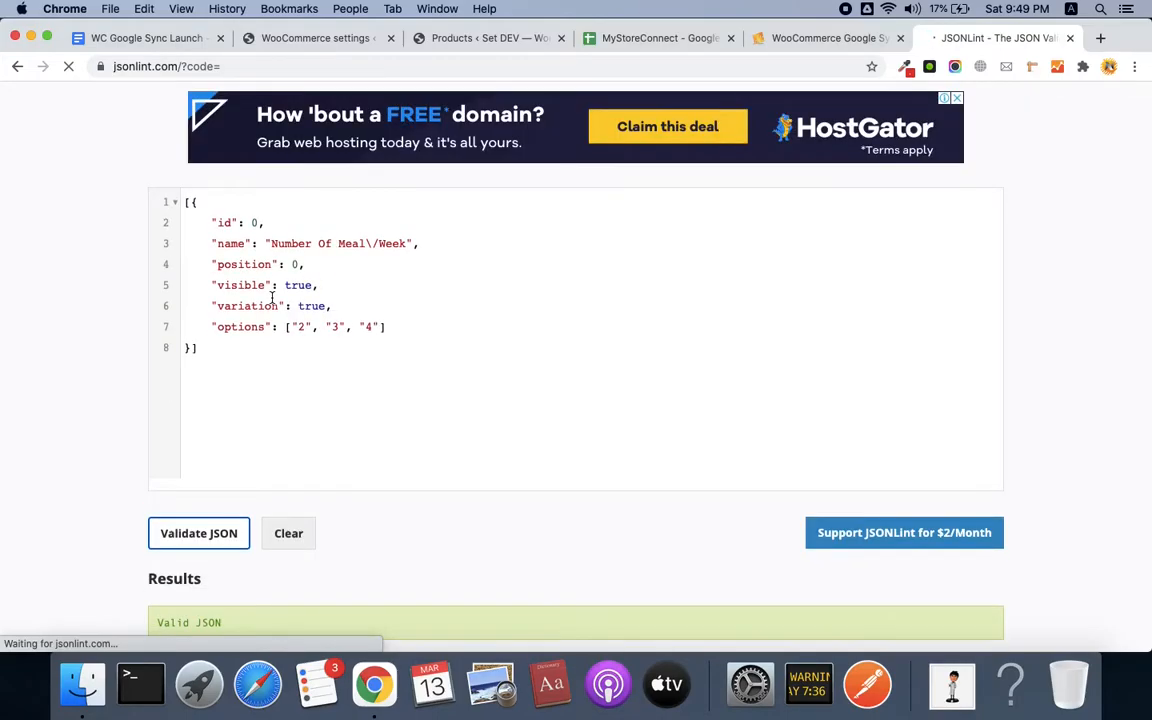
Step: Examine the id, name and visible fields of the formatted attribute JSON, including the attribute's name value
{"action": "scroll", "coordinate": [267, 481], "scroll_direction": "down", "scroll_amount": 1}
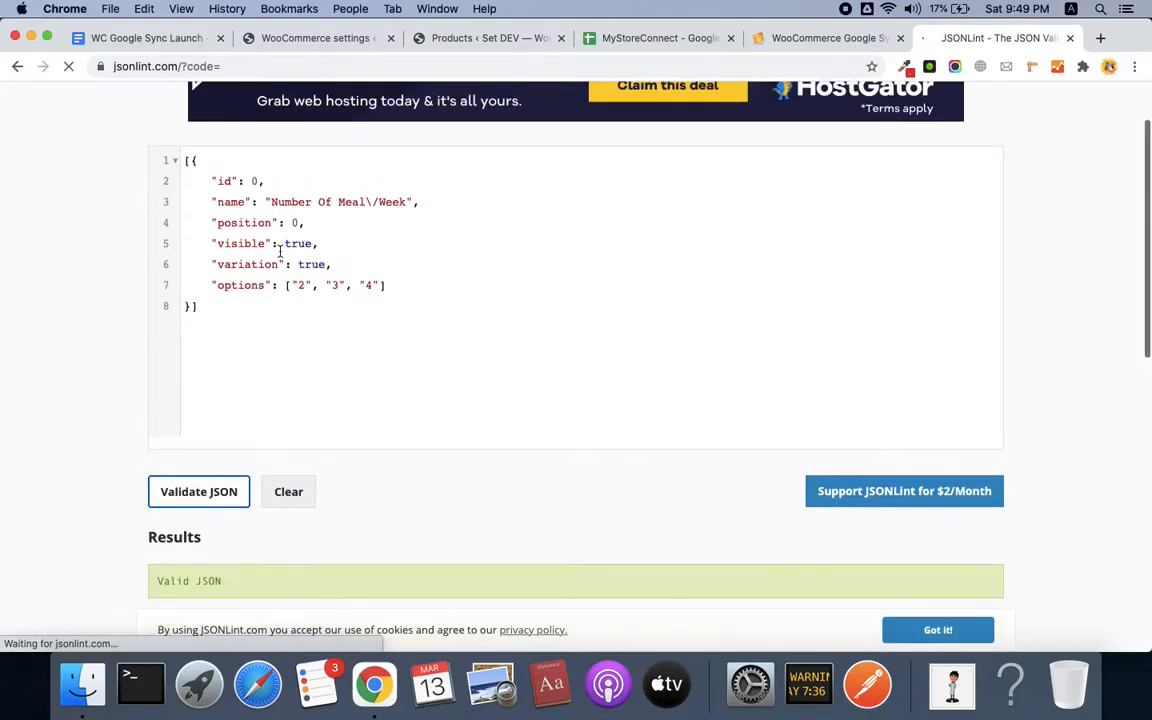
{"action": "double_click", "coordinate": [227, 184]}
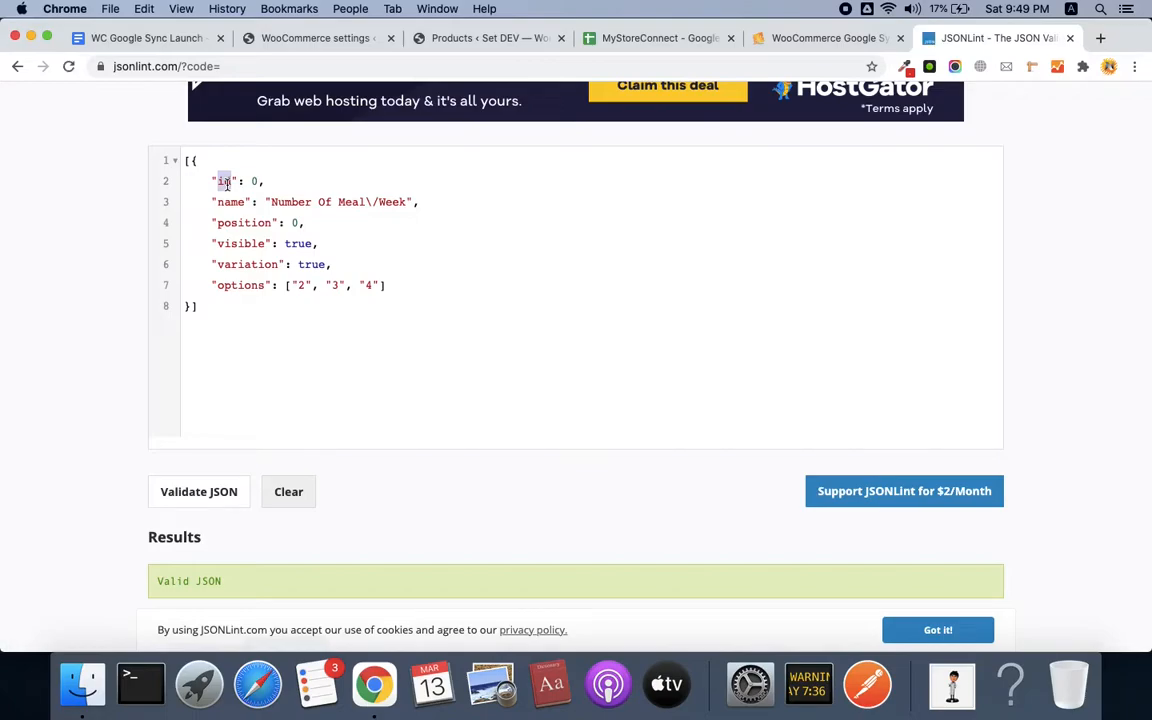
{"action": "double_click", "coordinate": [235, 202]}
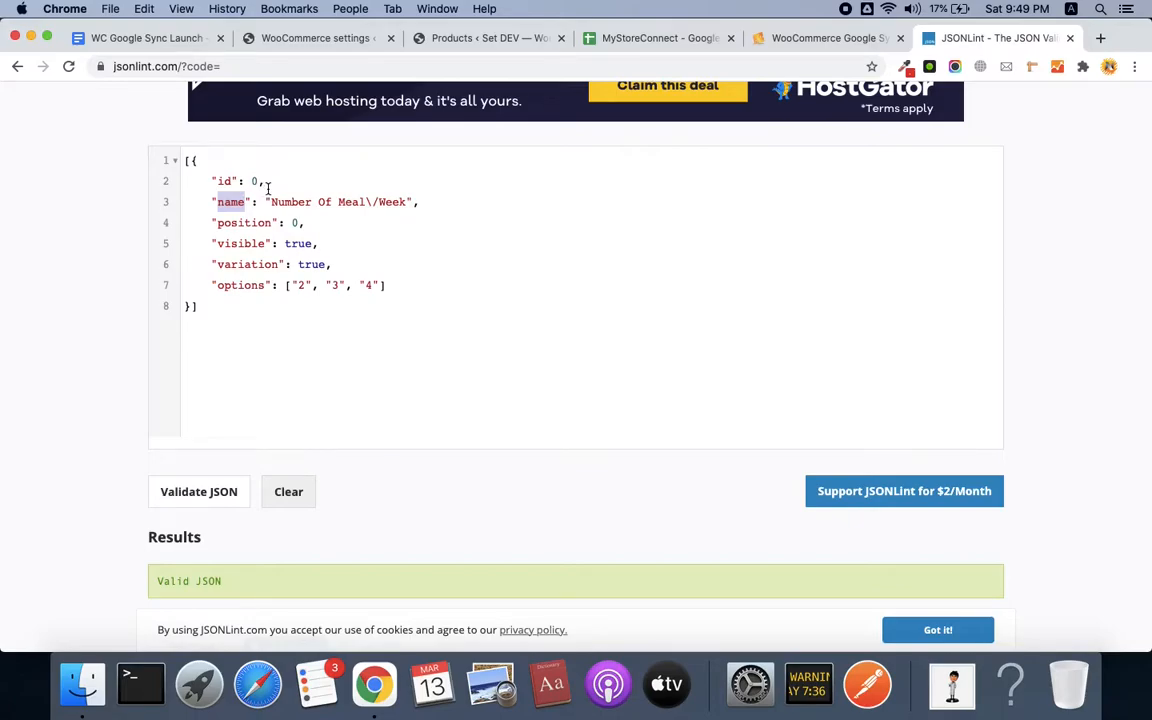
{"action": "double_click", "coordinate": [241, 245]}
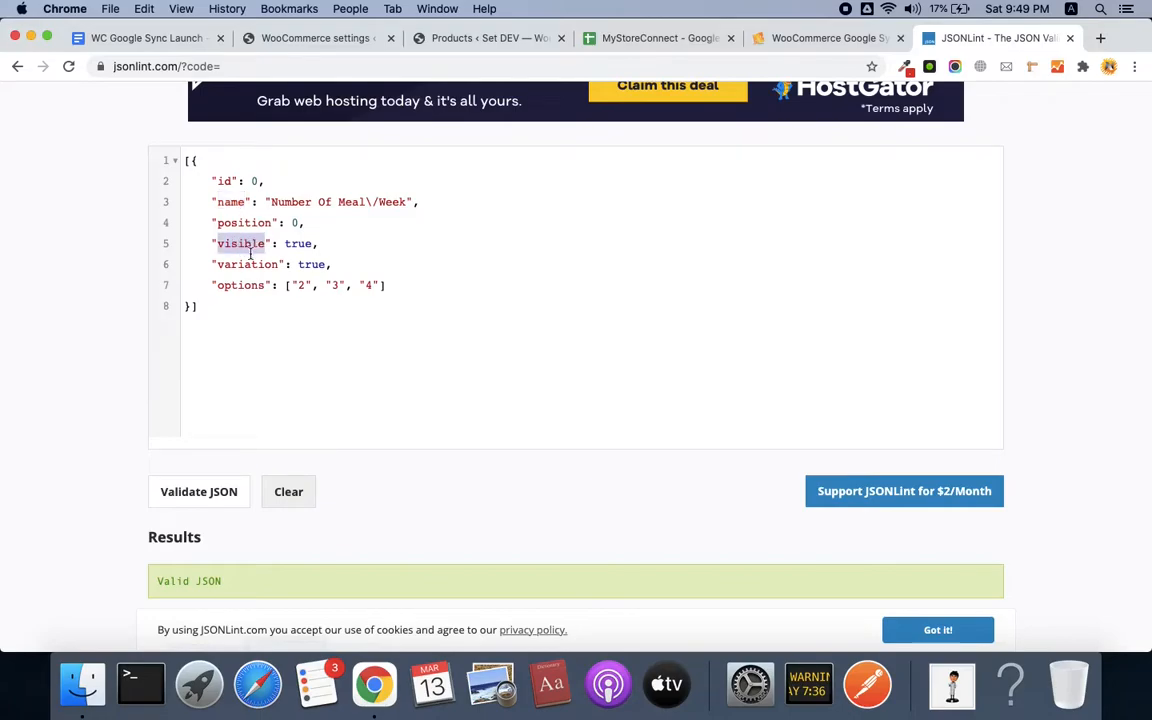
{"action": "left_click", "coordinate": [286, 244]}
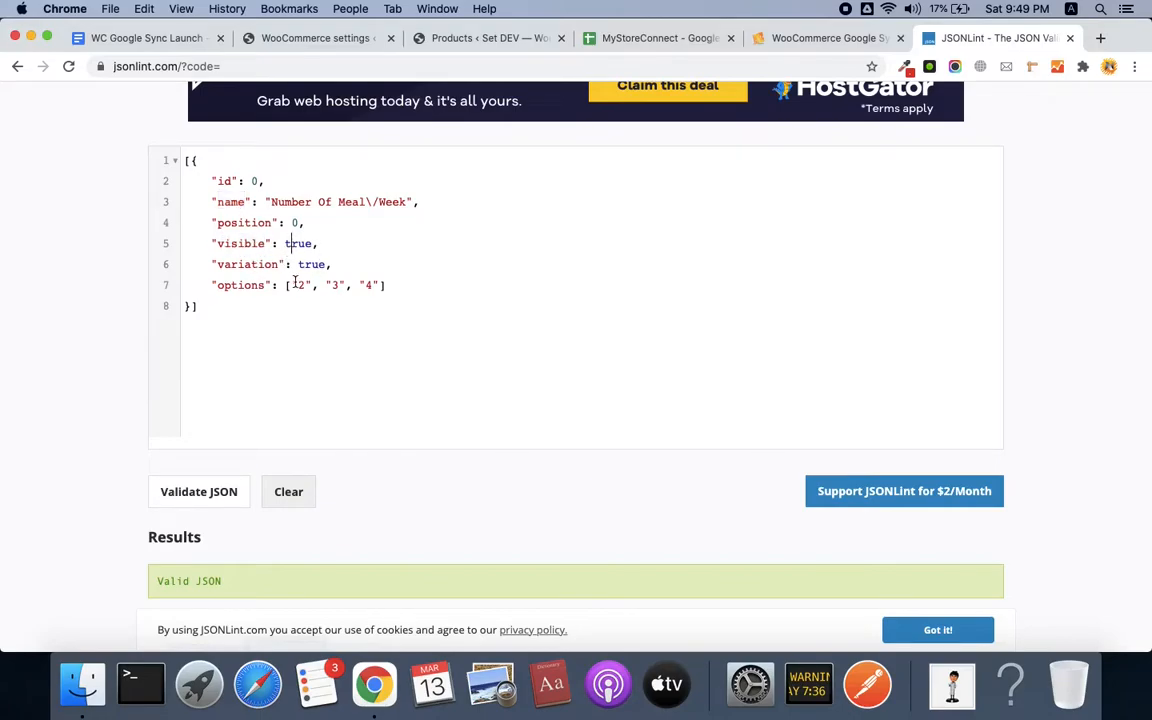
{"action": "double_click", "coordinate": [290, 202]}
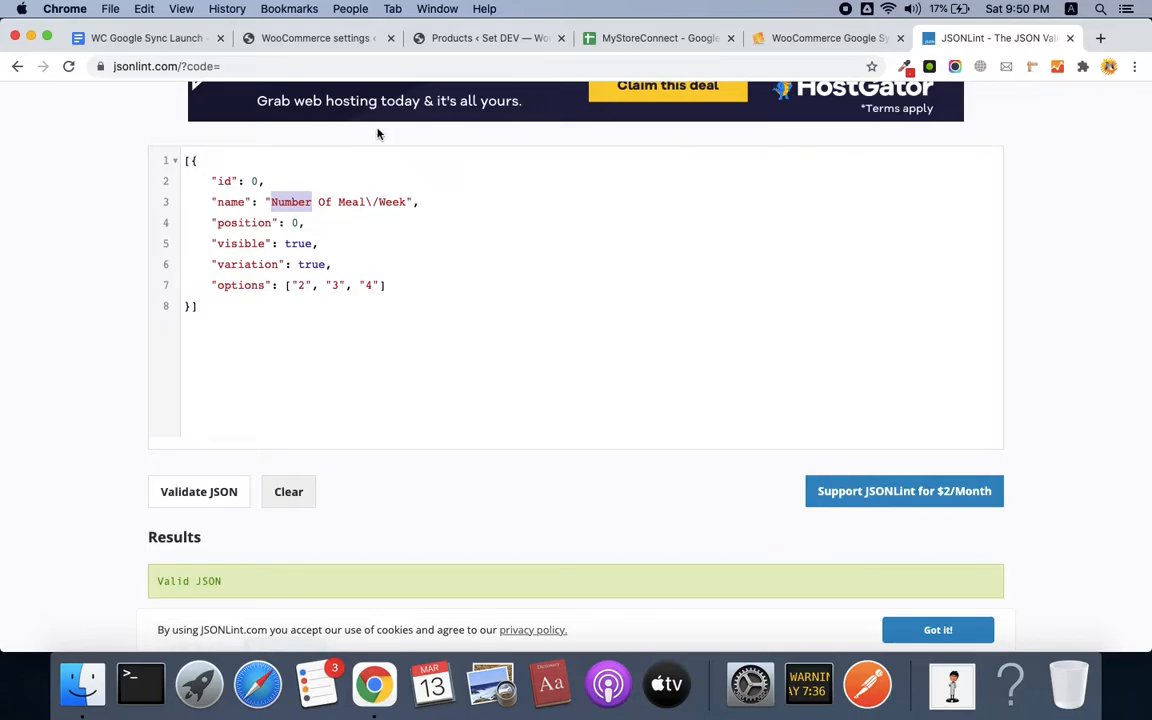
Step: Return to the products sheet and copy the Size and Color attributes JSON from cell AL17
{"action": "left_click", "coordinate": [615, 40]}
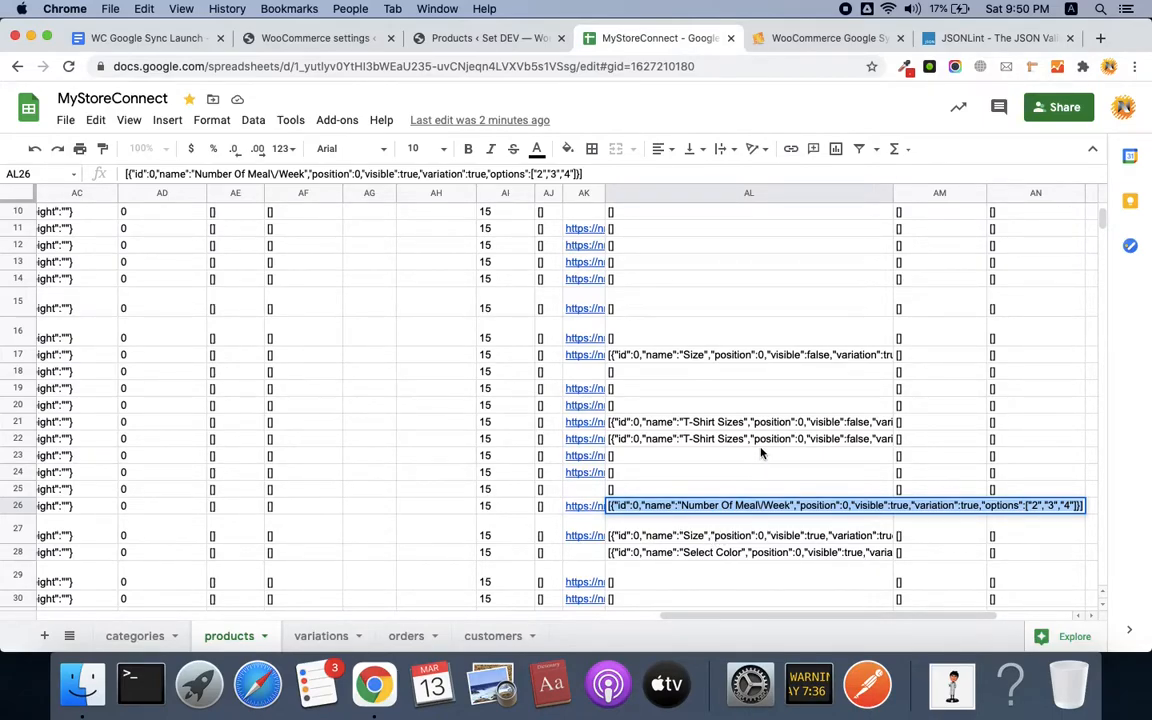
{"action": "left_click", "coordinate": [775, 358]}
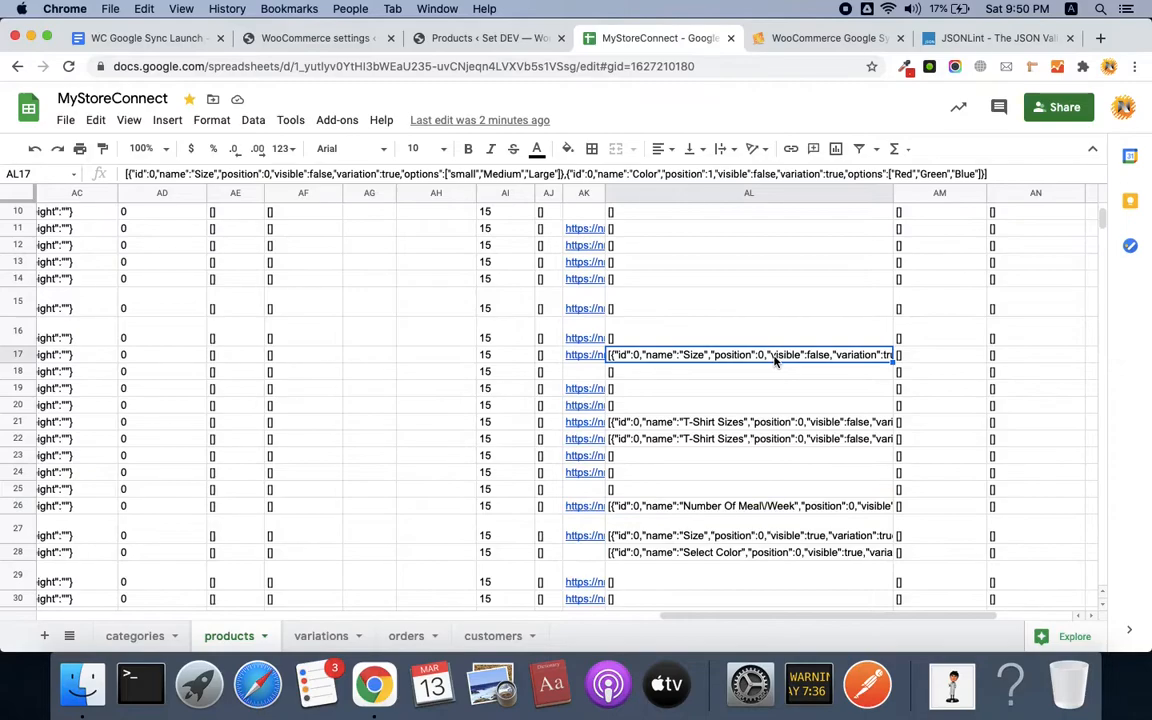
{"action": "double_click", "coordinate": [775, 358]}
{"action": "key", "text": "super+c"}
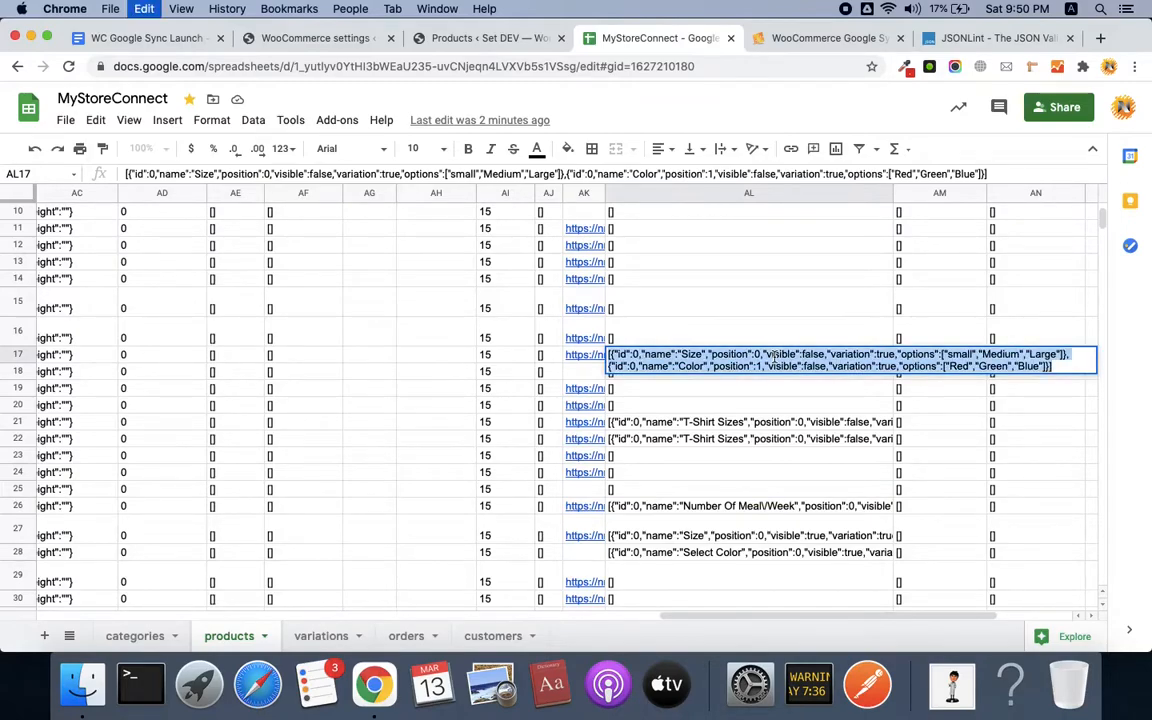
Step: Replace the JSON in JSONLint with the copied Size and Color attributes and validate it
{"action": "left_click", "coordinate": [985, 38]}
{"action": "left_click", "coordinate": [509, 226]}
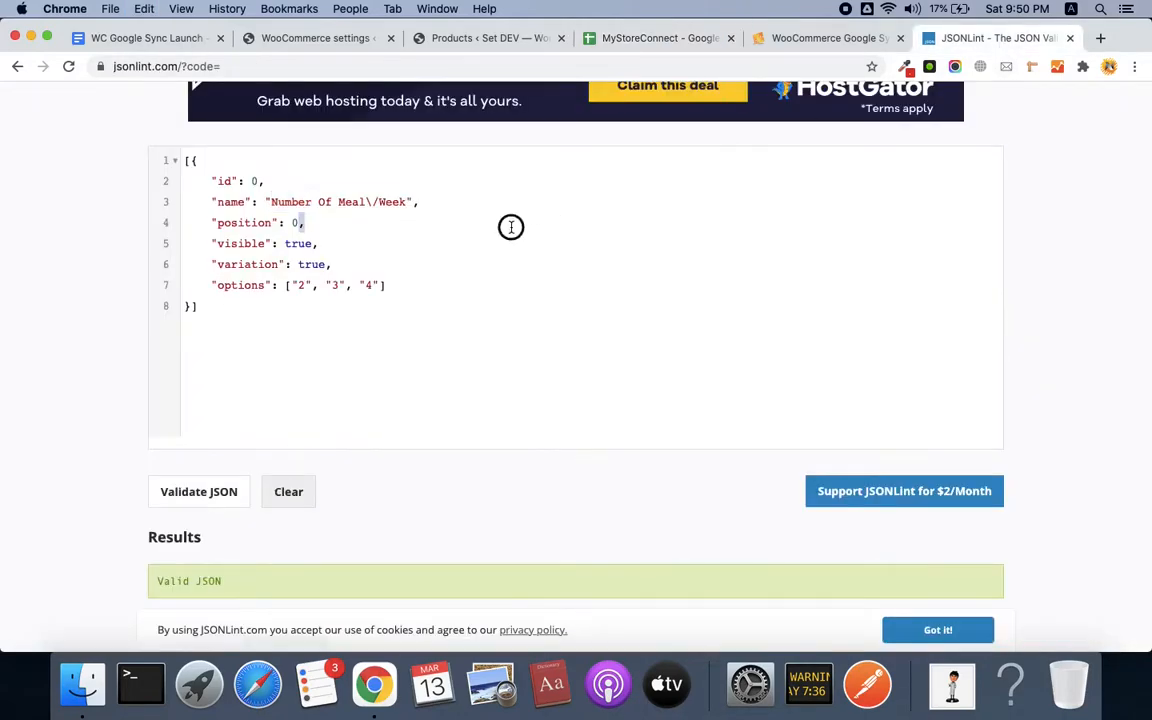
{"action": "key", "text": "super+a"}
{"action": "key", "text": "super+v"}
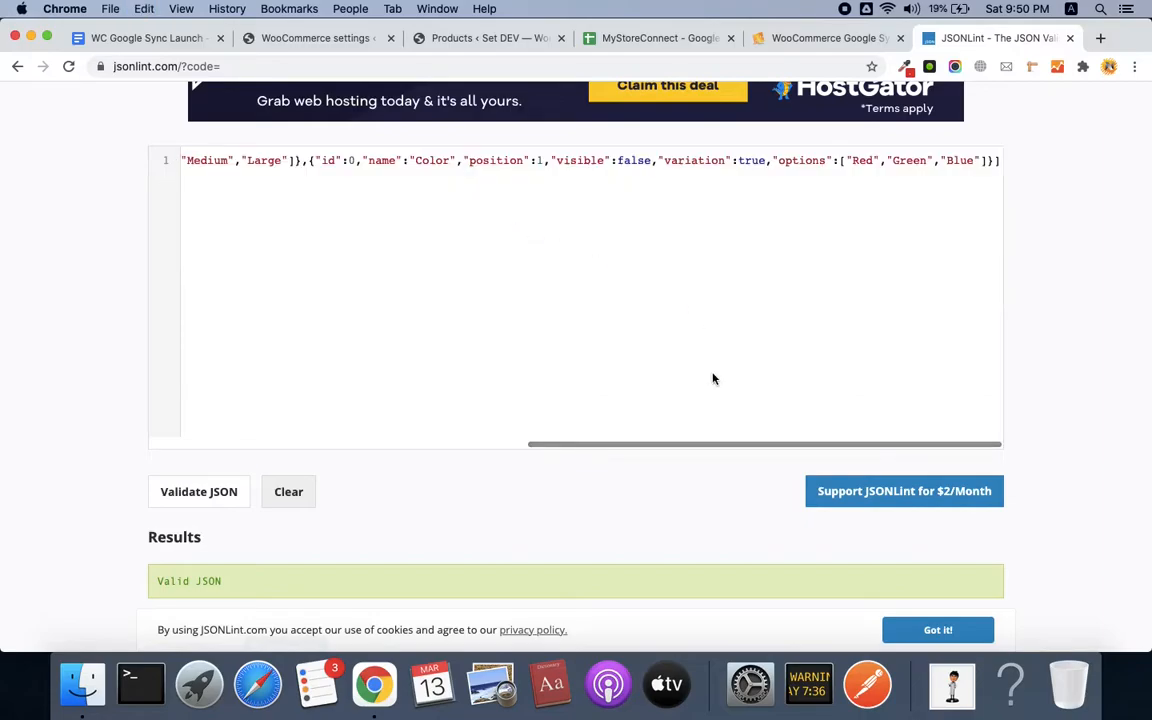
{"action": "left_click", "coordinate": [216, 487]}
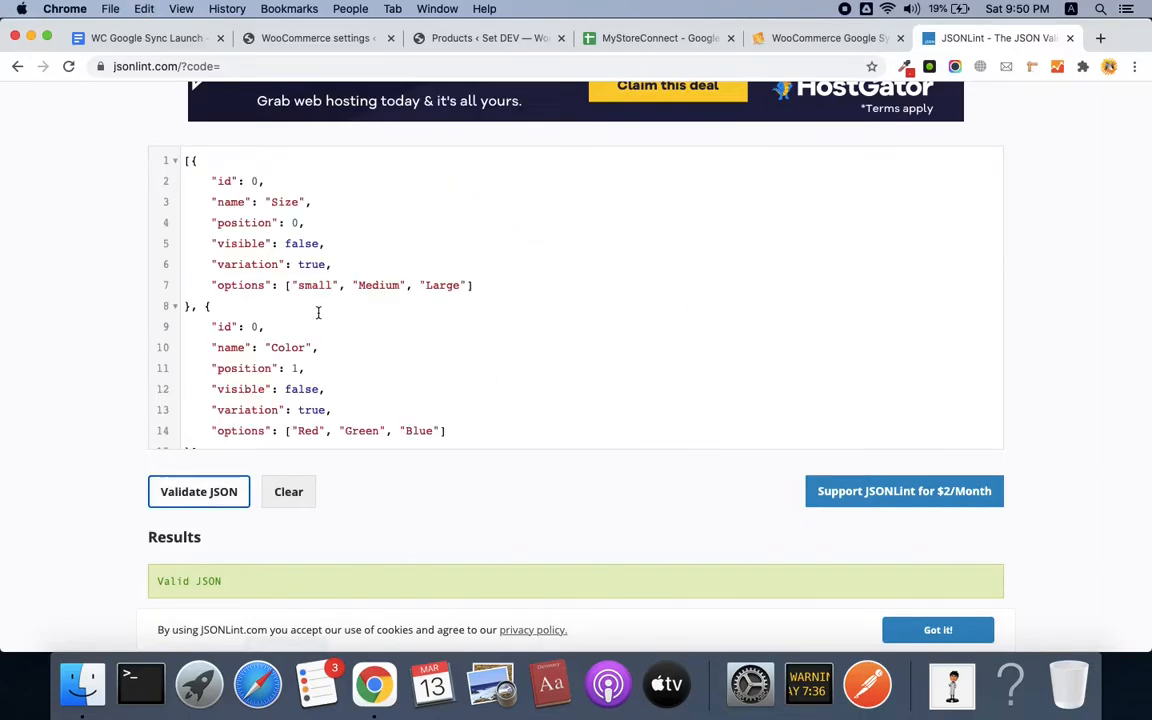
Step: Examine the name, visible, variation and options fields of the Size and Color attributes in the formatted JSON
{"action": "scroll", "coordinate": [318, 313], "scroll_direction": "down", "scroll_amount": 1}
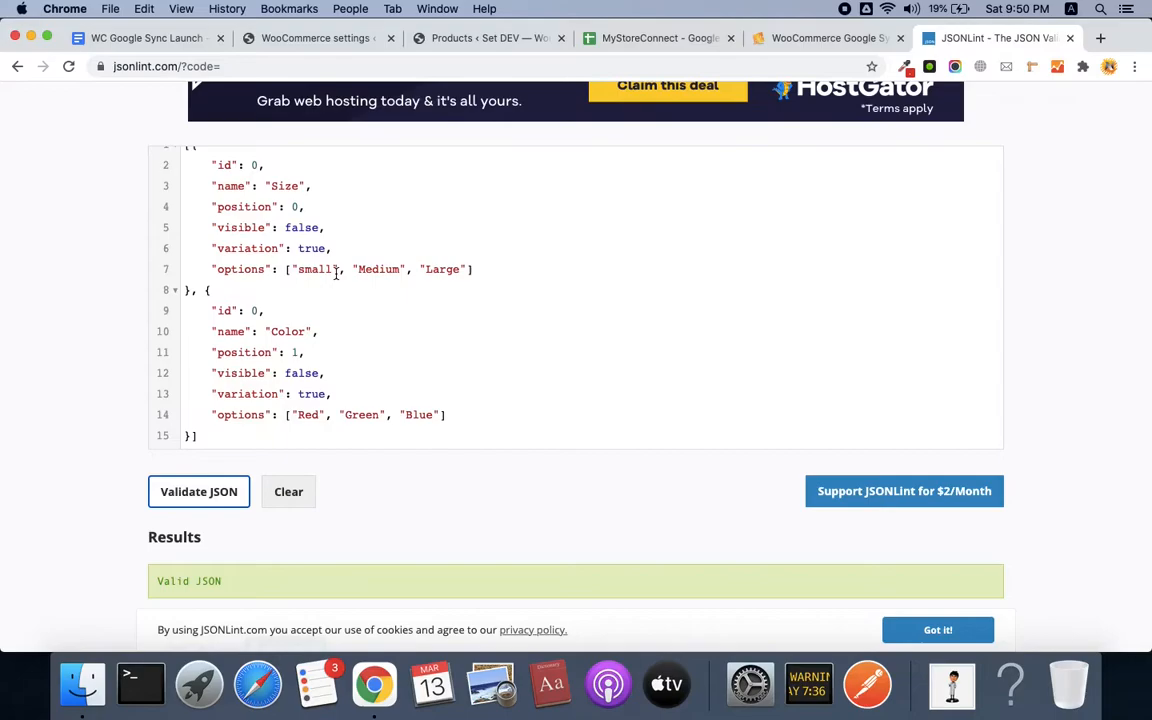
{"action": "scroll", "coordinate": [336, 273], "scroll_direction": "up", "scroll_amount": 1}
{"action": "double_click", "coordinate": [227, 201]}
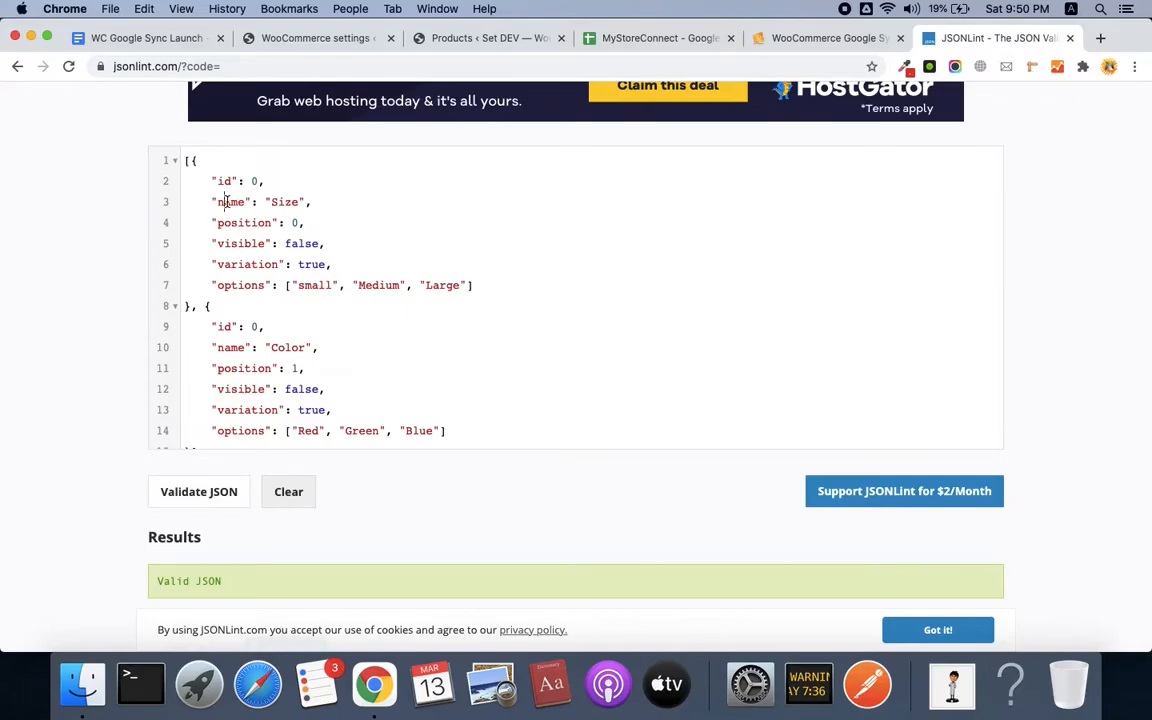
{"action": "double_click", "coordinate": [280, 201]}
{"action": "double_click", "coordinate": [243, 284]}
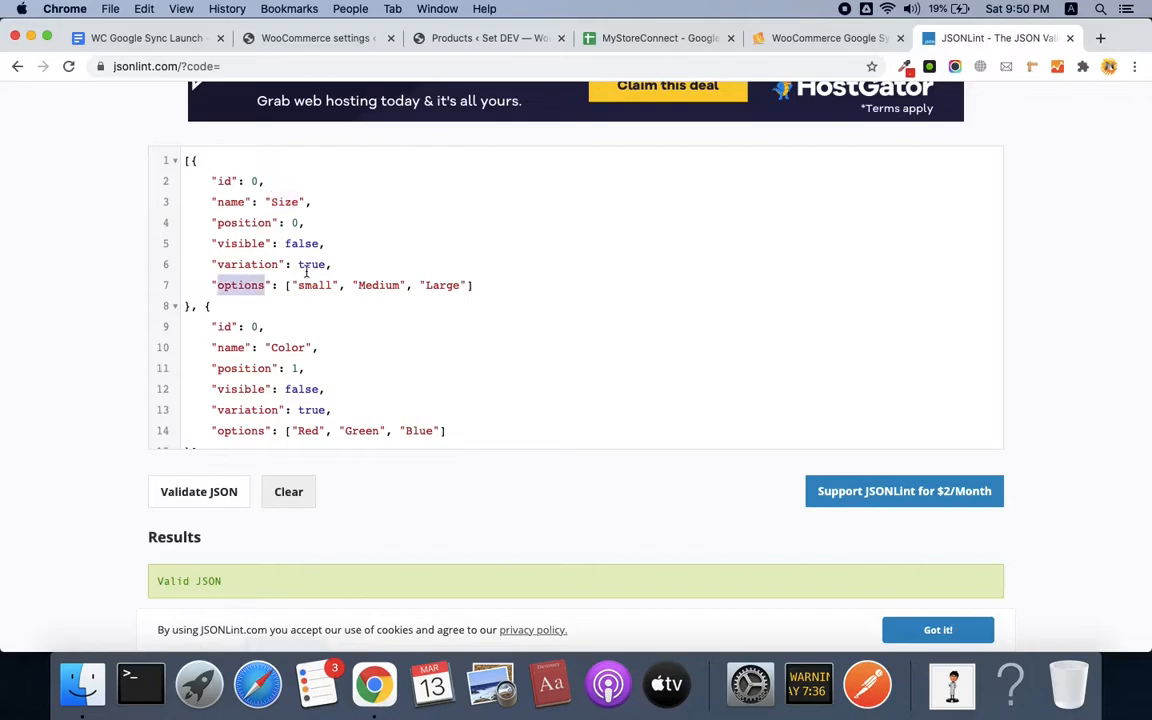
{"action": "scroll", "coordinate": [448, 266], "scroll_direction": "down", "scroll_amount": 1}
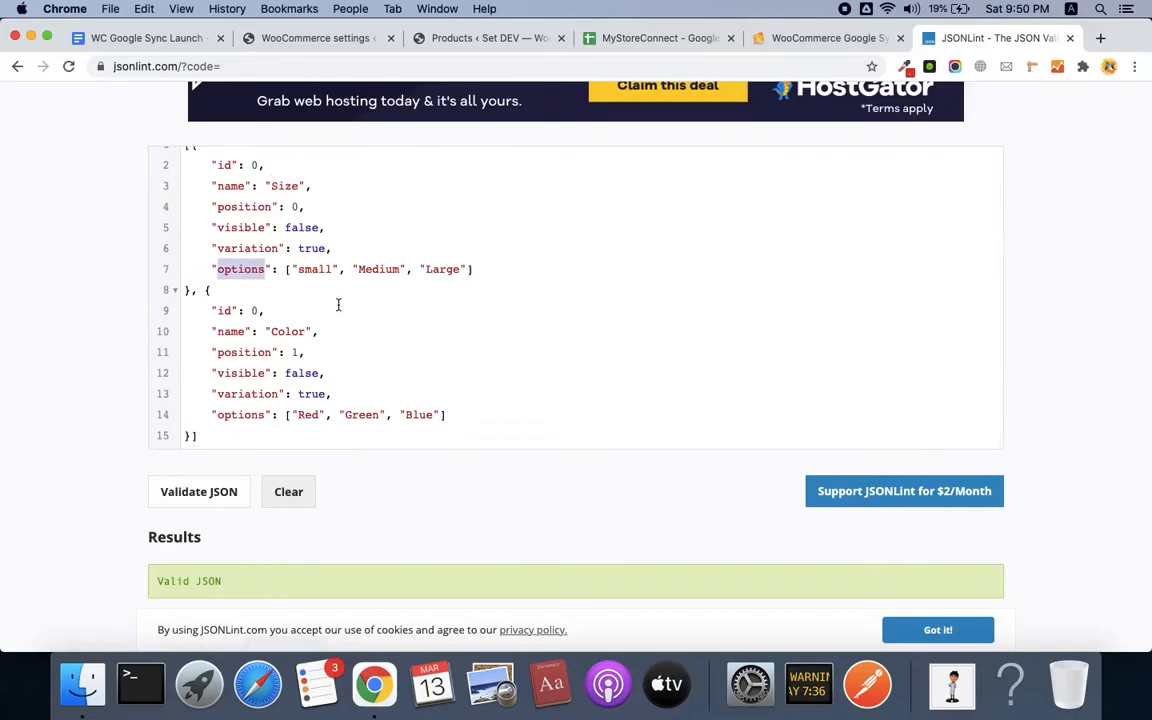
{"action": "double_click", "coordinate": [288, 331]}
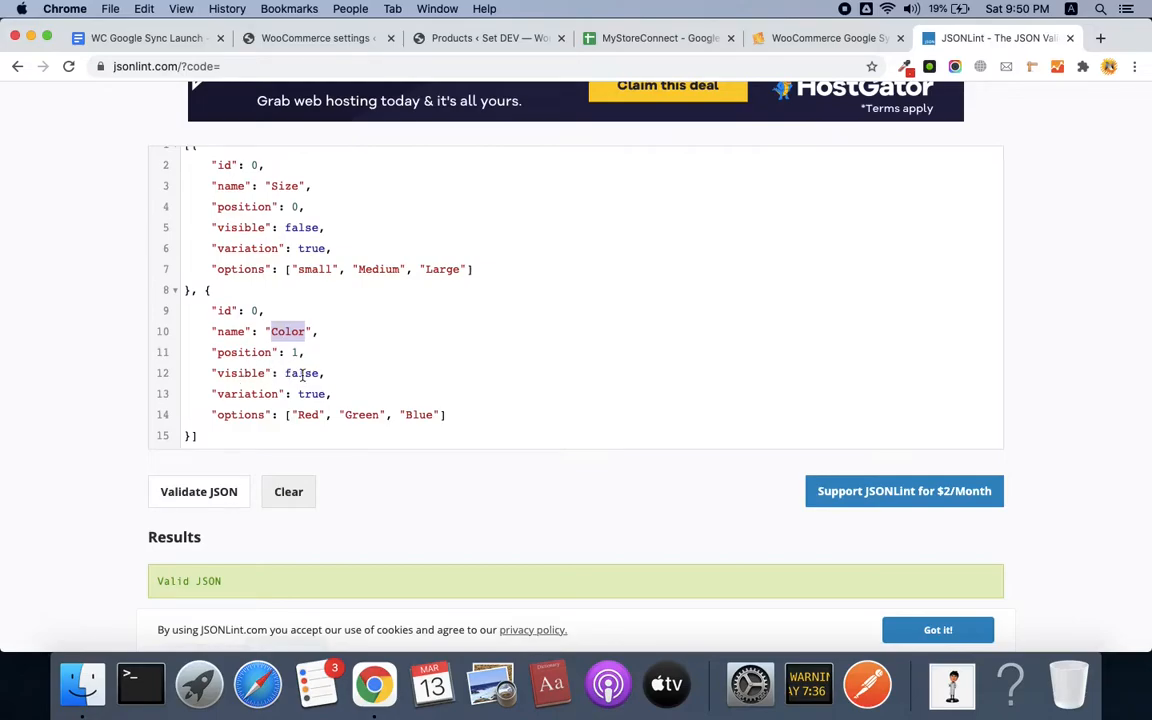
{"action": "left_click", "coordinate": [302, 375]}
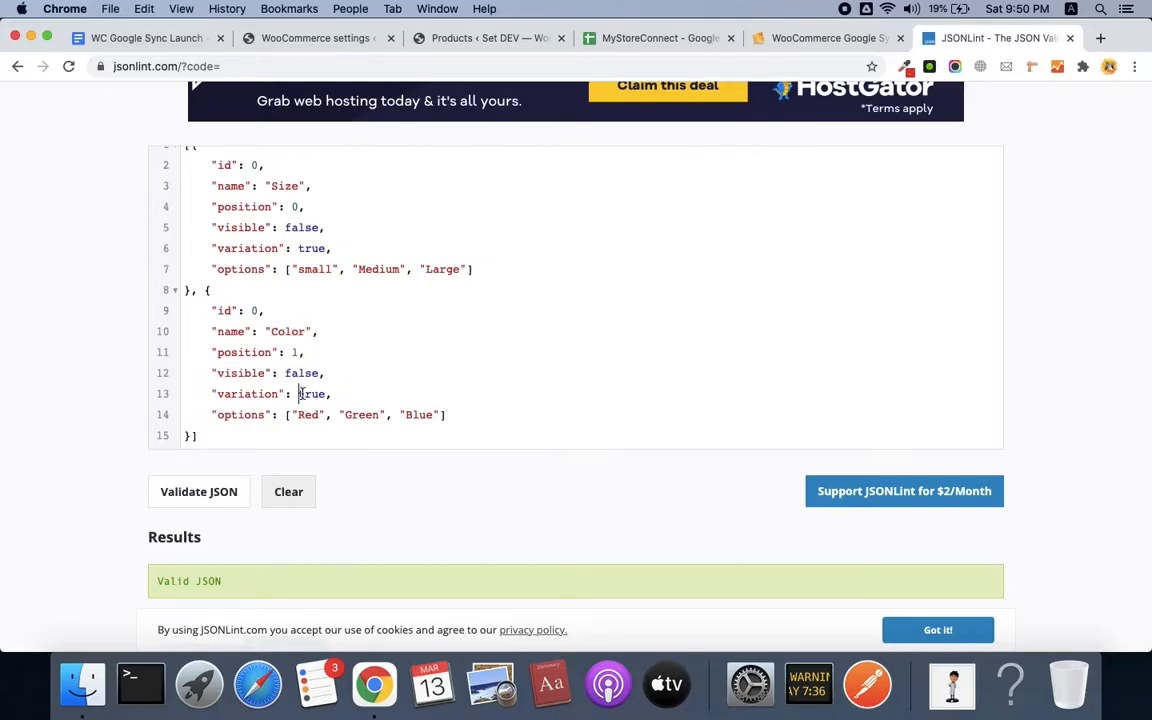
{"action": "left_click", "coordinate": [300, 394]}
{"action": "double_click", "coordinate": [320, 414]}
Step: Return to the MyStoreConnect spreadsheet and inspect the attributes value in cell AL17 of the products sheet
{"action": "left_click", "coordinate": [578, 38]}
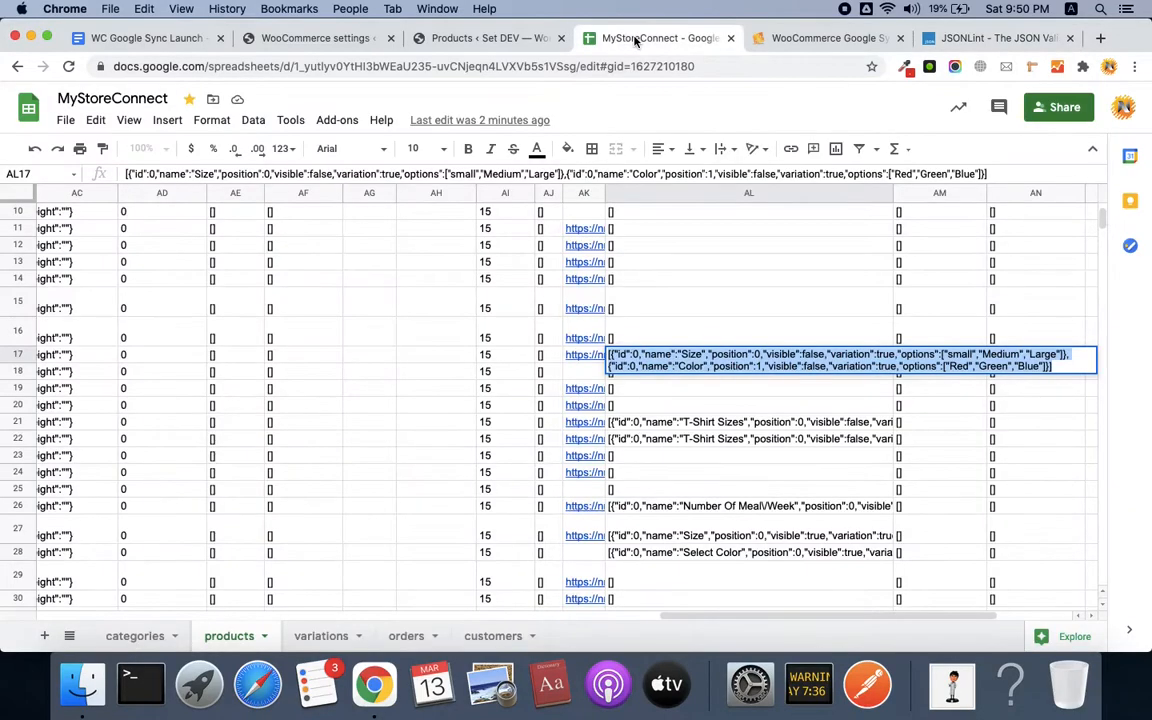
{"action": "left_click", "coordinate": [628, 390]}
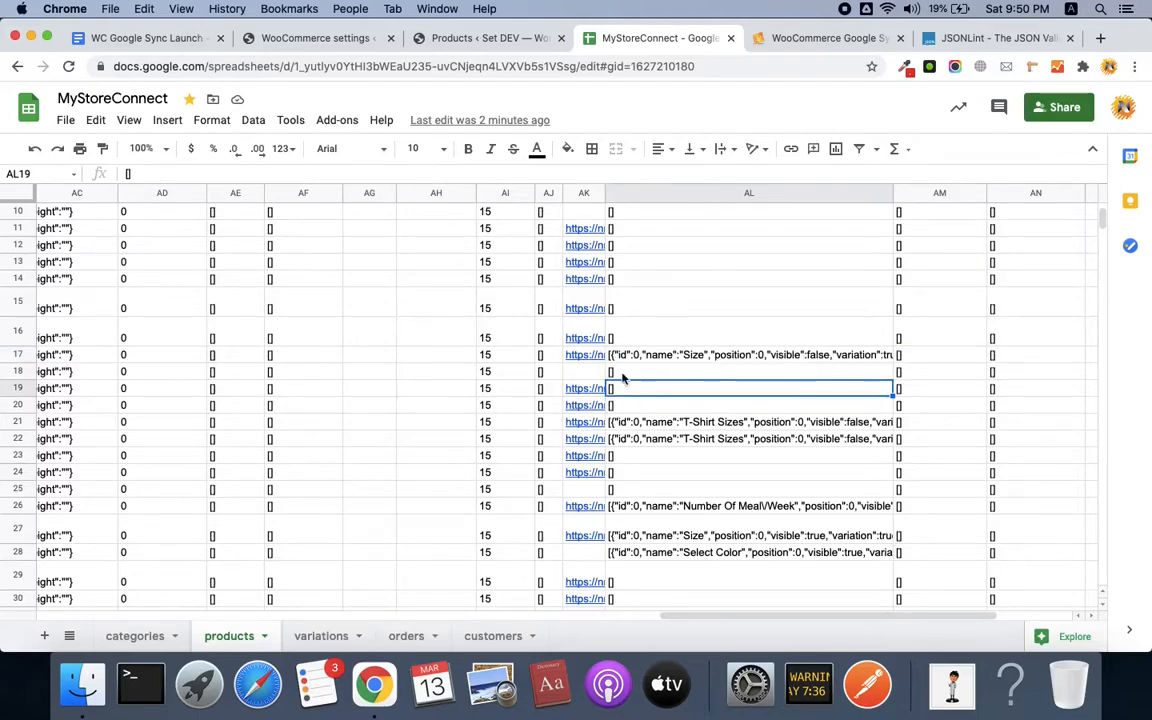
{"action": "left_click", "coordinate": [521, 361]}
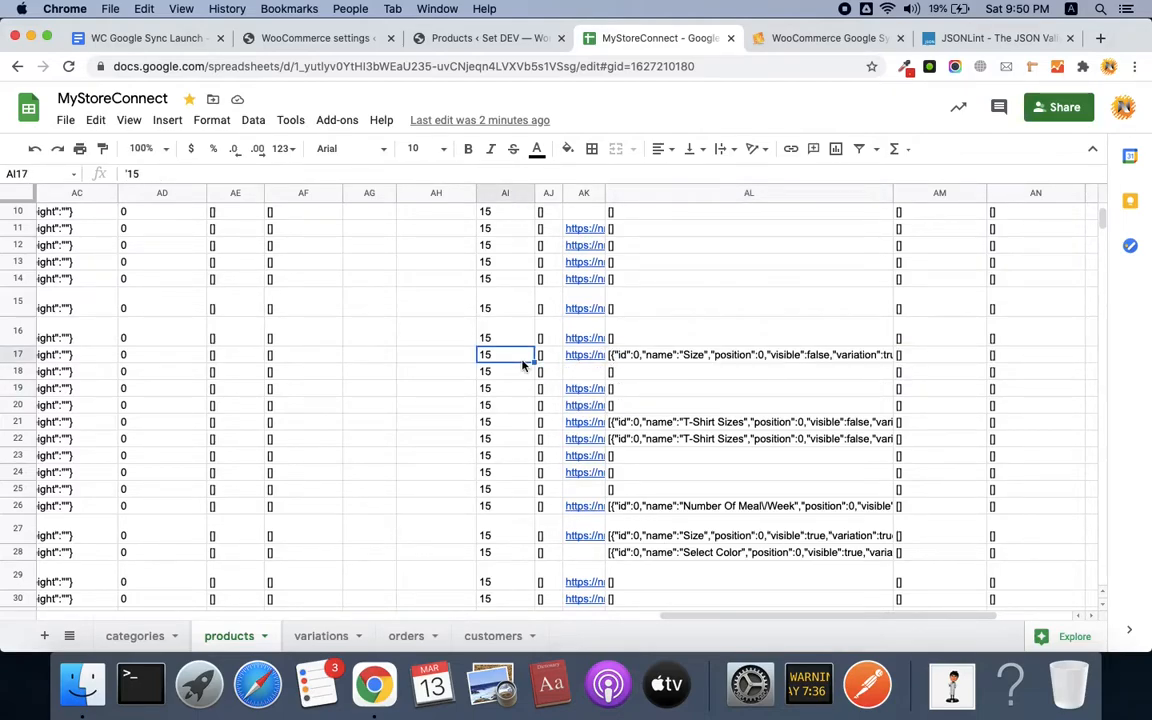
{"action": "left_click", "coordinate": [718, 354]}
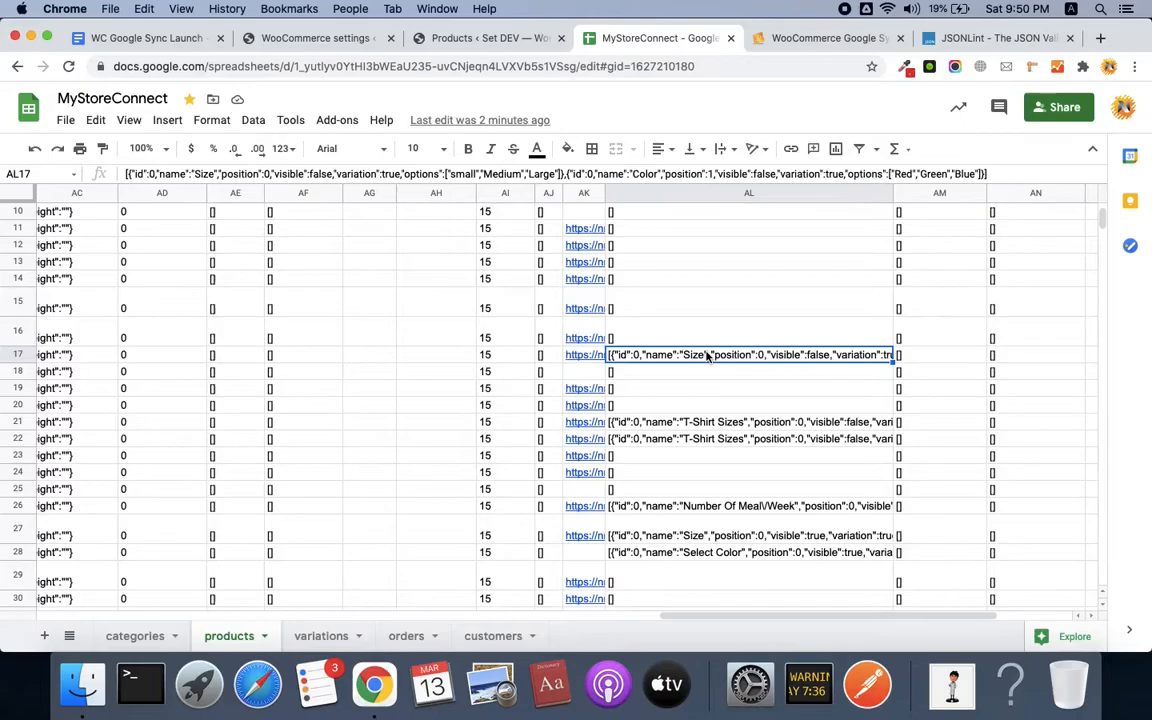
{"action": "left_click", "coordinate": [462, 357]}
Step: Review the products sheet's columns up to last_sync, and highlight row 8 to trace its attributes back to the product name
{"action": "scroll", "coordinate": [462, 357], "scroll_direction": "left", "scroll_amount": 15}
{"action": "scroll", "coordinate": [462, 357], "scroll_direction": "up", "scroll_amount": 5}
{"action": "scroll", "coordinate": [461, 360], "scroll_direction": "right", "scroll_amount": 6}
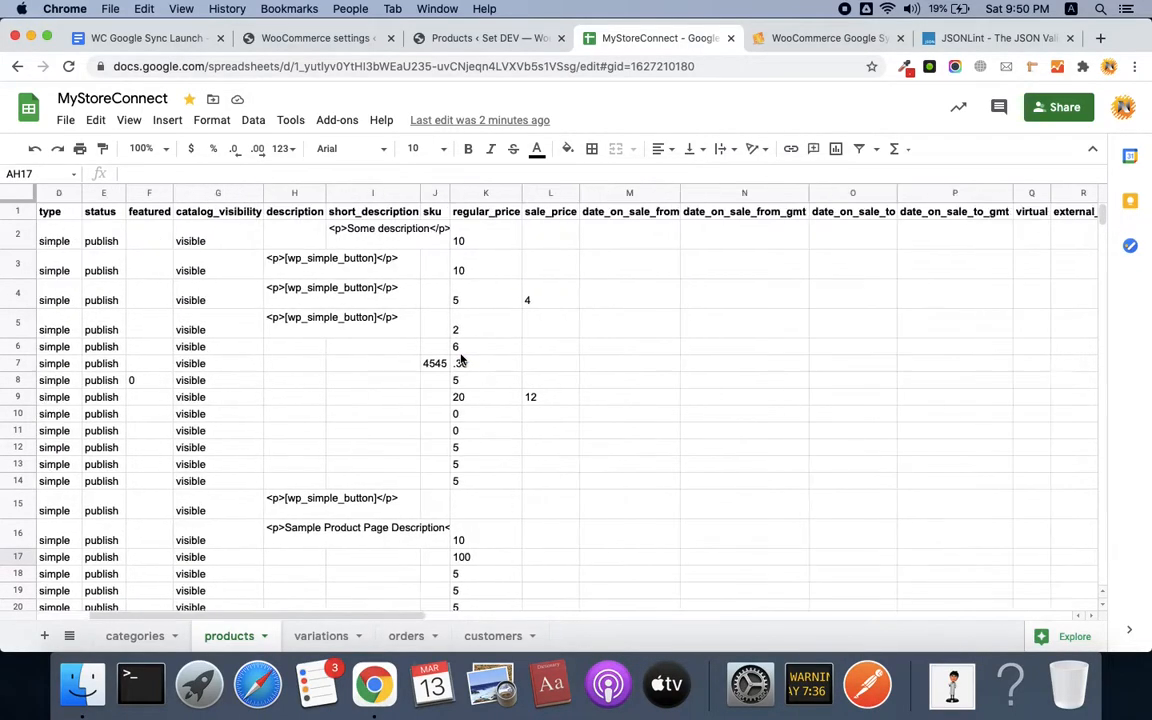
{"action": "scroll", "coordinate": [461, 360], "scroll_direction": "right", "scroll_amount": 15}
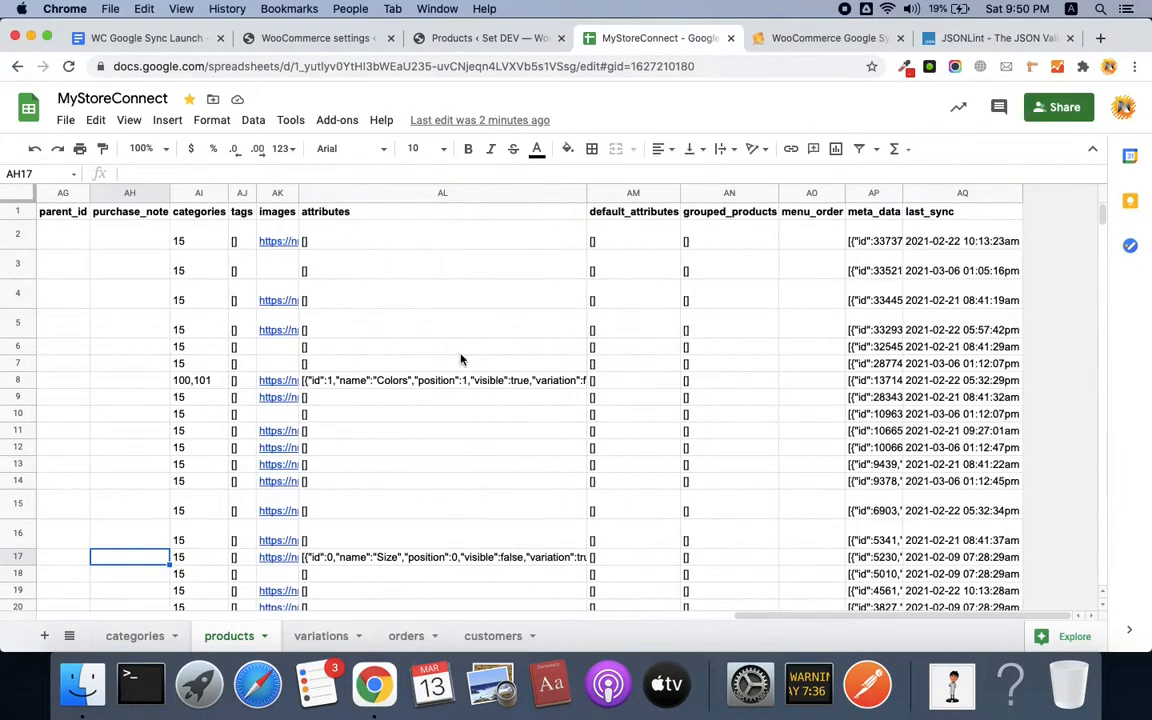
{"action": "left_click", "coordinate": [18, 380]}
{"action": "scroll", "coordinate": [423, 388], "scroll_direction": "left", "scroll_amount": 8}
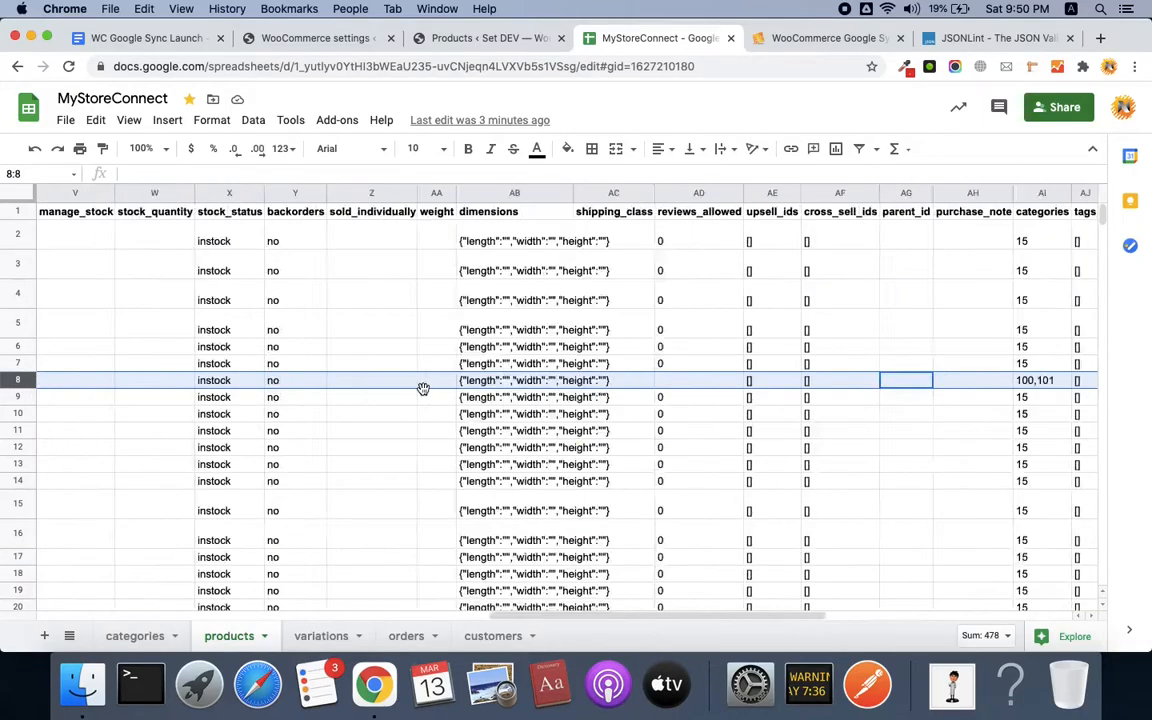
{"action": "scroll", "coordinate": [423, 388], "scroll_direction": "left", "scroll_amount": 15}
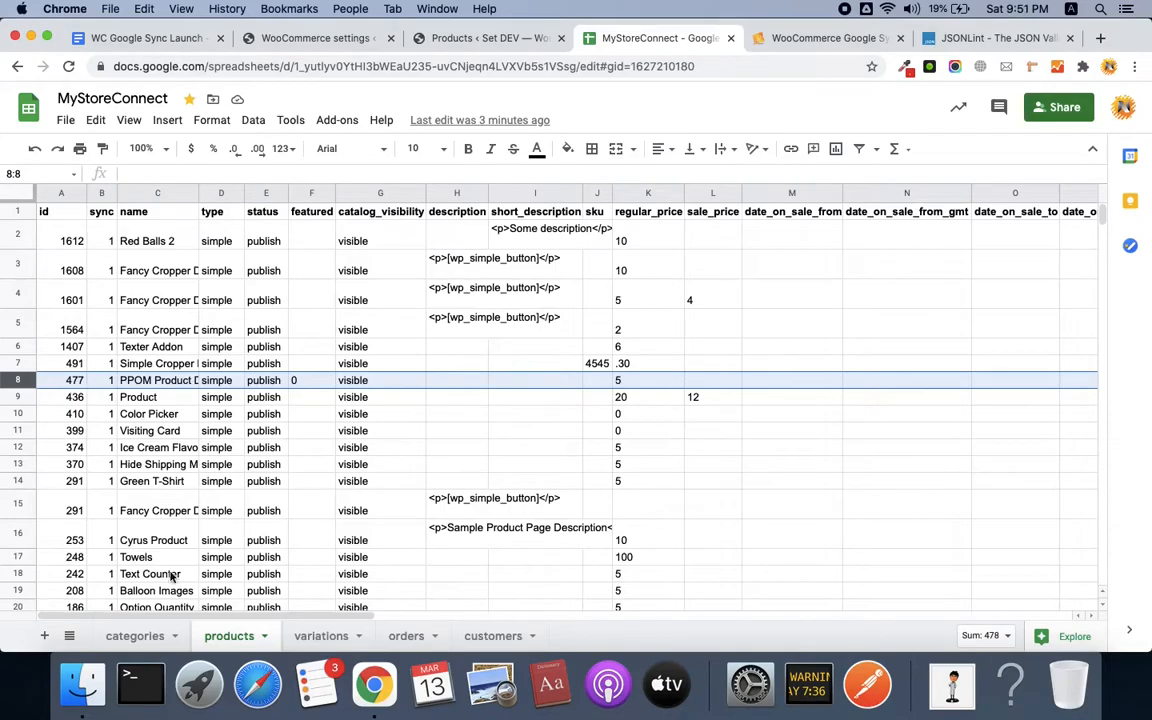
Step: Open the variations sheet and review its rows, including the product_id, sku, image, attributes and price columns
{"action": "left_click", "coordinate": [320, 636]}
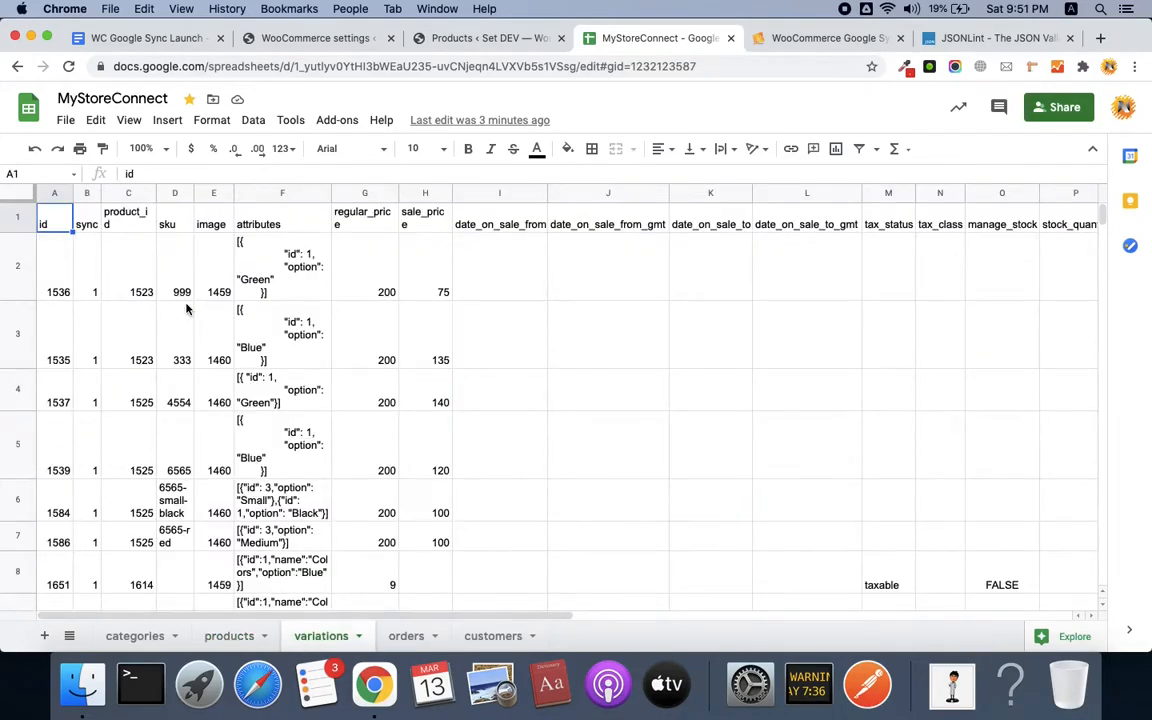
{"action": "scroll", "coordinate": [186, 309], "scroll_direction": "down", "scroll_amount": 3}
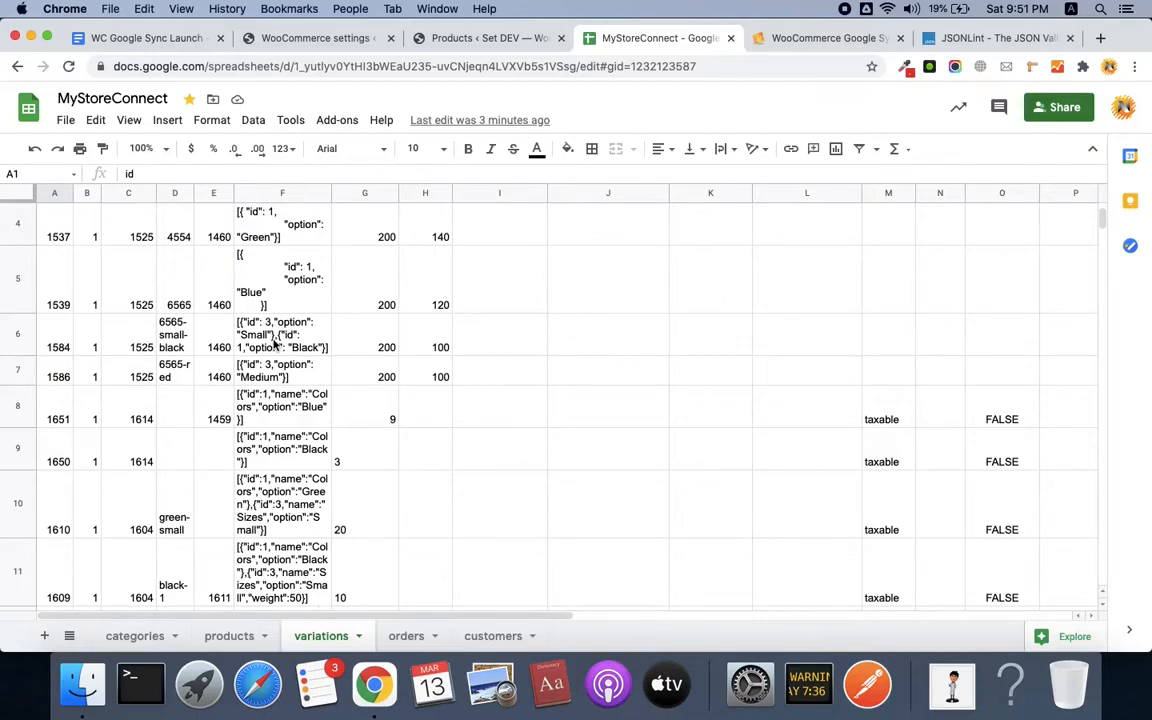
{"action": "scroll", "coordinate": [408, 346], "scroll_direction": "up", "scroll_amount": 3}
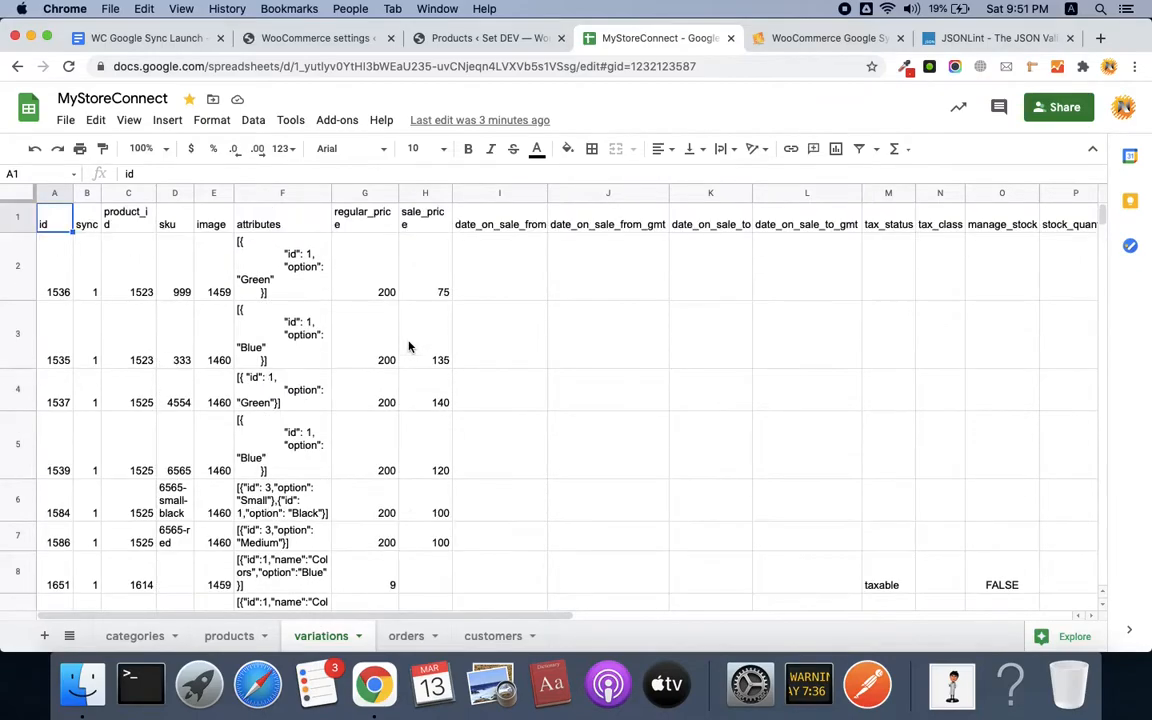
{"action": "scroll", "coordinate": [408, 346], "scroll_direction": "down", "scroll_amount": 5}
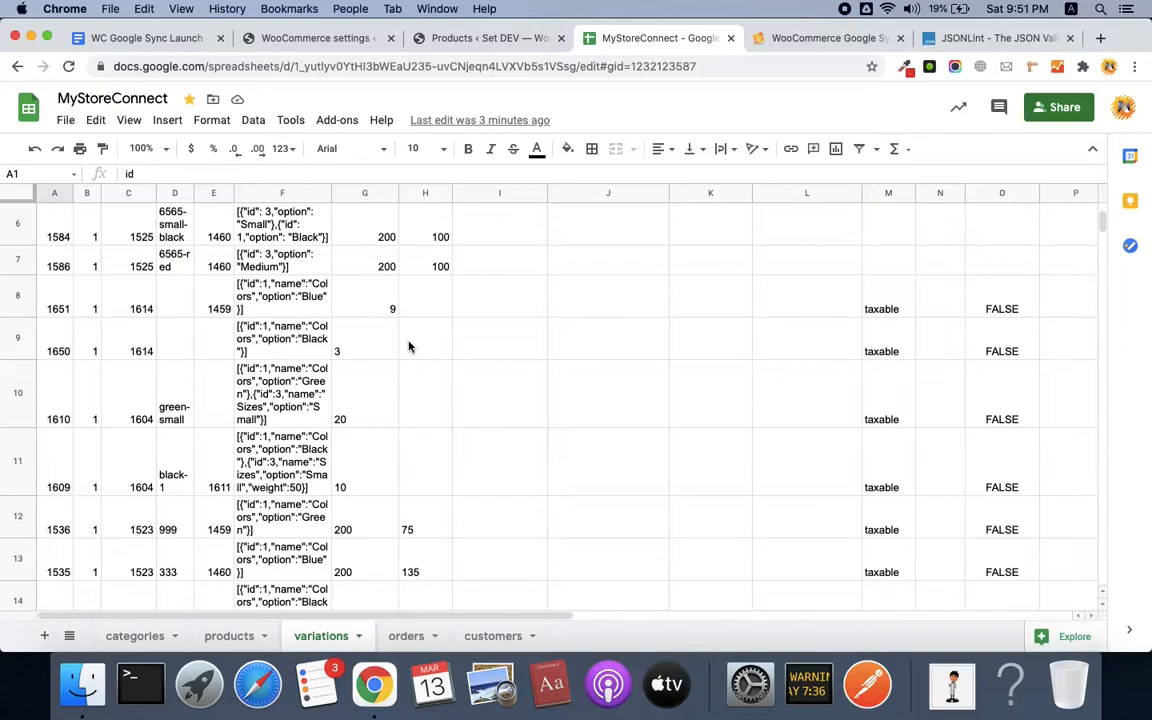
{"action": "scroll", "coordinate": [408, 346], "scroll_direction": "down", "scroll_amount": 2}
{"action": "scroll", "coordinate": [408, 346], "scroll_direction": "down", "scroll_amount": 5}
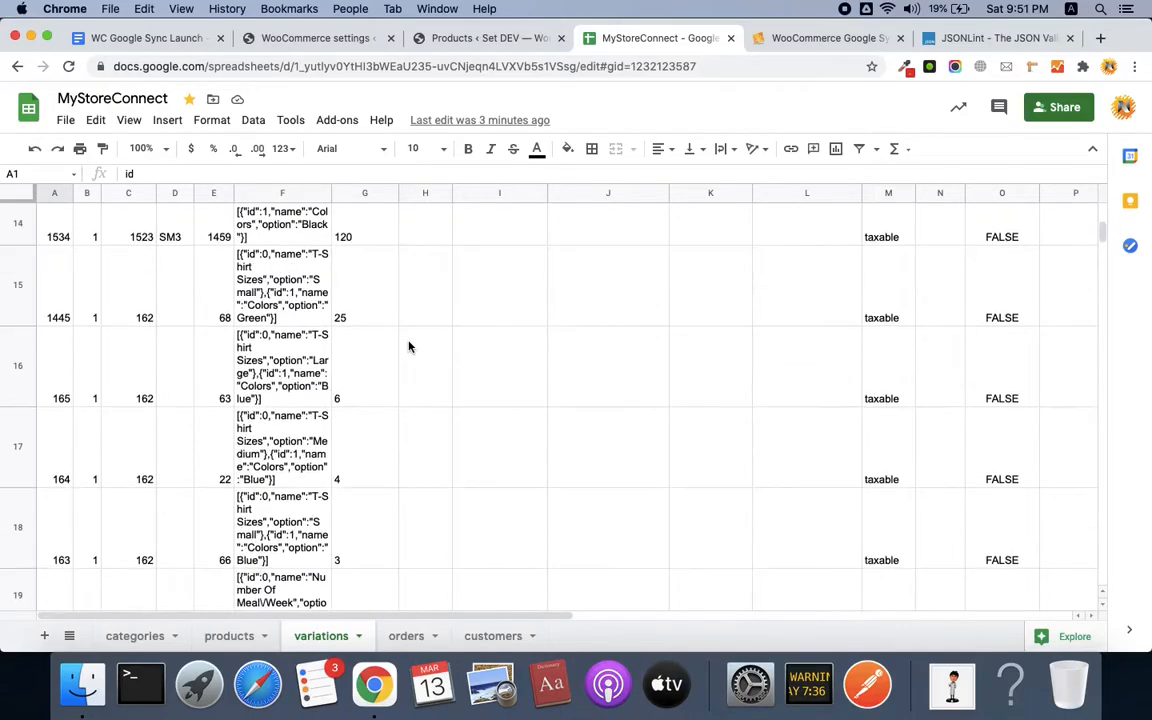
{"action": "scroll", "coordinate": [408, 346], "scroll_direction": "down", "scroll_amount": 4}
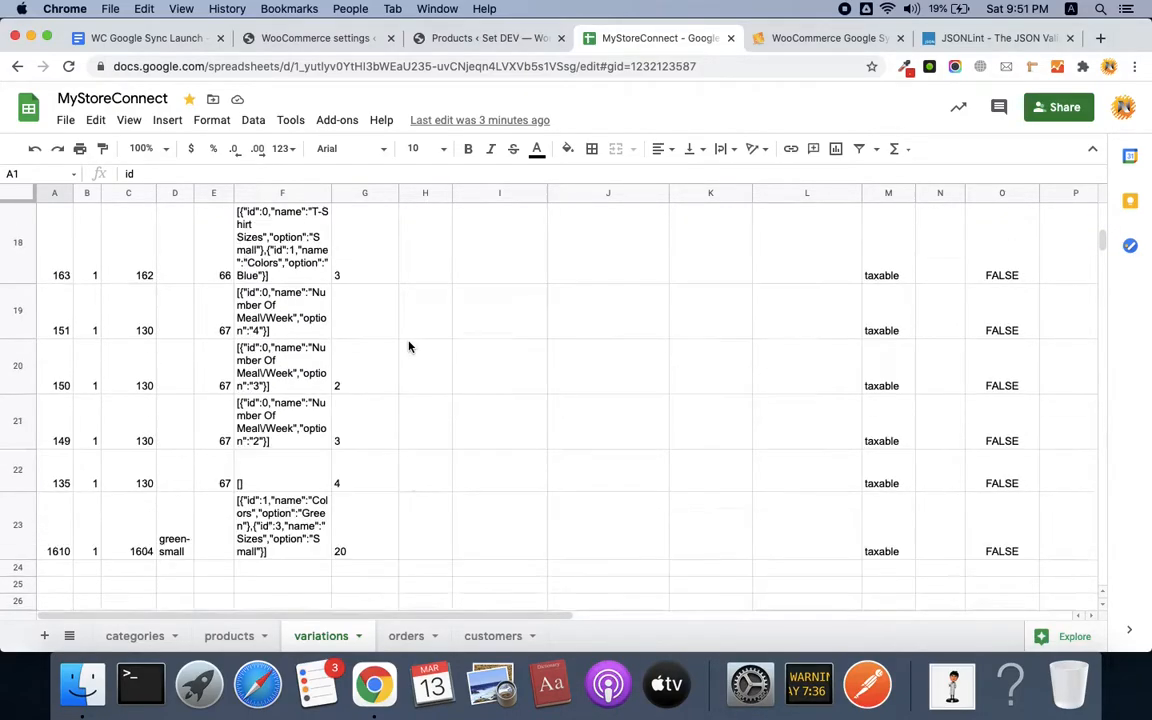
{"action": "scroll", "coordinate": [408, 346], "scroll_direction": "up", "scroll_amount": 10}
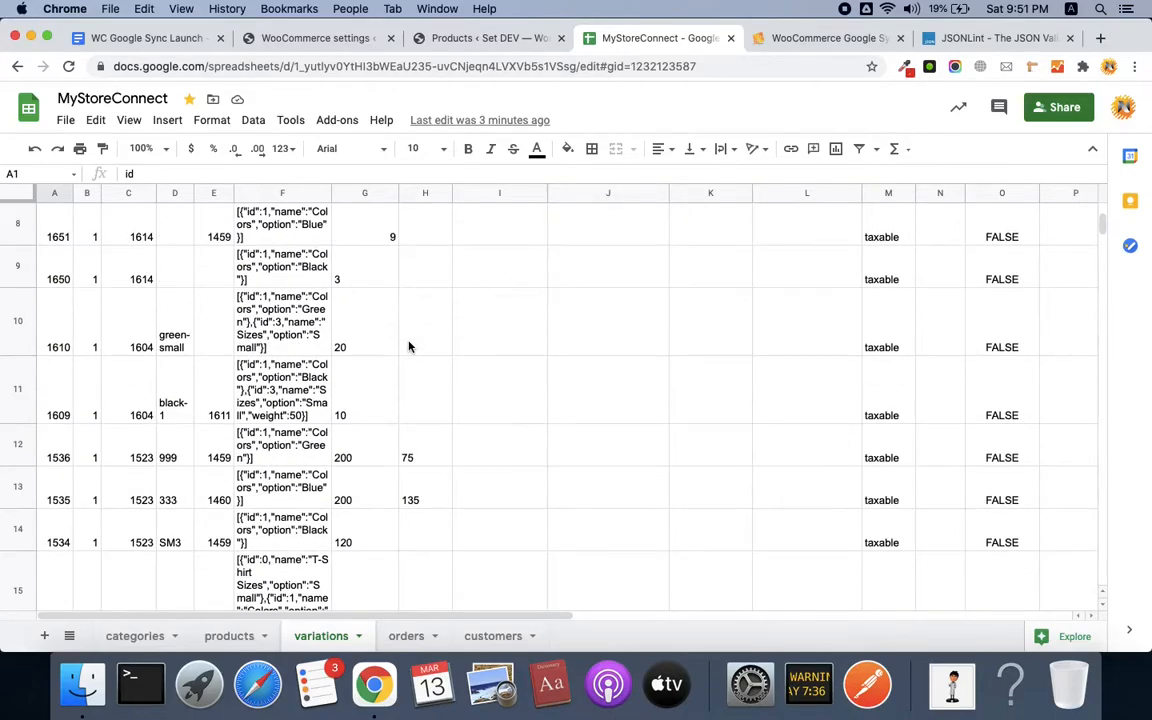
{"action": "scroll", "coordinate": [408, 346], "scroll_direction": "up", "scroll_amount": 8}
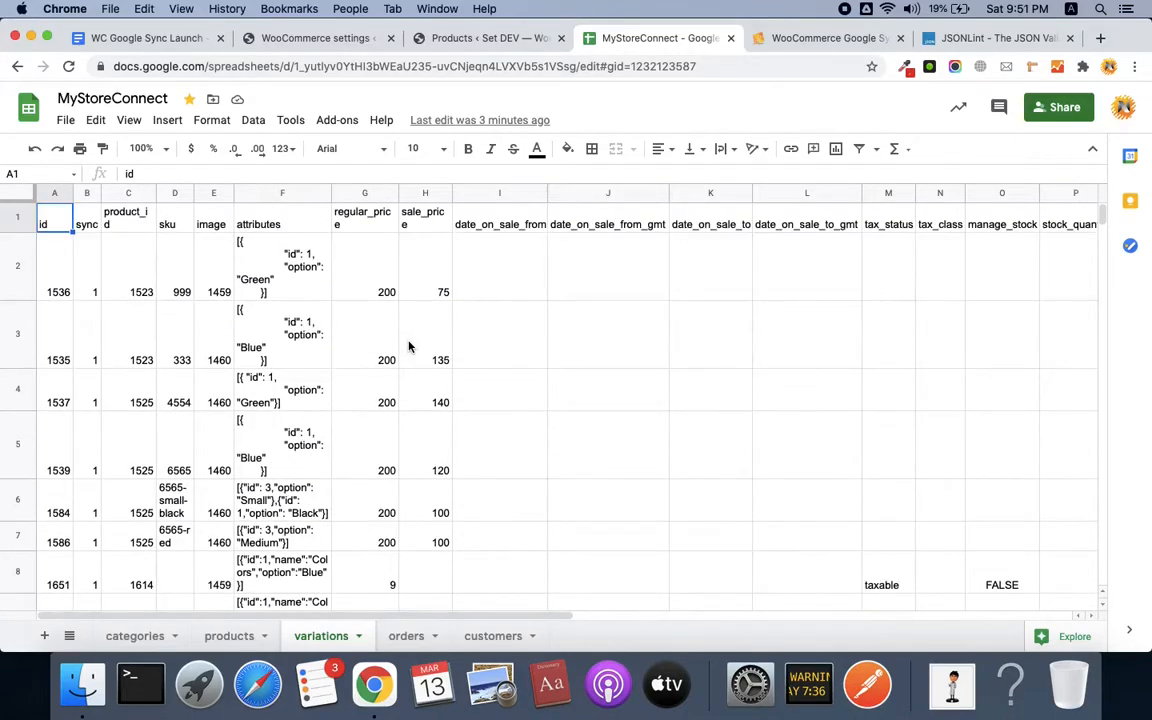
{"action": "scroll", "coordinate": [408, 346], "scroll_direction": "down", "scroll_amount": 1}
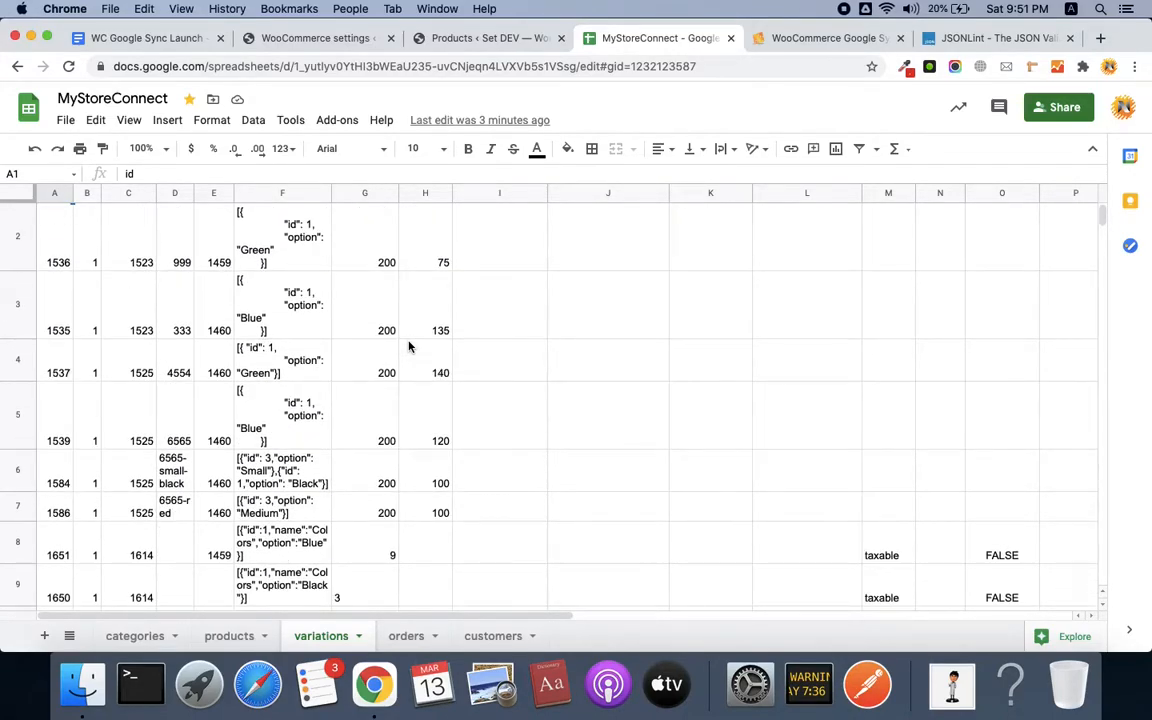
{"action": "scroll", "coordinate": [408, 346], "scroll_direction": "down", "scroll_amount": 2}
{"action": "scroll", "coordinate": [408, 346], "scroll_direction": "down", "scroll_amount": 2}
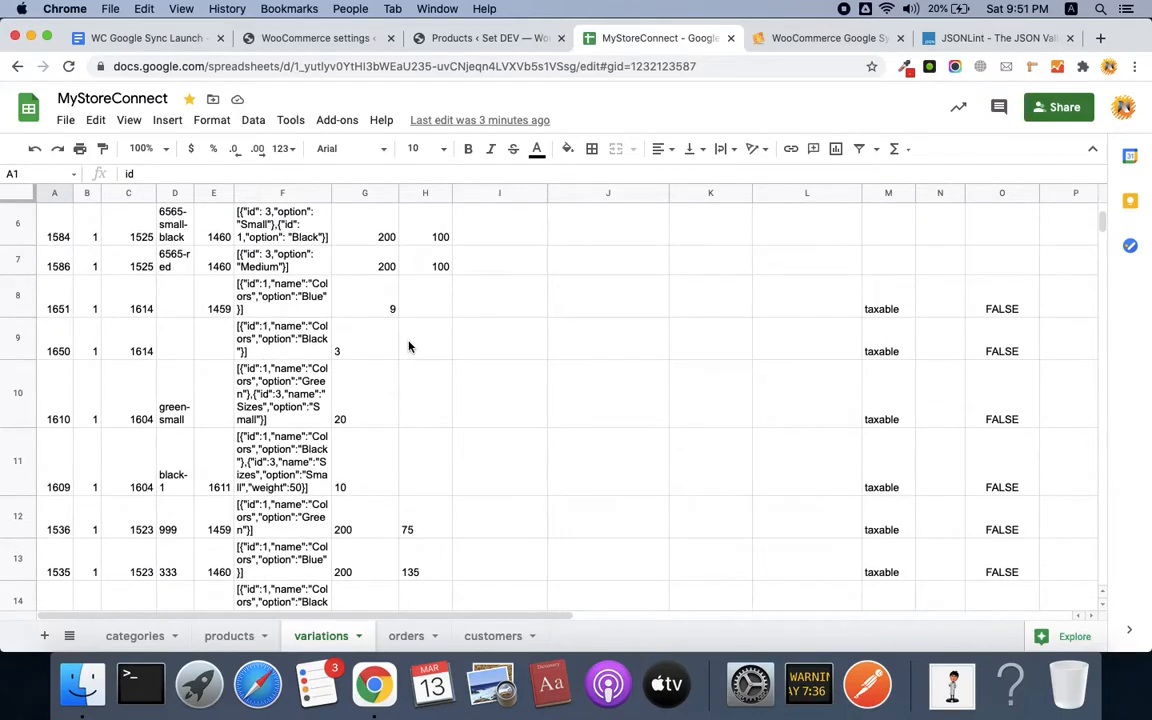
Step: Copy the variation attributes JSON from cell F11 and validate it in JSONLint in place of the existing JSON
{"action": "left_click", "coordinate": [285, 454]}
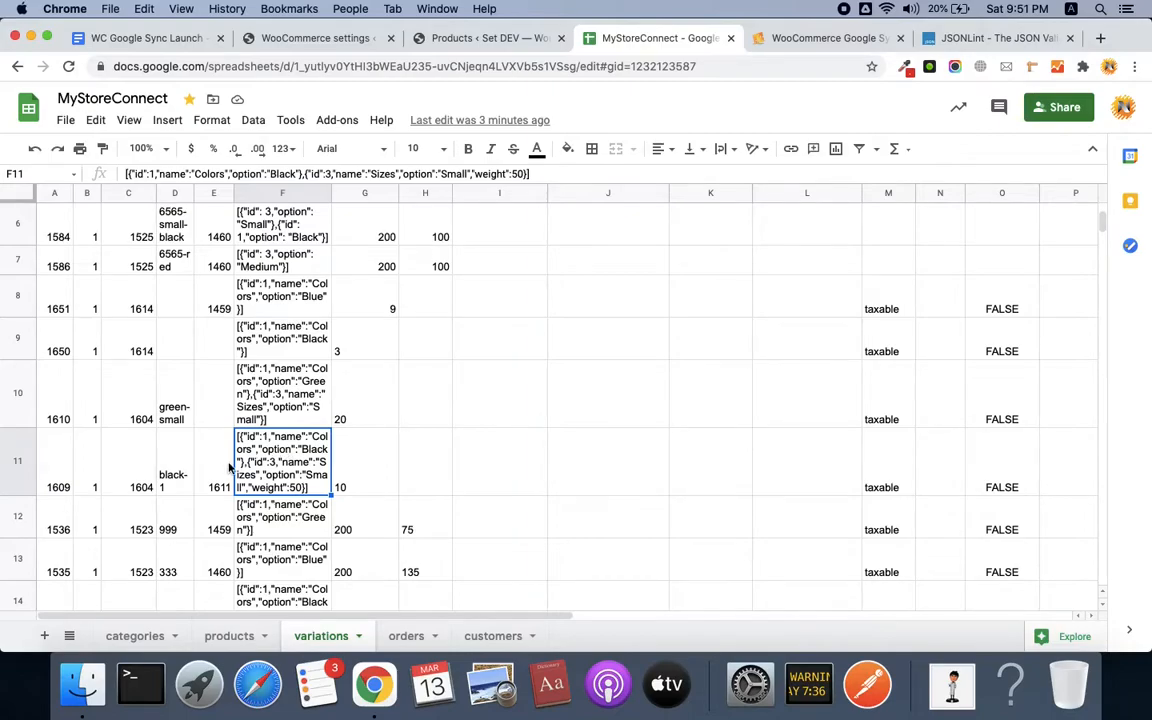
{"action": "key", "text": "super+c"}
{"action": "left_click", "coordinate": [960, 40]}
{"action": "key", "text": "super+a"}
{"action": "key", "text": "super+v"}
{"action": "left_click", "coordinate": [228, 491]}
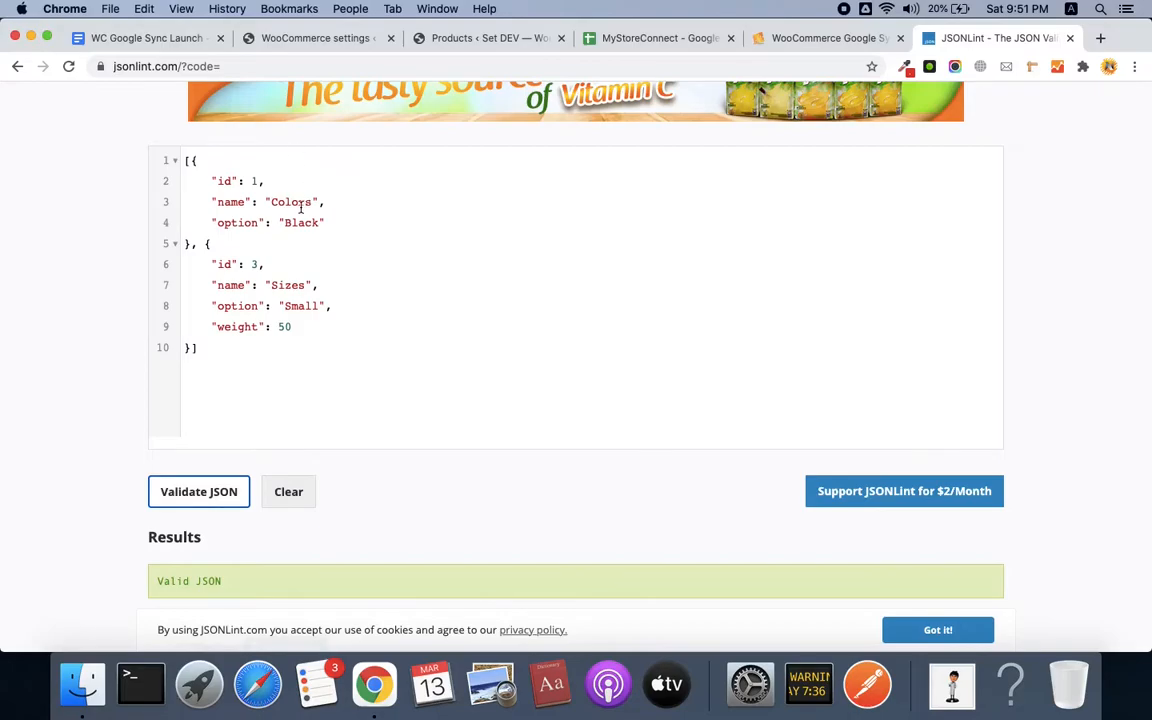
Step: Examine the id, name and option fields of the Colors entry and the name and weight fields of the Sizes entry
{"action": "left_click", "coordinate": [257, 180]}
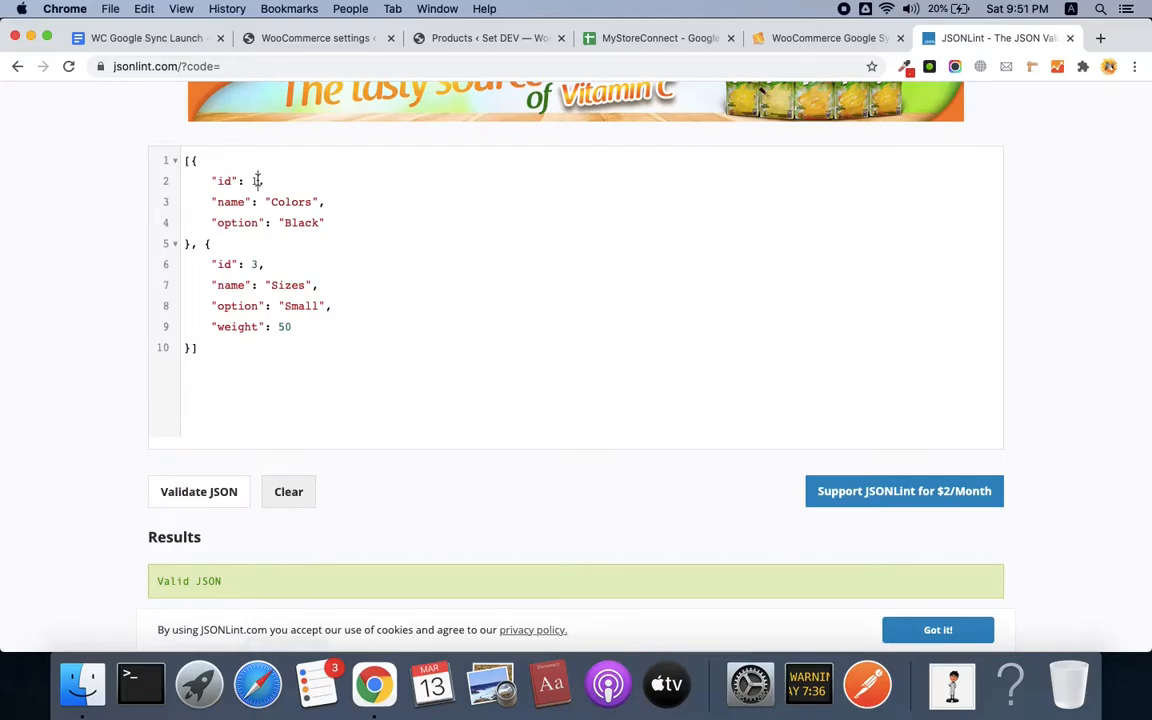
{"action": "double_click", "coordinate": [289, 202]}
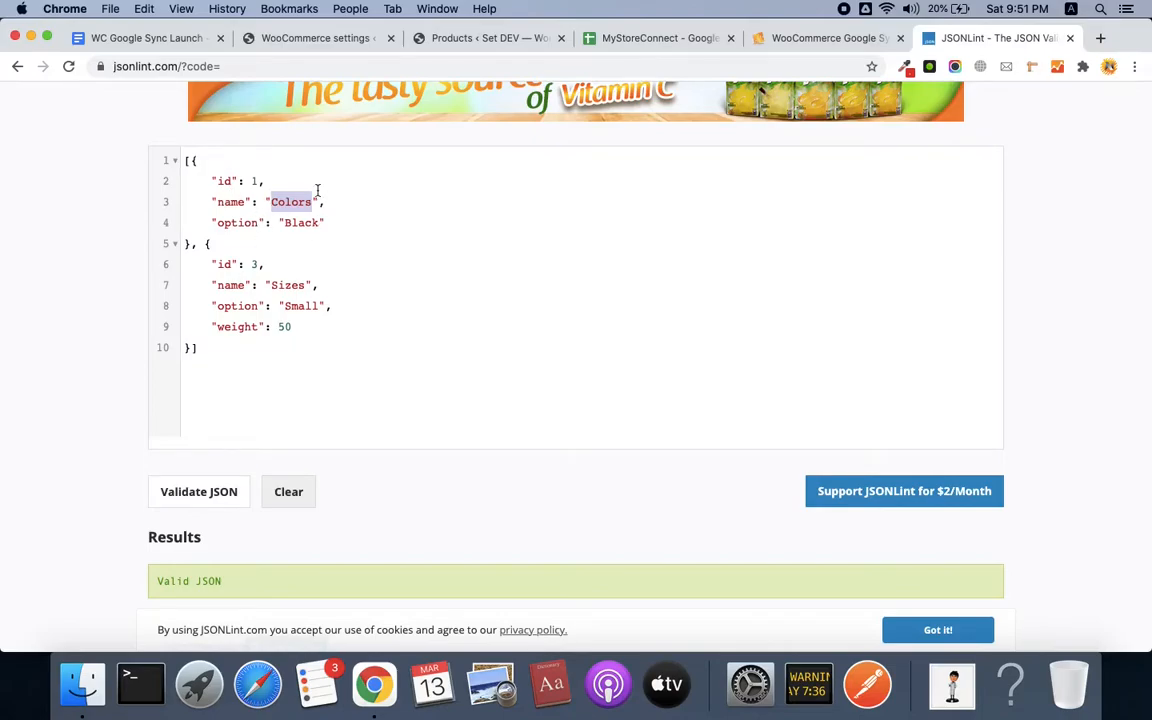
{"action": "triple_click", "coordinate": [298, 224]}
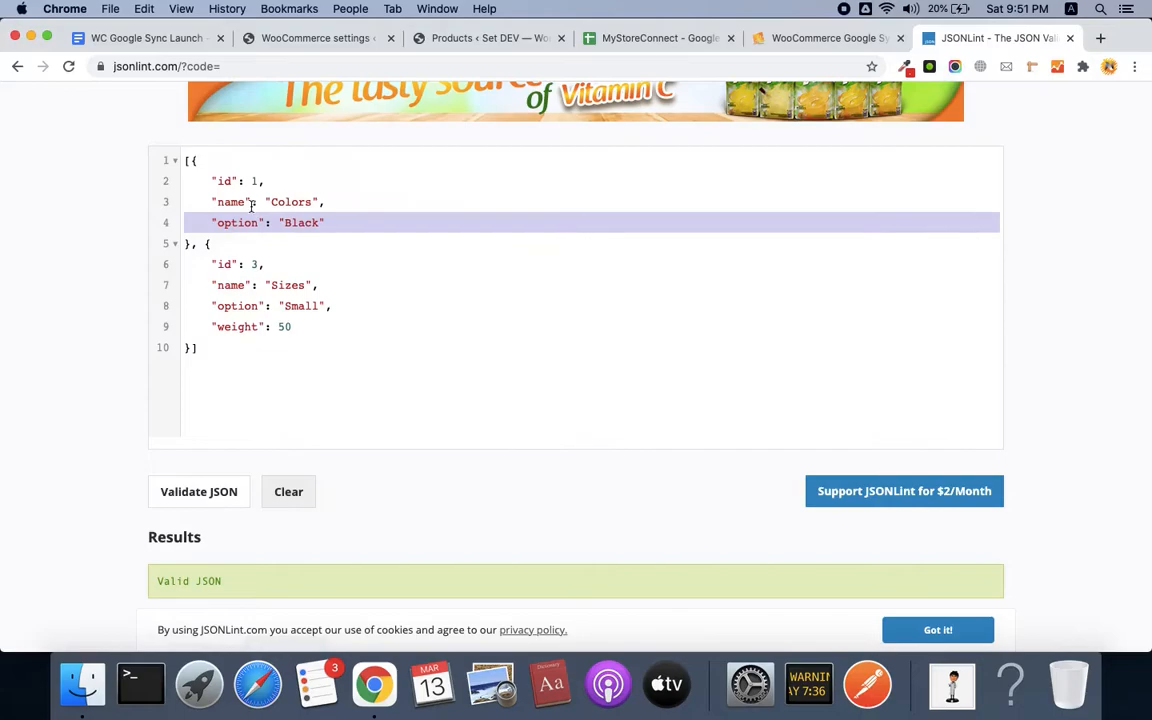
{"action": "double_click", "coordinate": [294, 220]}
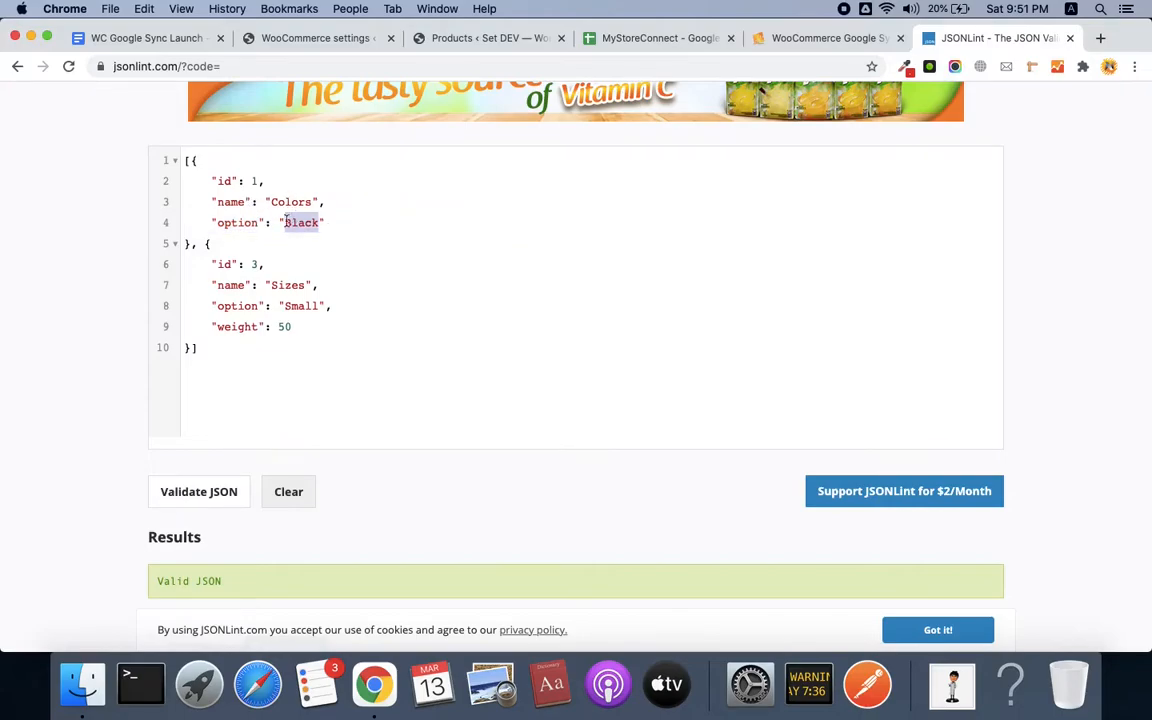
{"action": "triple_click", "coordinate": [287, 285]}
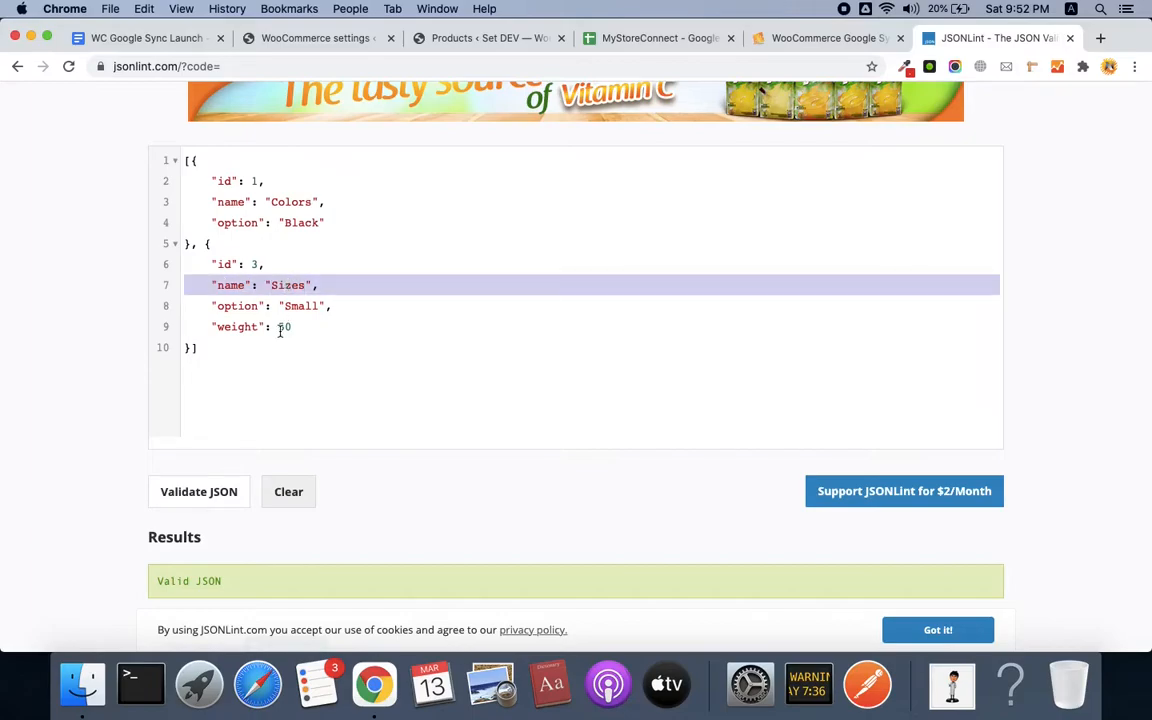
{"action": "left_click", "coordinate": [282, 327]}
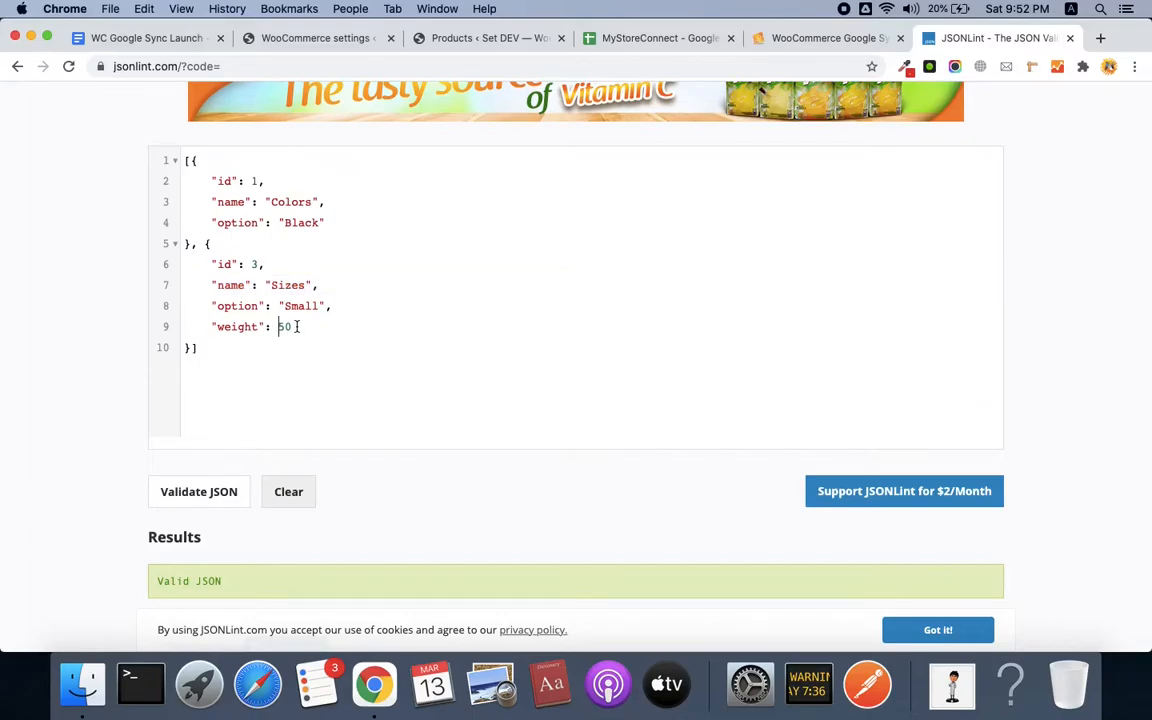
Step: Return to the variations sheet and check the column headers against the variation rows around row 11
{"action": "left_click", "coordinate": [700, 37]}
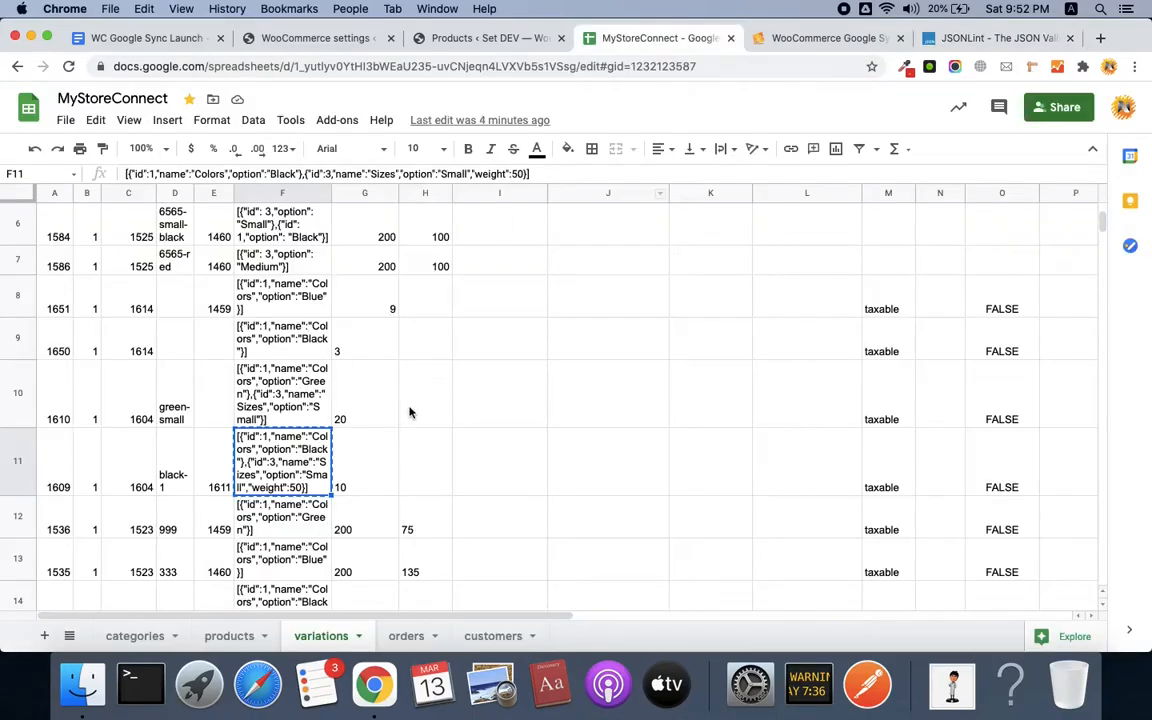
{"action": "scroll", "coordinate": [350, 295], "scroll_direction": "up", "scroll_amount": 5}
{"action": "scroll", "coordinate": [350, 295], "scroll_direction": "right", "scroll_amount": 1}
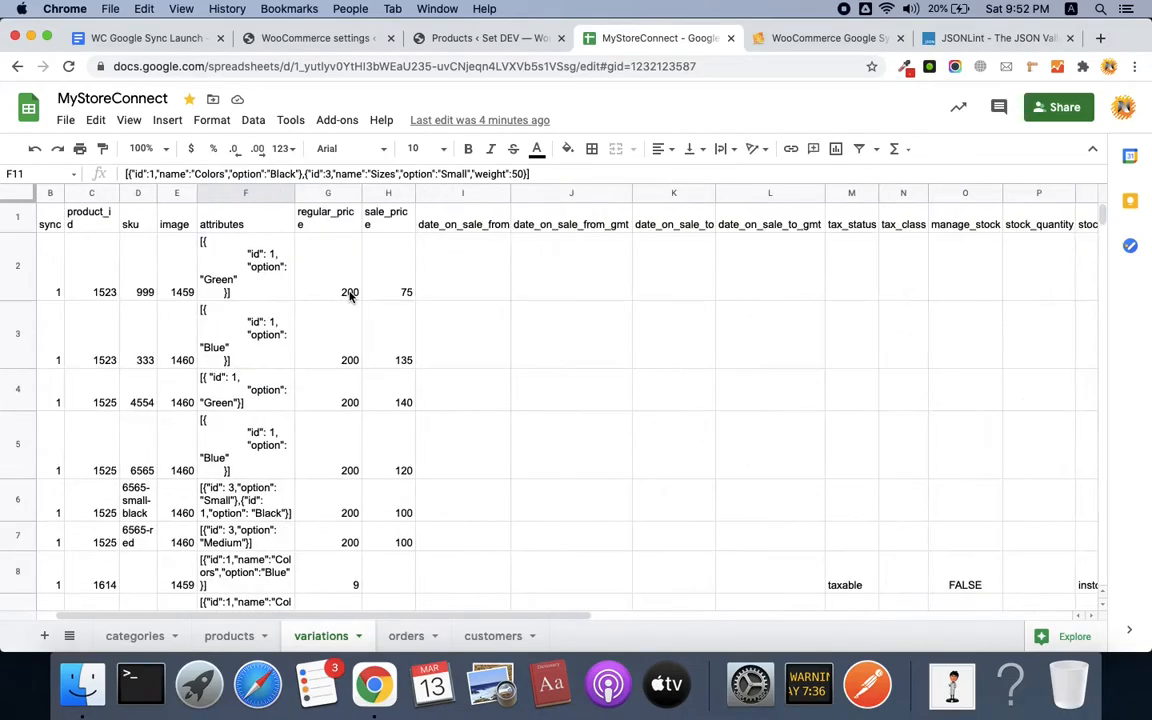
{"action": "scroll", "coordinate": [350, 295], "scroll_direction": "down", "scroll_amount": 5}
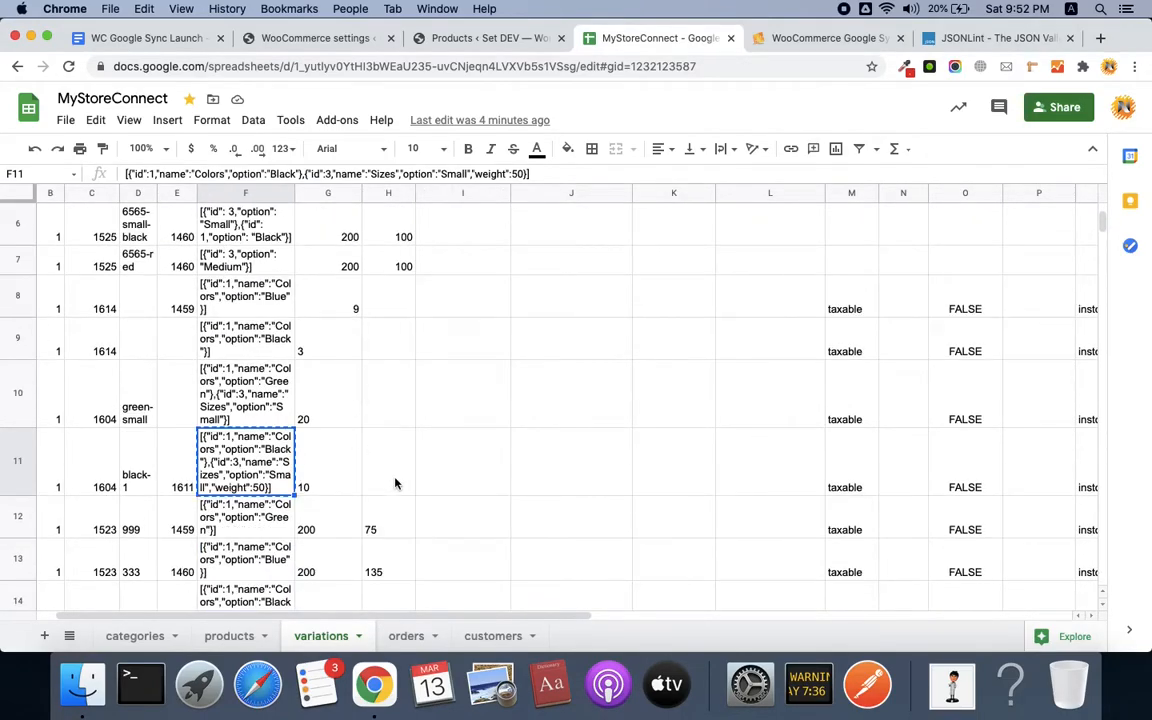
Step: Check the values of variation row 11 in the variations sheet and select its parent product ID in cell C11
{"action": "scroll", "coordinate": [395, 484], "scroll_direction": "down", "scroll_amount": 1}
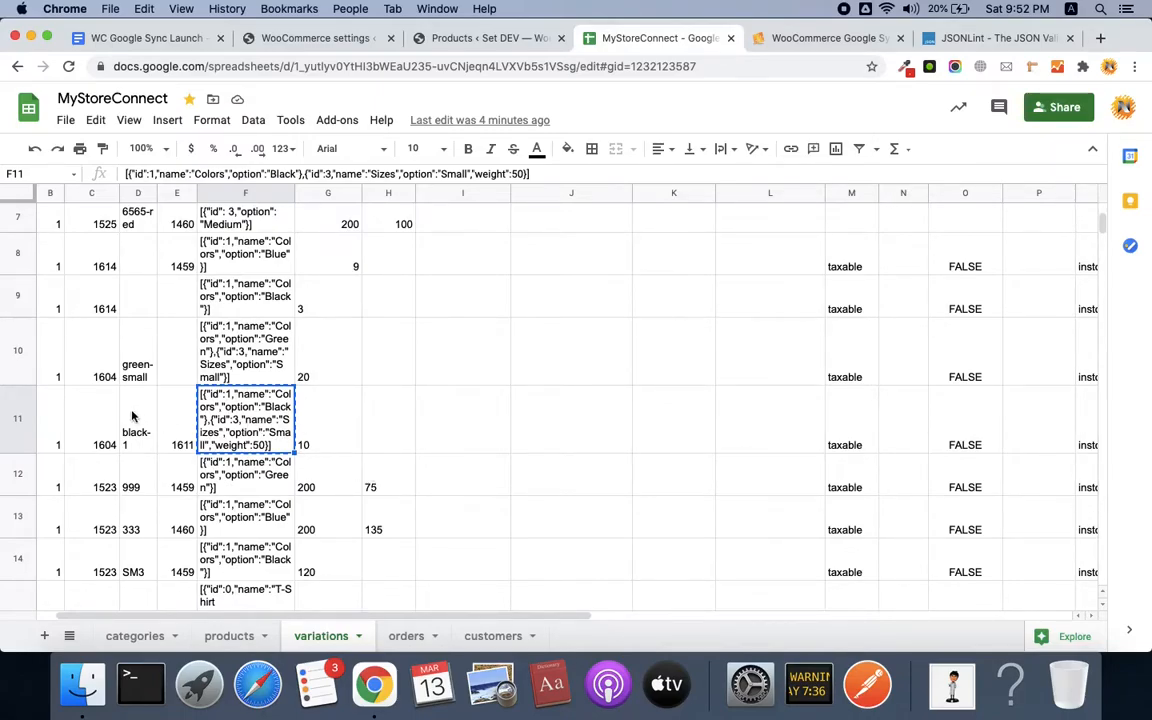
{"action": "scroll", "coordinate": [200, 430], "scroll_direction": "up", "scroll_amount": 4}
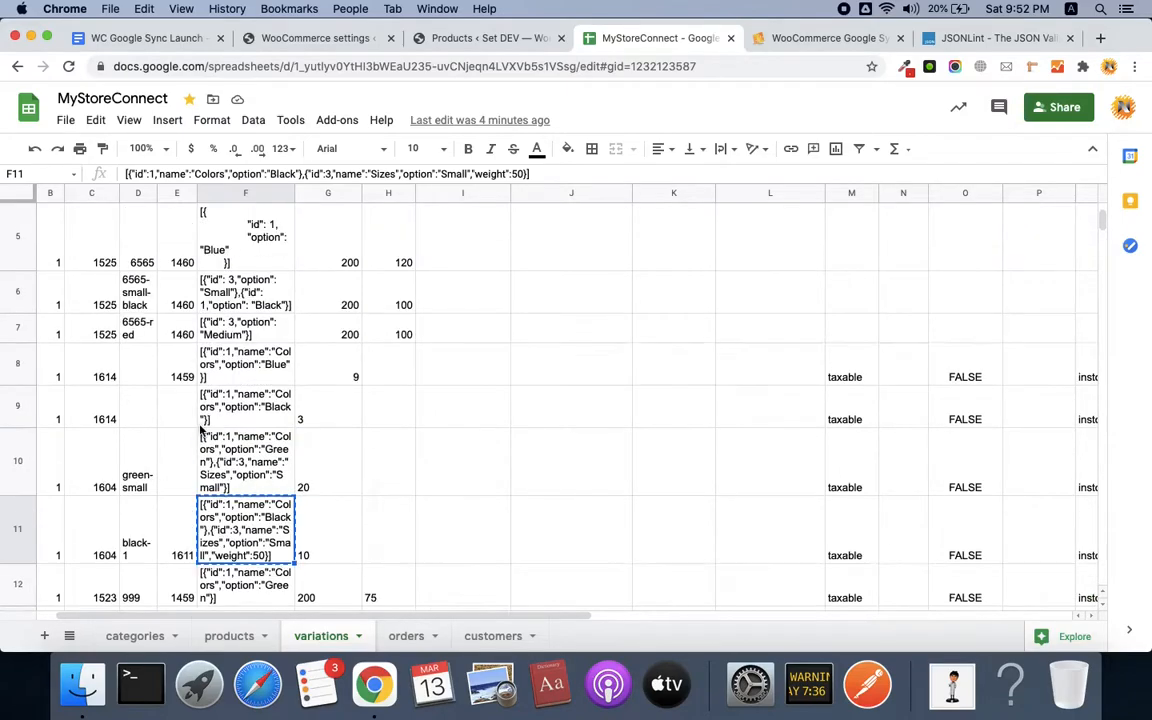
{"action": "scroll", "coordinate": [200, 430], "scroll_direction": "down", "scroll_amount": 3}
{"action": "scroll", "coordinate": [200, 430], "scroll_direction": "left", "scroll_amount": 1}
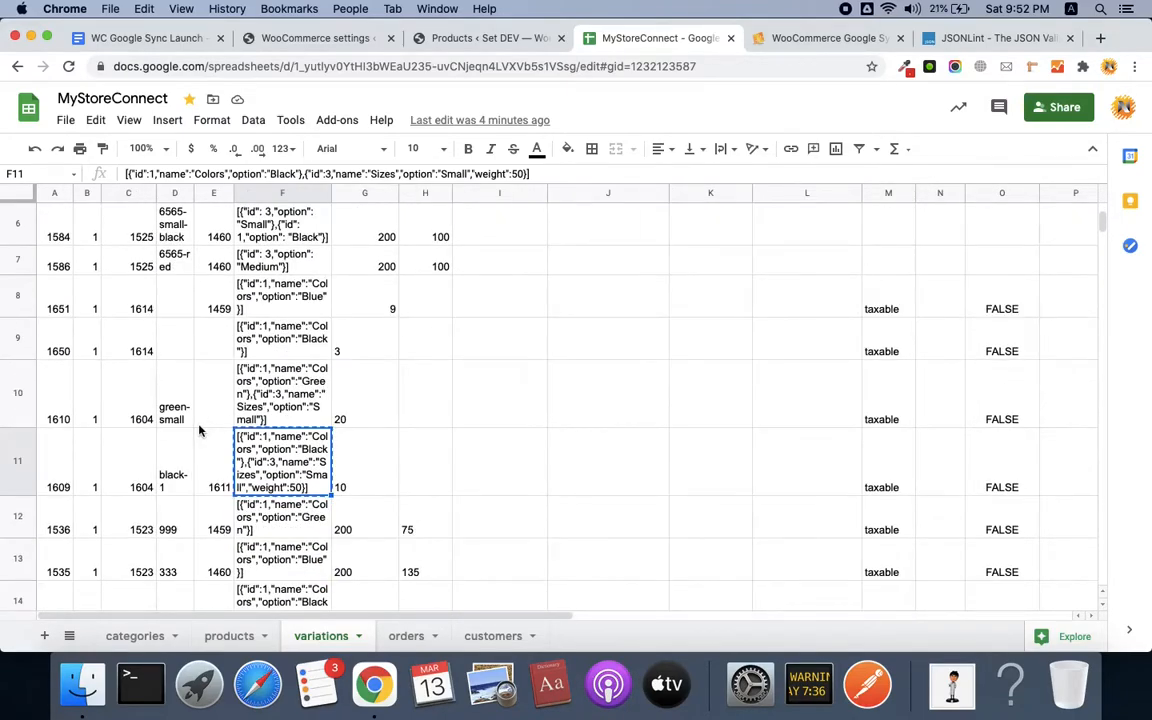
{"action": "left_click", "coordinate": [132, 462]}
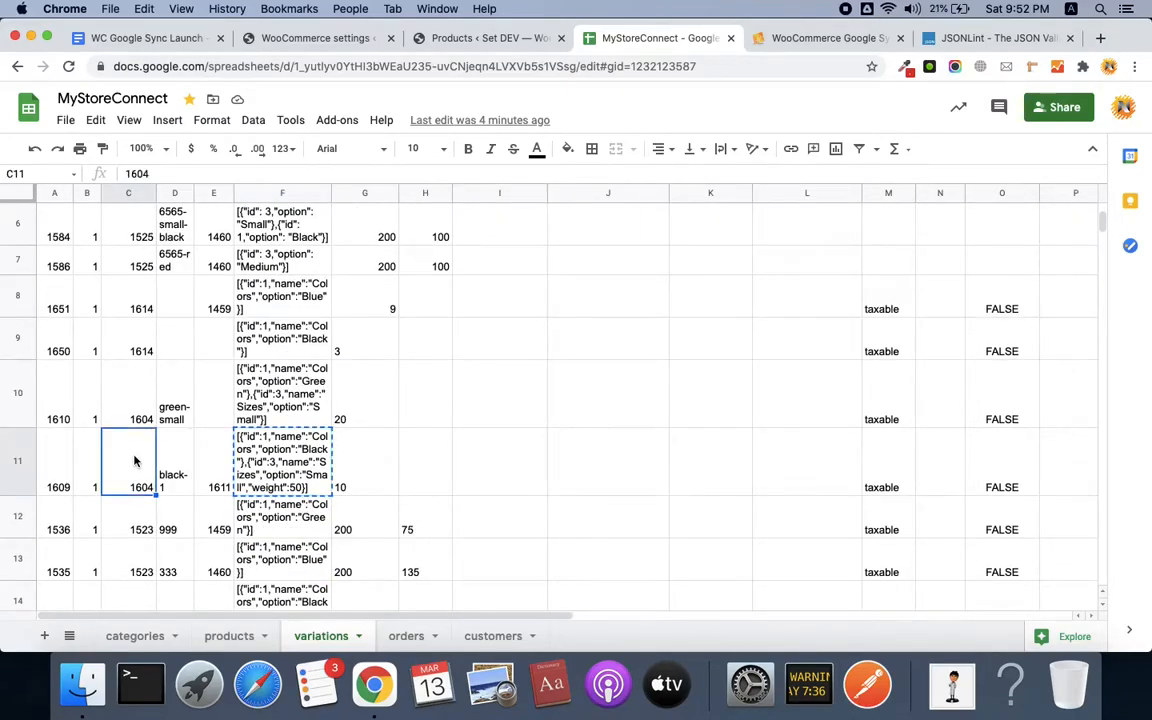
Step: Filter the WooCommerce products list by Variable product and open "Variables New product" for editing
{"action": "left_click", "coordinate": [478, 37]}
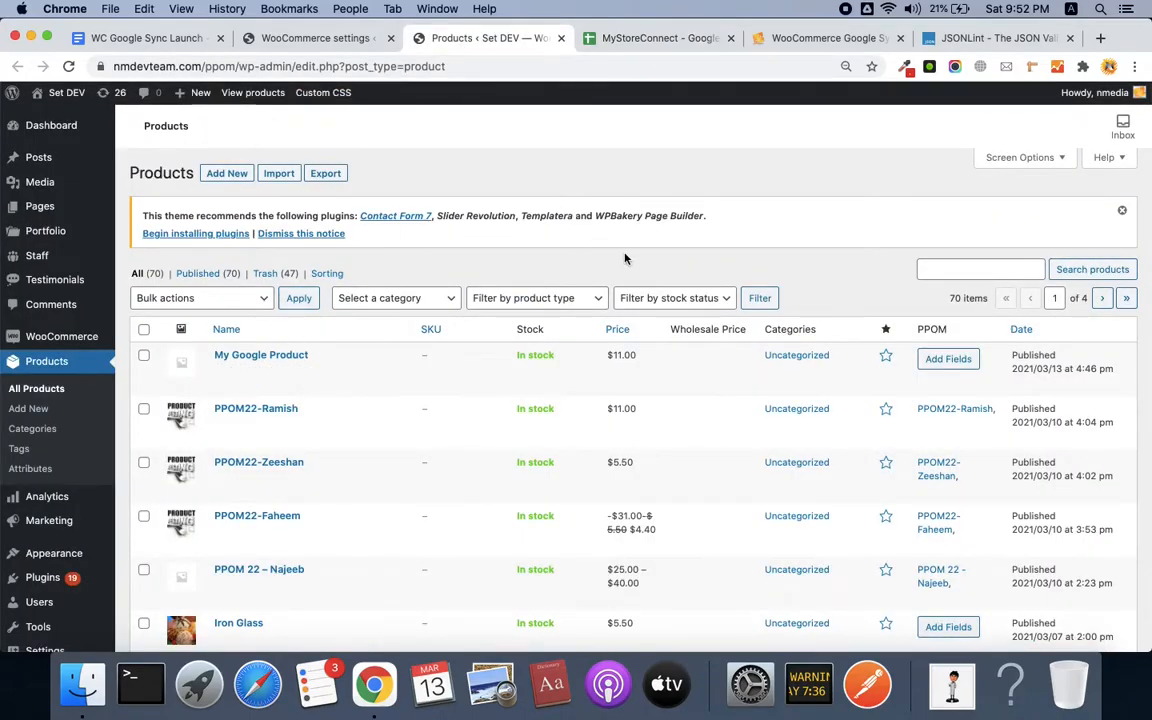
{"action": "left_click", "coordinate": [590, 298]}
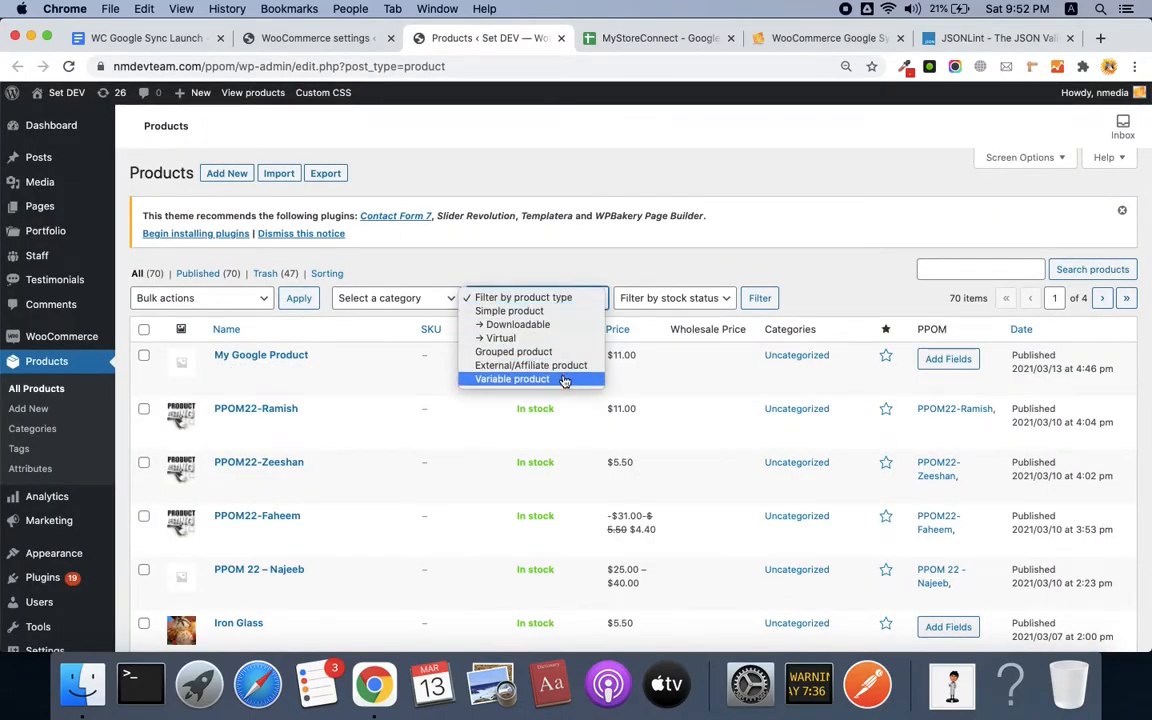
{"action": "left_click", "coordinate": [512, 379]}
{"action": "left_click", "coordinate": [760, 298]}
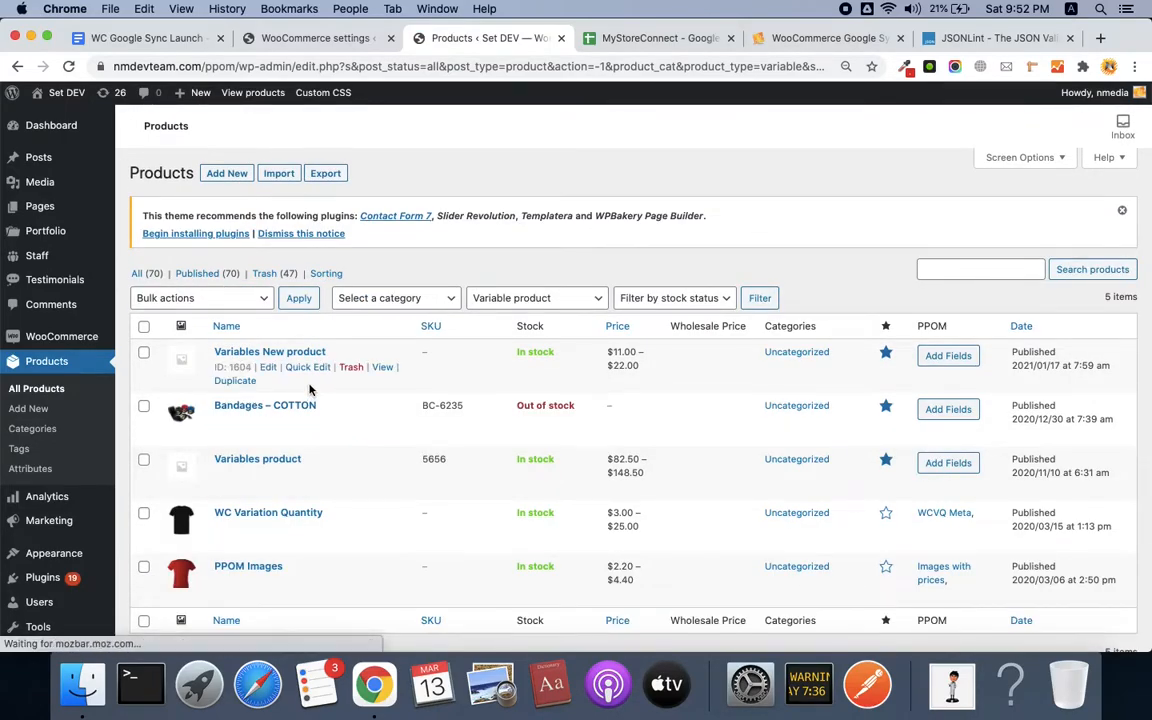
{"action": "left_click", "coordinate": [281, 351]}
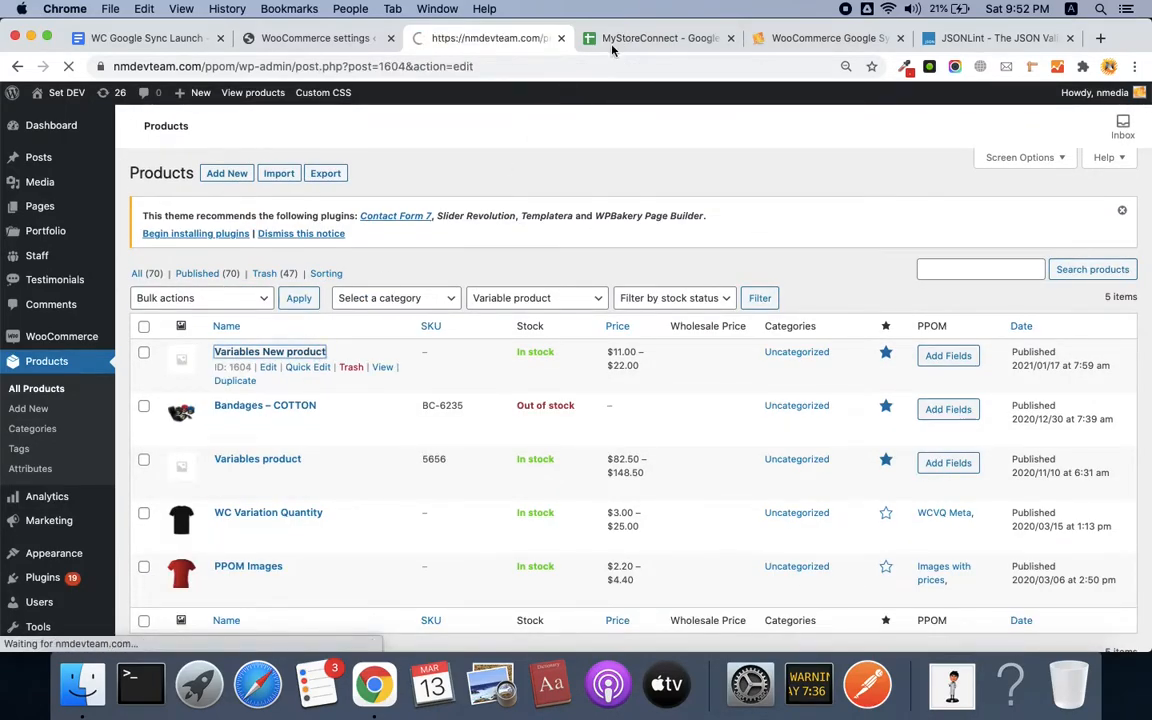
{"action": "left_click", "coordinate": [620, 38]}
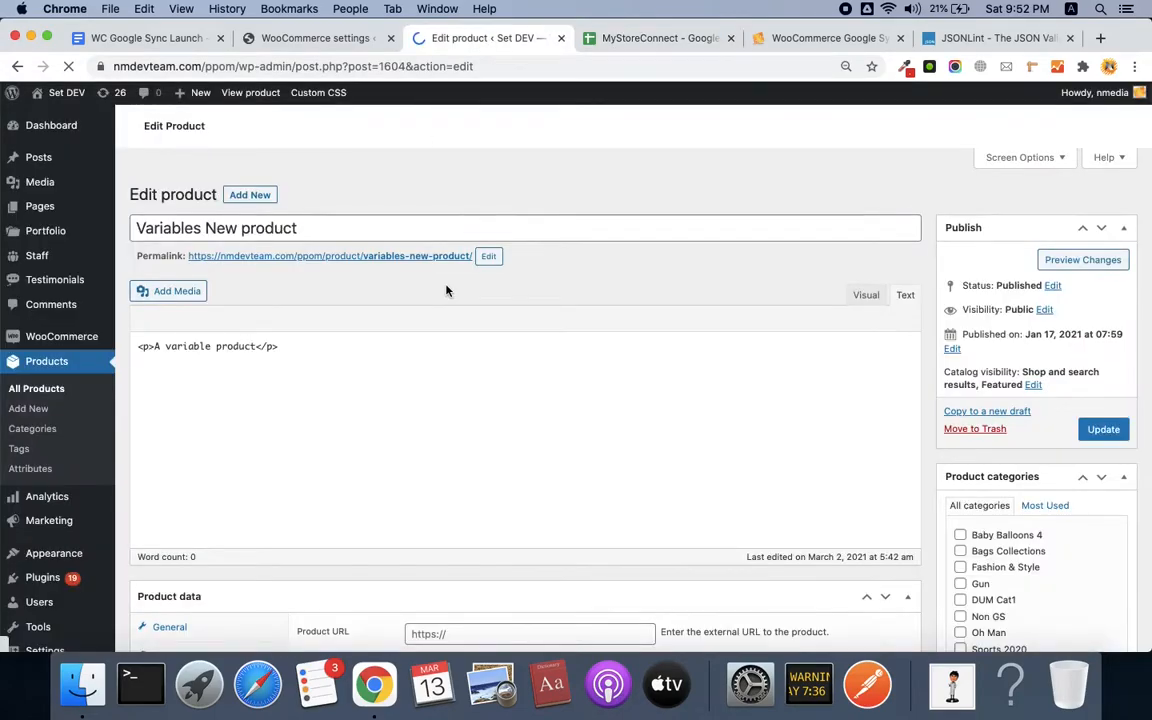
Step: Show the product's variations in its product data and expand the Black, Small variation #1609
{"action": "scroll", "coordinate": [497, 428], "scroll_direction": "down", "scroll_amount": 5}
{"action": "scroll", "coordinate": [498, 431], "scroll_direction": "down", "scroll_amount": 3}
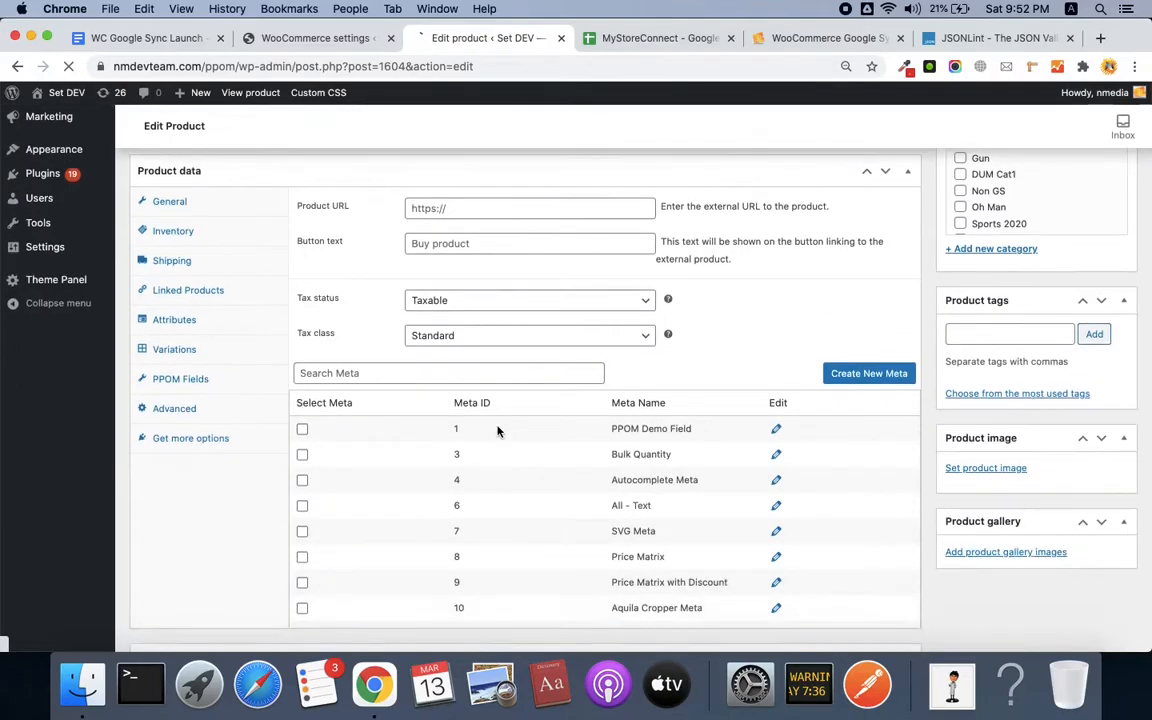
{"action": "scroll", "coordinate": [208, 410], "scroll_direction": "up", "scroll_amount": 2}
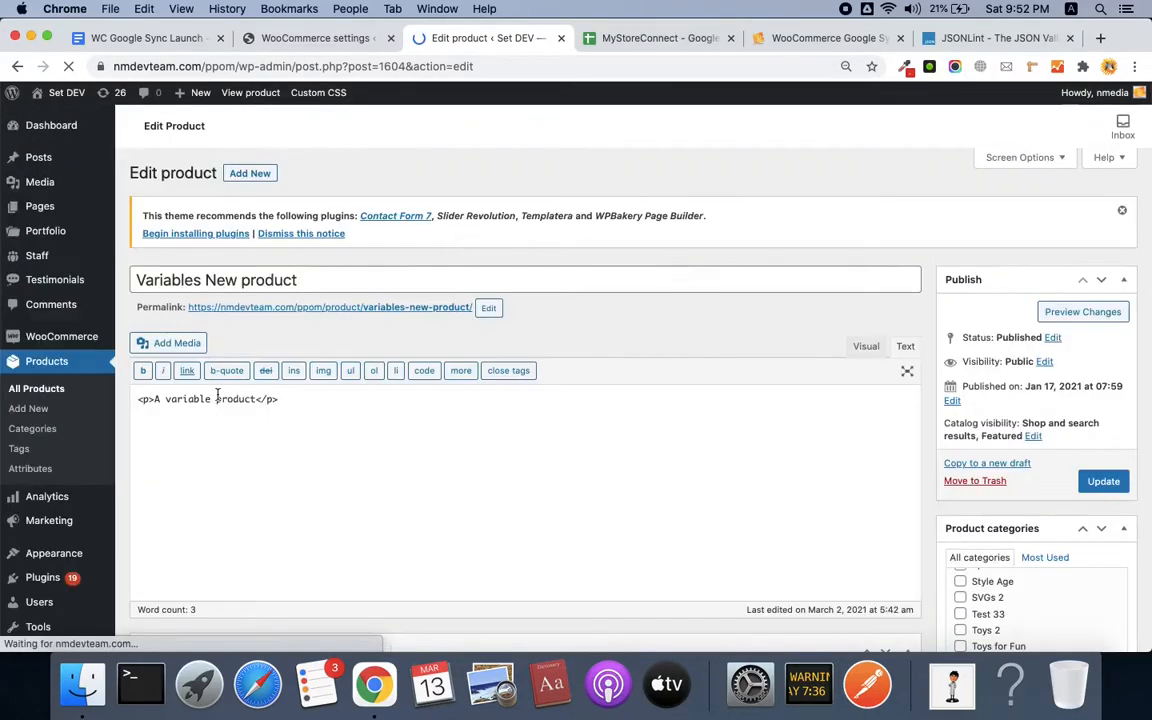
{"action": "scroll", "coordinate": [310, 404], "scroll_direction": "down", "scroll_amount": 8}
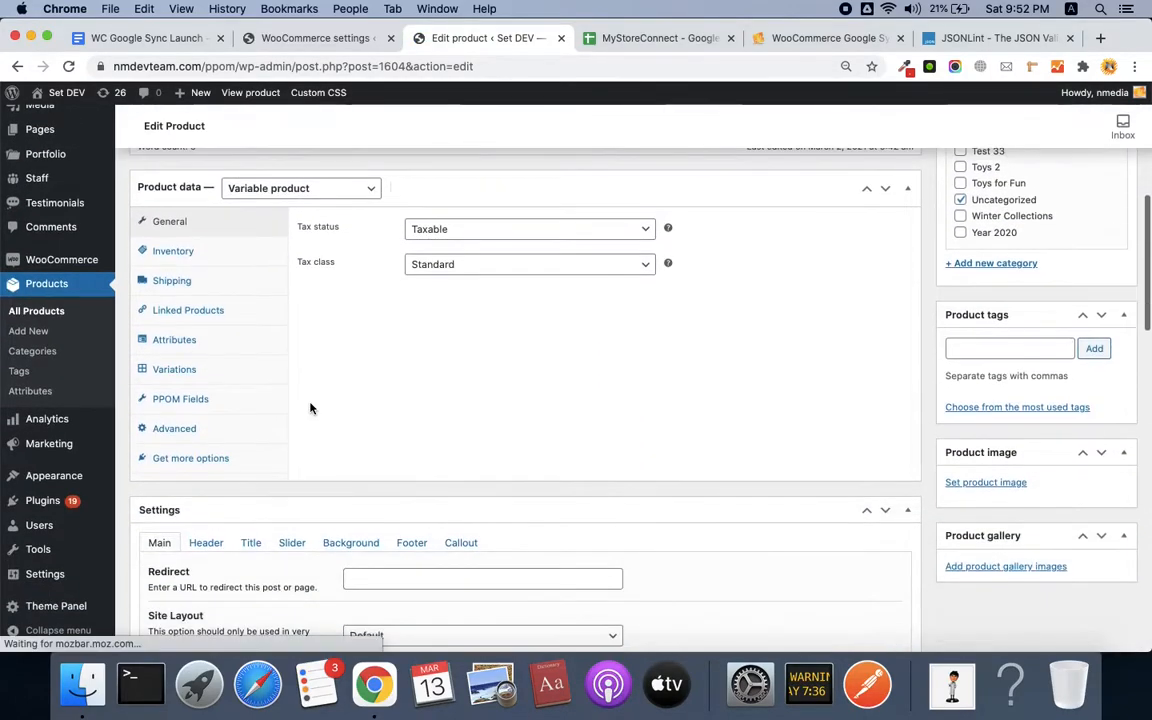
{"action": "left_click", "coordinate": [228, 375]}
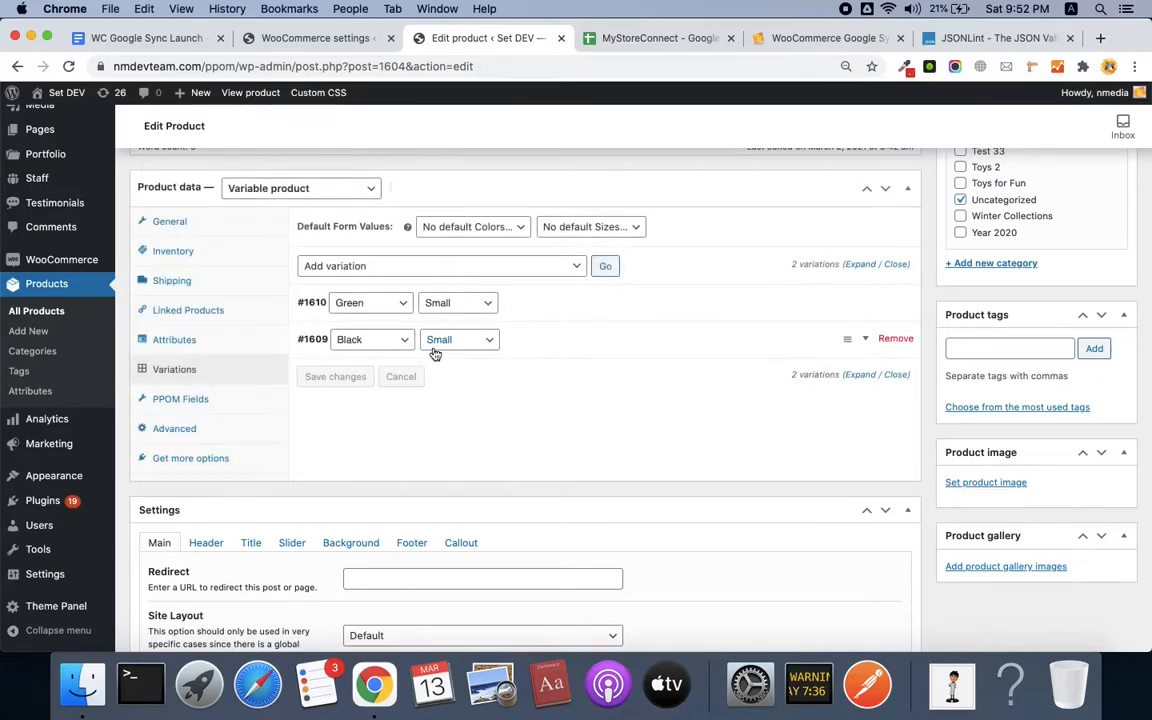
{"action": "left_click", "coordinate": [548, 345]}
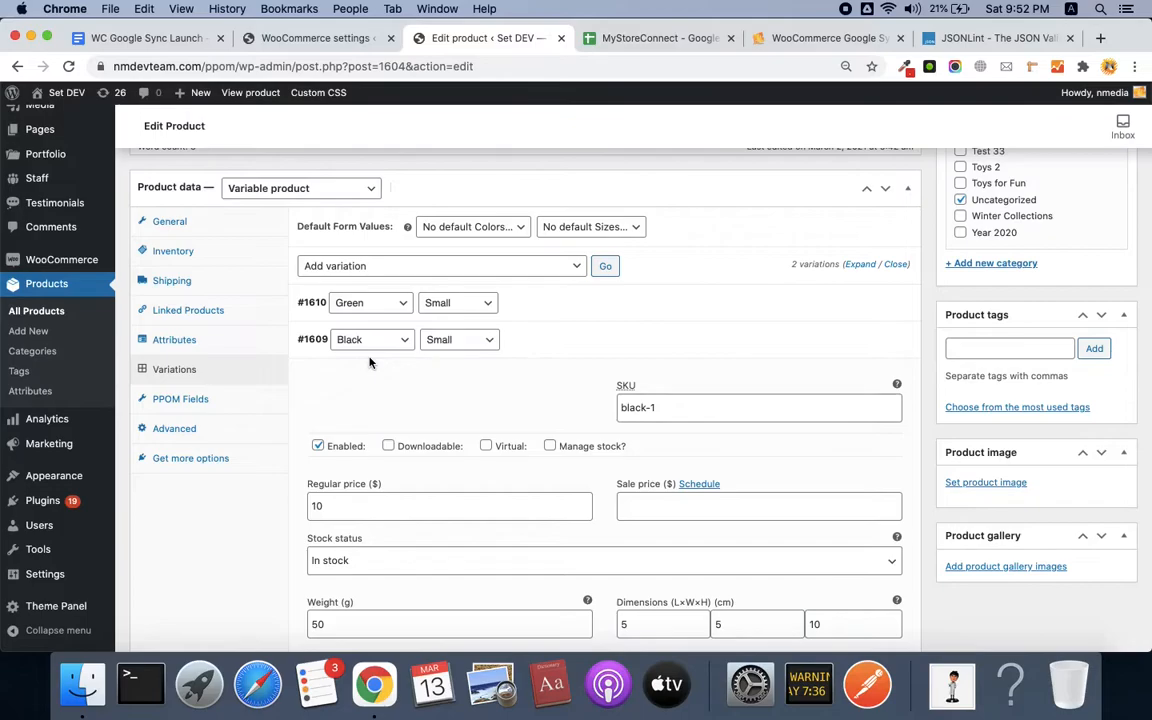
Step: Inspect the available color and size choices of variation #1609, then its SKU, price, weight and dimensions
{"action": "left_click", "coordinate": [368, 340]}
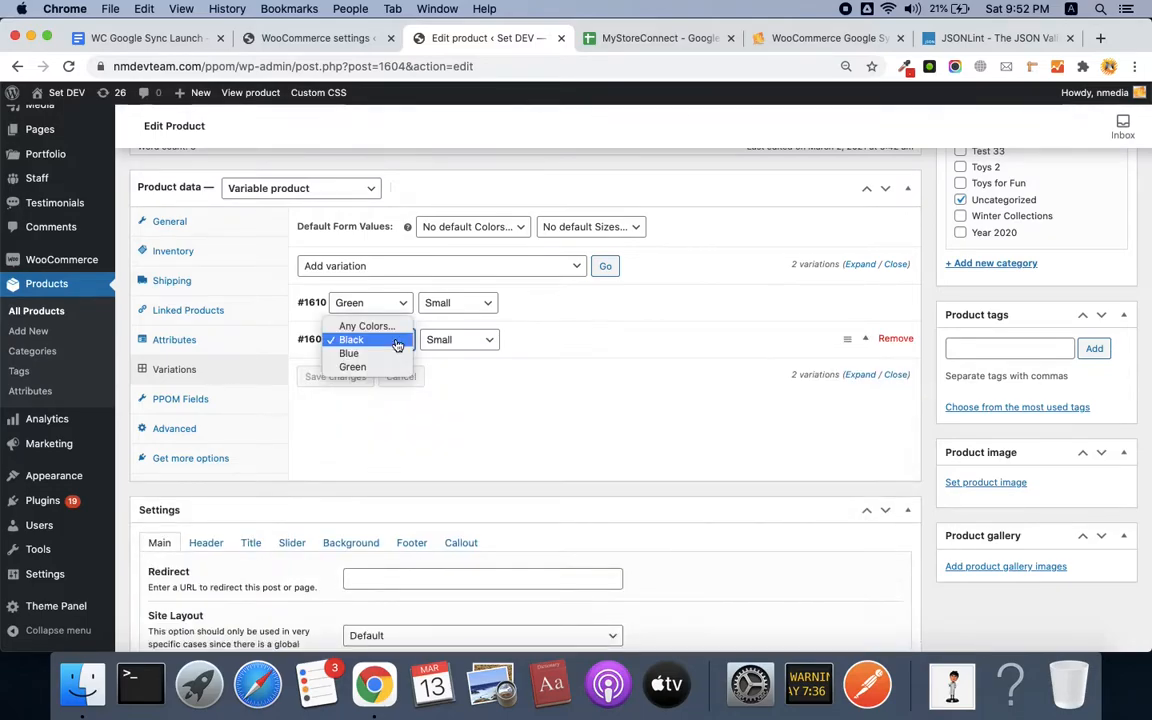
{"action": "left_click", "coordinate": [452, 345]}
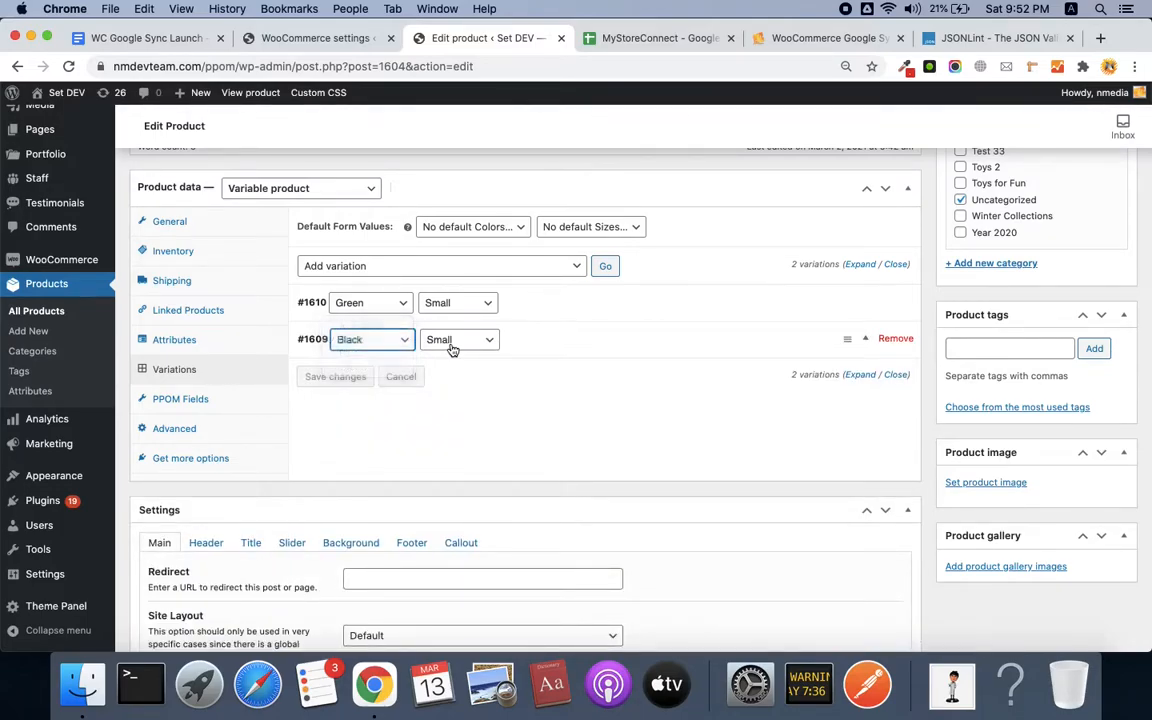
{"action": "left_click", "coordinate": [452, 347]}
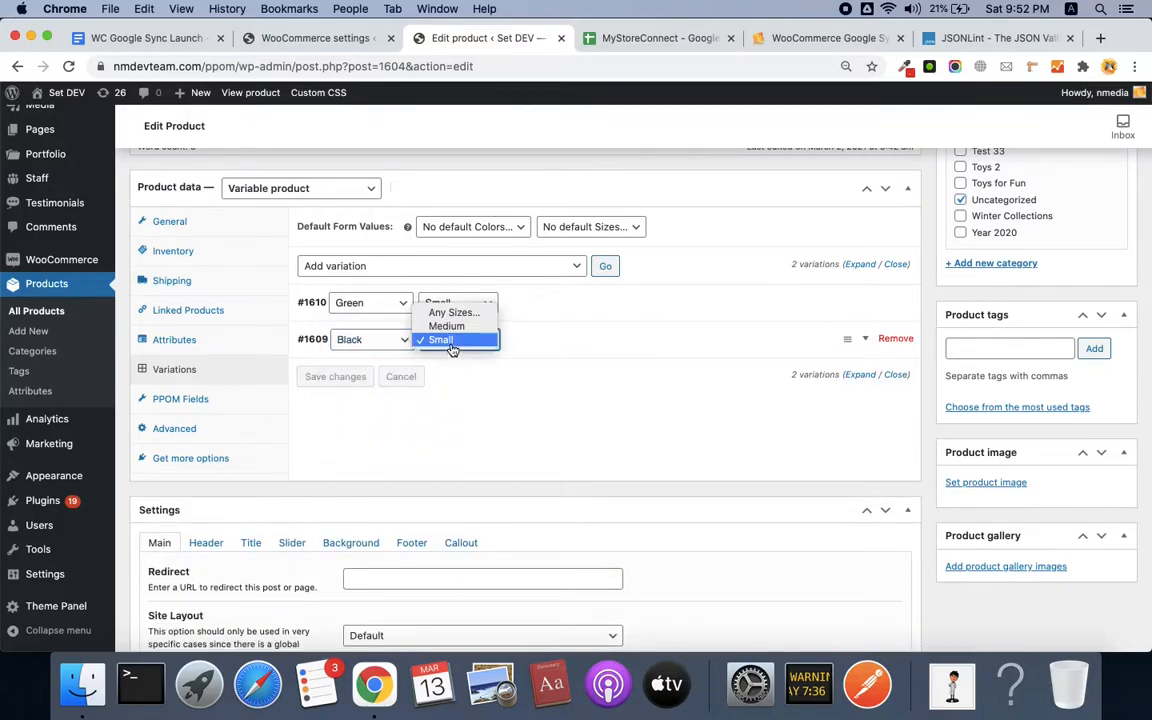
{"action": "left_click", "coordinate": [535, 342]}
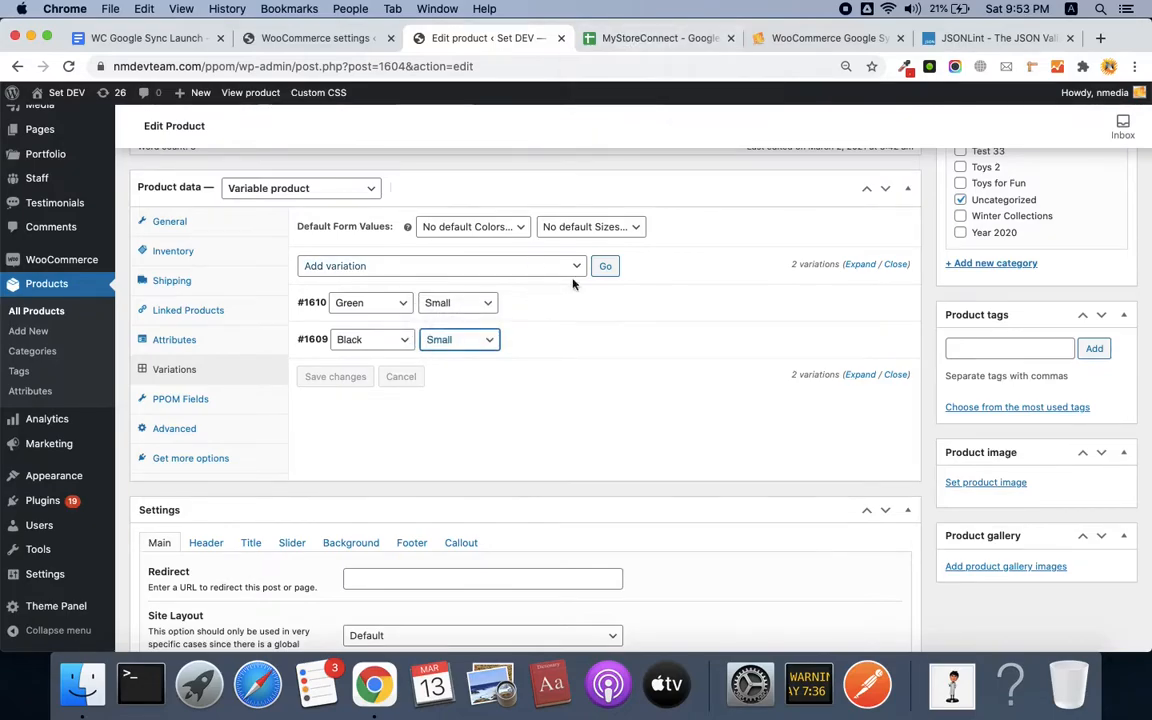
{"action": "left_click", "coordinate": [566, 343]}
{"action": "scroll", "coordinate": [408, 496], "scroll_direction": "down", "scroll_amount": 2}
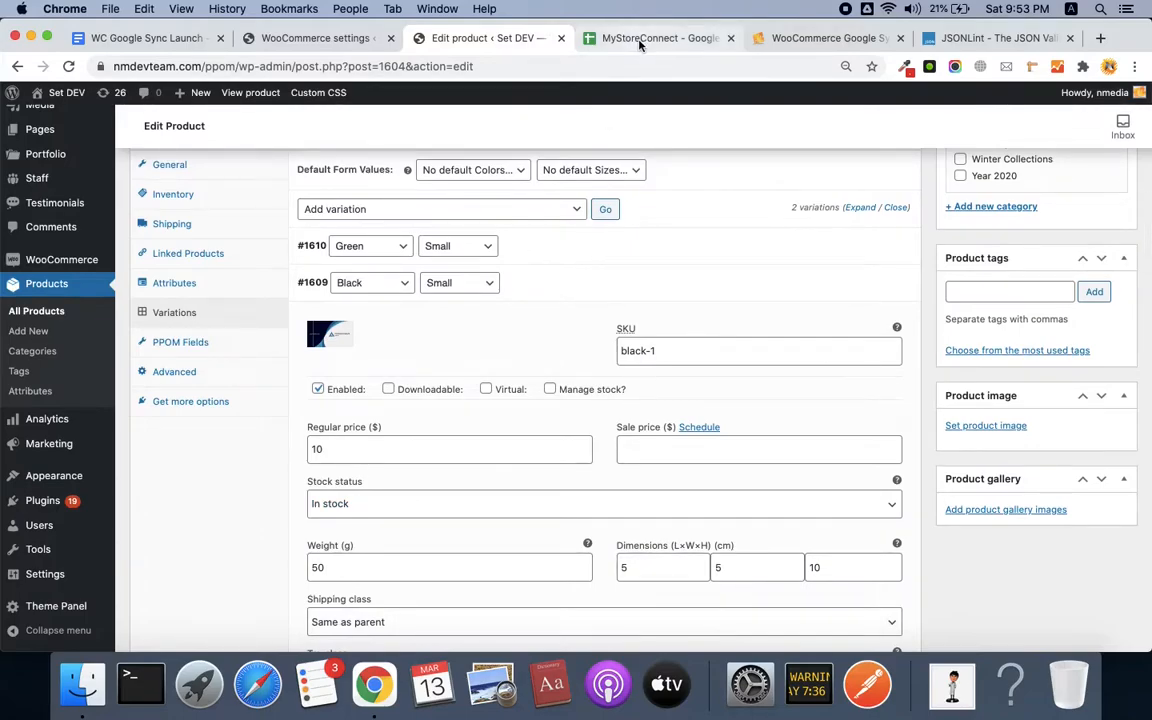
Step: Compare the attributes JSON in cell F11 of the variations sheet with the color and size choices of variation #1609
{"action": "left_click", "coordinate": [578, 36]}
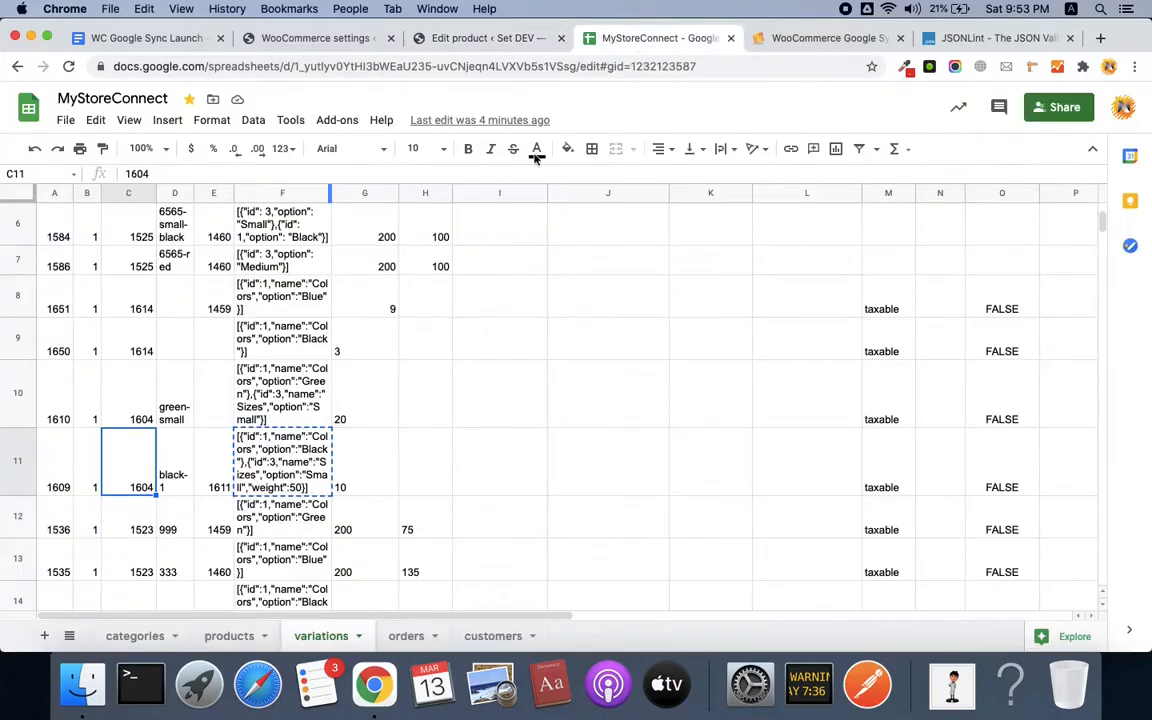
{"action": "double_click", "coordinate": [270, 452]}
{"action": "double_click", "coordinate": [401, 437]}
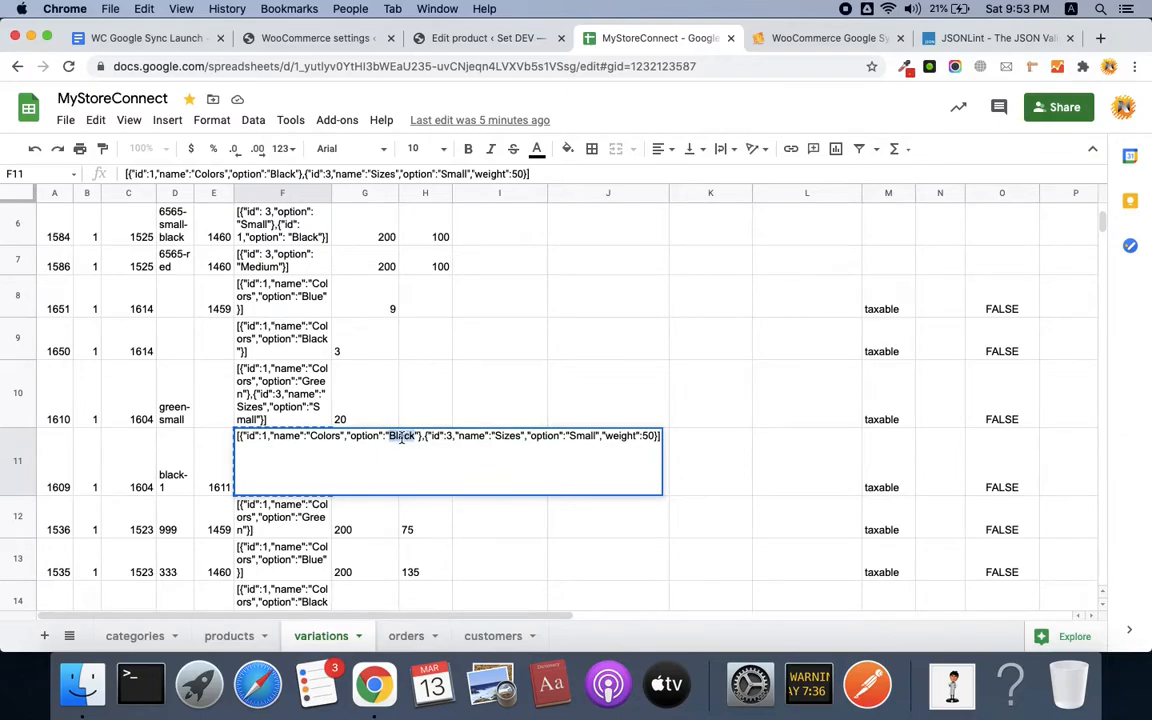
{"action": "left_click", "coordinate": [410, 37]}
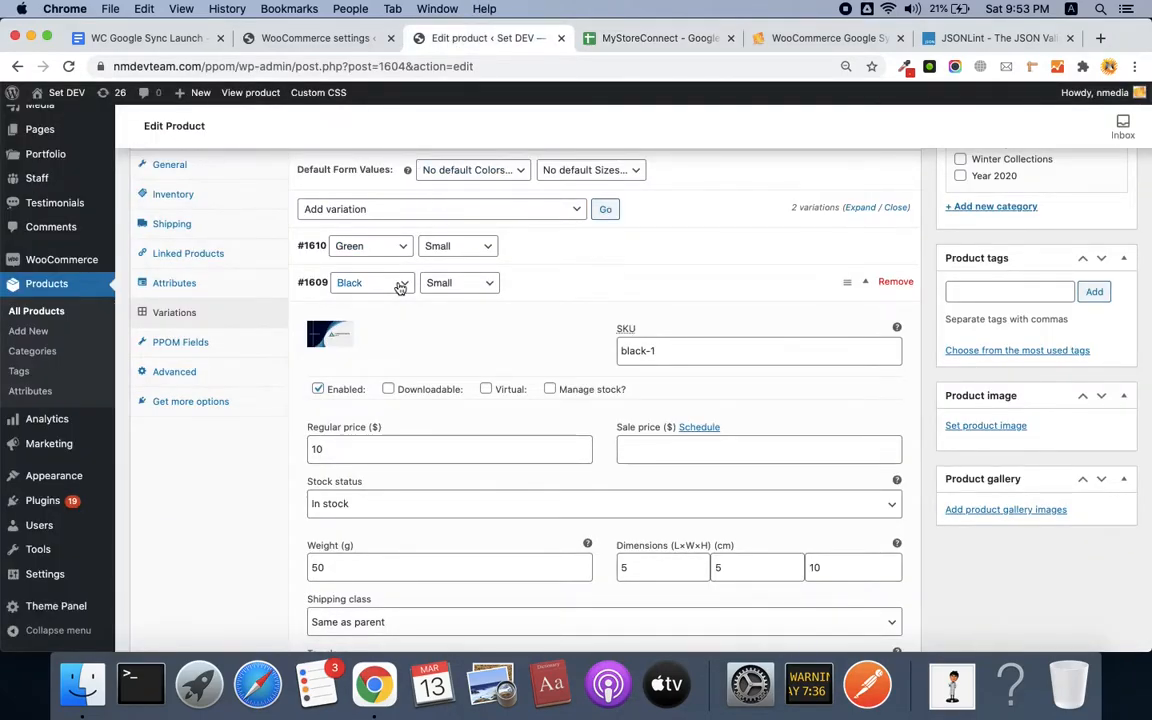
{"action": "left_click", "coordinate": [436, 287]}
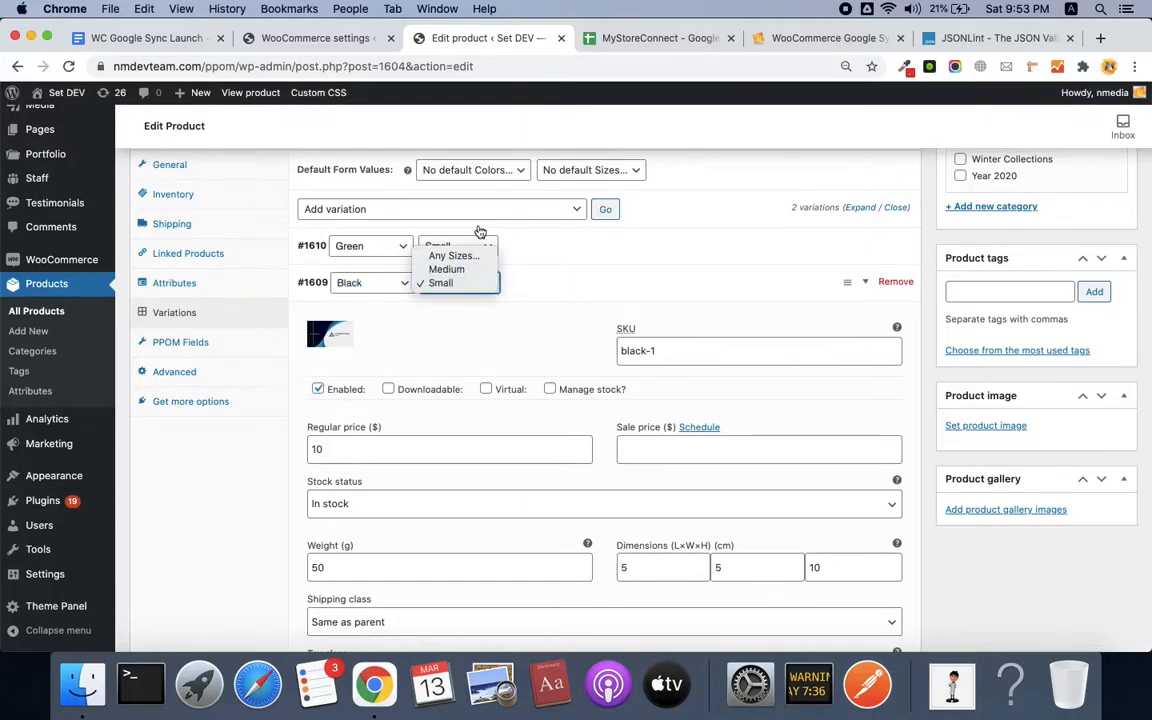
{"action": "left_click", "coordinate": [613, 48]}
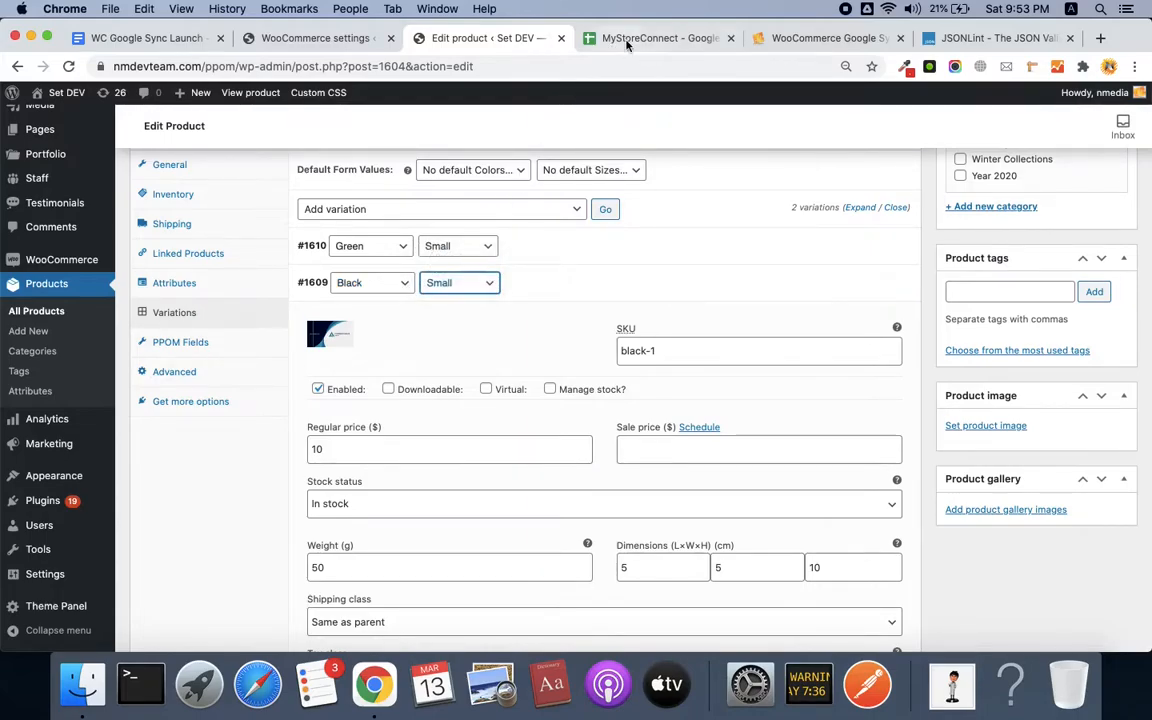
{"action": "left_click", "coordinate": [627, 40]}
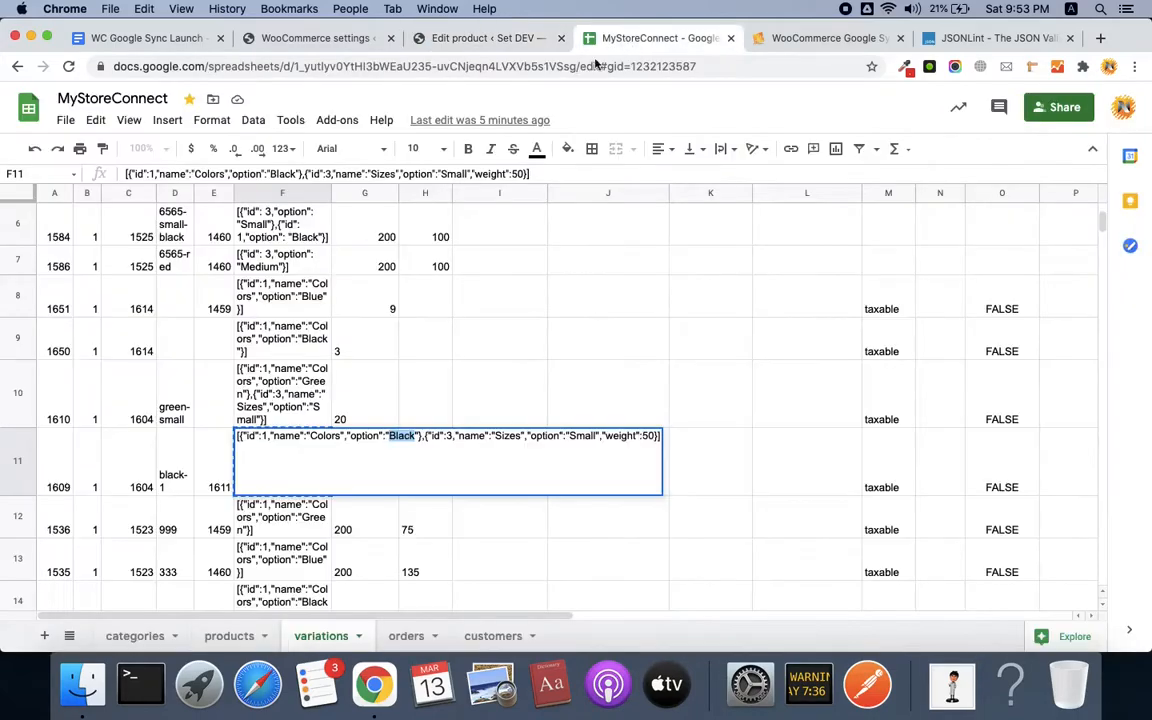
Step: Change the Sizes option in cell F11's attributes JSON to Medium and remove the weight entry with its comma
{"action": "double_click", "coordinate": [589, 437]}
{"action": "type", "text": "Medium"}
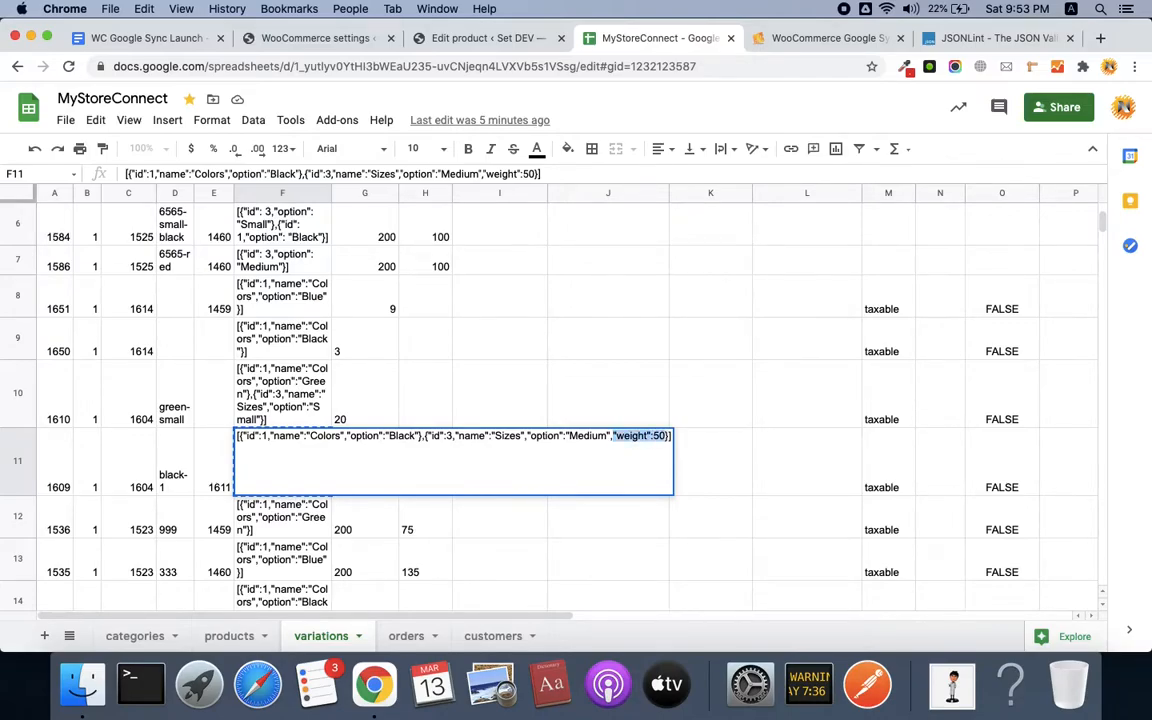
{"action": "key", "text": "BackSpace"}
{"action": "key", "text": "BackSpace"}
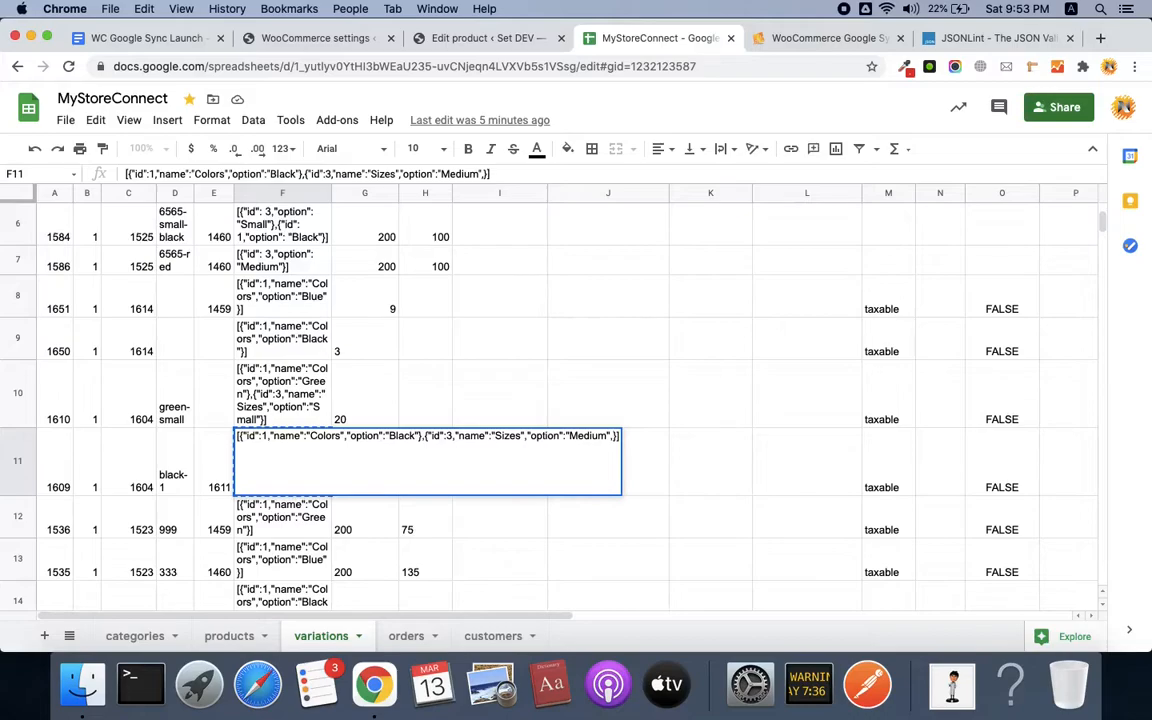
{"action": "left_click", "coordinate": [640, 456]}
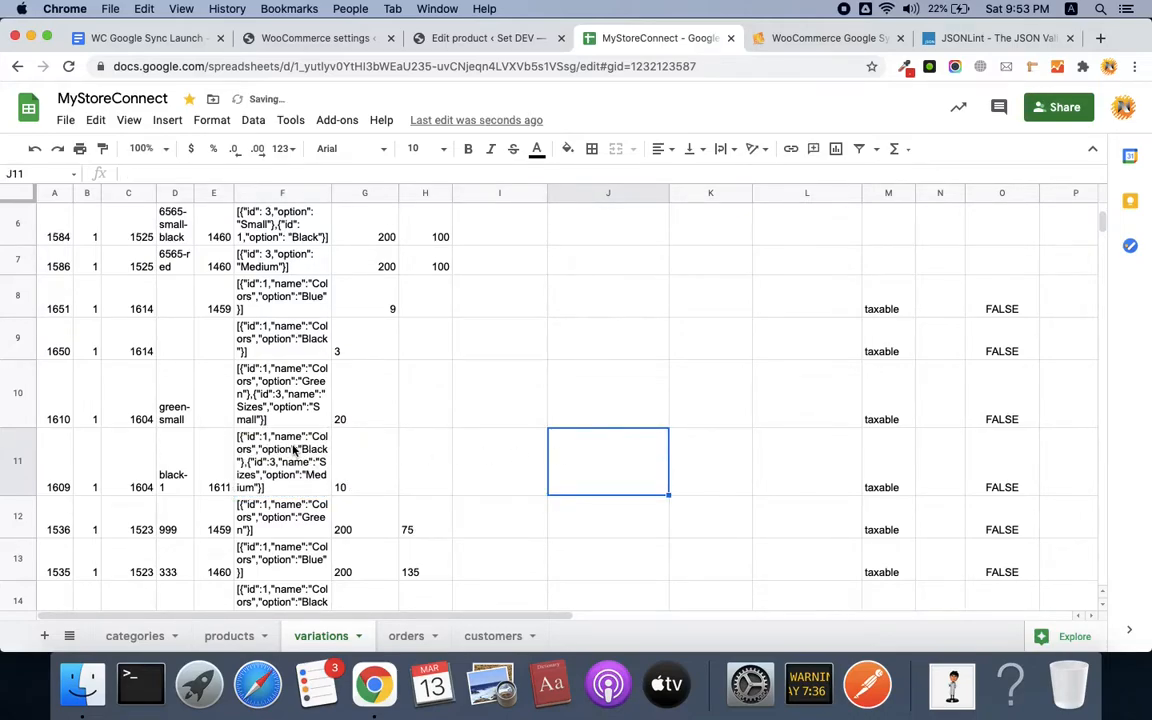
Step: Enter 8 in cell H11 and clear the value in cell B11 of the same variation row
{"action": "key", "text": "Left"}
{"action": "key", "text": "Left"}
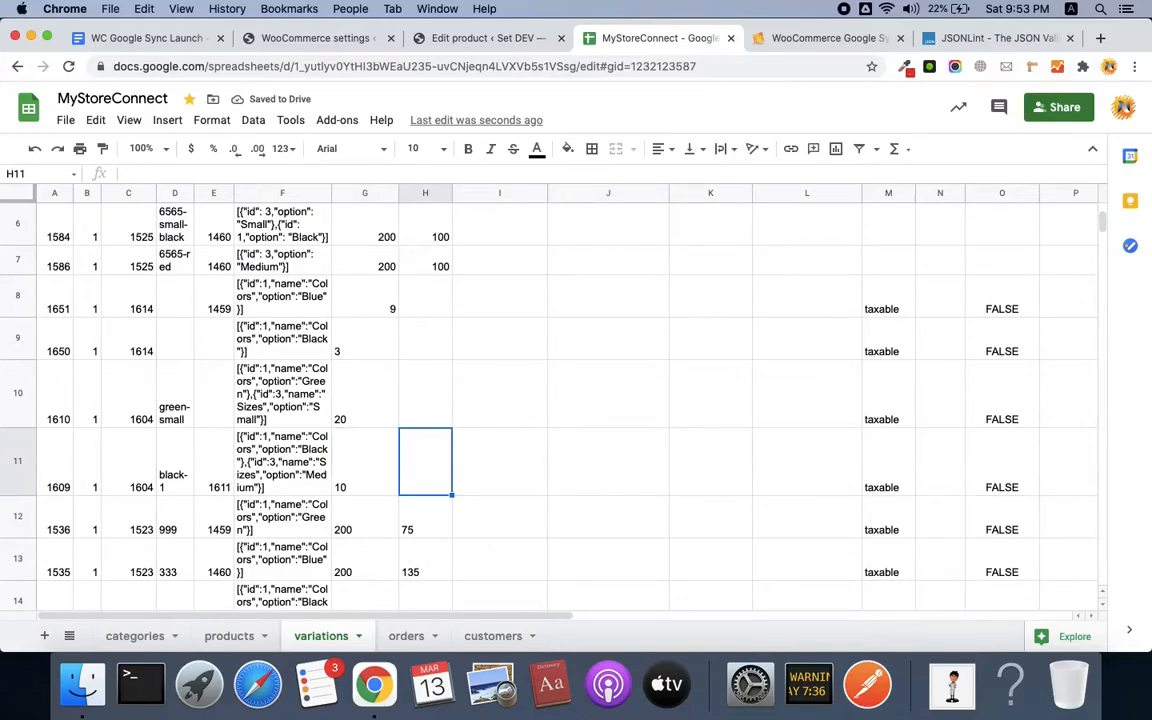
{"action": "type", "text": "8"}
{"action": "key", "text": "Tab"}
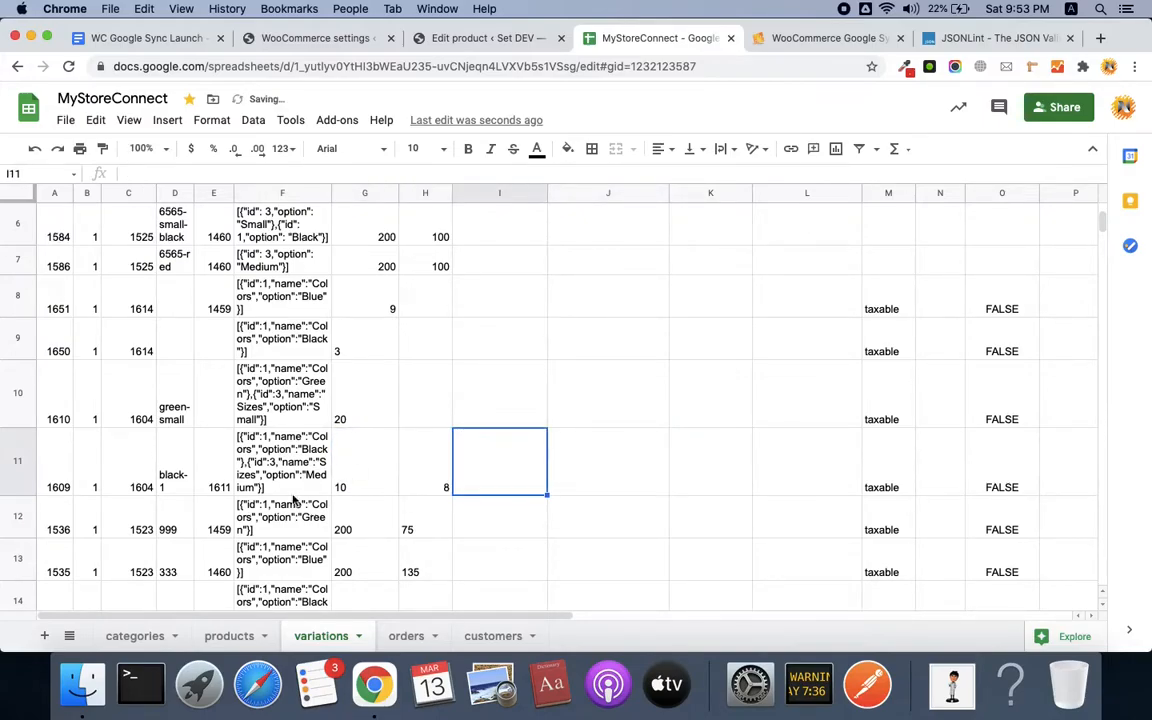
{"action": "left_click", "coordinate": [85, 483]}
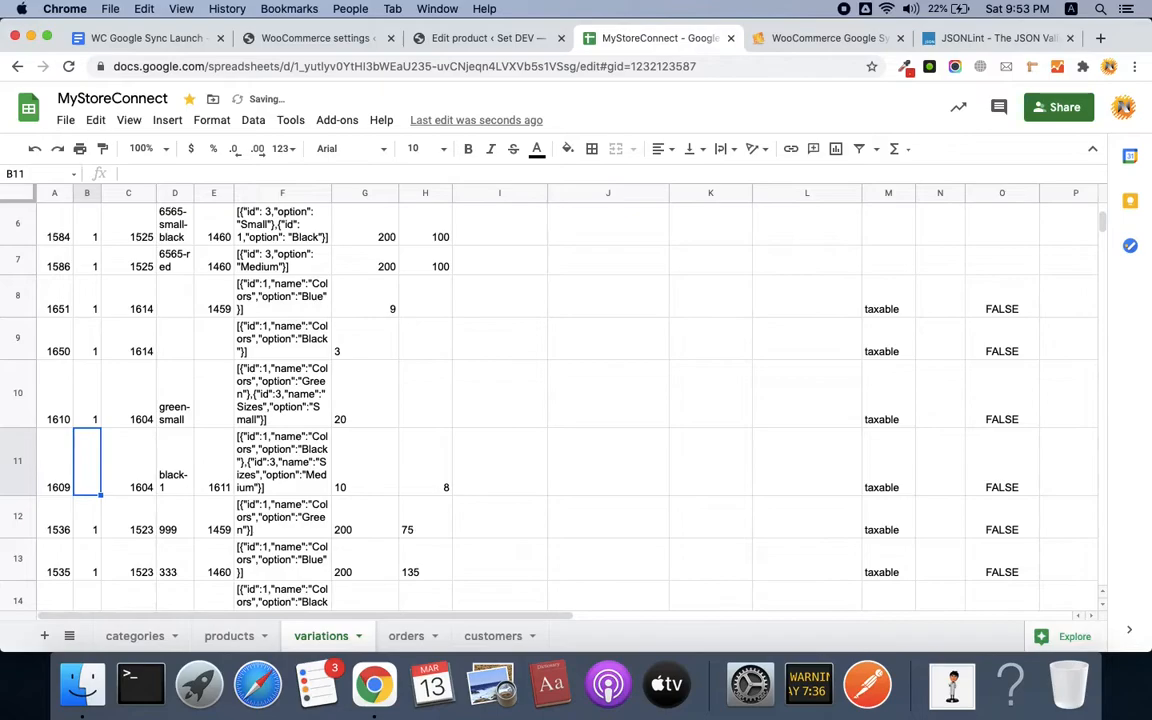
{"action": "scroll", "coordinate": [112, 445], "scroll_direction": "down", "scroll_amount": 5}
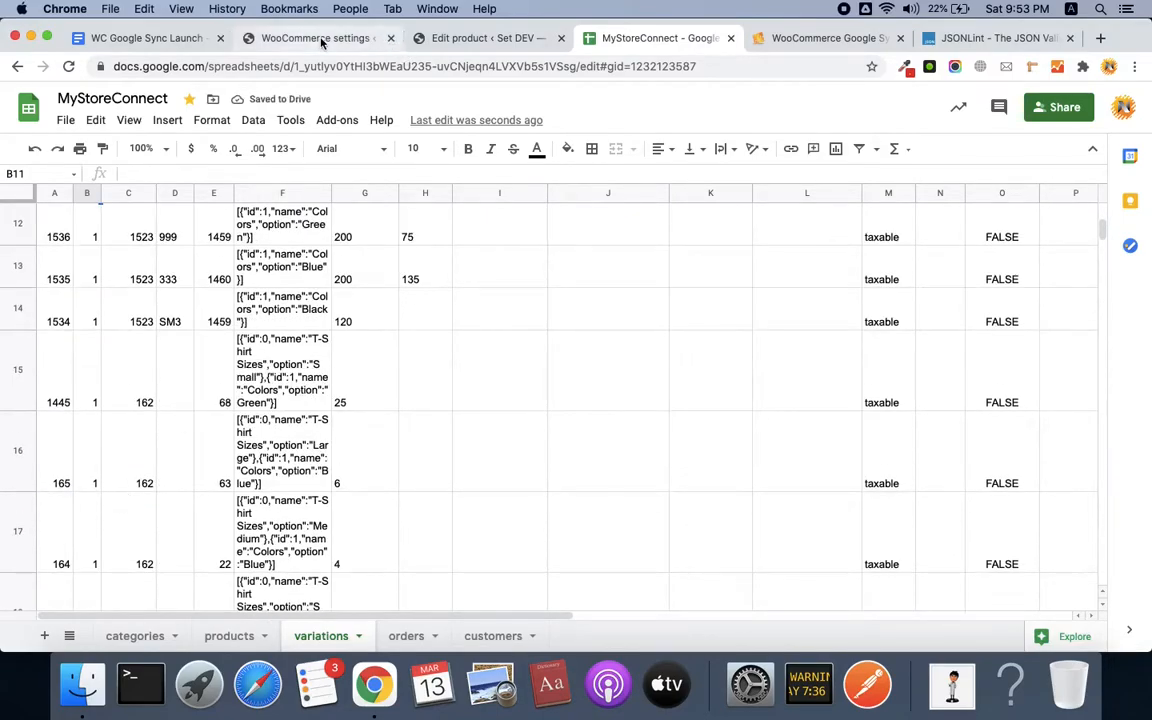
Step: In the plugin's Google Sync settings, choose Variations as the data type and run the sync
{"action": "left_click", "coordinate": [320, 40]}
{"action": "scroll", "coordinate": [668, 266], "scroll_direction": "up", "scroll_amount": 5}
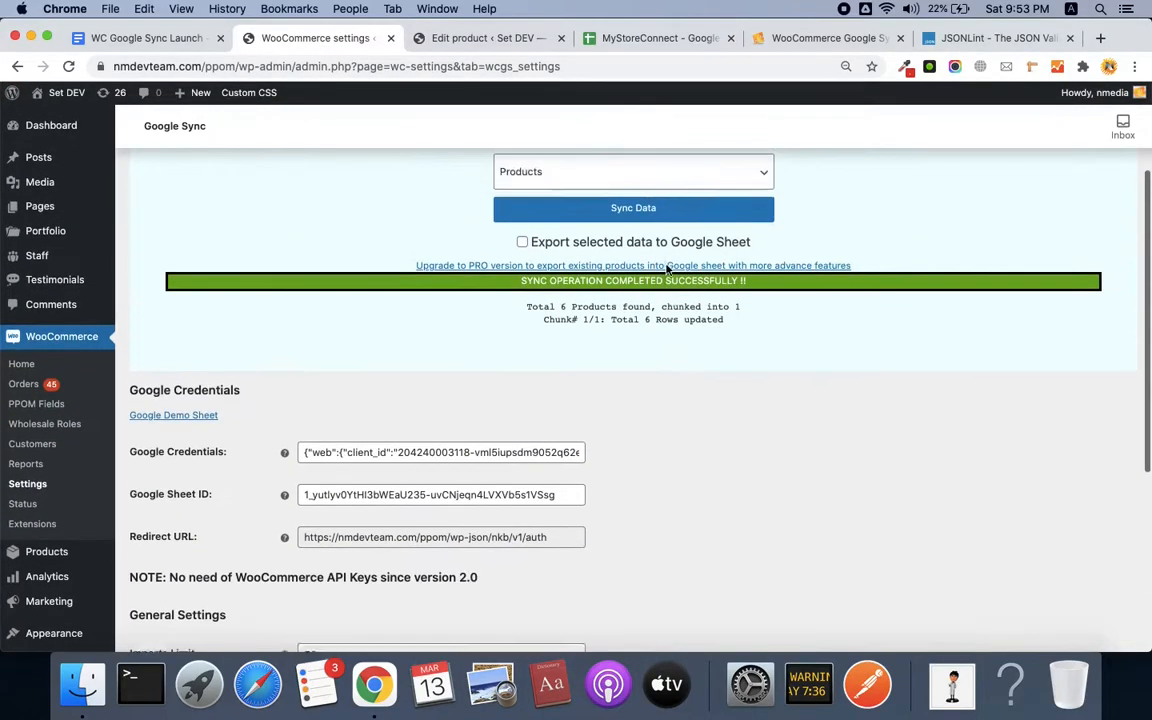
{"action": "left_click", "coordinate": [645, 229]}
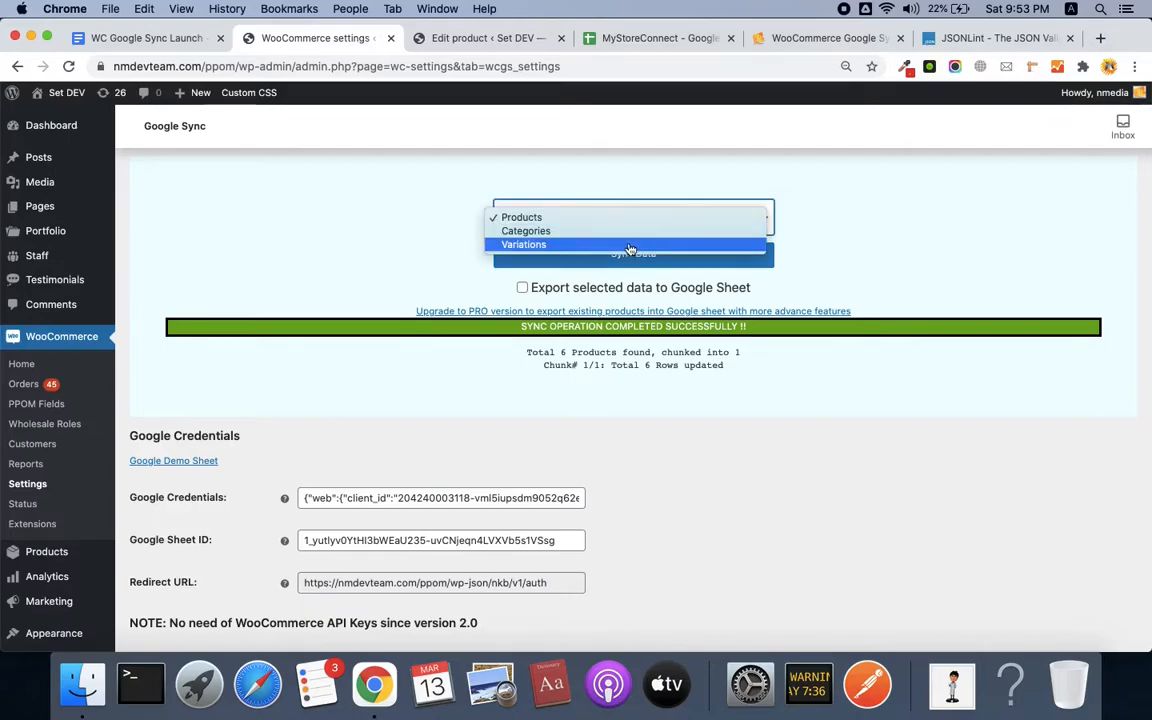
{"action": "left_click", "coordinate": [630, 246]}
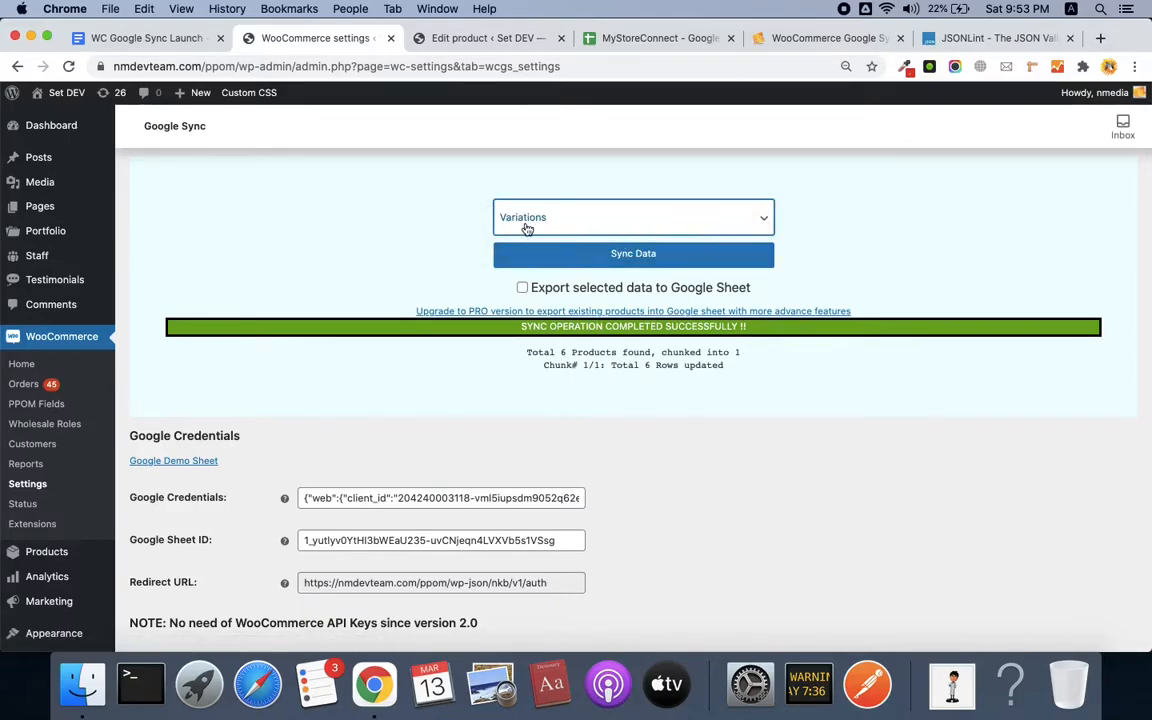
{"action": "left_click", "coordinate": [590, 268]}
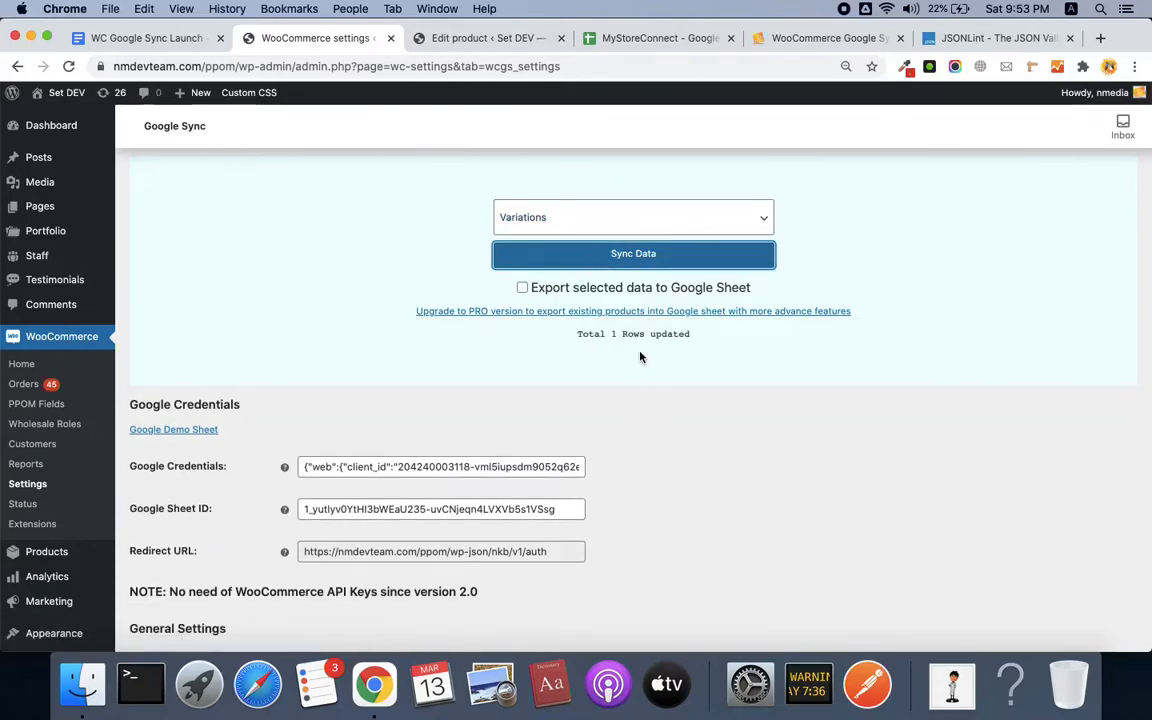
Step: Reload the product's edit page and check the size and sale price of variation #1609
{"action": "left_click", "coordinate": [447, 40]}
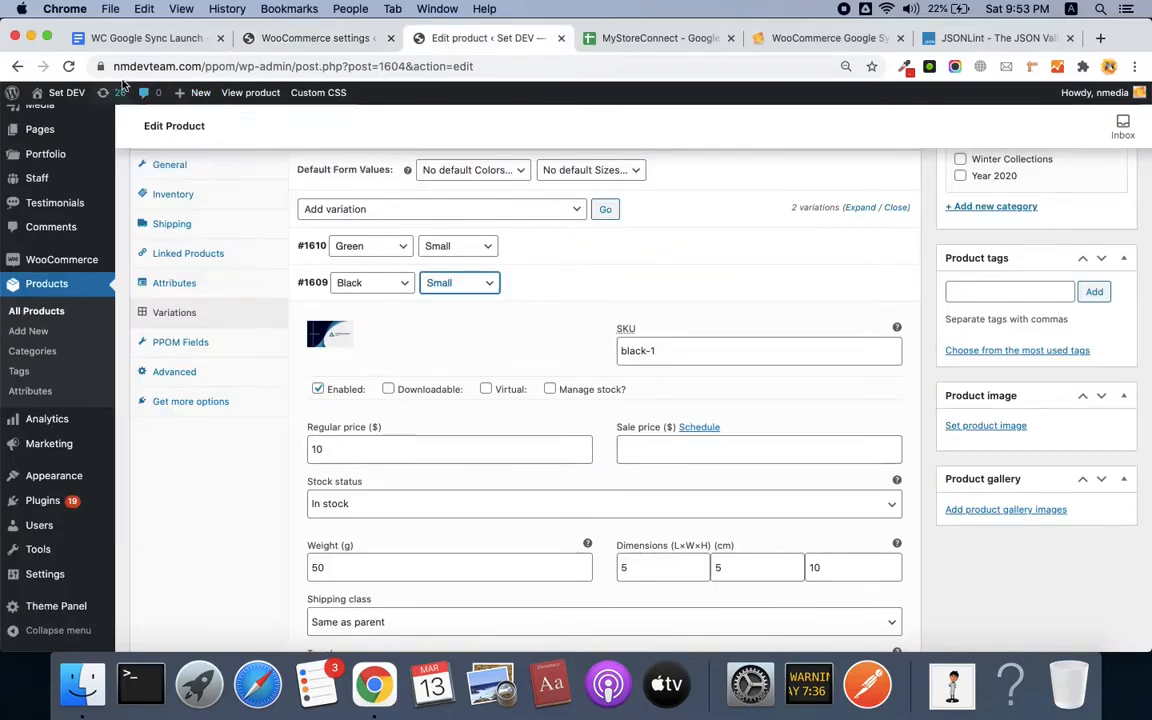
{"action": "left_click", "coordinate": [70, 66]}
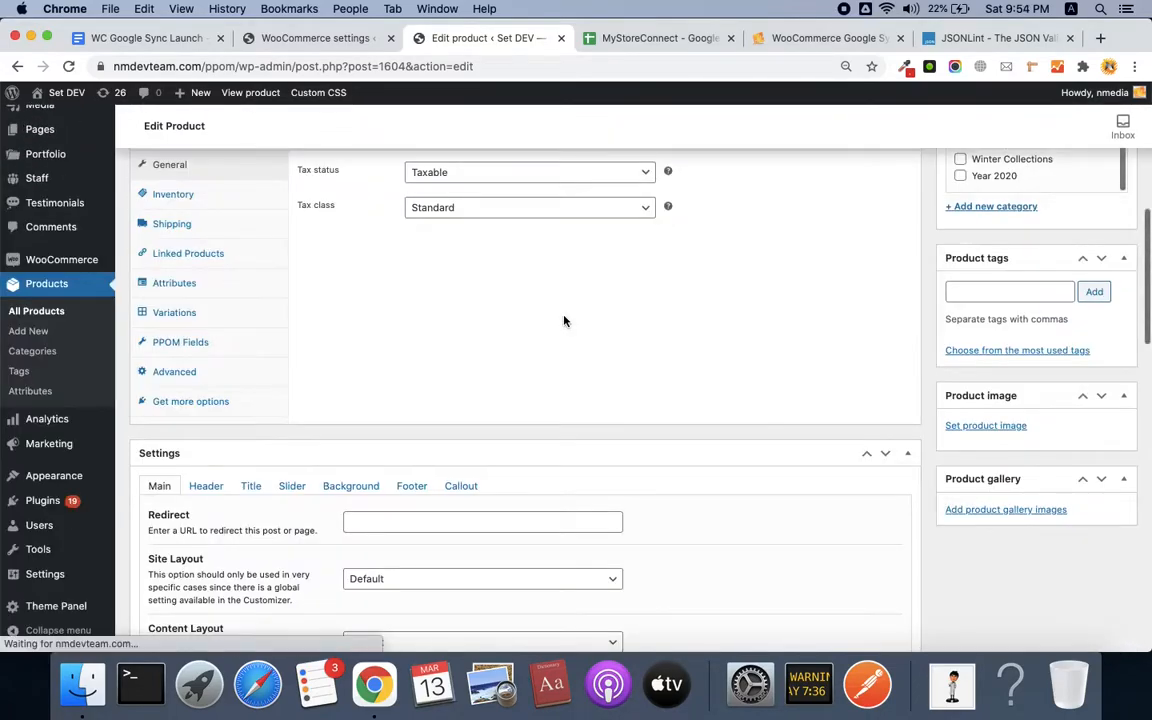
{"action": "left_click", "coordinate": [236, 342]}
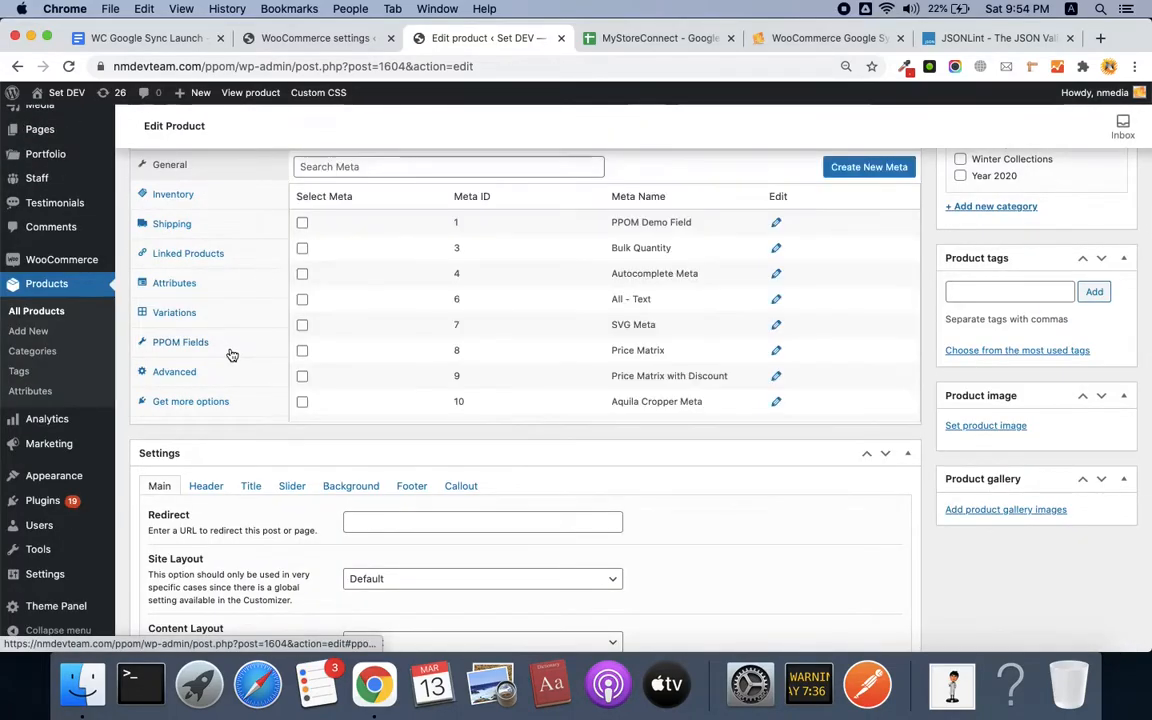
{"action": "left_click", "coordinate": [230, 322]}
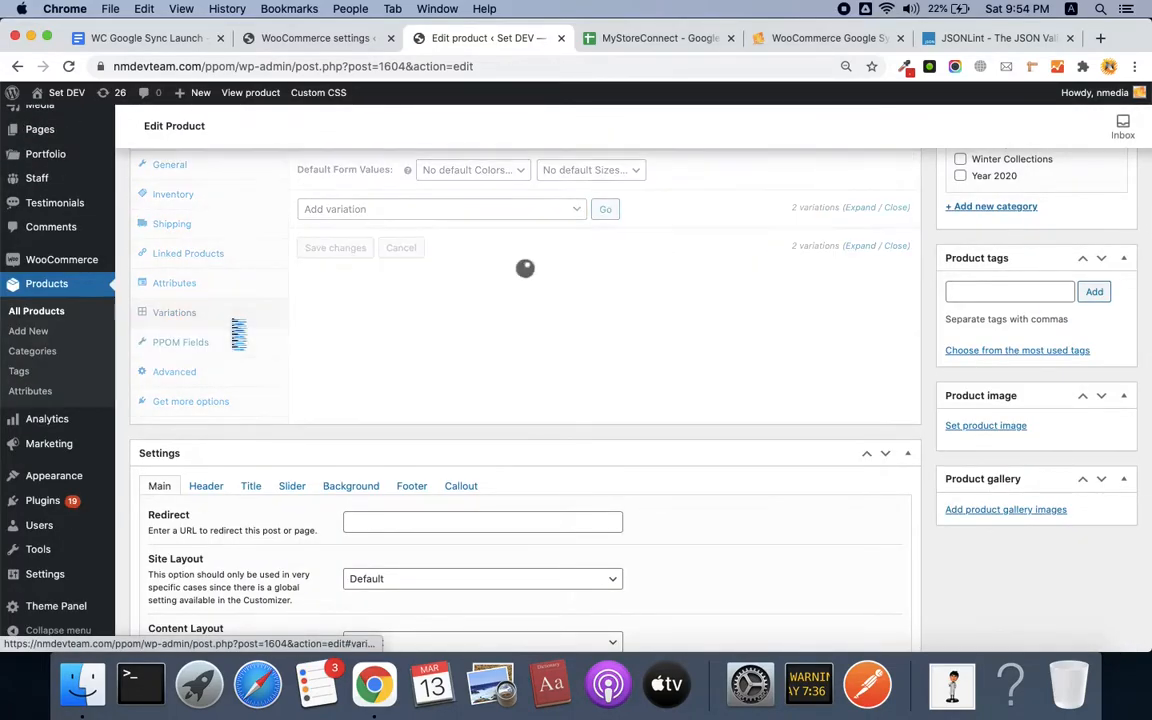
{"action": "left_click", "coordinate": [573, 299]}
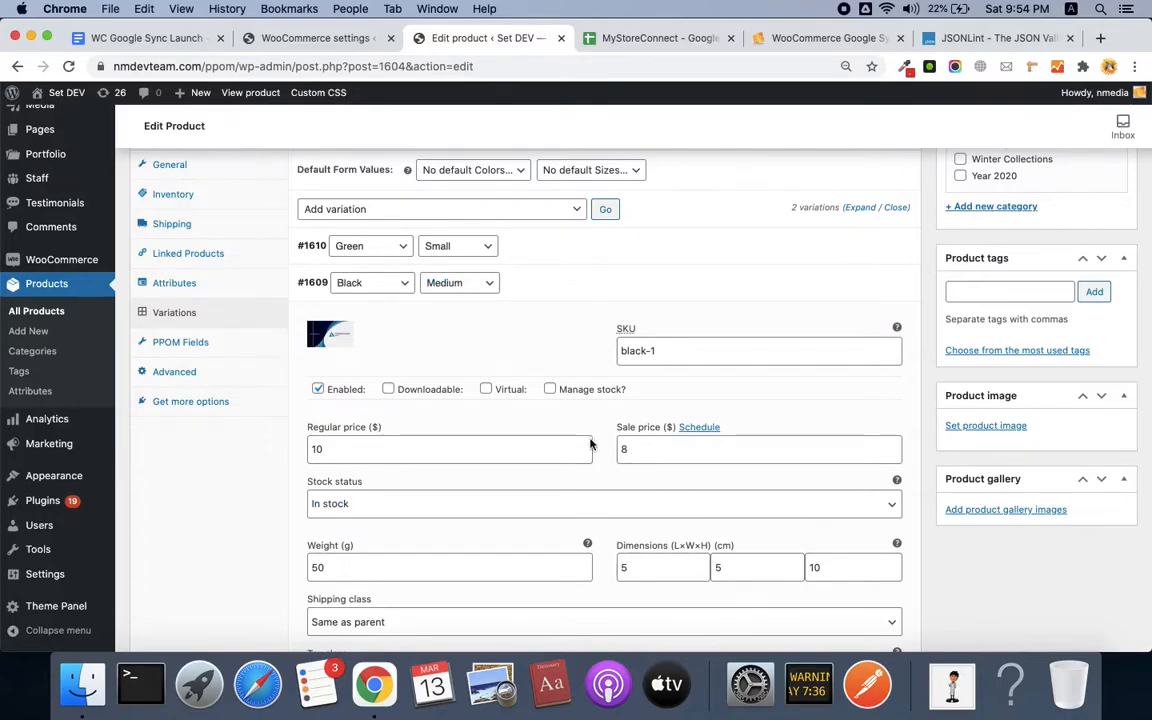
{"action": "scroll", "coordinate": [641, 444], "scroll_direction": "down", "scroll_amount": 2}
{"action": "left_click", "coordinate": [632, 371]}
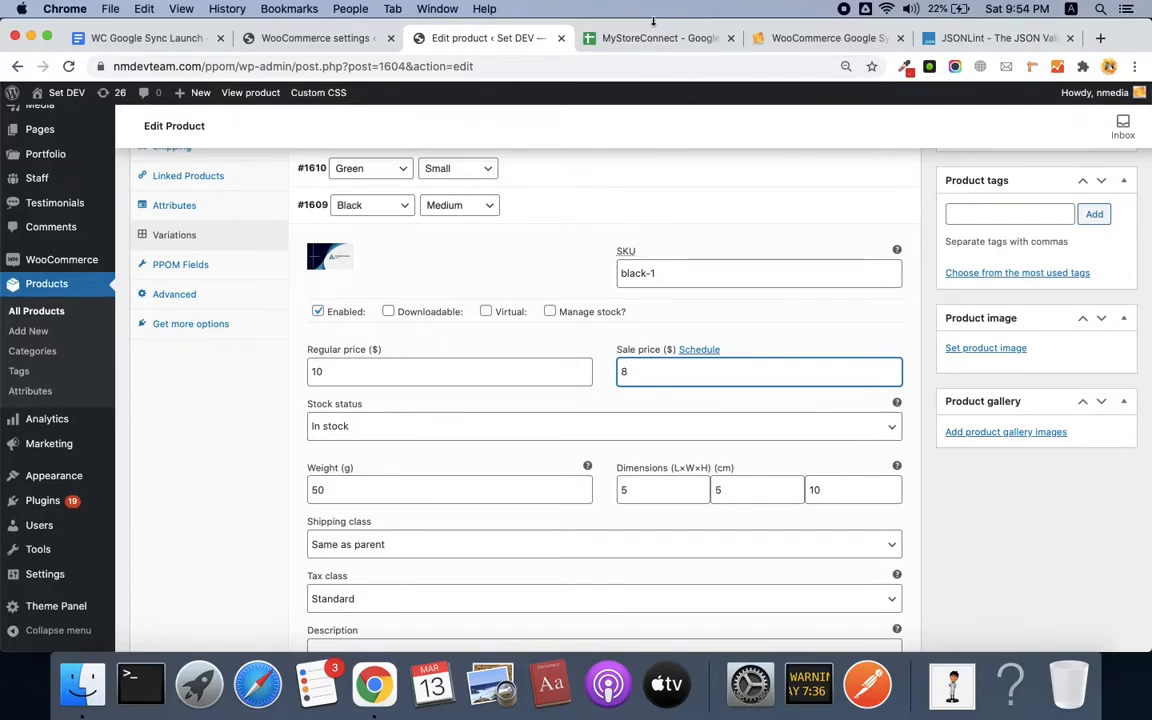
Step: In the variations sheet, set the width to 15 in cell T11's dimensions JSON for variation 1609
{"action": "left_click", "coordinate": [586, 36]}
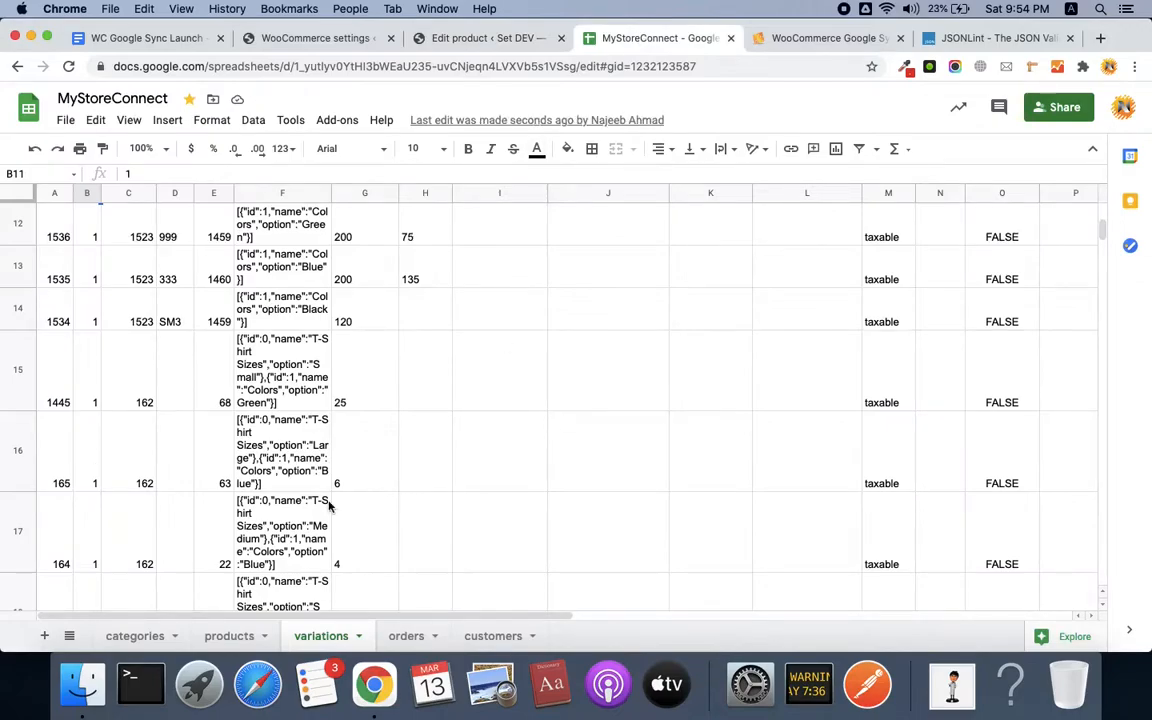
{"action": "scroll", "coordinate": [350, 420], "scroll_direction": "up", "scroll_amount": 5}
{"action": "scroll", "coordinate": [350, 420], "scroll_direction": "right", "scroll_amount": 1}
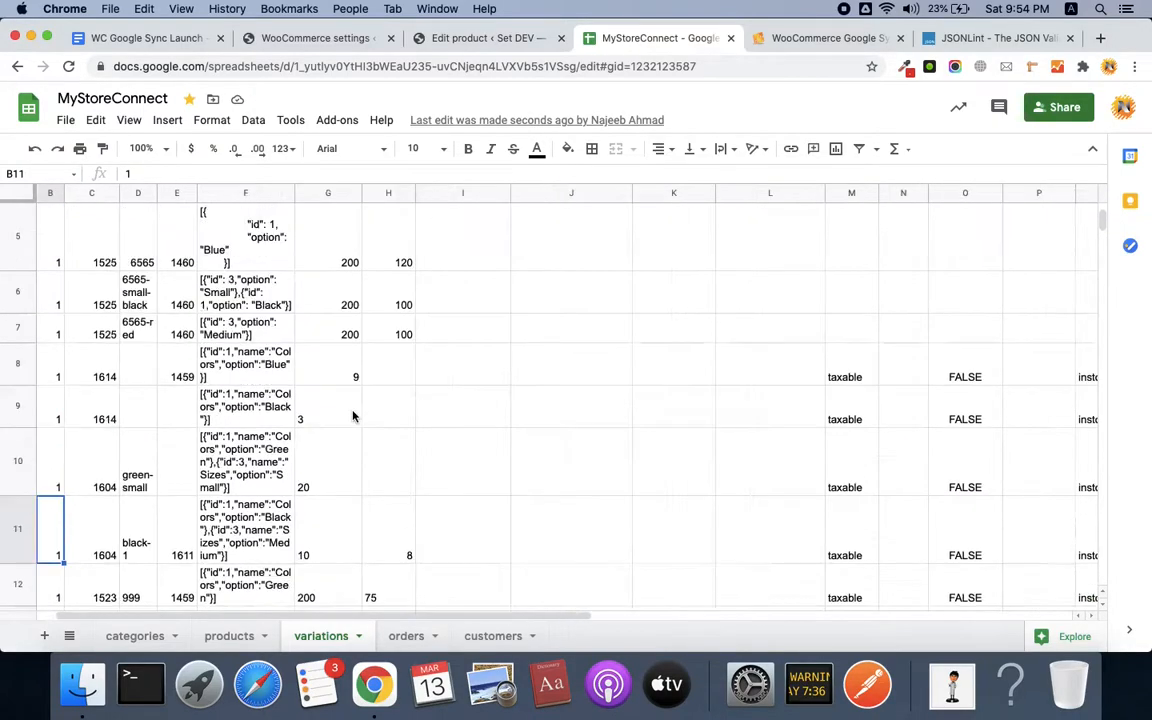
{"action": "scroll", "coordinate": [338, 527], "scroll_direction": "right", "scroll_amount": 5}
{"action": "scroll", "coordinate": [338, 527], "scroll_direction": "up", "scroll_amount": 1}
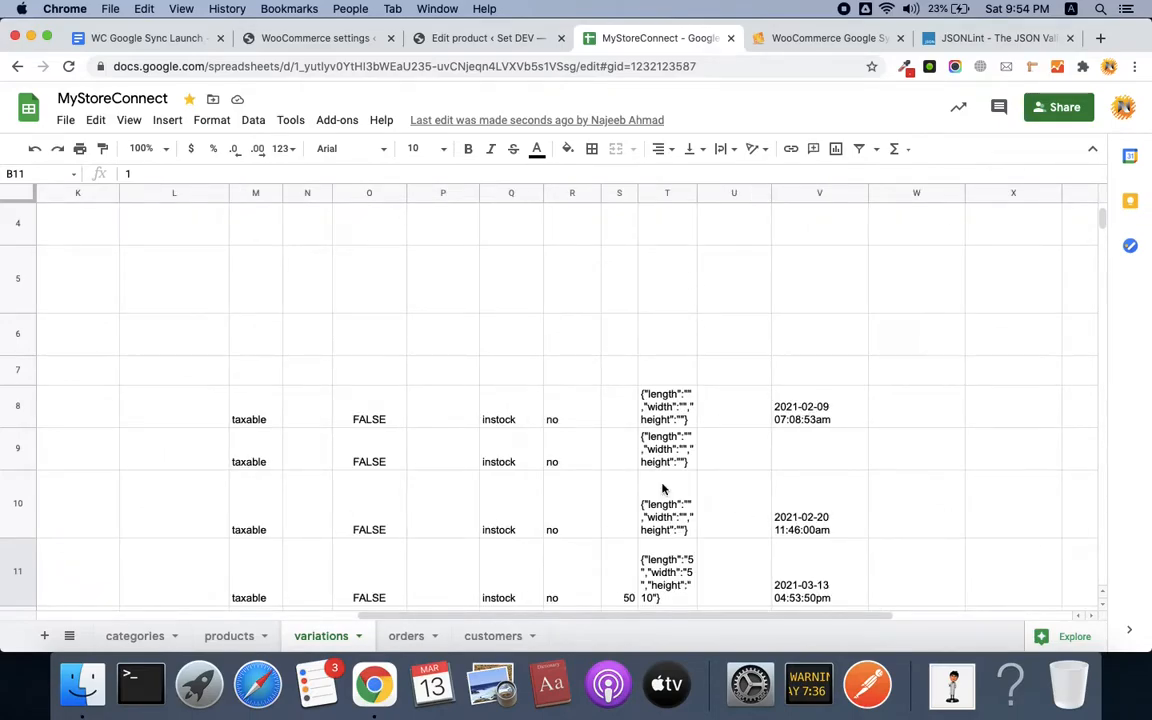
{"action": "scroll", "coordinate": [661, 483], "scroll_direction": "down", "scroll_amount": 2}
{"action": "scroll", "coordinate": [661, 483], "scroll_direction": "left", "scroll_amount": 1}
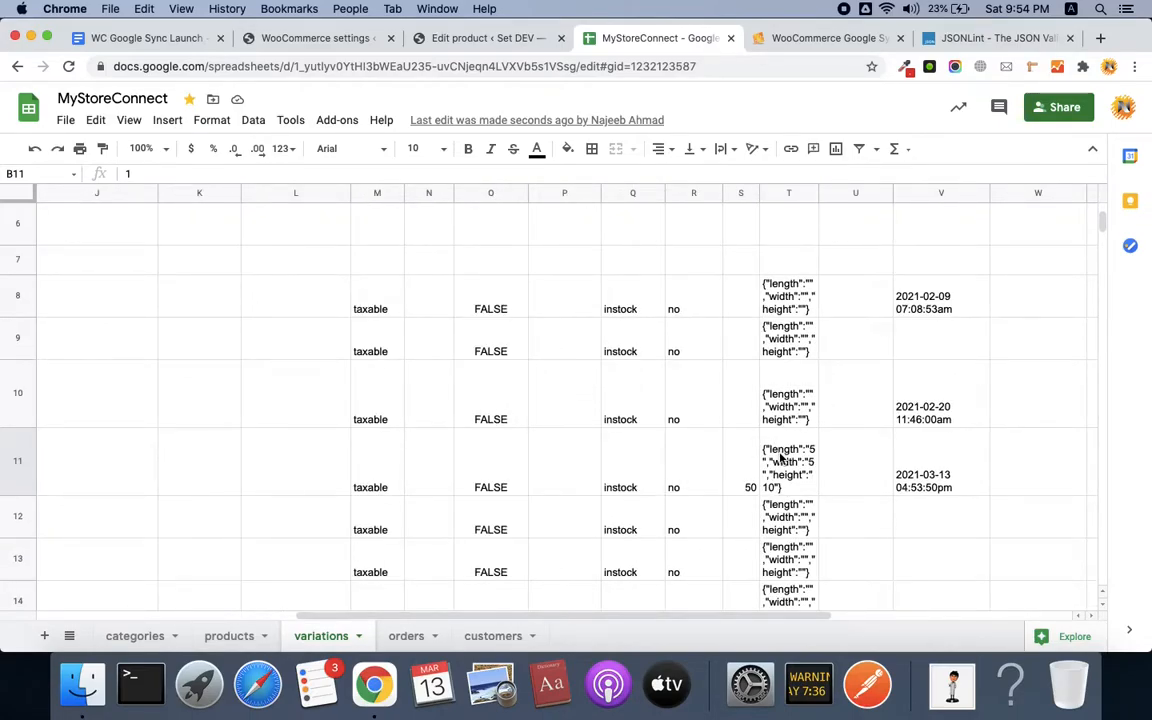
{"action": "left_click", "coordinate": [782, 457]}
{"action": "double_click", "coordinate": [782, 457]}
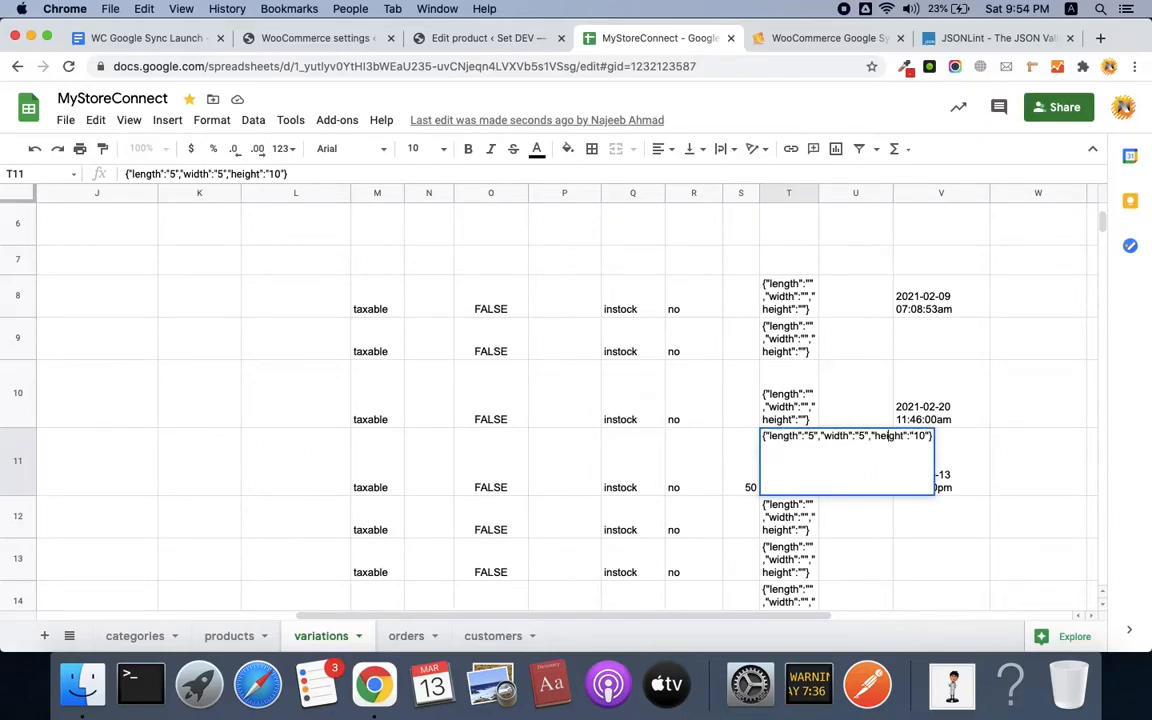
{"action": "type", "text": "1"}
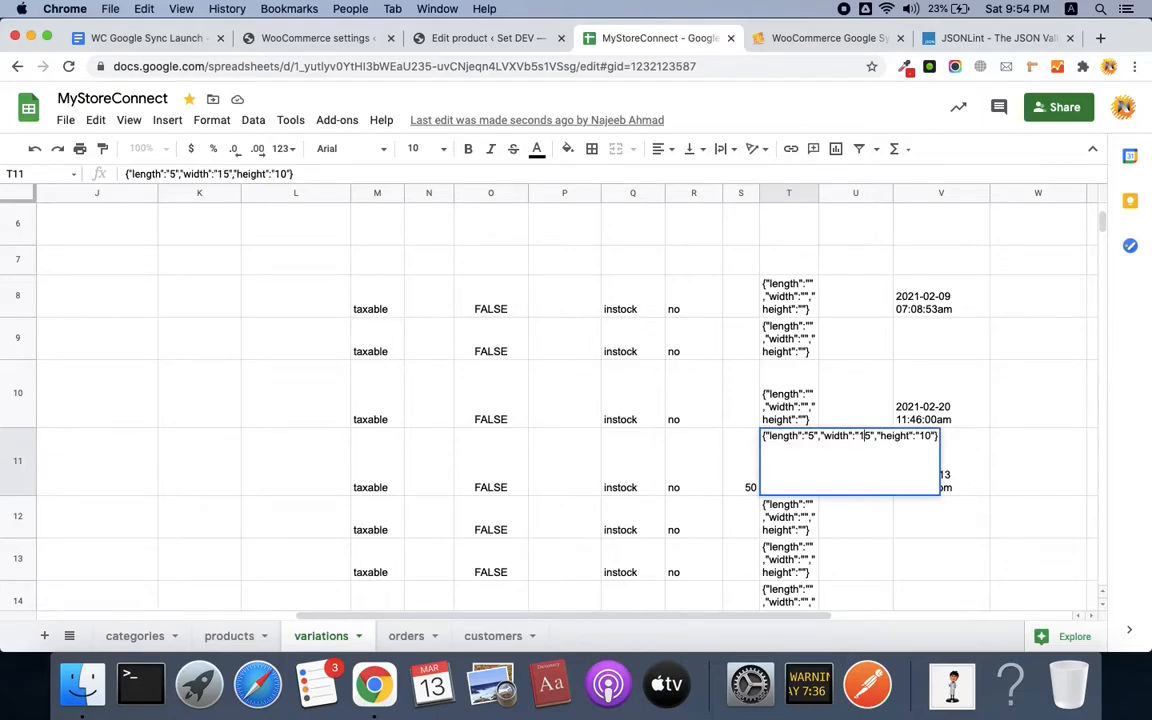
{"action": "key", "text": "Return"}
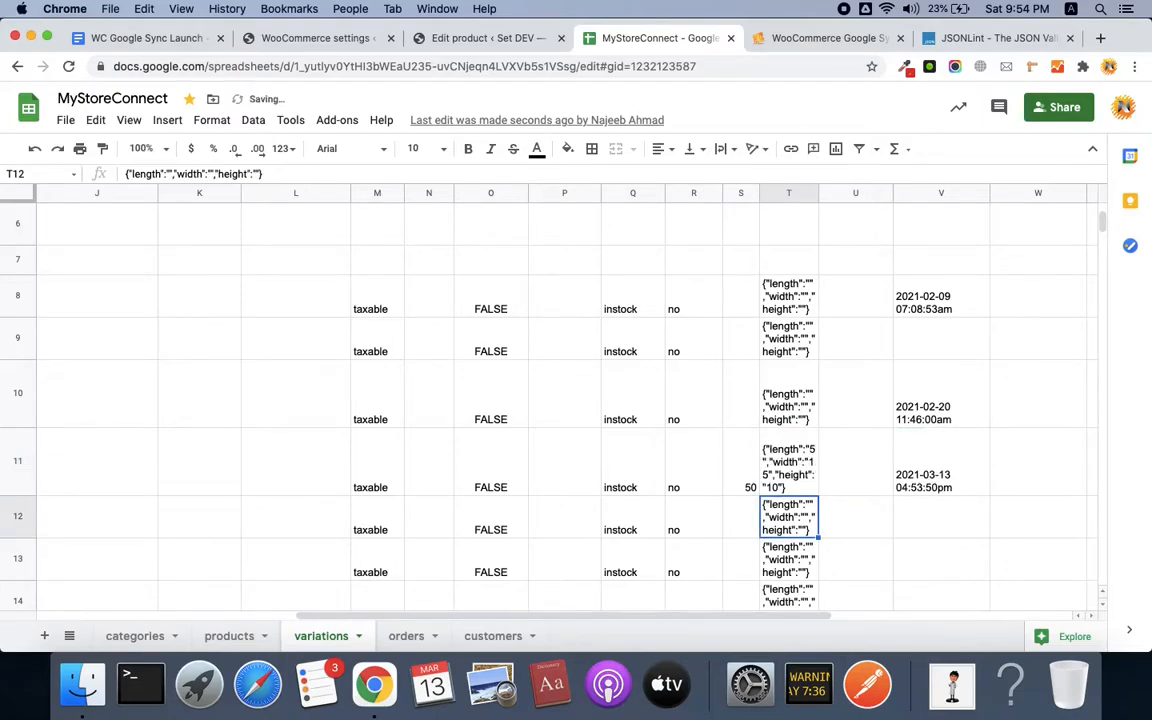
Step: Clear the value in cell B11 of the variation 1609 row and run the Variations sync again in the plugin settings
{"action": "key", "text": "Up"}
{"action": "key", "text": "Left"}
{"action": "key", "text": "Left"}
{"action": "key", "text": "Left"}
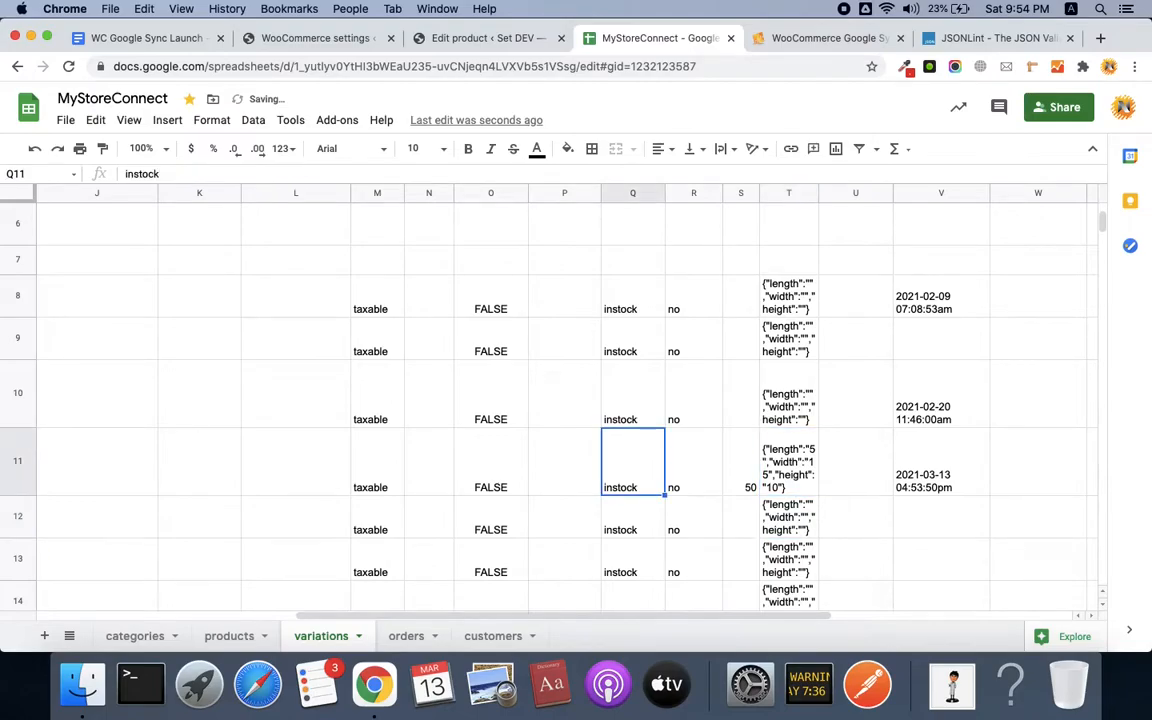
{"action": "key", "text": "Left"}
{"action": "key", "text": "Left"}
{"action": "key", "text": "Left"}
{"action": "key", "text": "Left"}
{"action": "key", "text": "Left"}
{"action": "key", "text": "Left"}
{"action": "key", "text": "Left"}
{"action": "key", "text": "Left"}
{"action": "key", "text": "Left"}
{"action": "key", "text": "Left"}
{"action": "key", "text": "Left"}
{"action": "key", "text": "Left"}
{"action": "key", "text": "Left"}
{"action": "key", "text": "Left"}
{"action": "key", "text": "Left"}
{"action": "key", "text": "Left"}
{"action": "key", "text": "Right"}
{"action": "key", "text": "Delete"}
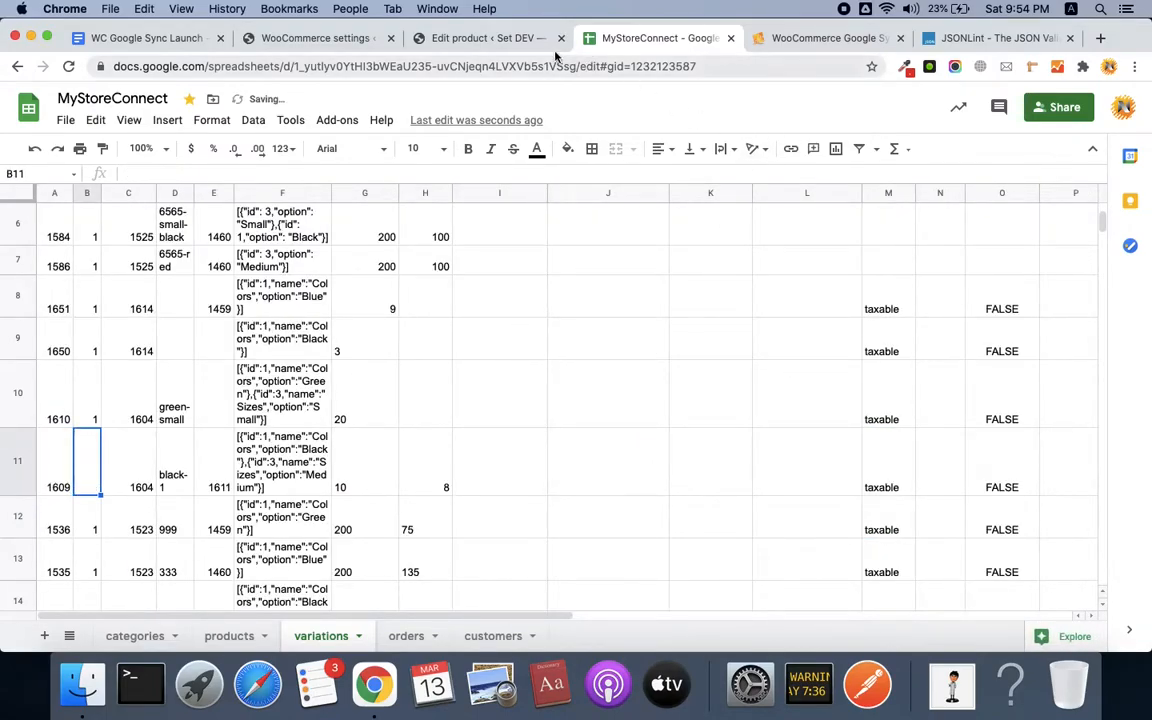
{"action": "left_click", "coordinate": [318, 38]}
{"action": "left_click", "coordinate": [585, 252]}
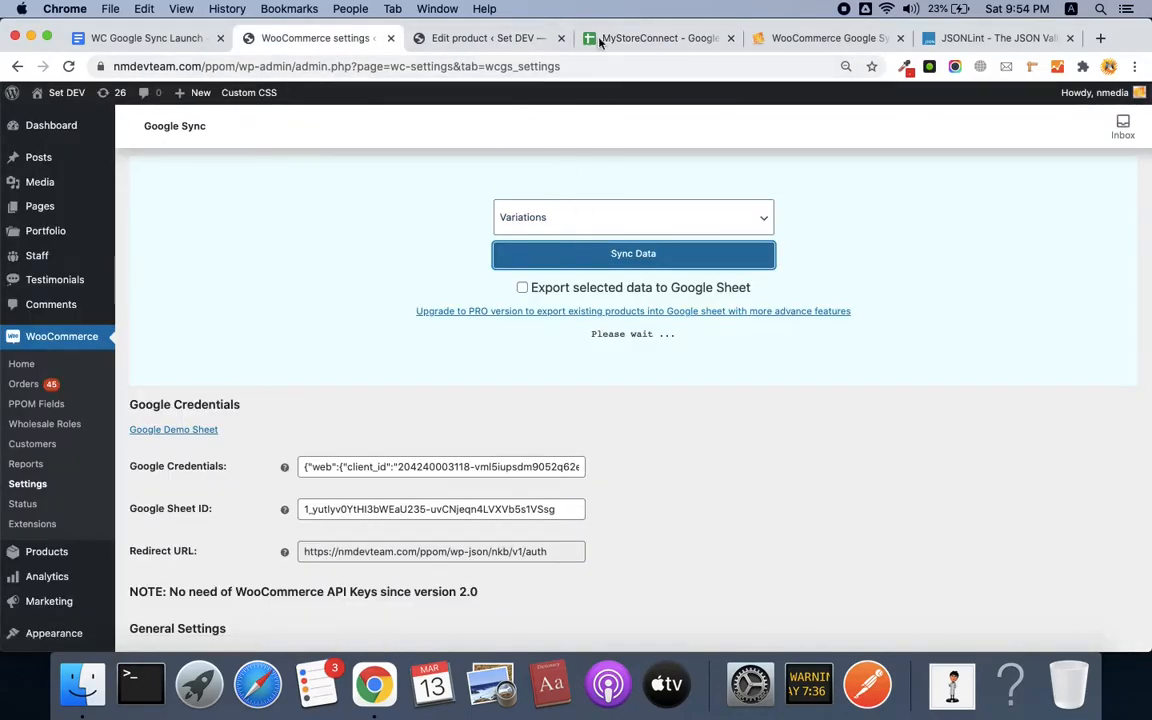
Step: Reload the product's edit page and check the width dimension of variation #1609
{"action": "left_click", "coordinate": [490, 38]}
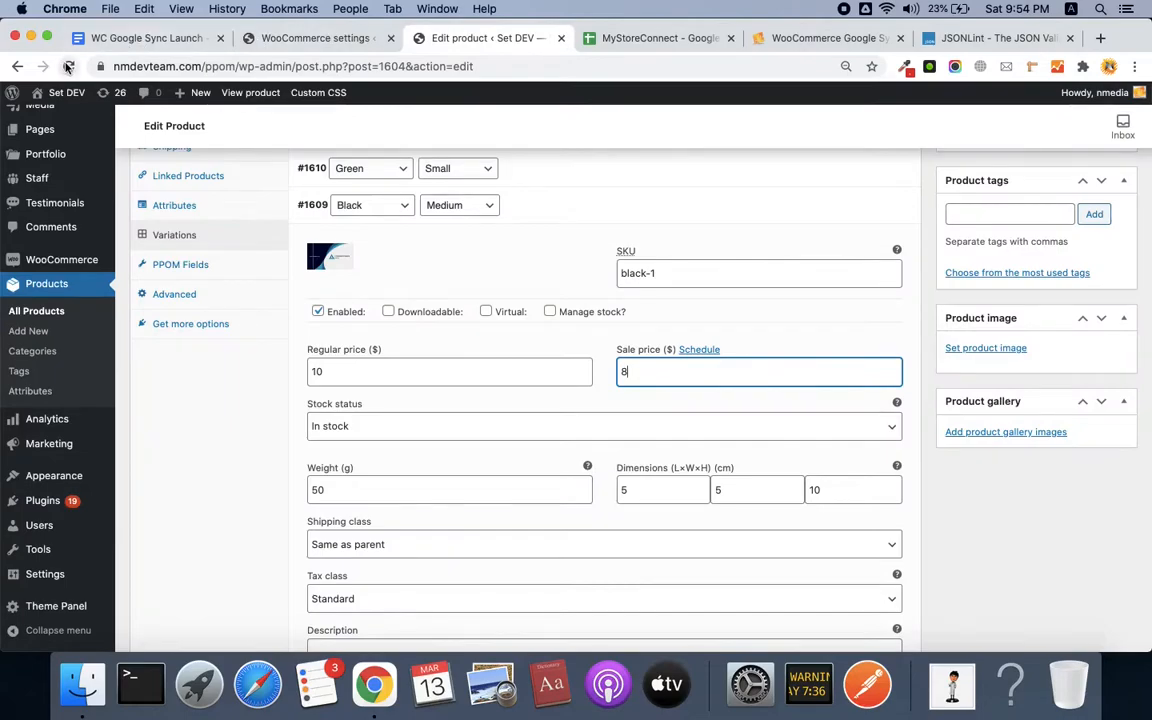
{"action": "left_click", "coordinate": [67, 66]}
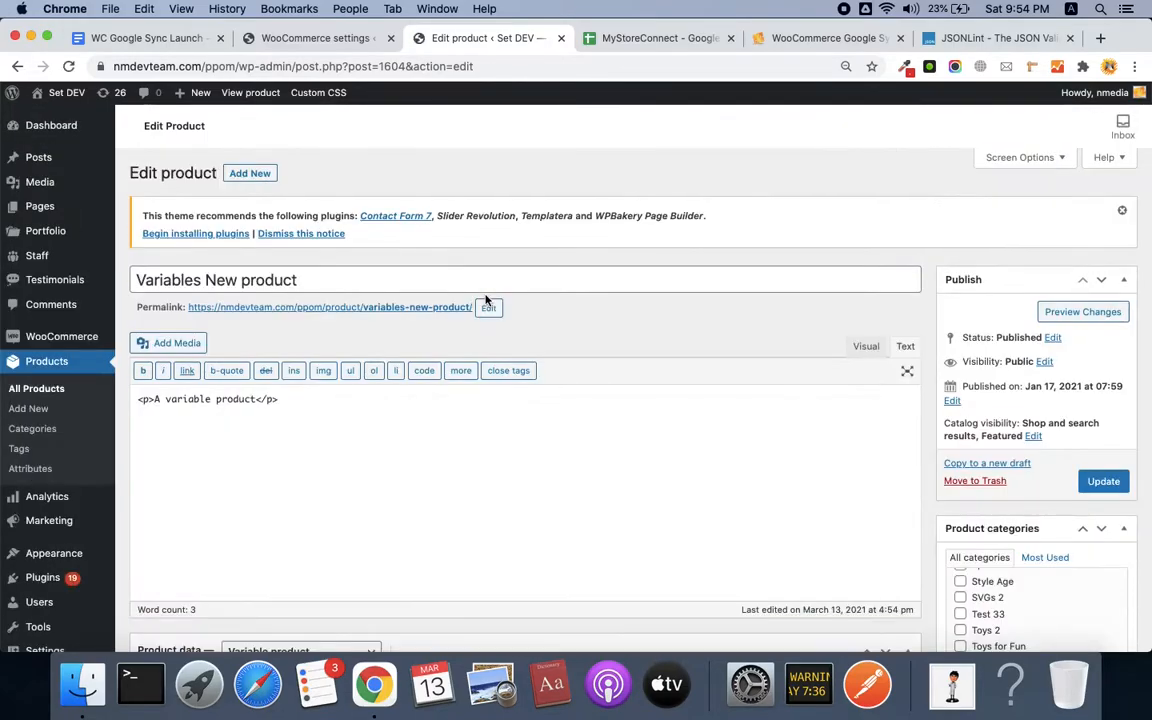
{"action": "scroll", "coordinate": [486, 300], "scroll_direction": "down", "scroll_amount": 6}
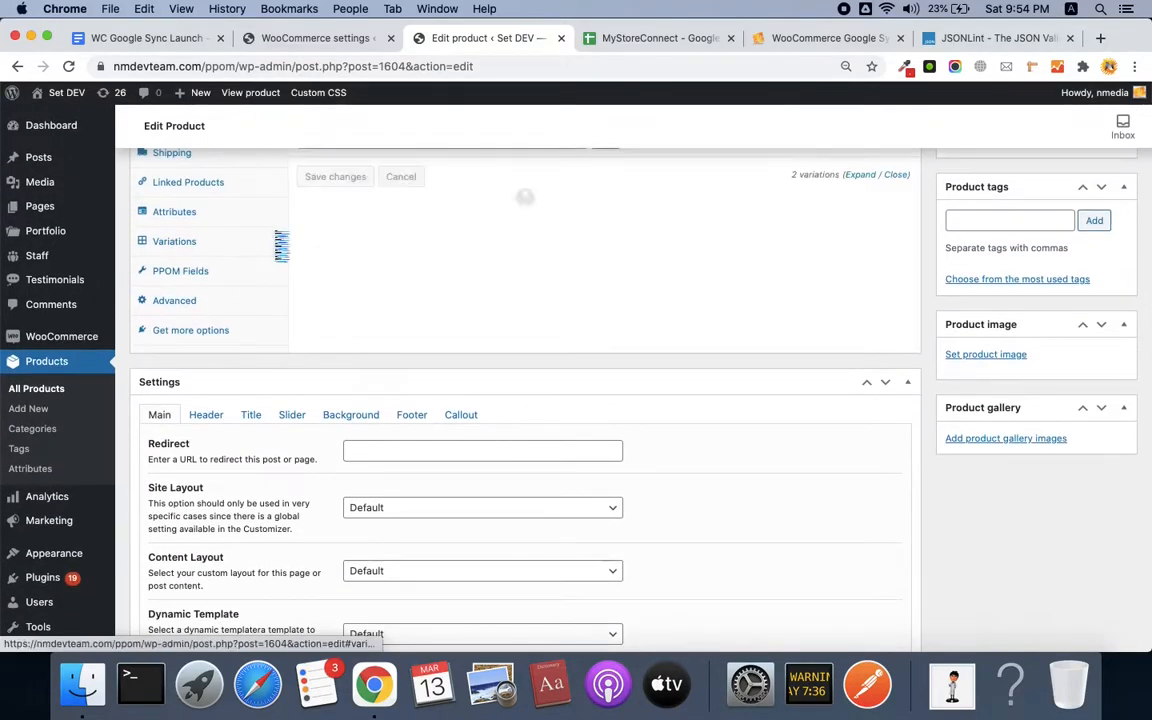
{"action": "left_click", "coordinate": [620, 228]}
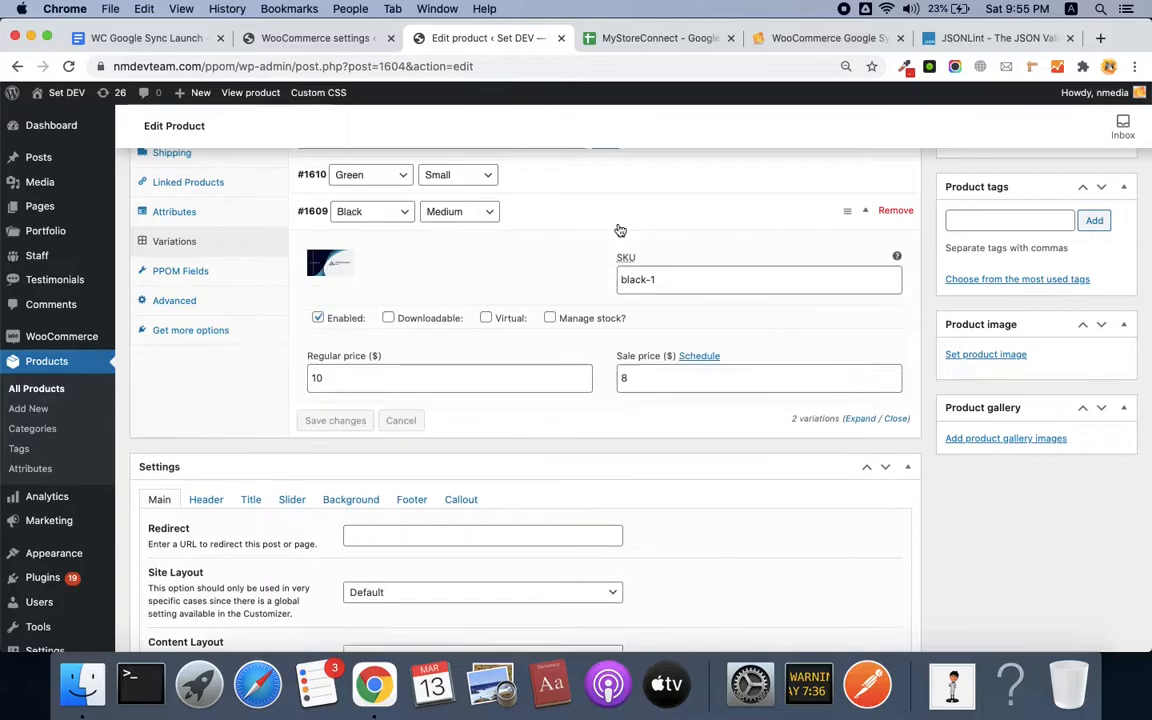
{"action": "double_click", "coordinate": [738, 500]}
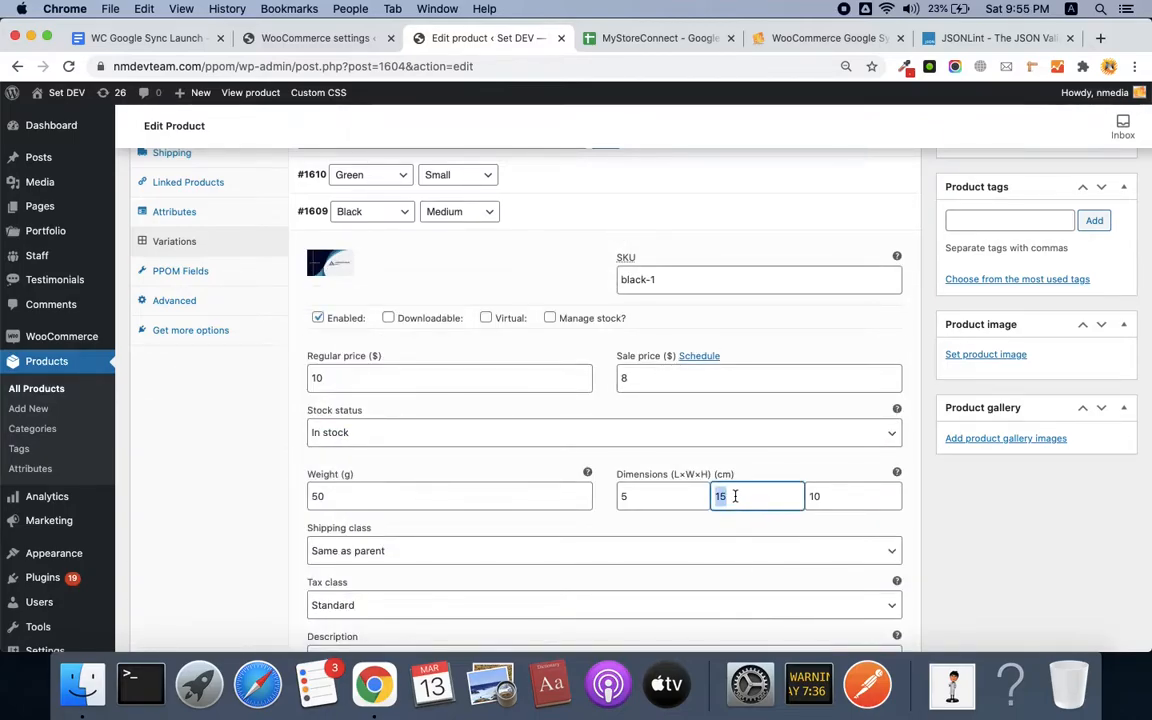
{"action": "double_click", "coordinate": [742, 498]}
Step: Return to the Video Tutorial outline in the WC Google Sync Launch document and go to the Sync-Back (Export) item
{"action": "left_click", "coordinate": [613, 38]}
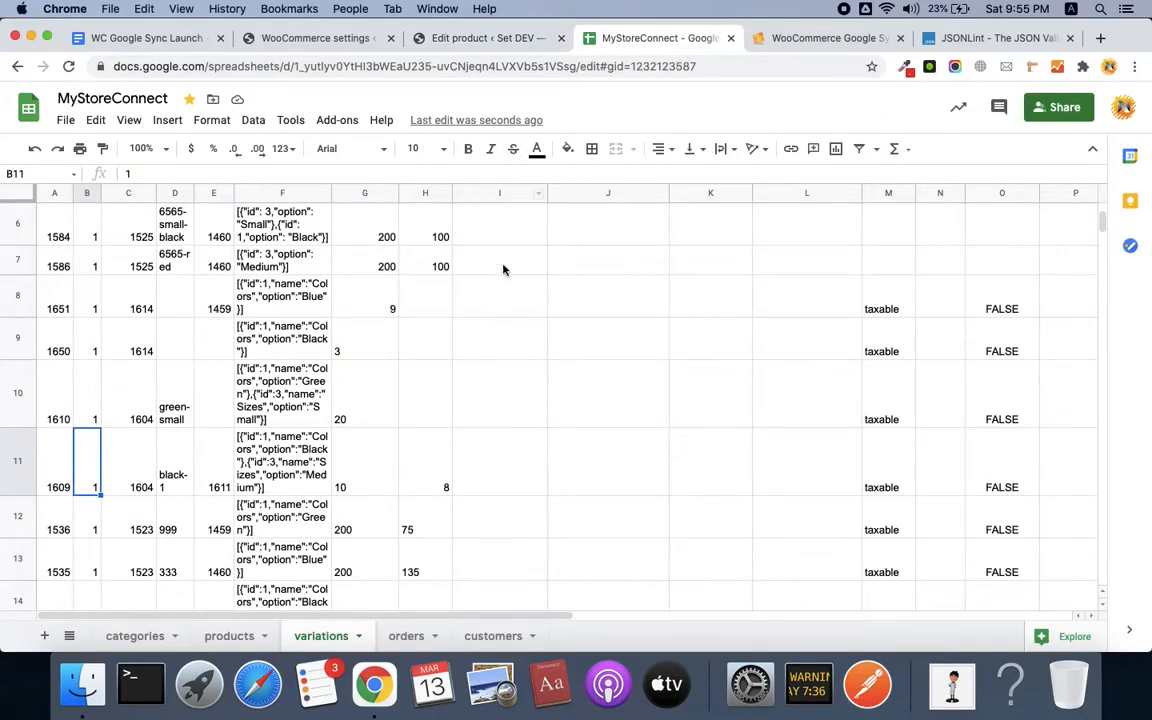
{"action": "left_click", "coordinate": [148, 38]}
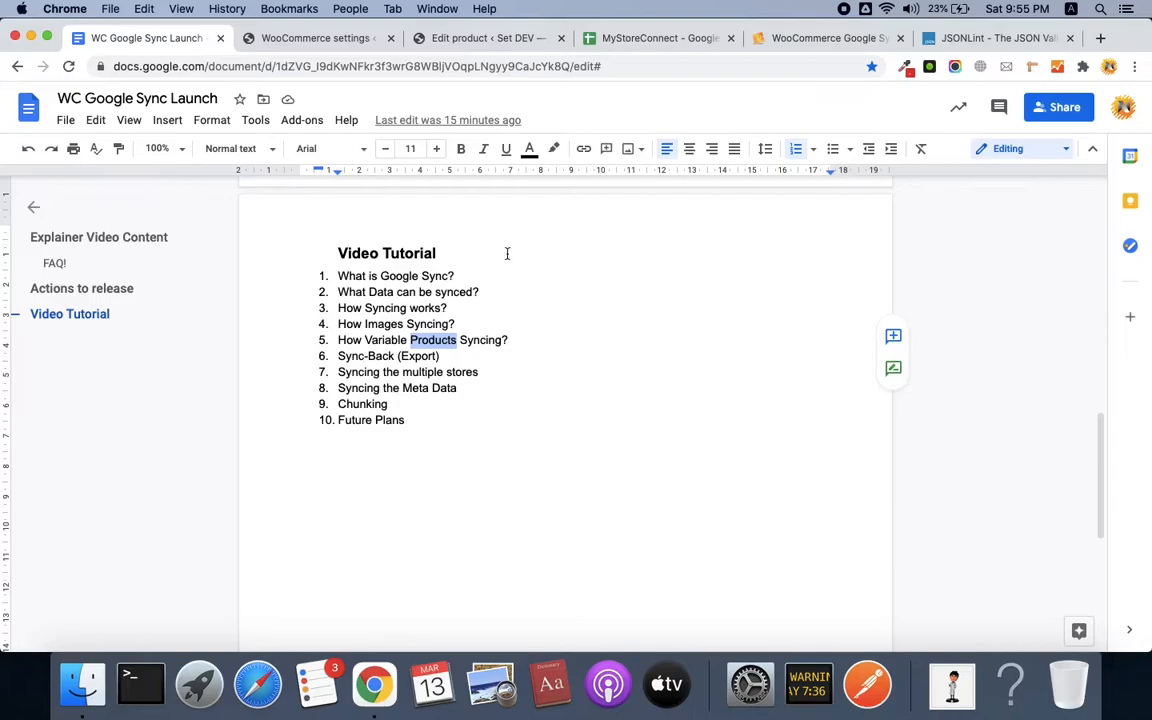
{"action": "left_click", "coordinate": [396, 352]}
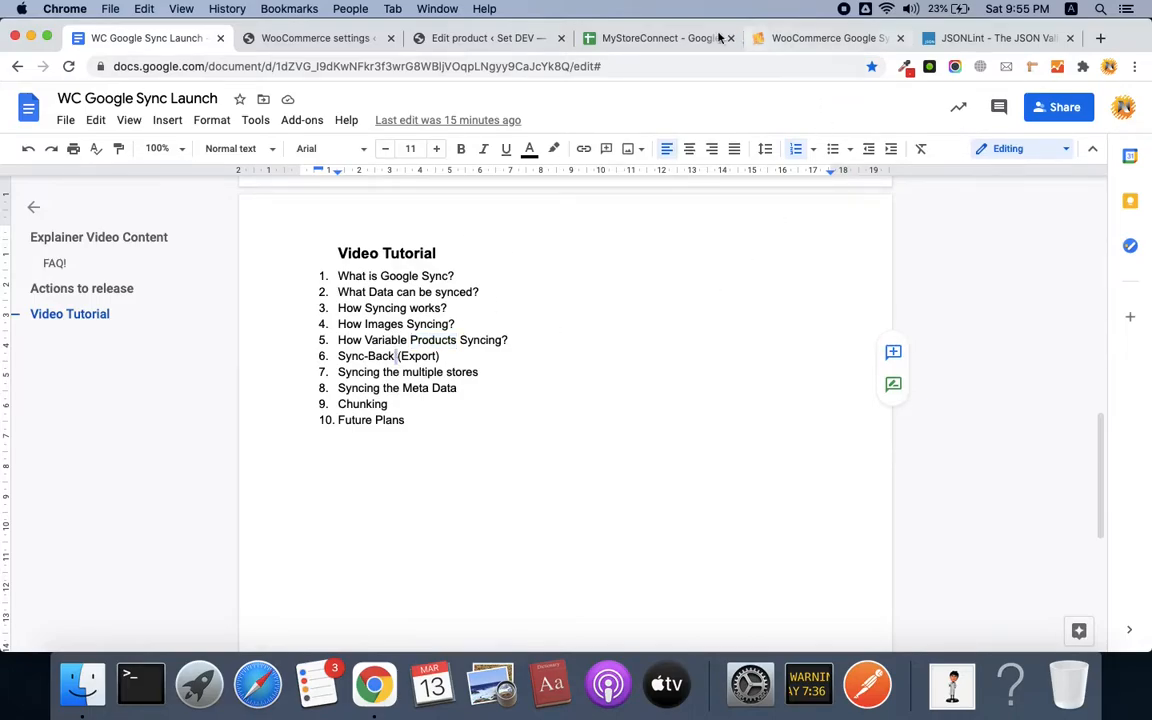
Step: Examine the products sheet down to its last filled row and select the first empty name cell, C48
{"action": "left_click", "coordinate": [625, 38]}
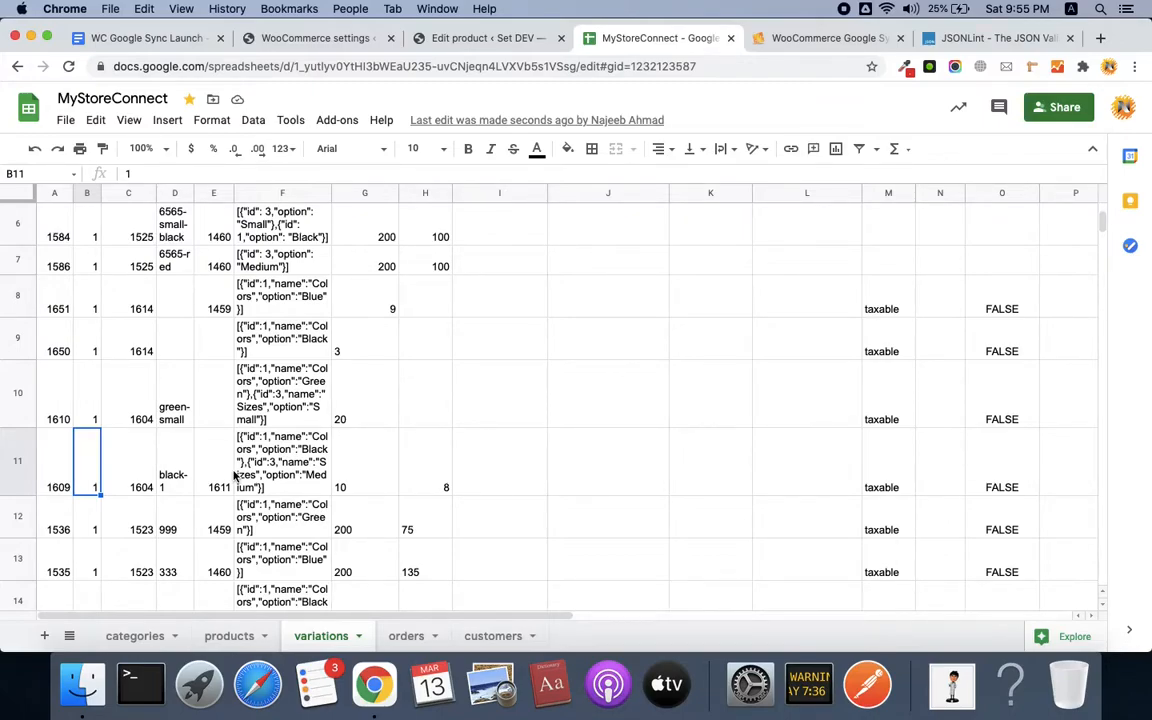
{"action": "left_click", "coordinate": [229, 636]}
{"action": "scroll", "coordinate": [343, 380], "scroll_direction": "down", "scroll_amount": 5}
{"action": "scroll", "coordinate": [343, 380], "scroll_direction": "down", "scroll_amount": 10}
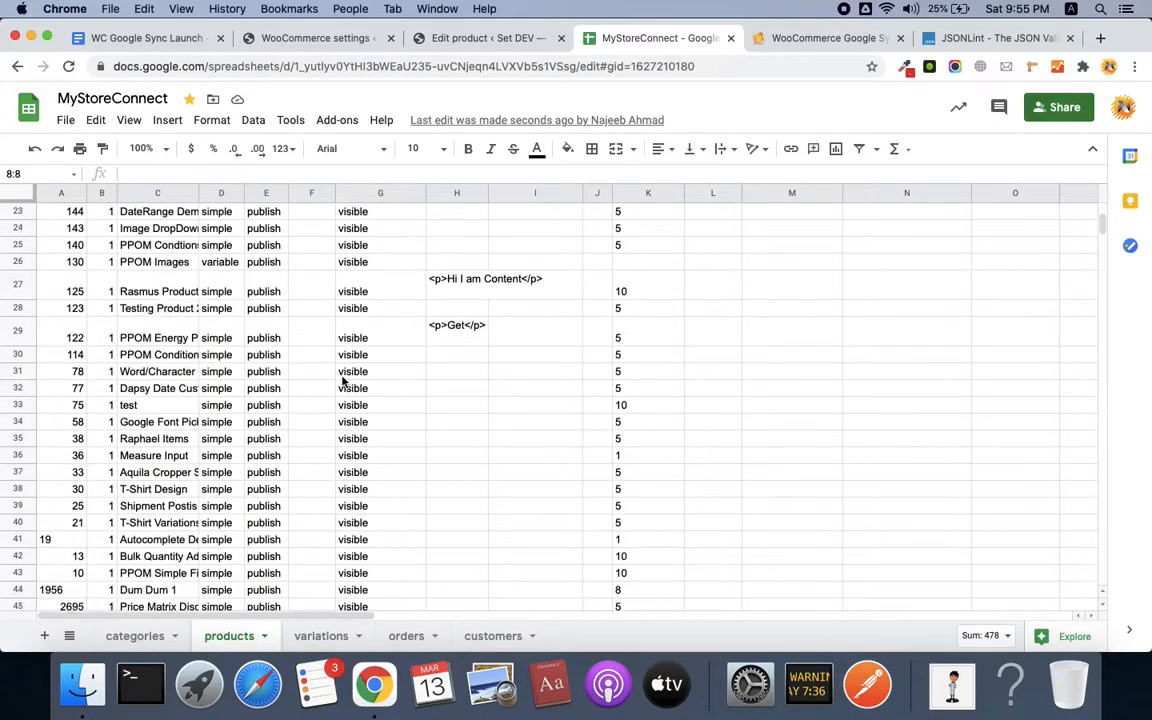
{"action": "scroll", "coordinate": [343, 380], "scroll_direction": "down", "scroll_amount": 1}
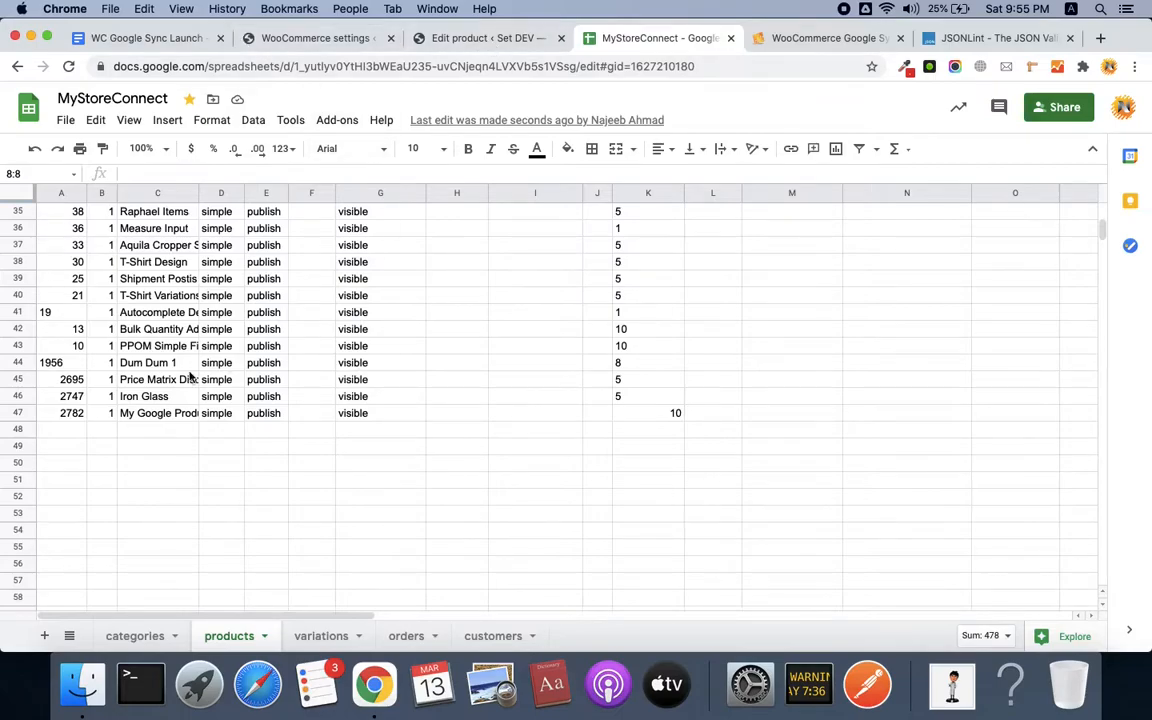
{"action": "left_click", "coordinate": [126, 430]}
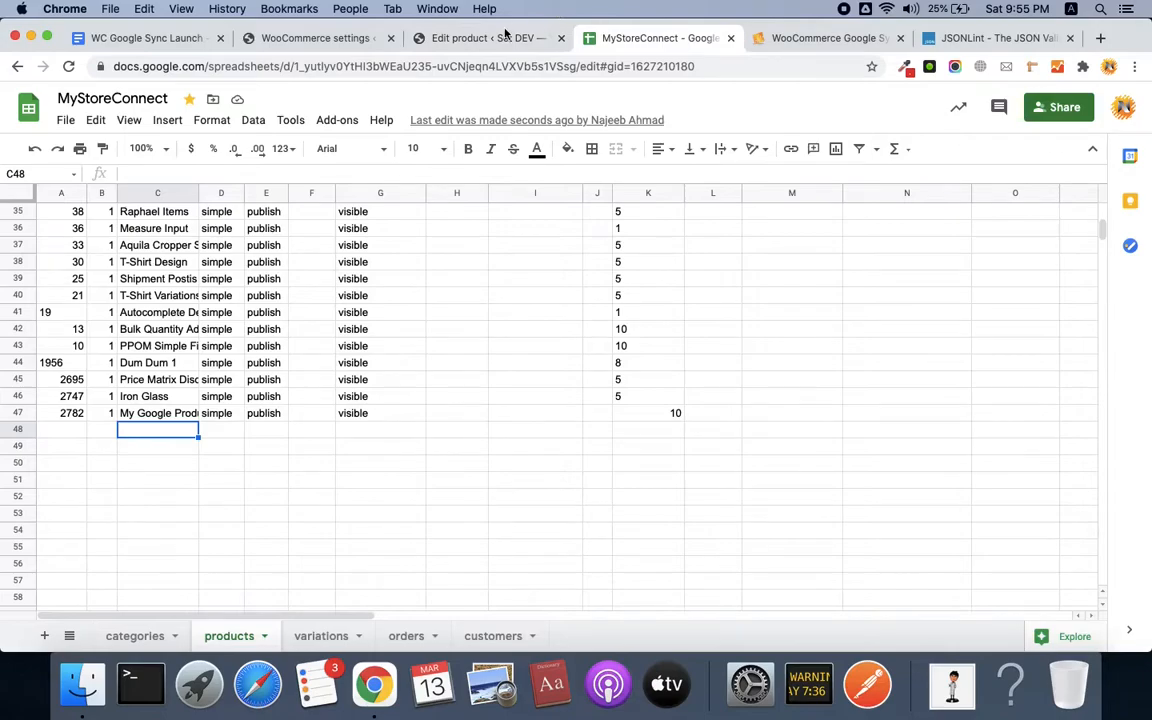
Step: In the plugin's Google Sync settings, choose Products as the data type
{"action": "left_click", "coordinate": [487, 40]}
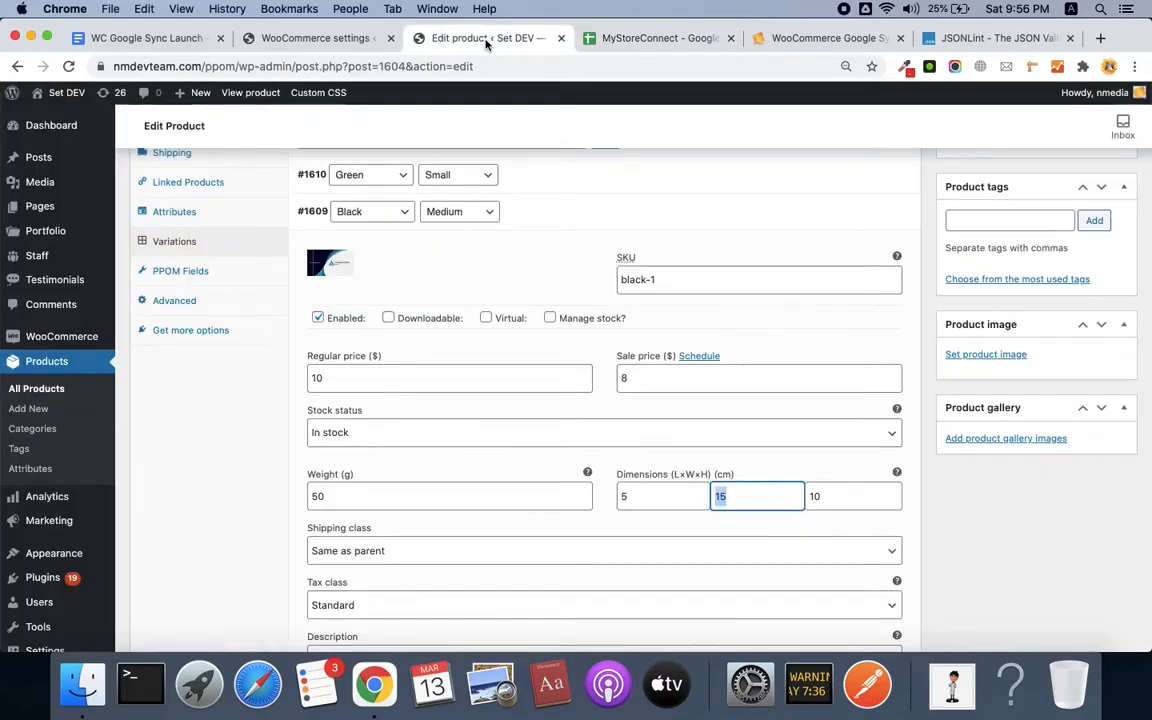
{"action": "left_click", "coordinate": [316, 40]}
{"action": "left_click", "coordinate": [581, 234]}
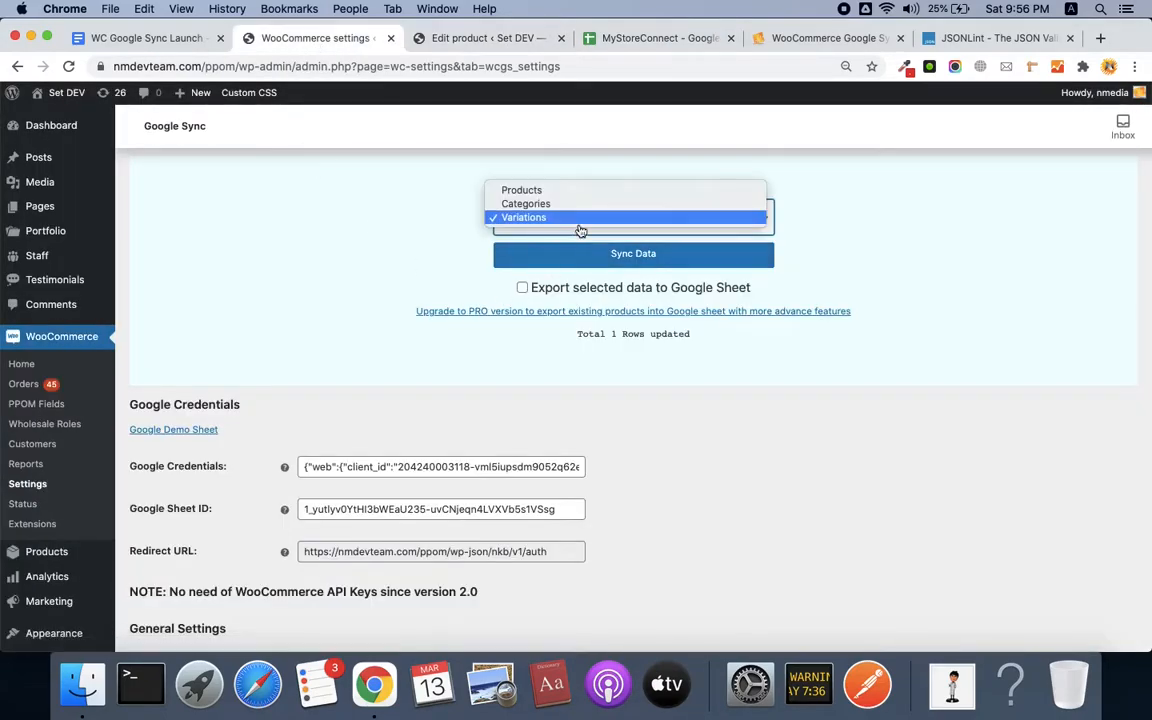
{"action": "left_click", "coordinate": [580, 195]}
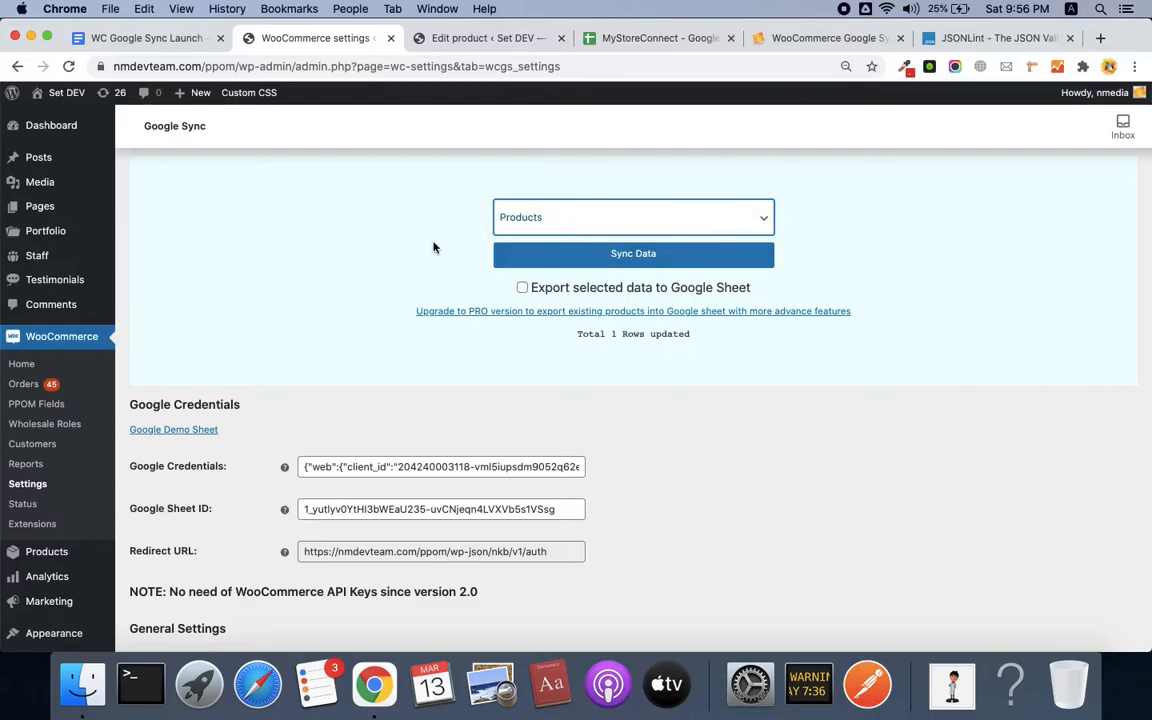
Step: Export the Products data to the Google Sheet and check the rows from row 48 down in the products sheet
{"action": "left_click", "coordinate": [522, 289]}
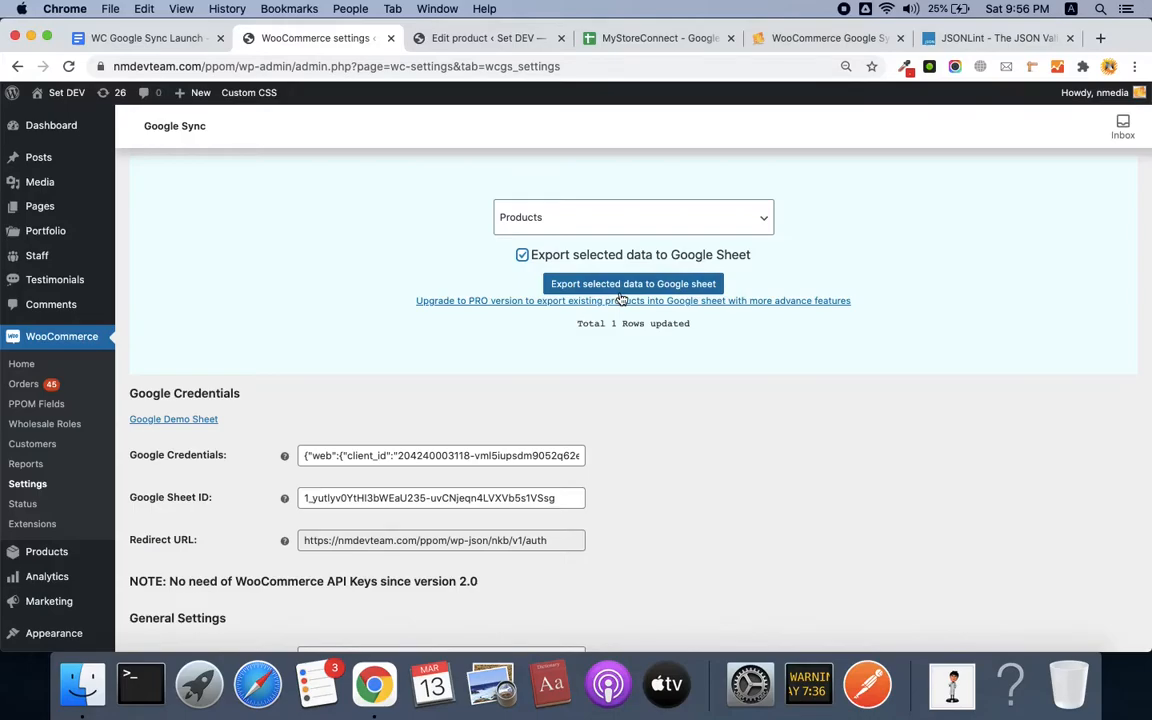
{"action": "left_click", "coordinate": [660, 290]}
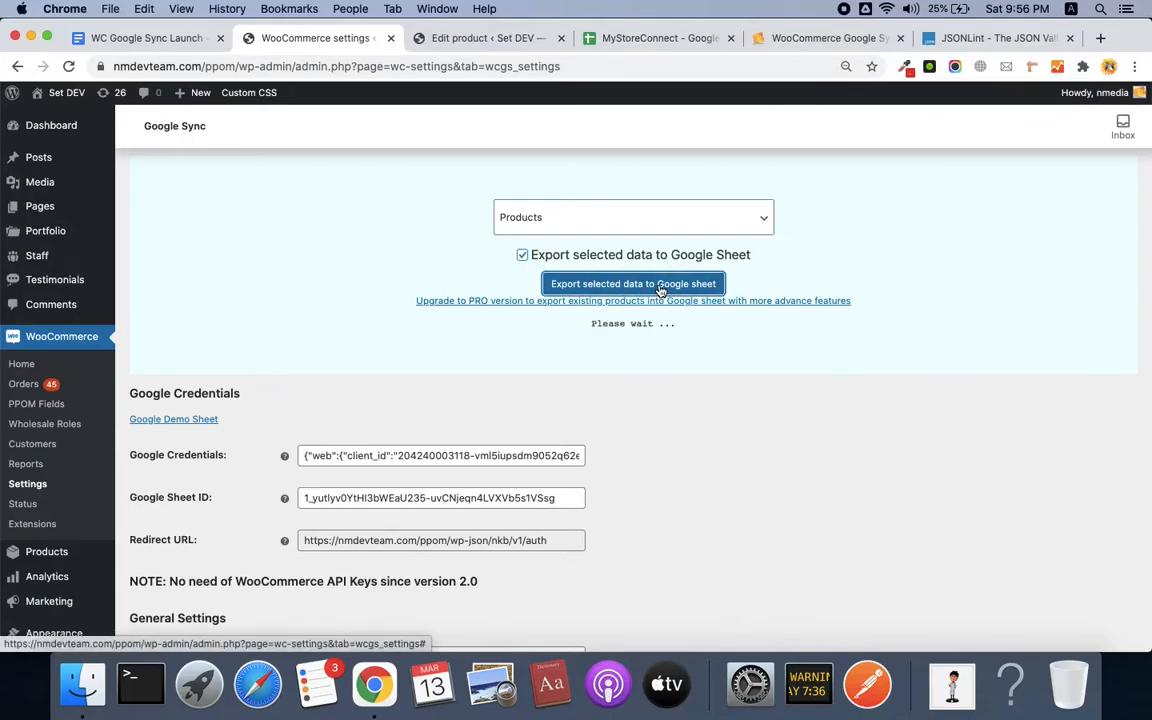
{"action": "left_click", "coordinate": [658, 37]}
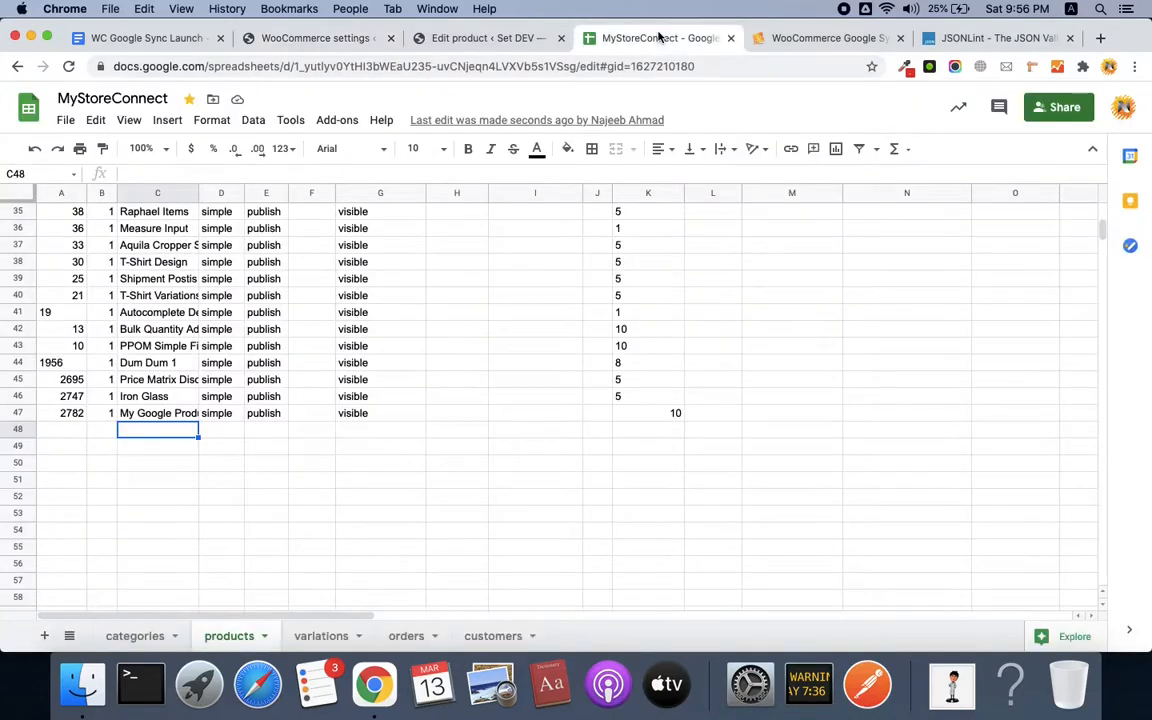
{"action": "scroll", "coordinate": [136, 458], "scroll_direction": "down", "scroll_amount": 3}
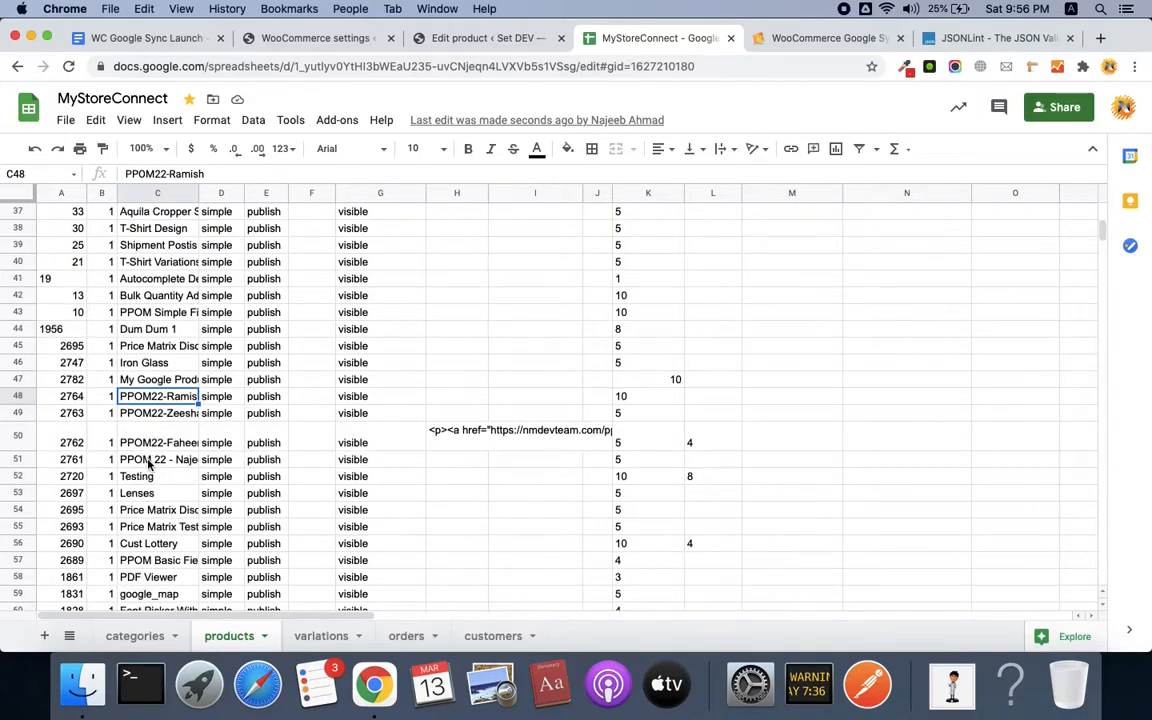
Step: Check the export's outcome in the Google Sync settings and view the end of the products sheet
{"action": "left_click", "coordinate": [522, 37]}
{"action": "left_click", "coordinate": [369, 40]}
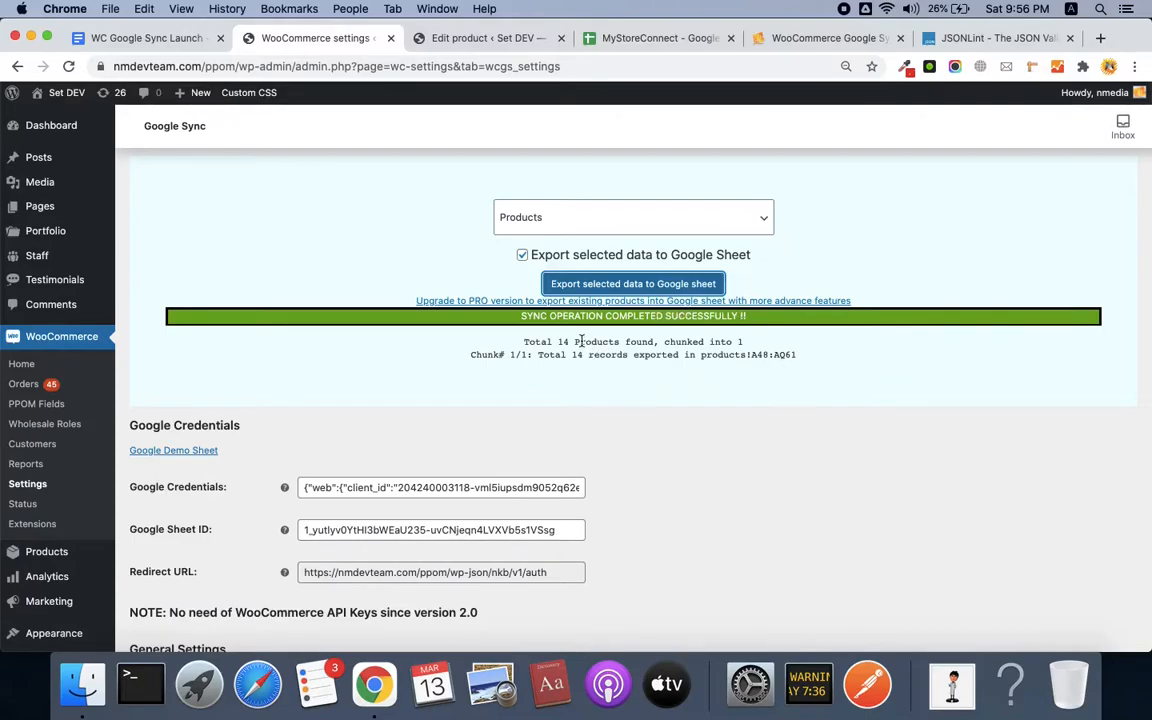
{"action": "left_click", "coordinate": [630, 42]}
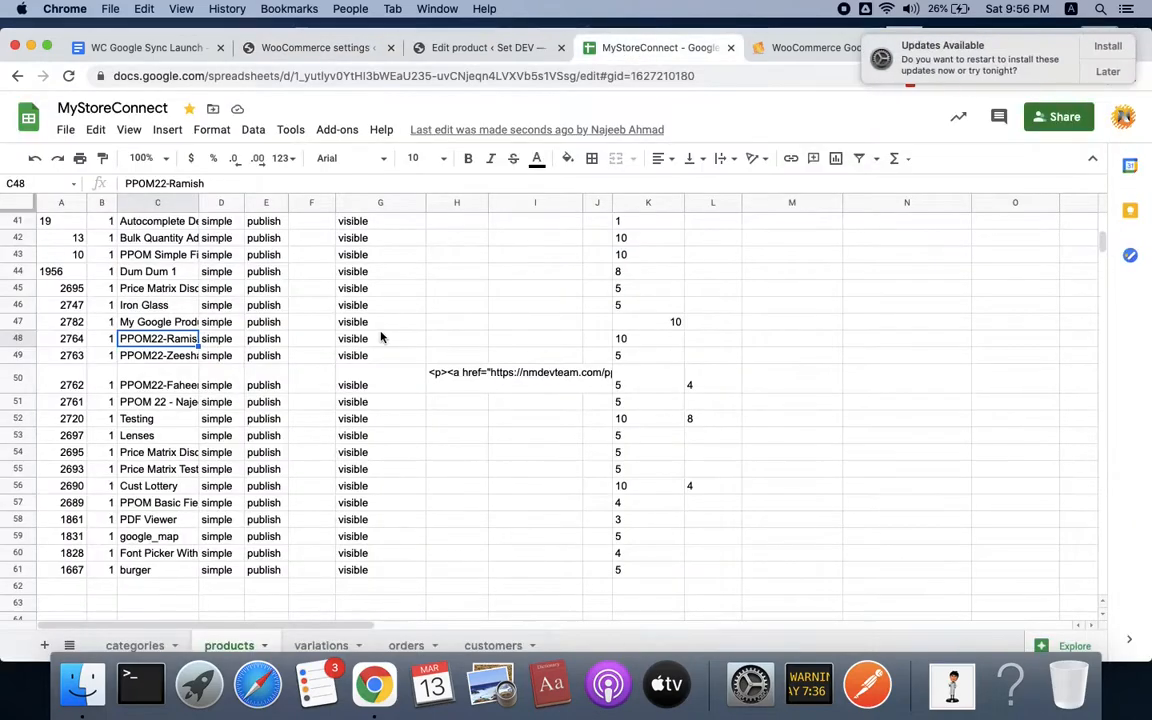
{"action": "scroll", "coordinate": [380, 337], "scroll_direction": "down", "scroll_amount": 1}
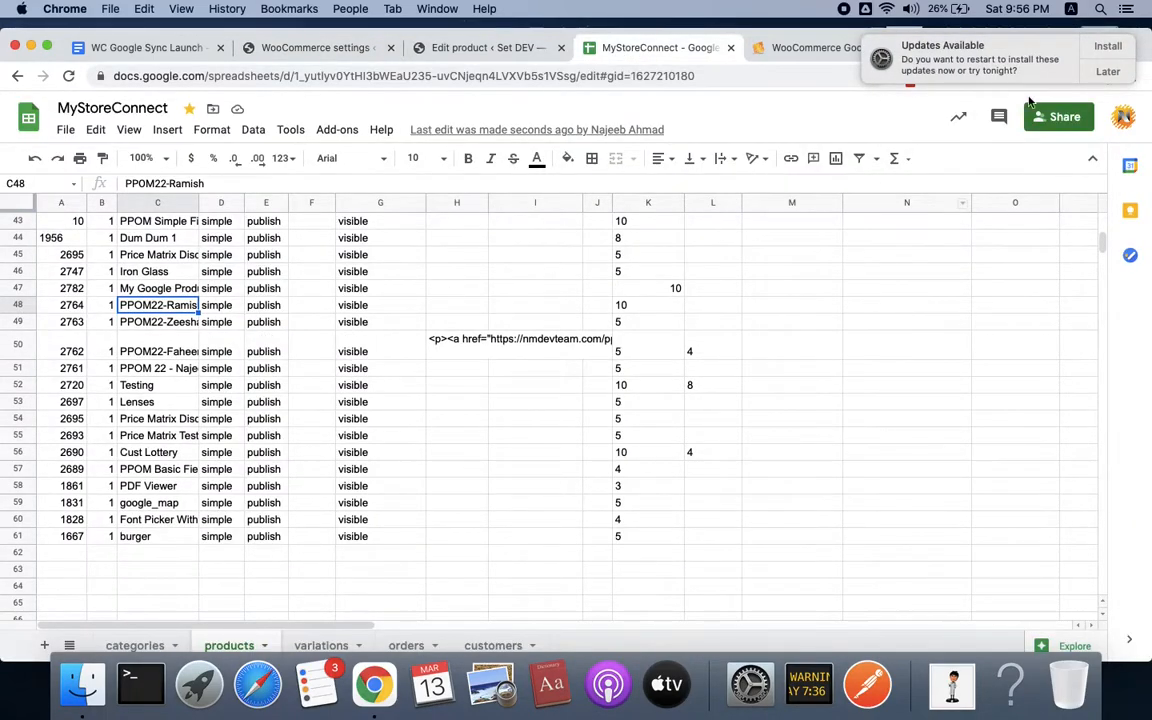
Step: Dismiss the system update notification and examine the exported product rows, selecting the PPOM Basic Fields name cell
{"action": "left_click", "coordinate": [1117, 72]}
{"action": "left_click", "coordinate": [1044, 95]}
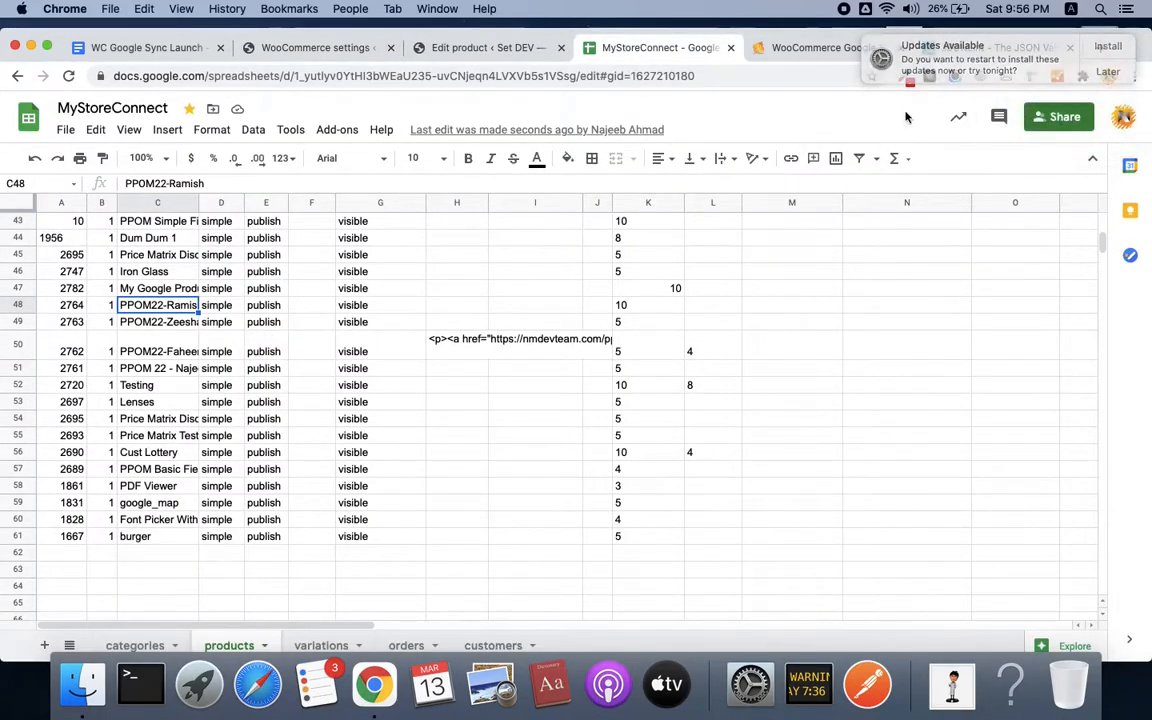
{"action": "left_click", "coordinate": [175, 467]}
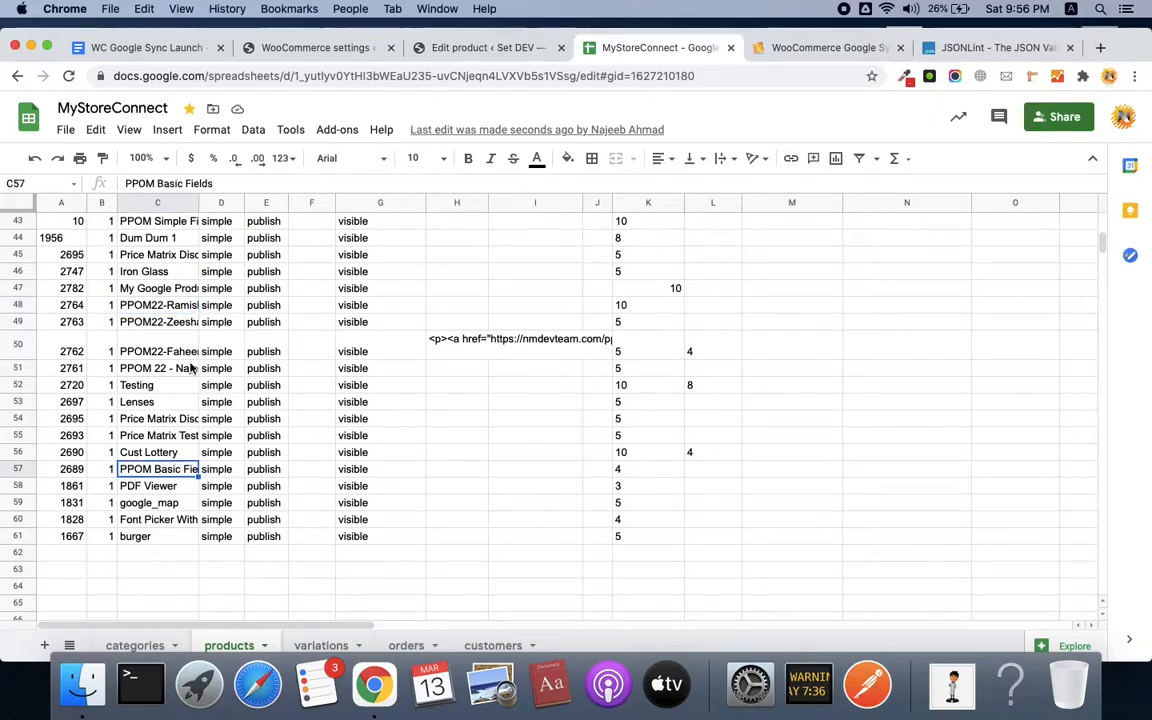
{"action": "scroll", "coordinate": [190, 368], "scroll_direction": "up", "scroll_amount": 1}
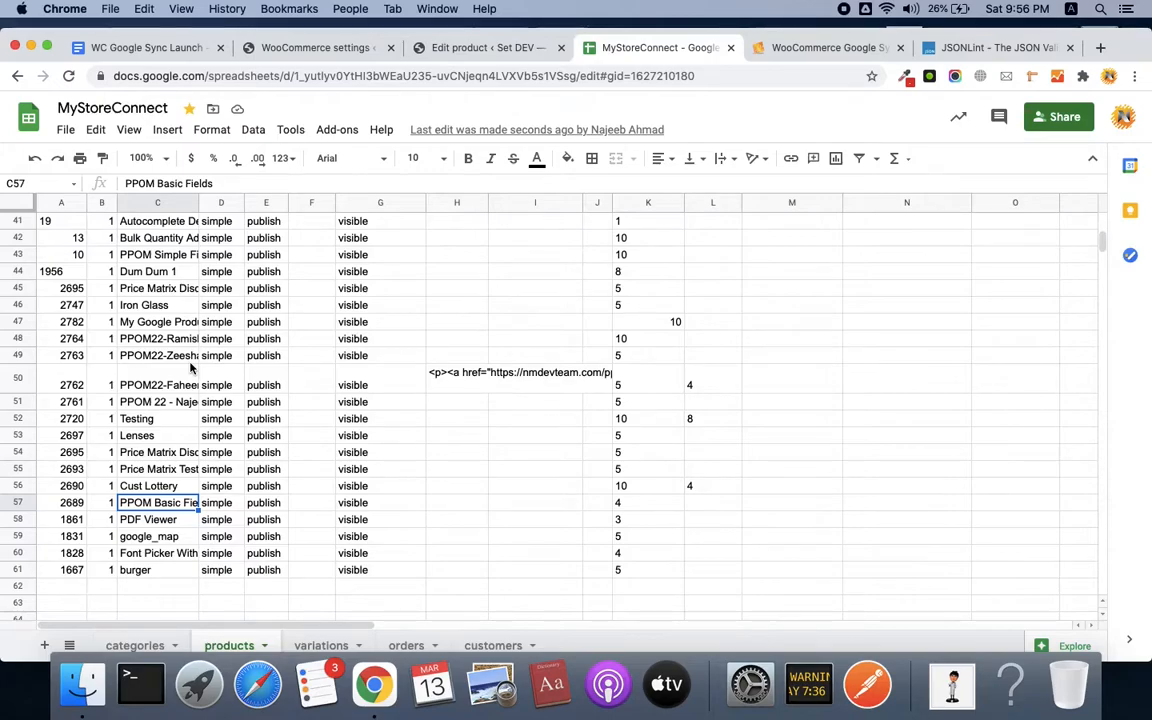
{"action": "scroll", "coordinate": [185, 300], "scroll_direction": "down", "scroll_amount": 1}
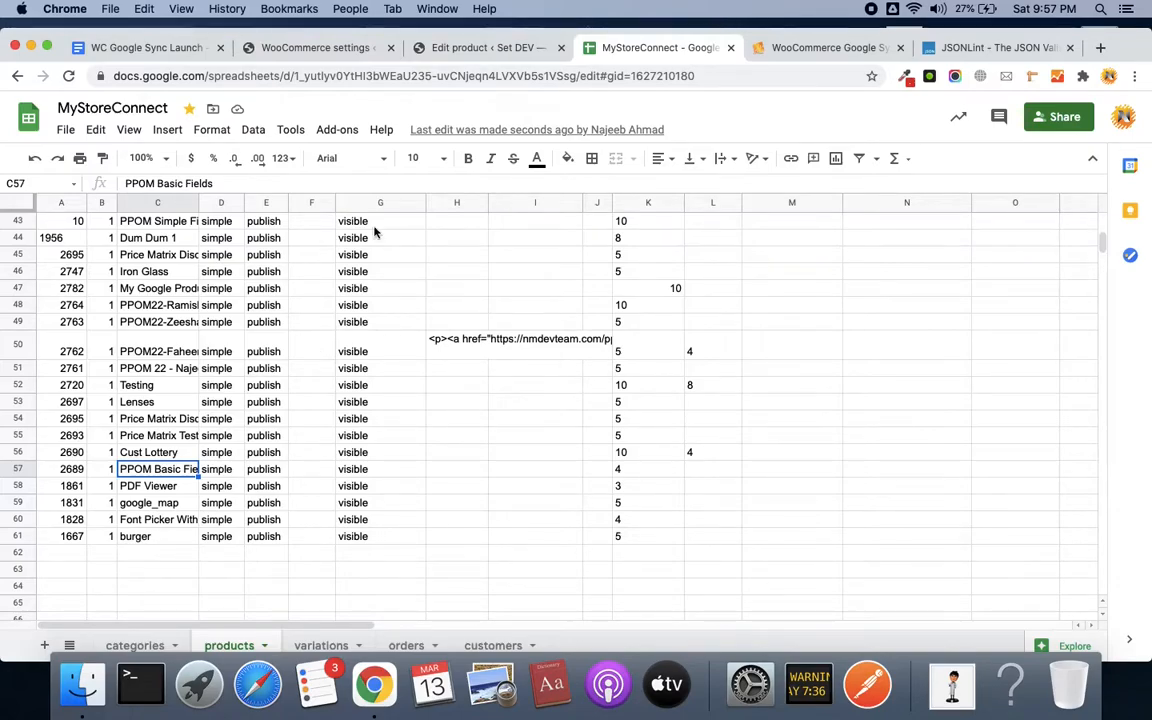
Step: Set the chunks size to 40 in the Google Sync general settings and save the changes
{"action": "left_click", "coordinate": [338, 45]}
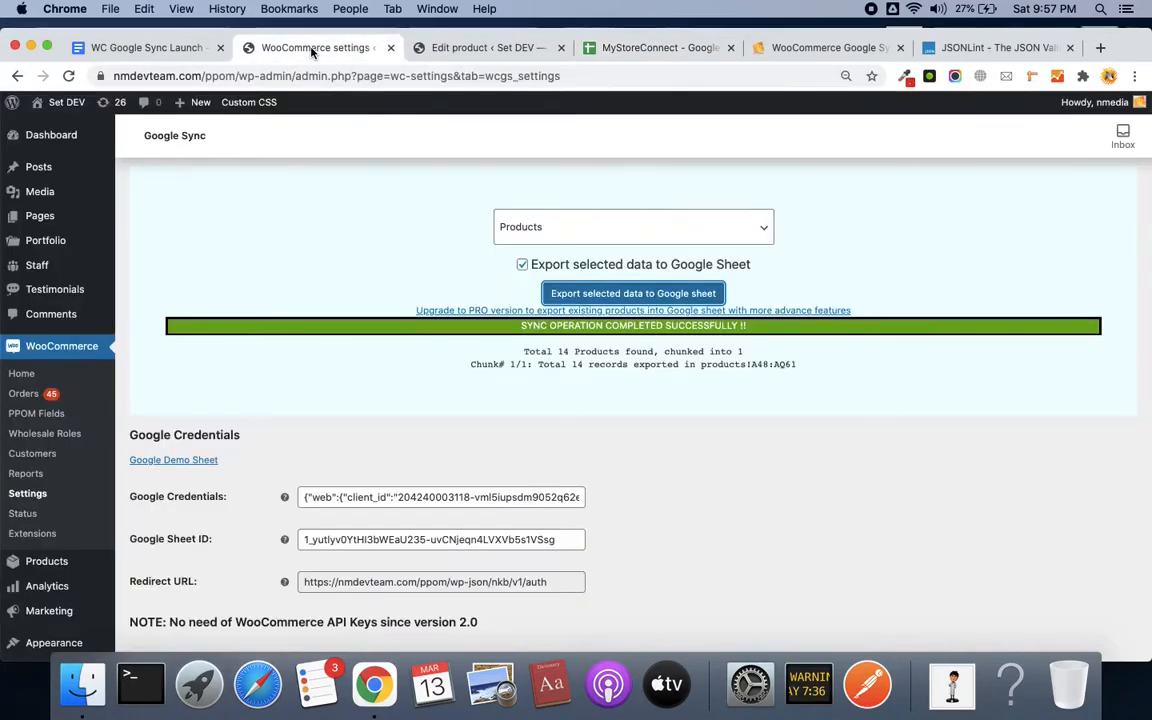
{"action": "scroll", "coordinate": [445, 337], "scroll_direction": "down", "scroll_amount": 5}
{"action": "double_click", "coordinate": [342, 419]}
{"action": "key", "text": "BackSpace"}
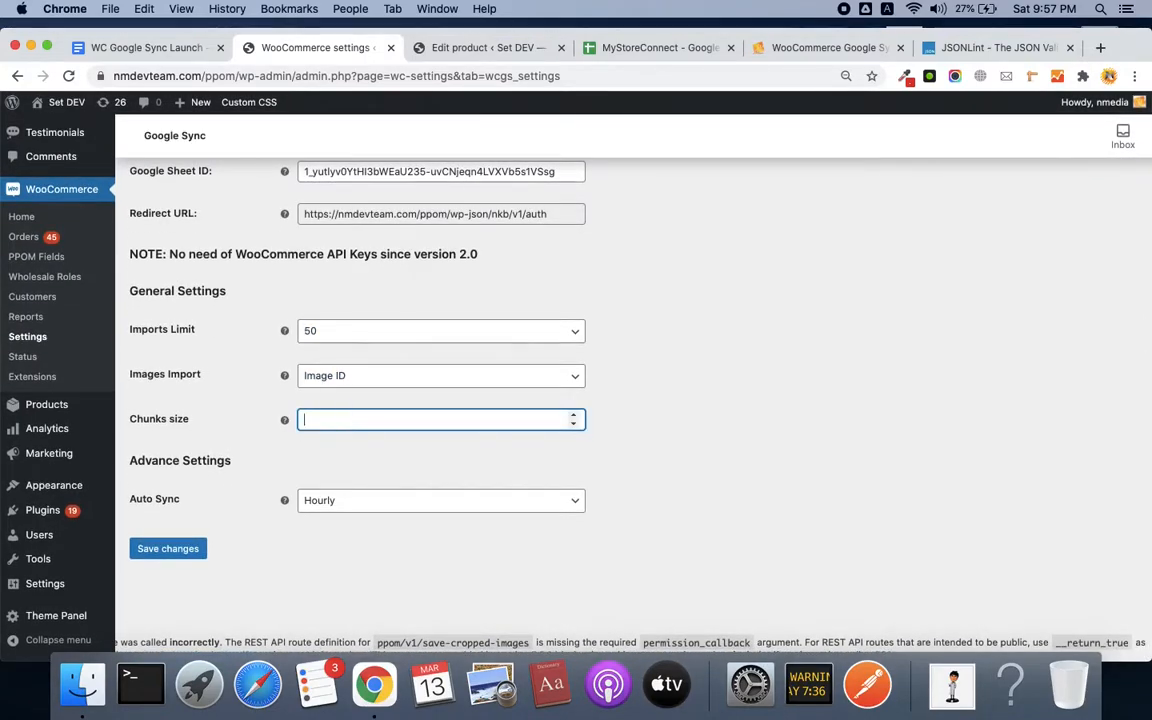
{"action": "type", "text": "40"}
{"action": "left_click", "coordinate": [179, 558]}
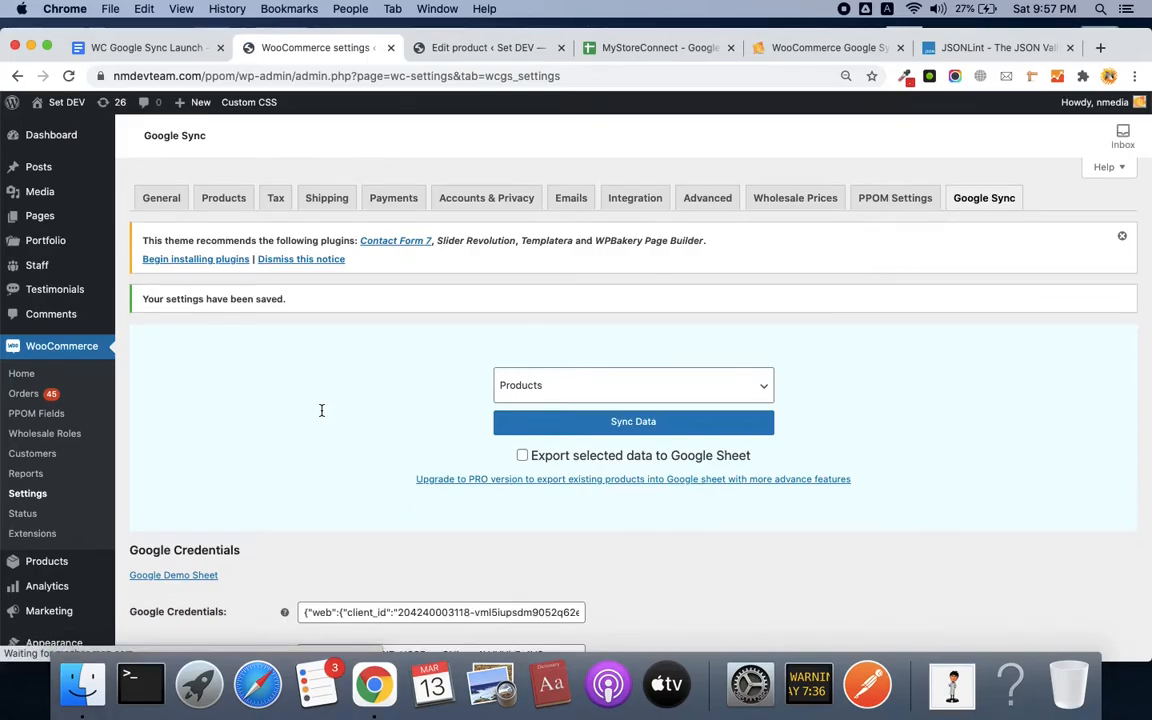
Step: Review the data sync controls and the chunks size in the Google Sync settings
{"action": "scroll", "coordinate": [400, 452], "scroll_direction": "down", "scroll_amount": 4}
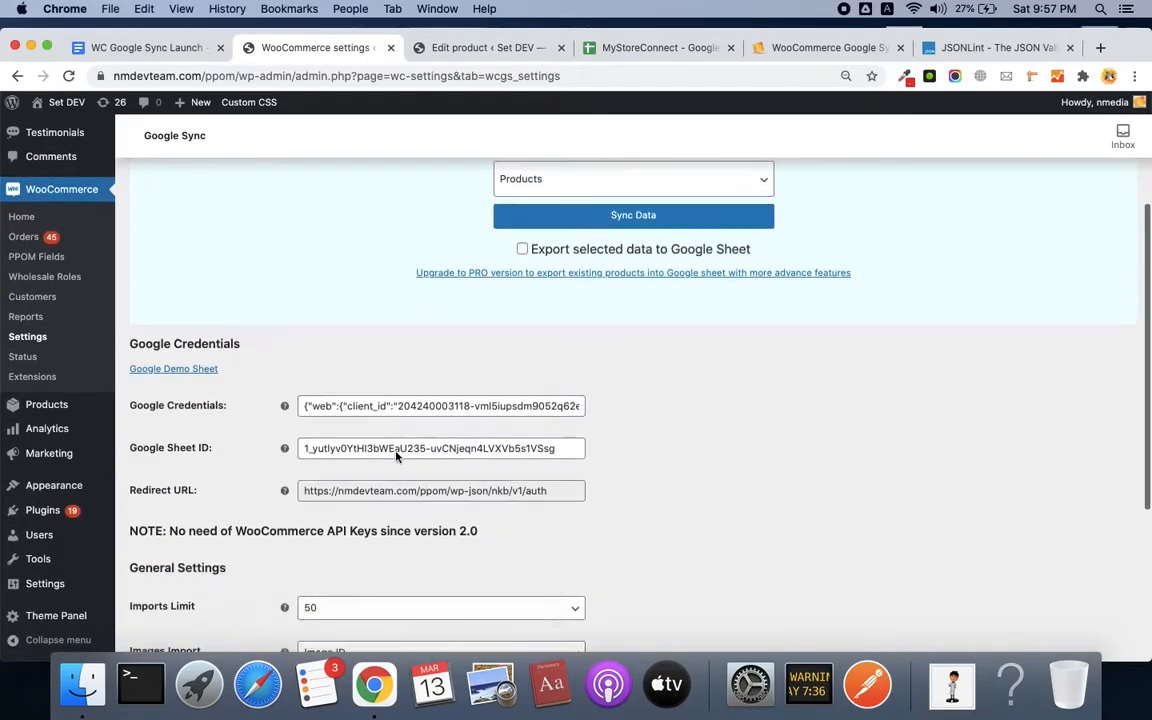
{"action": "scroll", "coordinate": [399, 455], "scroll_direction": "up", "scroll_amount": 2}
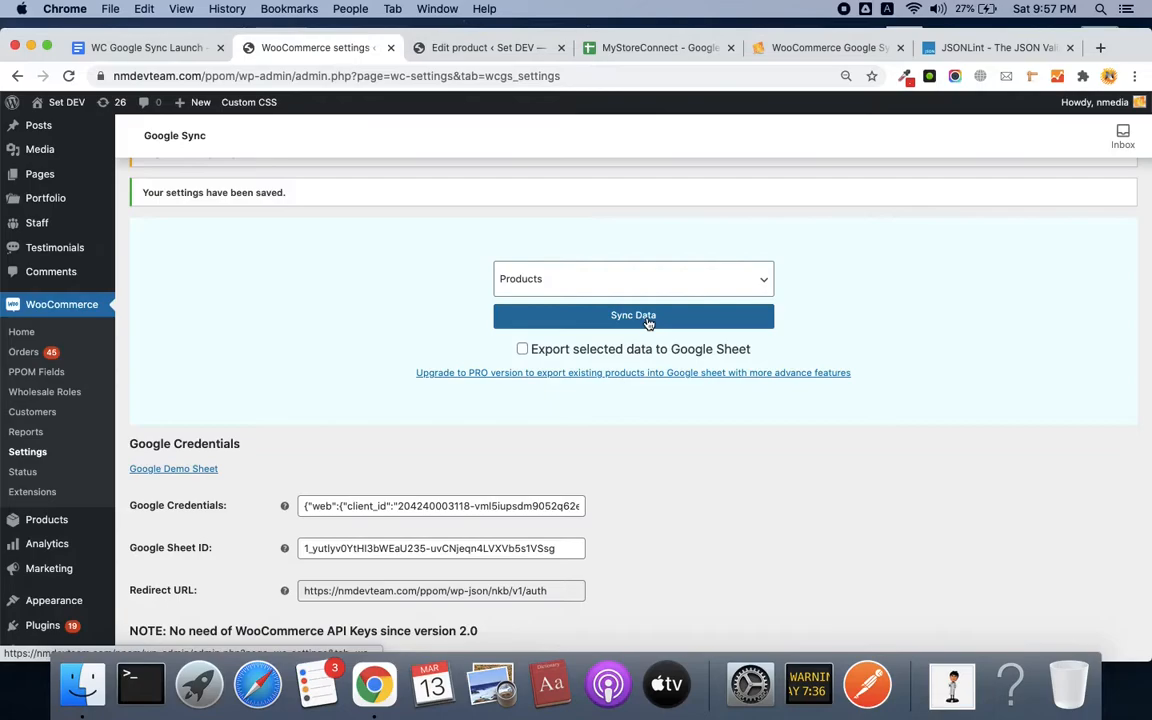
{"action": "scroll", "coordinate": [450, 442], "scroll_direction": "down", "scroll_amount": 7}
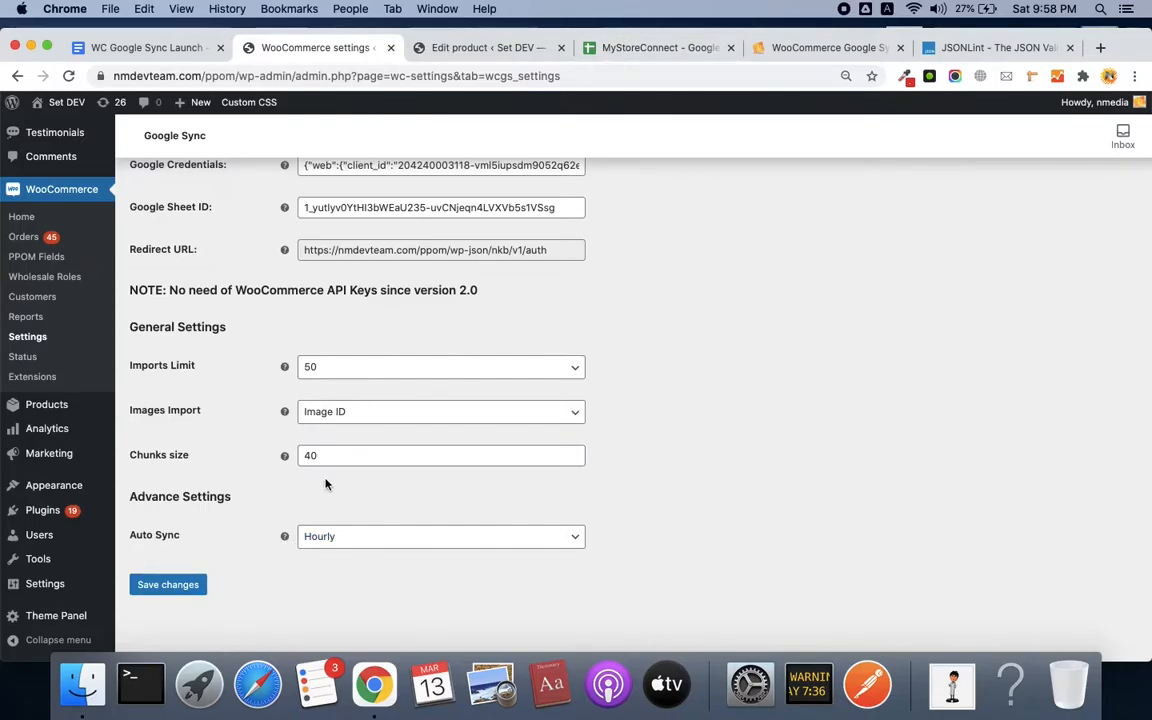
Step: Examine the sync column of the products sheet from cell B44 up to the header row
{"action": "left_click", "coordinate": [618, 48]}
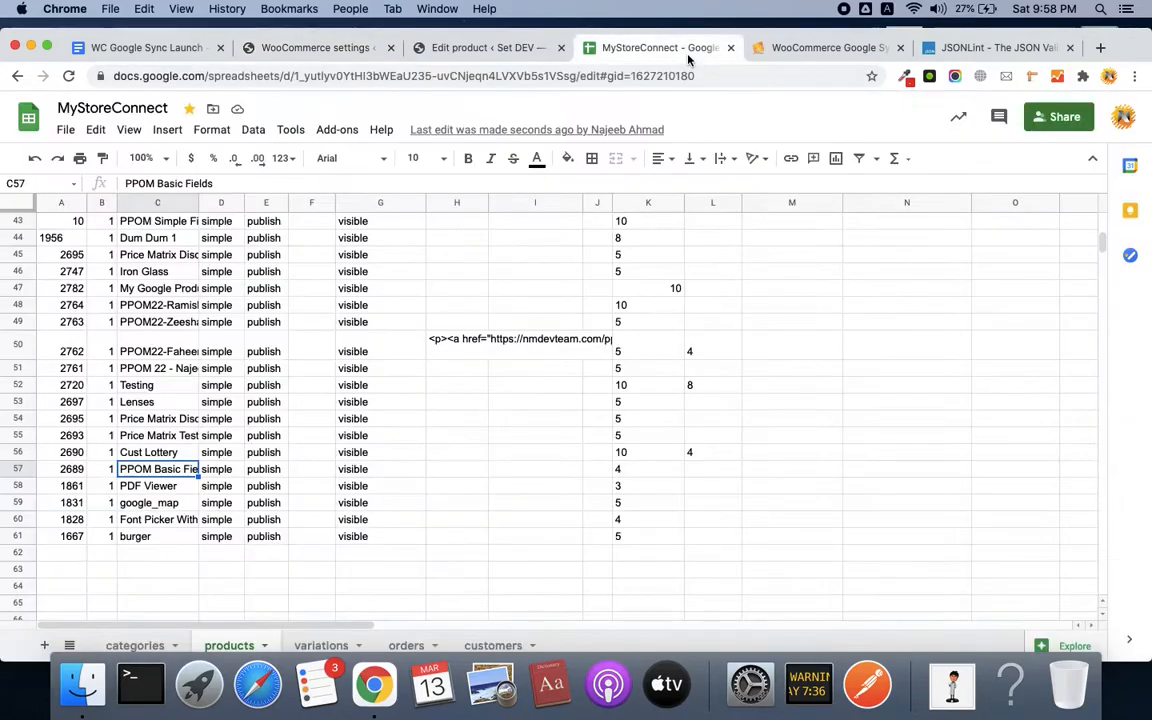
{"action": "left_click", "coordinate": [104, 240]}
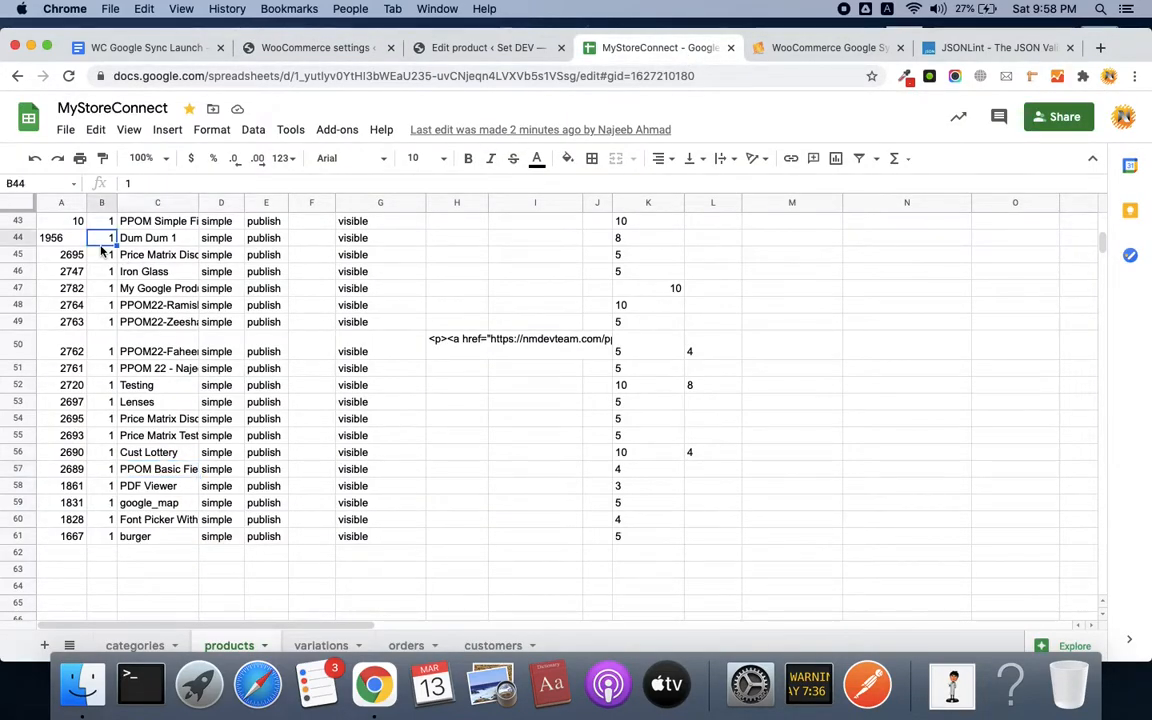
{"action": "scroll", "coordinate": [104, 254], "scroll_direction": "up", "scroll_amount": 3}
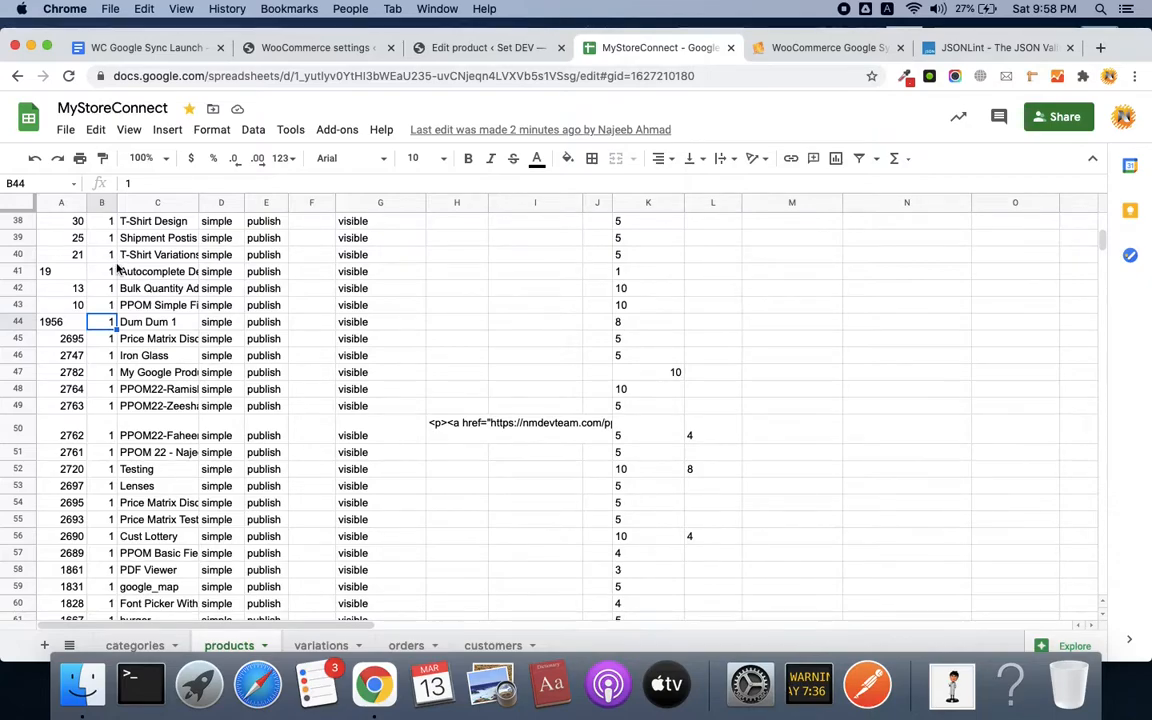
{"action": "scroll", "coordinate": [111, 356], "scroll_direction": "up", "scroll_amount": 15}
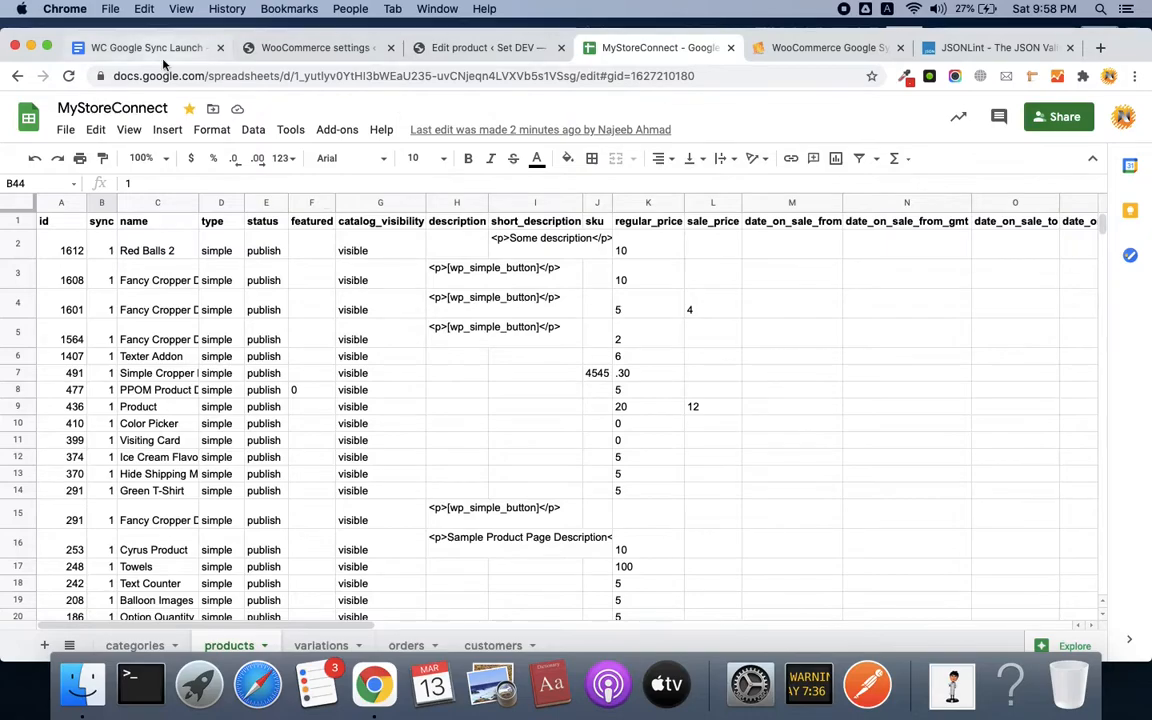
Step: Return to the Video Tutorial outline in the WC Google Sync Launch document and go to the Syncing the multiple stores item
{"action": "left_click", "coordinate": [335, 55]}
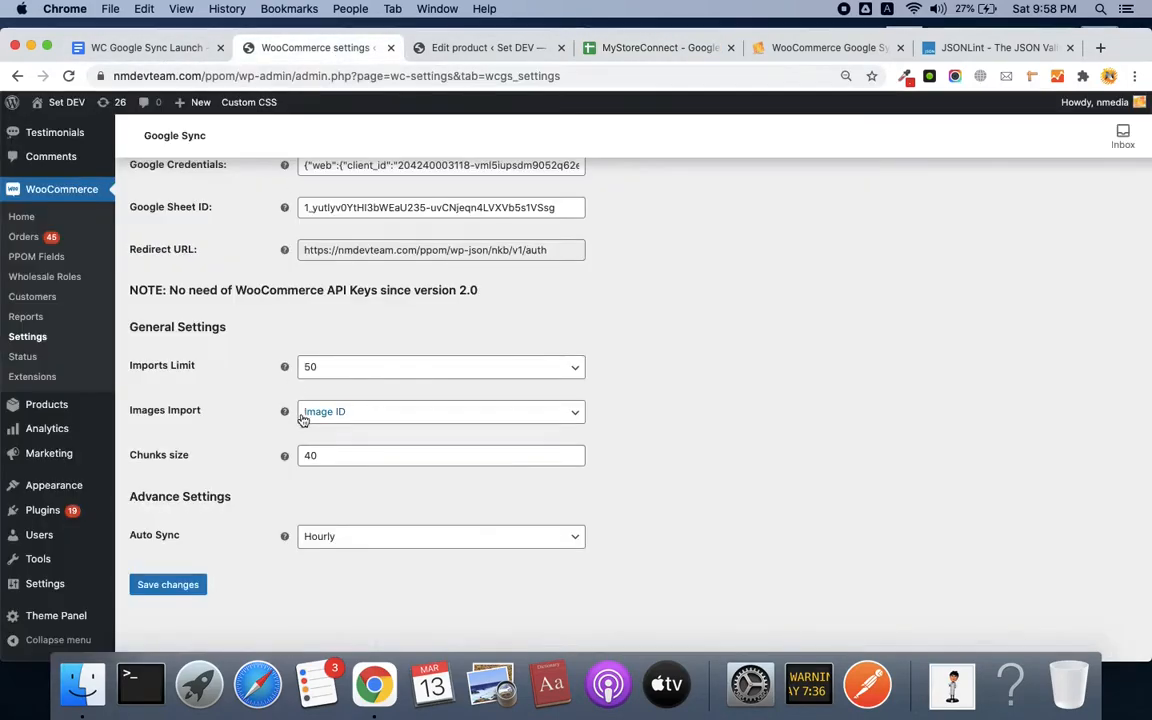
{"action": "left_click", "coordinate": [650, 48]}
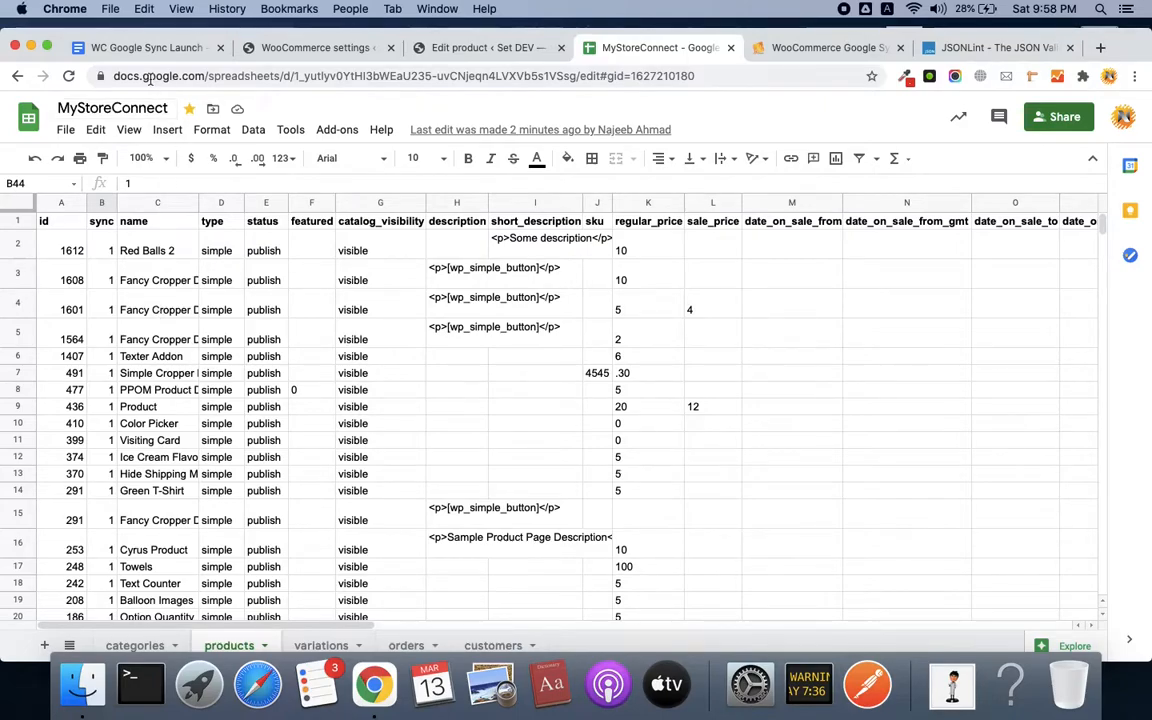
{"action": "left_click", "coordinate": [322, 48]}
{"action": "left_click", "coordinate": [186, 48]}
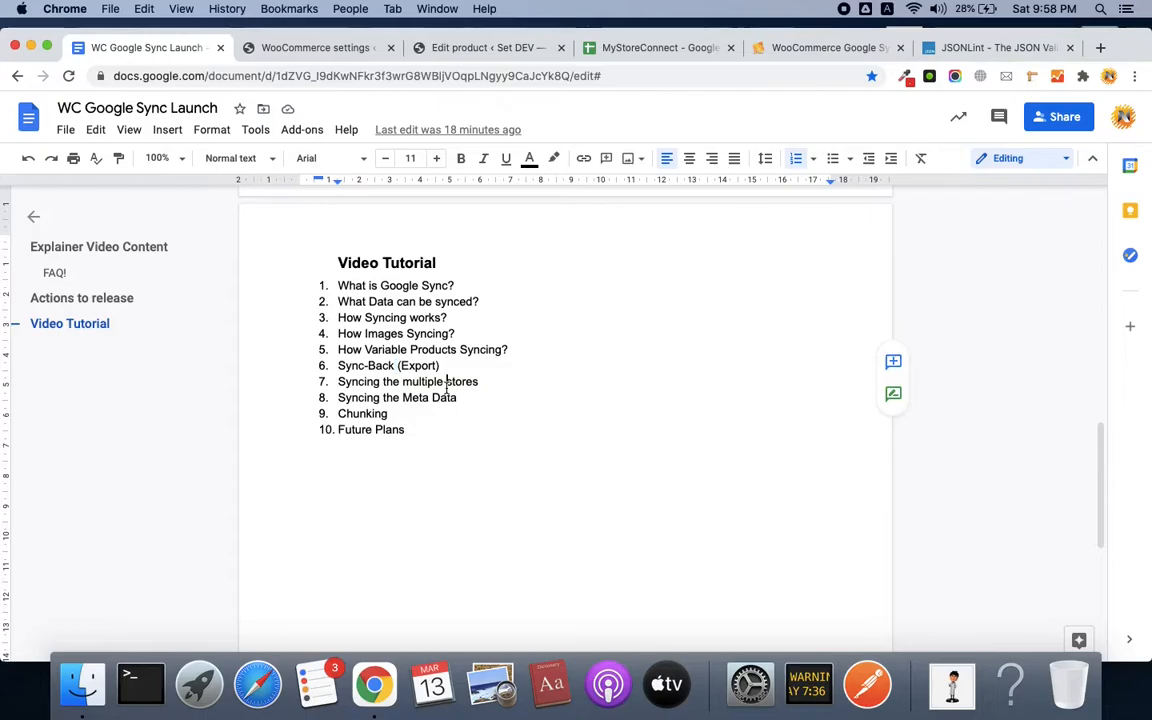
{"action": "left_click", "coordinate": [447, 386]}
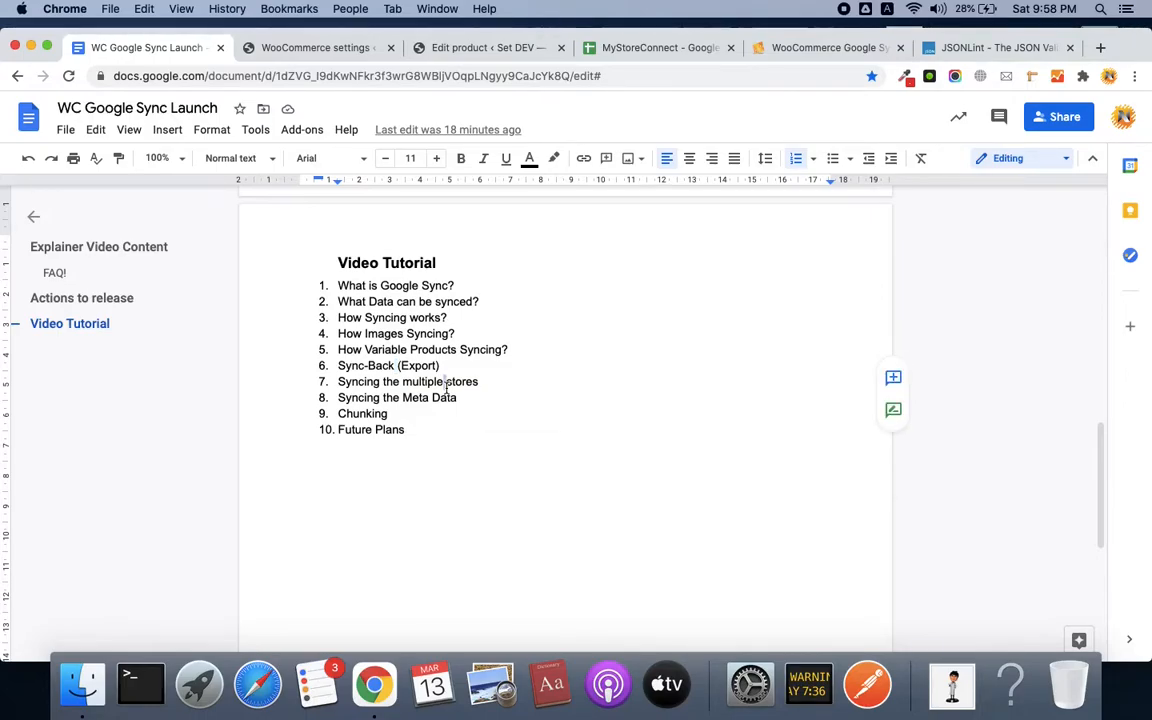
Step: Examine the rows and columns of the products sheet up to the last_sync column and select cell AQ2
{"action": "left_click", "coordinate": [633, 48]}
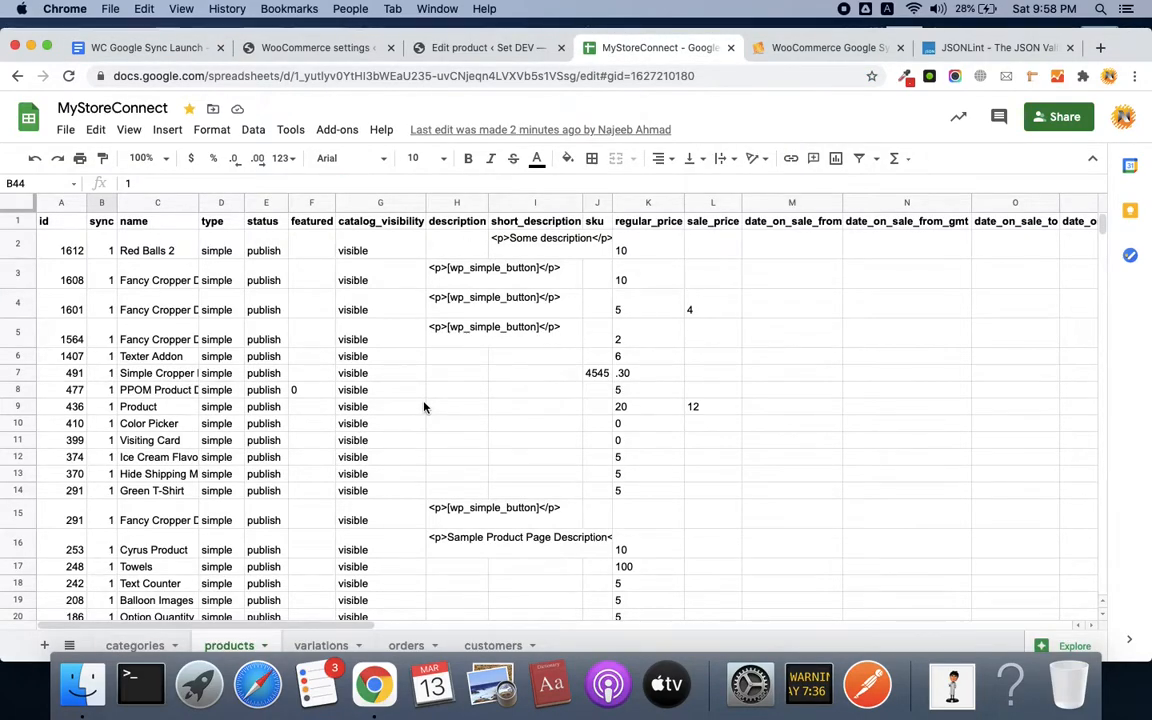
{"action": "scroll", "coordinate": [424, 407], "scroll_direction": "down", "scroll_amount": 3}
{"action": "scroll", "coordinate": [424, 407], "scroll_direction": "down", "scroll_amount": 1}
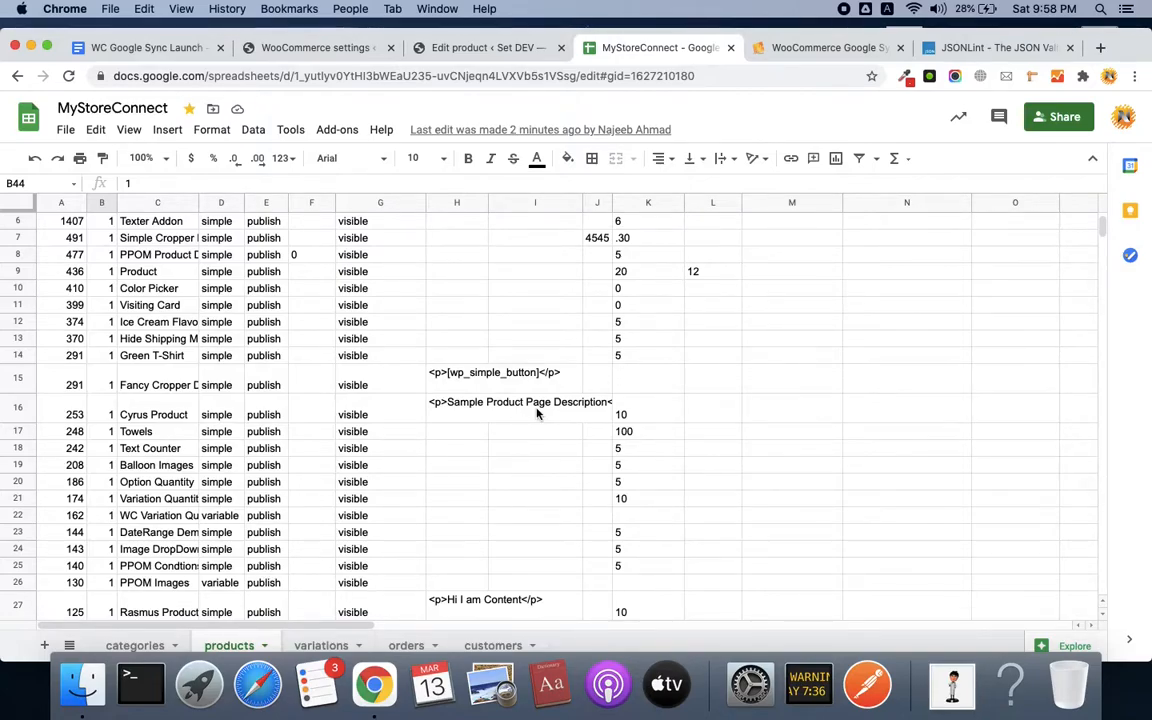
{"action": "scroll", "coordinate": [536, 413], "scroll_direction": "right", "scroll_amount": 3}
{"action": "scroll", "coordinate": [536, 413], "scroll_direction": "left", "scroll_amount": 3}
{"action": "scroll", "coordinate": [536, 413], "scroll_direction": "up", "scroll_amount": 5}
{"action": "scroll", "coordinate": [536, 413], "scroll_direction": "down", "scroll_amount": 6}
{"action": "scroll", "coordinate": [536, 413], "scroll_direction": "up", "scroll_amount": 3}
{"action": "scroll", "coordinate": [536, 413], "scroll_direction": "down", "scroll_amount": 5}
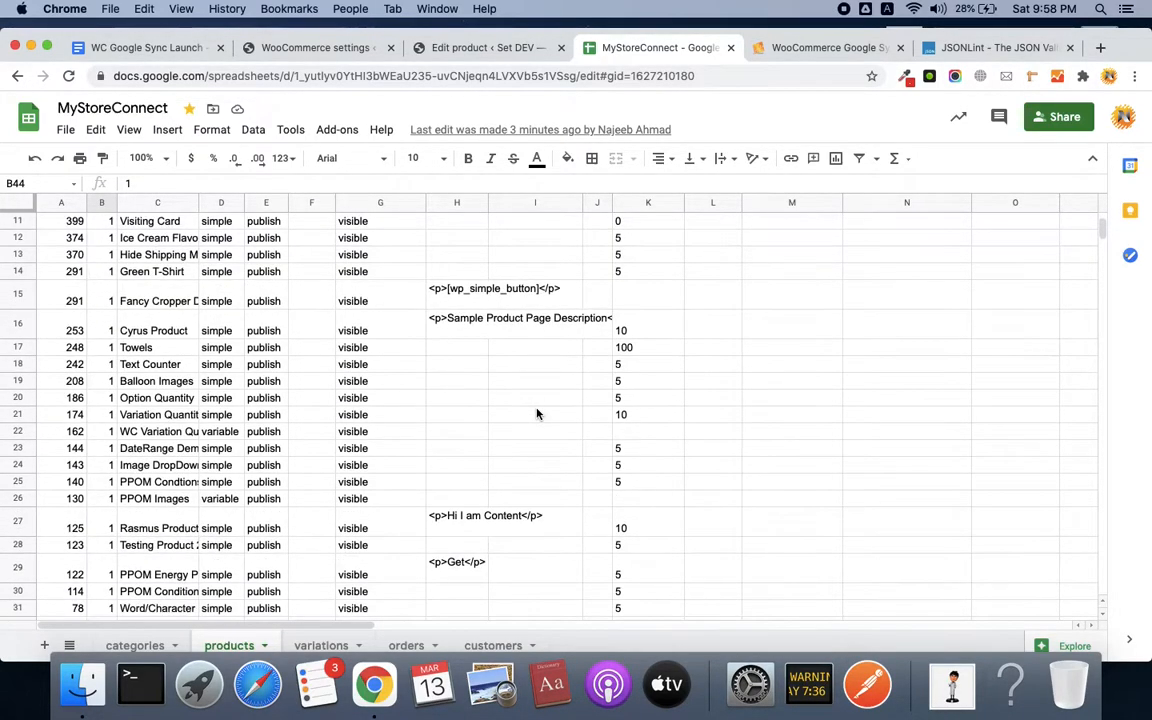
{"action": "scroll", "coordinate": [536, 413], "scroll_direction": "up", "scroll_amount": 5}
{"action": "scroll", "coordinate": [536, 413], "scroll_direction": "right", "scroll_amount": 10}
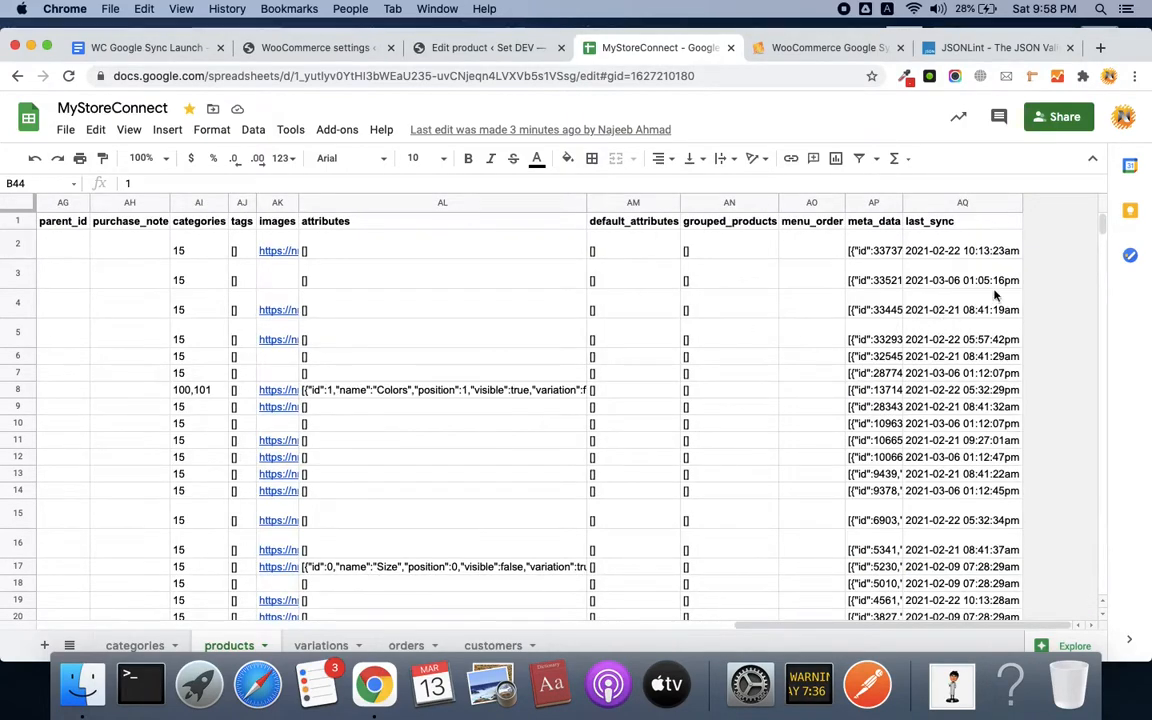
{"action": "left_click", "coordinate": [987, 250]}
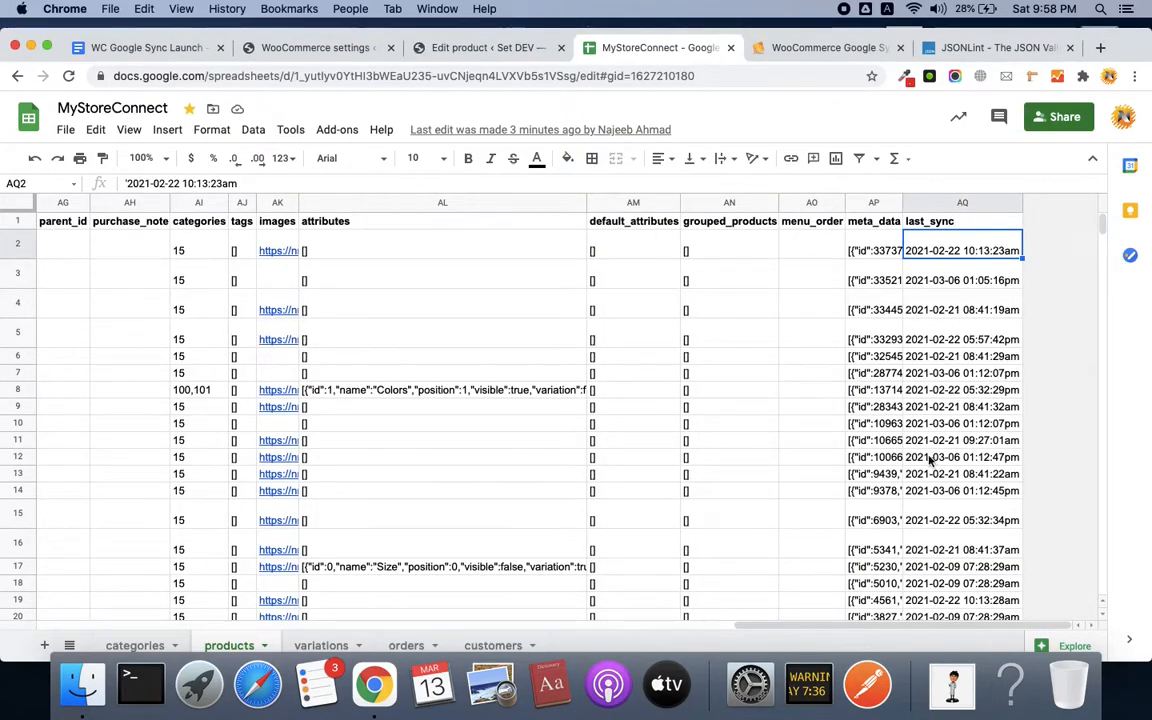
Step: Examine the last_sync timestamps down the product rows, selecting AQ30, and return to the header row's final columns
{"action": "scroll", "coordinate": [929, 460], "scroll_direction": "down", "scroll_amount": 3}
{"action": "scroll", "coordinate": [929, 460], "scroll_direction": "left", "scroll_amount": 2}
{"action": "scroll", "coordinate": [929, 460], "scroll_direction": "down", "scroll_amount": 5}
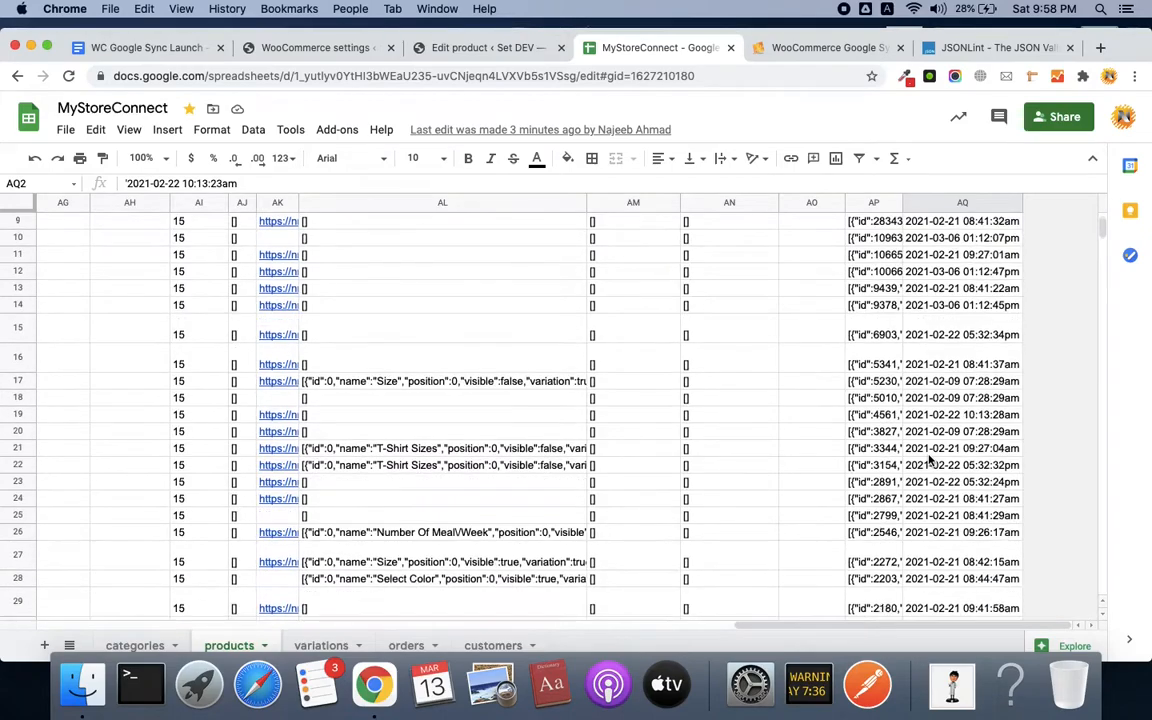
{"action": "scroll", "coordinate": [929, 460], "scroll_direction": "right", "scroll_amount": 2}
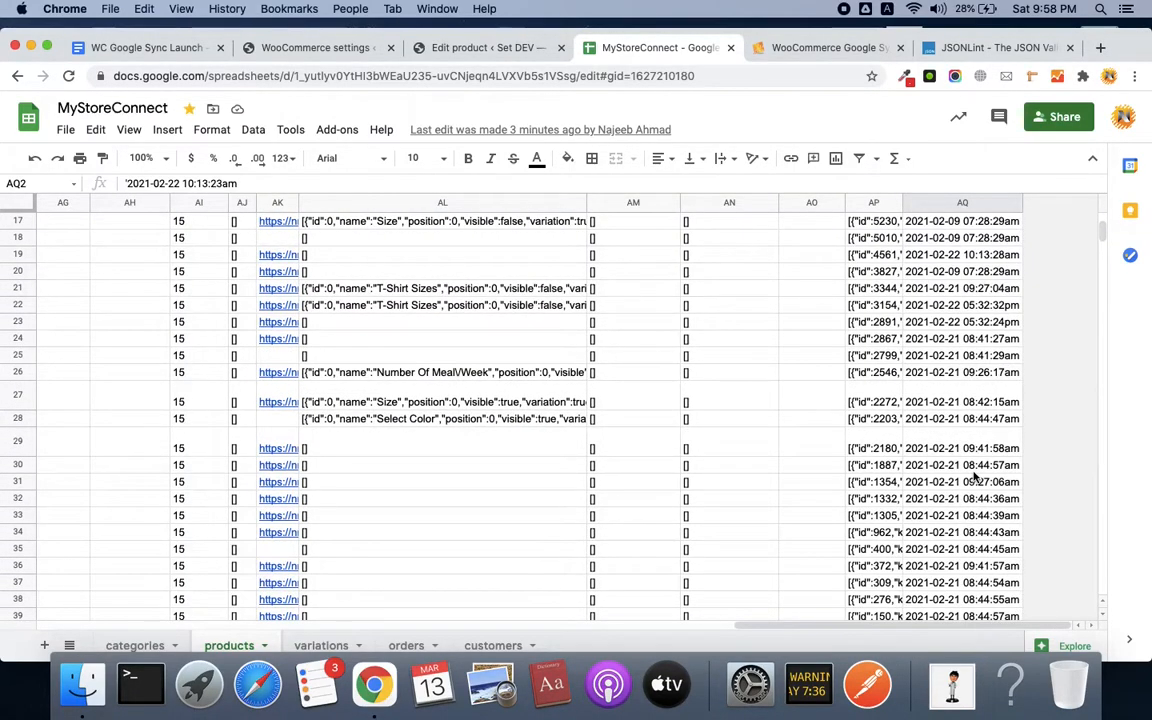
{"action": "left_click", "coordinate": [972, 465]}
{"action": "scroll", "coordinate": [975, 477], "scroll_direction": "down", "scroll_amount": 2}
{"action": "scroll", "coordinate": [975, 477], "scroll_direction": "down", "scroll_amount": 5}
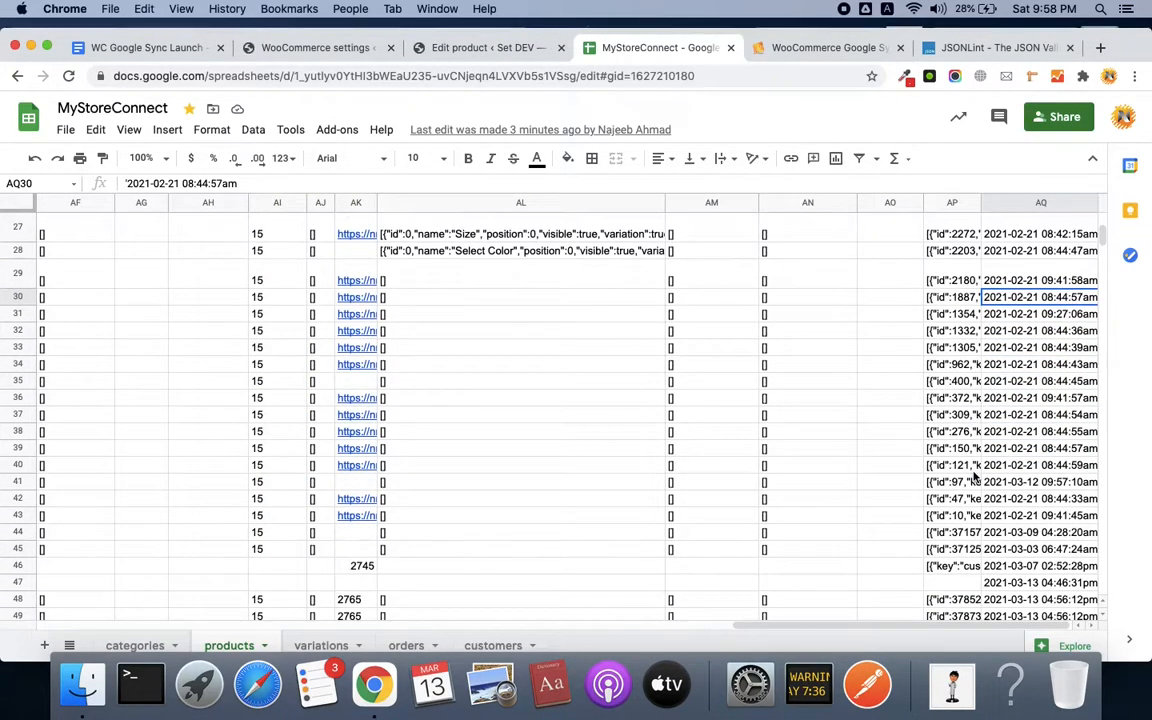
{"action": "scroll", "coordinate": [975, 477], "scroll_direction": "down", "scroll_amount": 3}
{"action": "scroll", "coordinate": [975, 477], "scroll_direction": "left", "scroll_amount": 2}
{"action": "scroll", "coordinate": [975, 477], "scroll_direction": "up", "scroll_amount": 15}
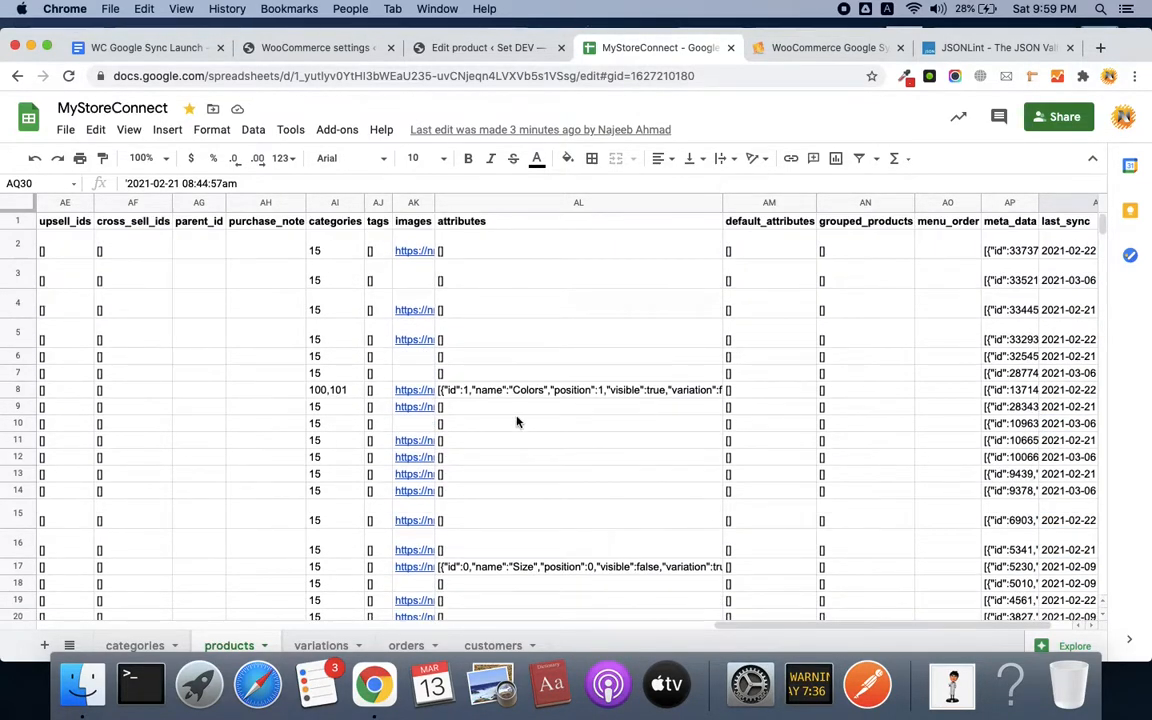
{"action": "scroll", "coordinate": [946, 289], "scroll_direction": "right", "scroll_amount": 2}
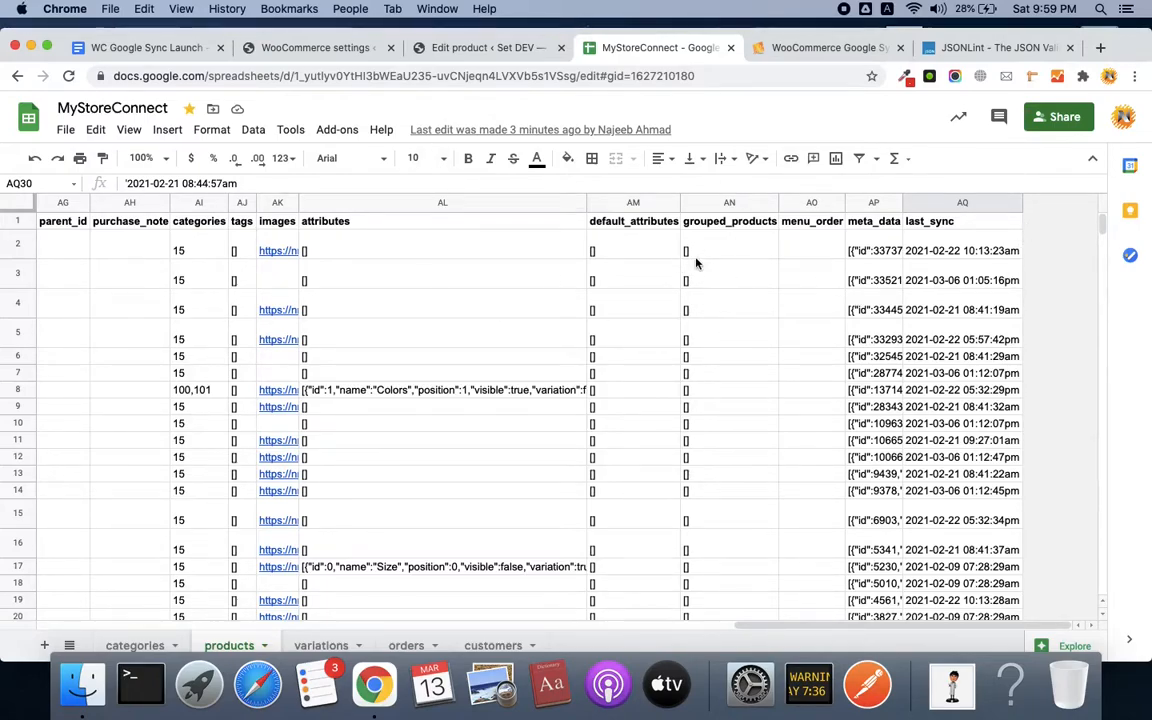
Step: Highlight the Syncing the Meta Data item in the WC Google Sync Launch outline and select the meta_data header in the products sheet
{"action": "key", "text": "super+1"}
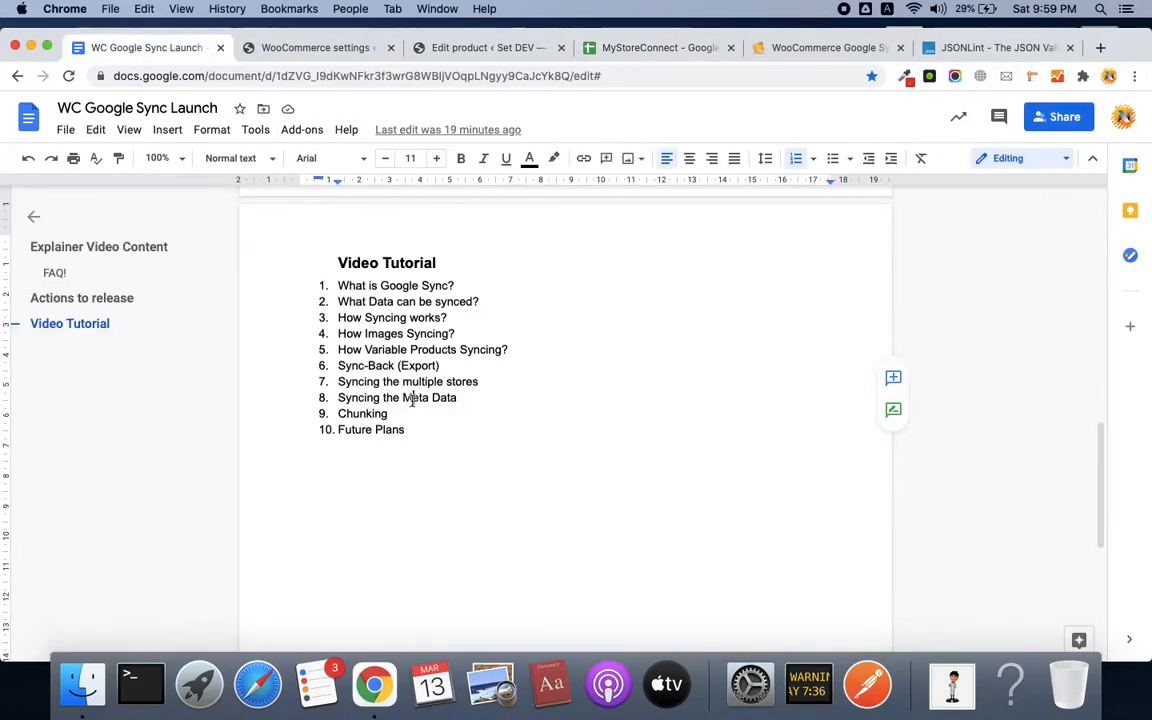
{"action": "triple_click", "coordinate": [411, 400]}
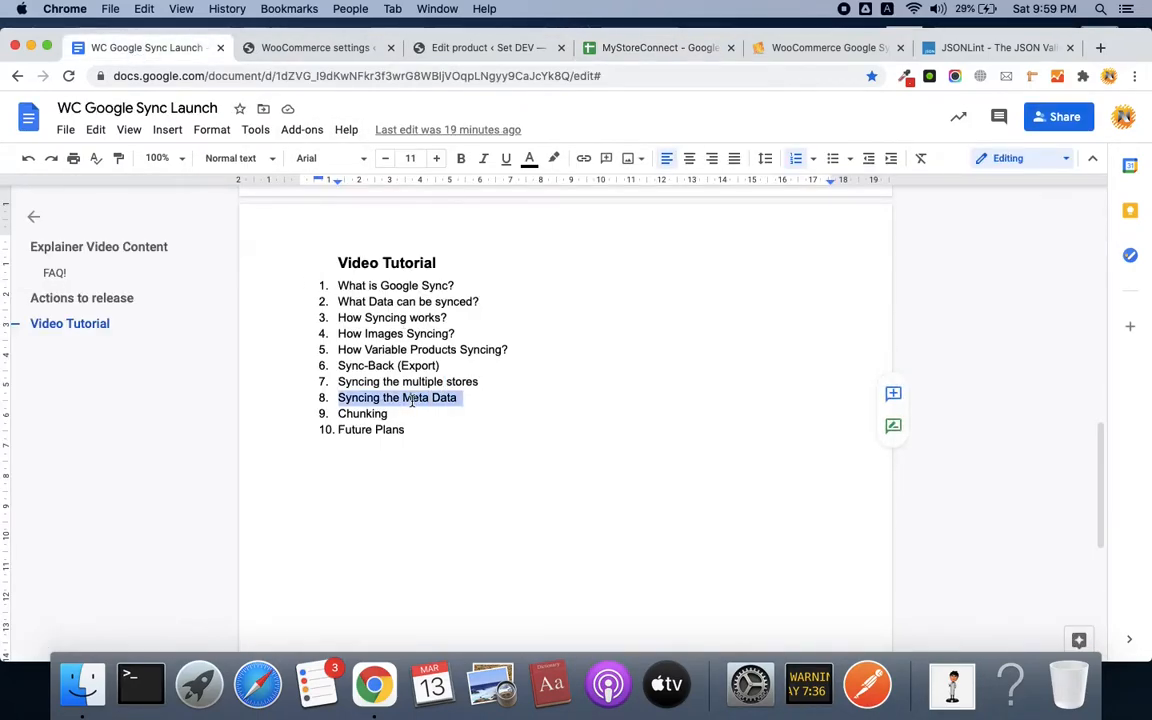
{"action": "left_click", "coordinate": [655, 47]}
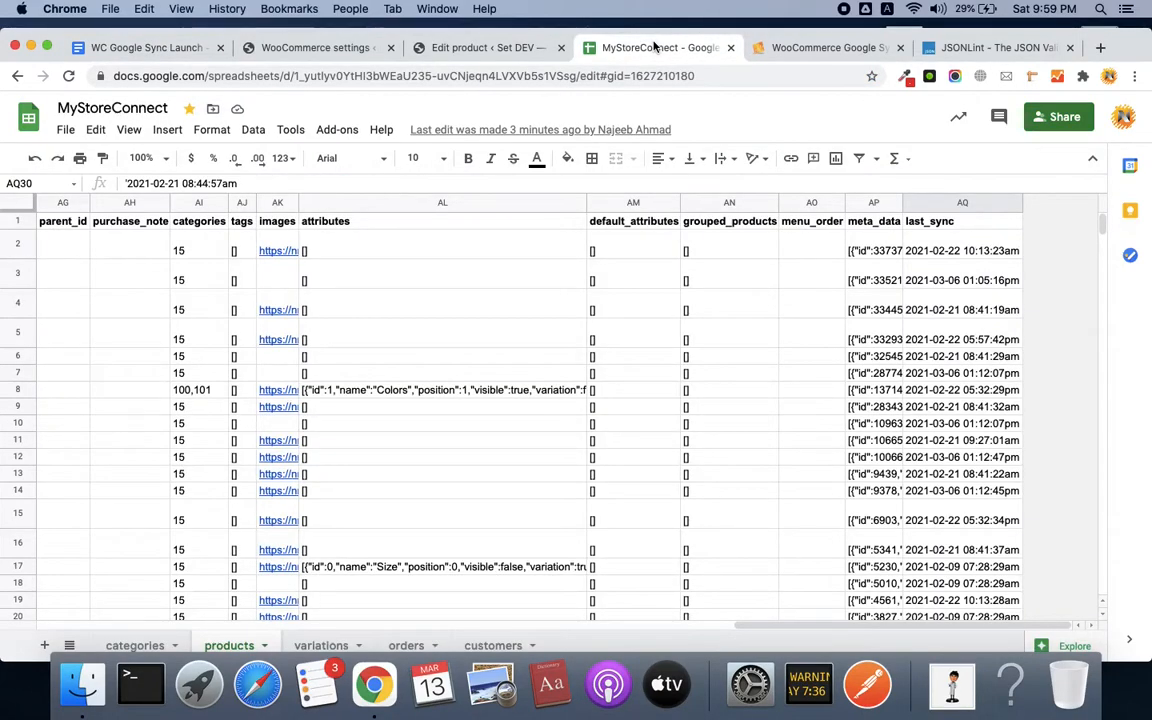
{"action": "scroll", "coordinate": [312, 361], "scroll_direction": "left", "scroll_amount": 1}
{"action": "scroll", "coordinate": [312, 361], "scroll_direction": "right", "scroll_amount": 1}
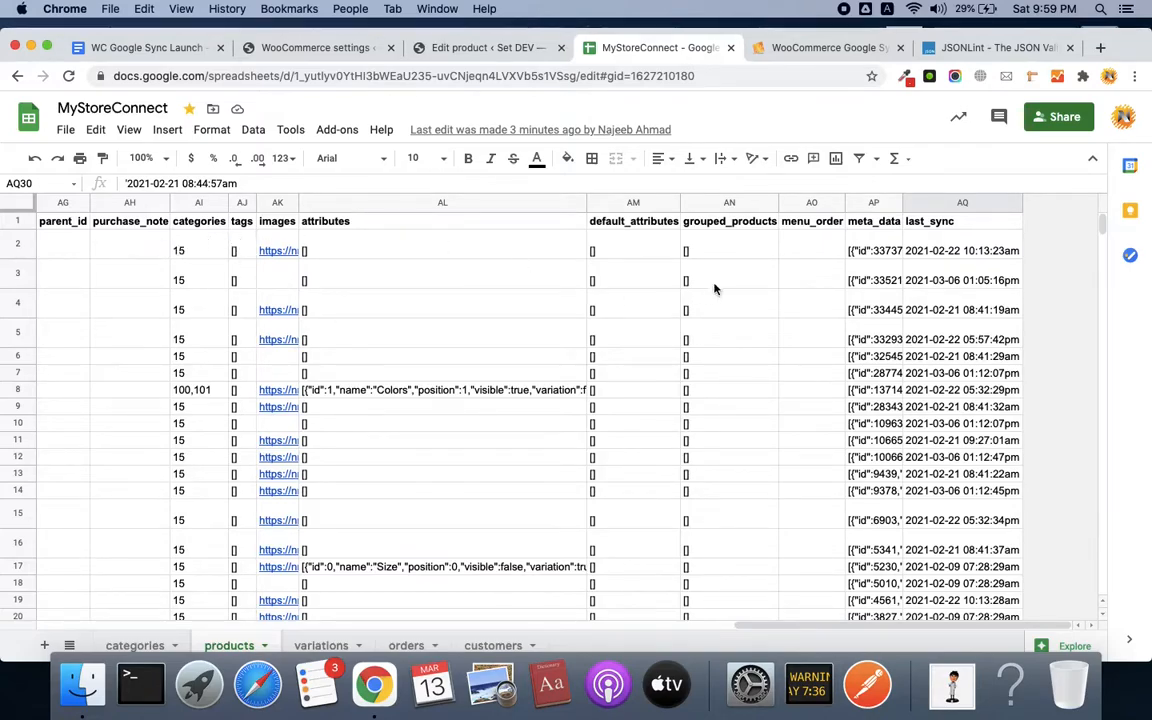
{"action": "left_click", "coordinate": [884, 224]}
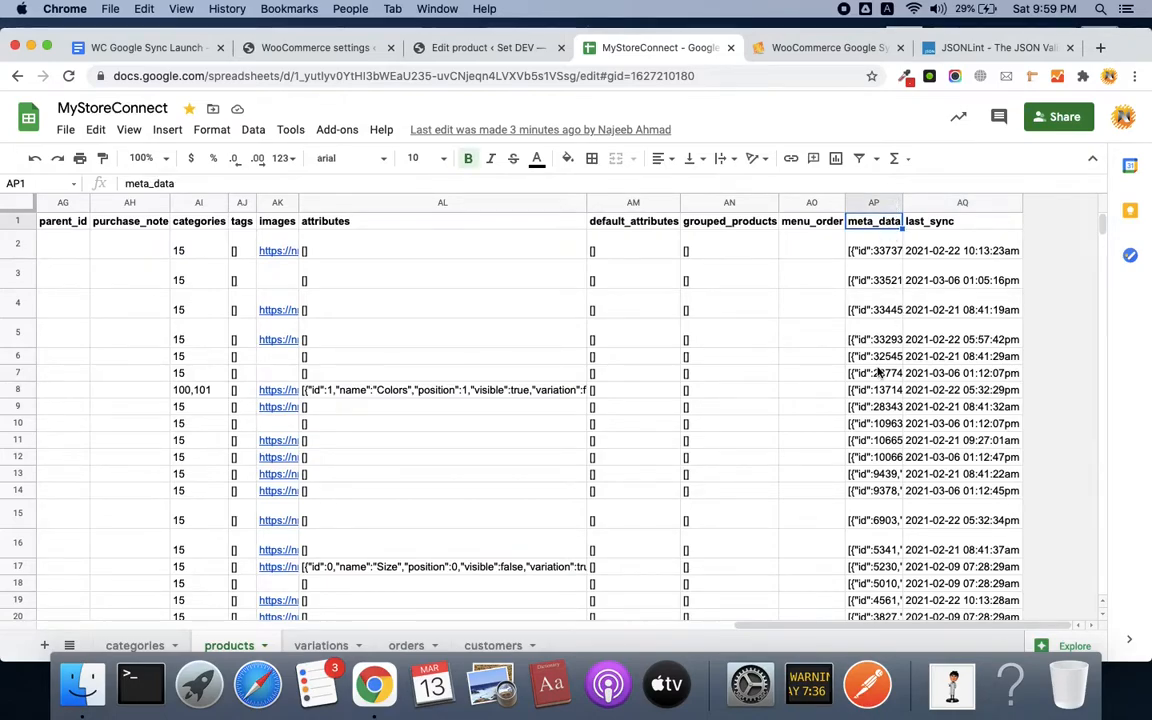
Step: Examine the meta_data column of the products sheet down to the last product row
{"action": "scroll", "coordinate": [880, 372], "scroll_direction": "down", "scroll_amount": 3}
{"action": "scroll", "coordinate": [878, 372], "scroll_direction": "up", "scroll_amount": 4}
{"action": "scroll", "coordinate": [878, 372], "scroll_direction": "left", "scroll_amount": 1}
{"action": "scroll", "coordinate": [878, 372], "scroll_direction": "right", "scroll_amount": 1}
{"action": "scroll", "coordinate": [878, 360], "scroll_direction": "down", "scroll_amount": 10}
{"action": "scroll", "coordinate": [878, 337], "scroll_direction": "down", "scroll_amount": 10}
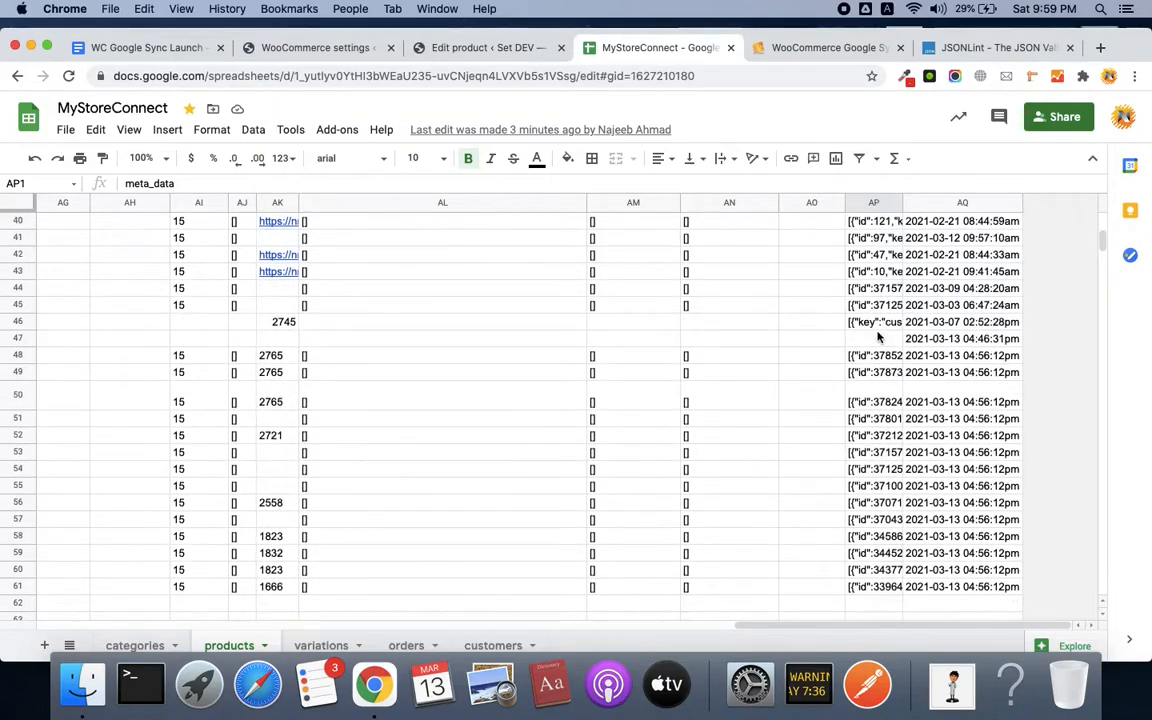
{"action": "scroll", "coordinate": [878, 337], "scroll_direction": "up", "scroll_amount": 1}
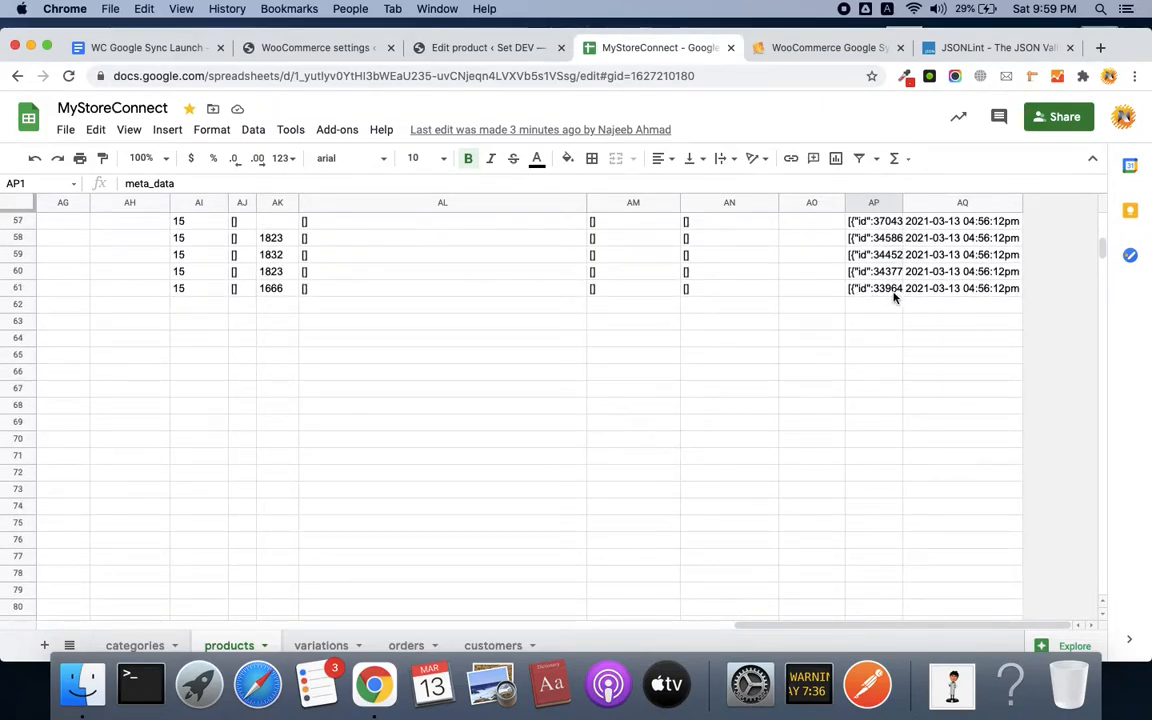
Step: Open meta_data cell AP61 of the last product row and copy its entire JSON content
{"action": "double_click", "coordinate": [886, 291]}
{"action": "key", "text": "super+a"}
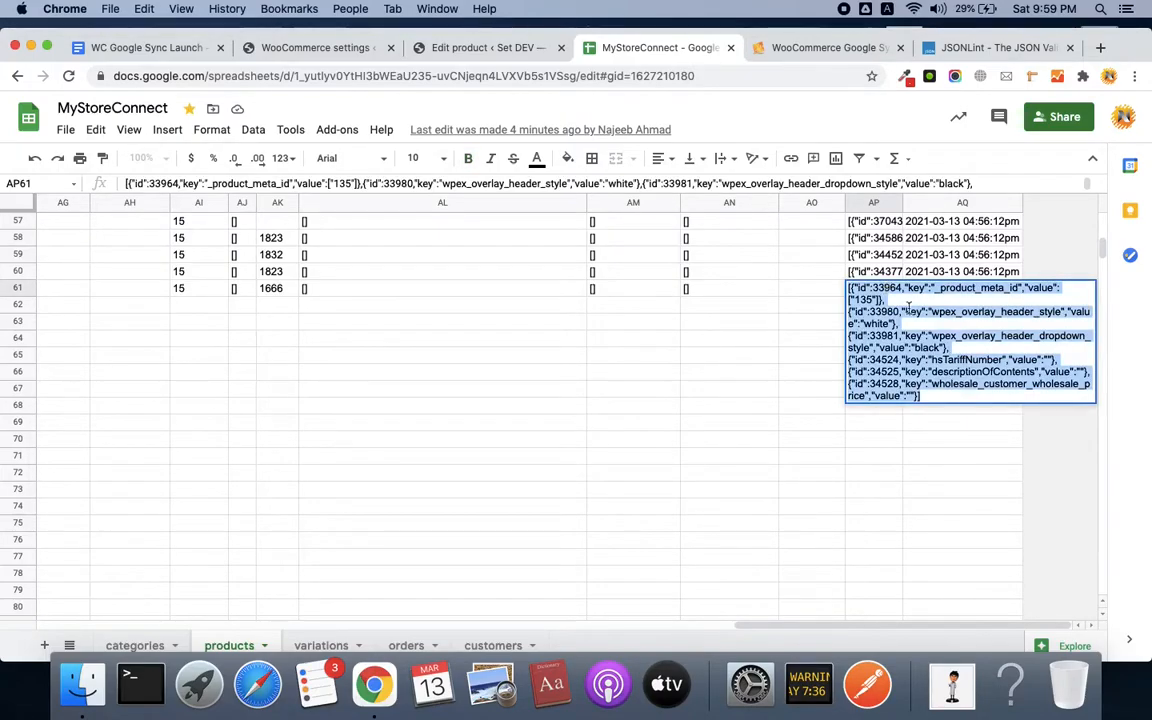
{"action": "left_click", "coordinate": [912, 397]}
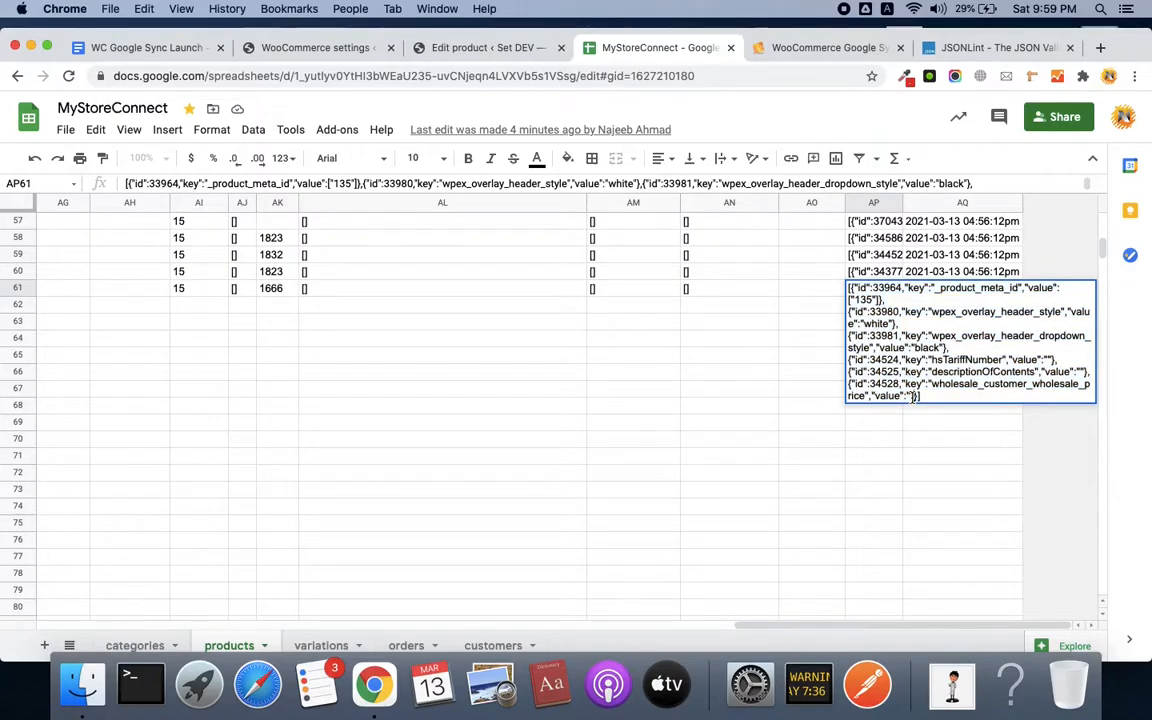
{"action": "key", "text": "super+a"}
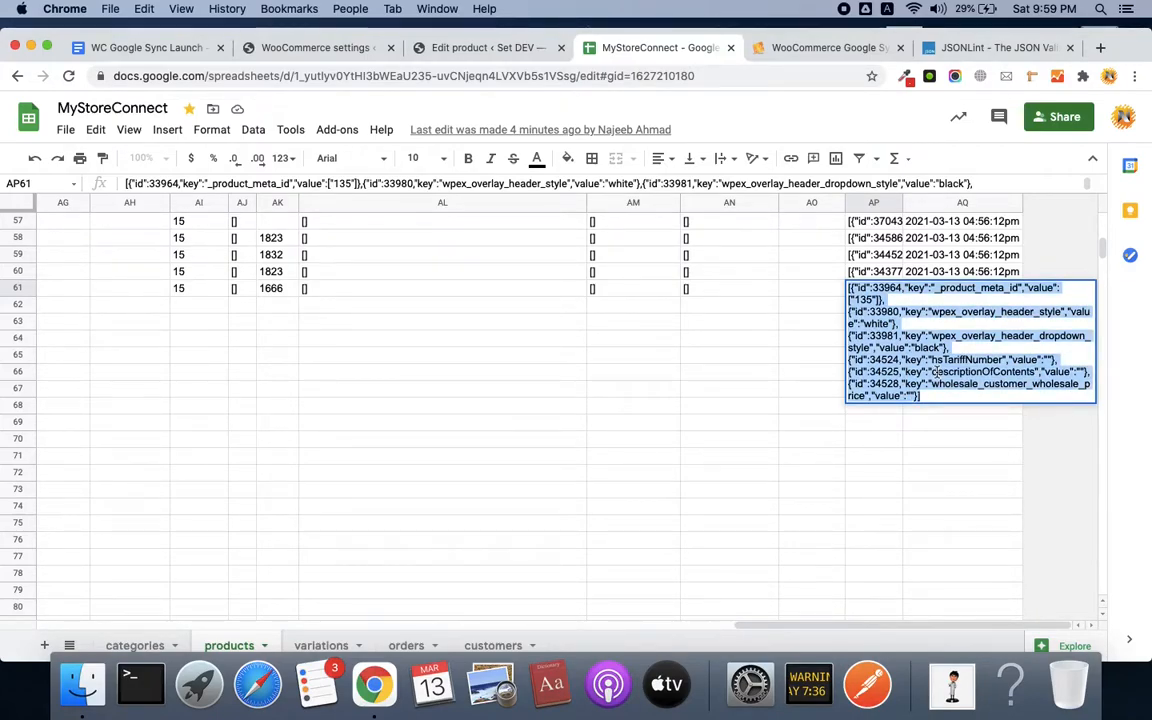
Step: Replace the JSON in the JSONLint page with the copied meta data and validate it
{"action": "left_click", "coordinate": [980, 48]}
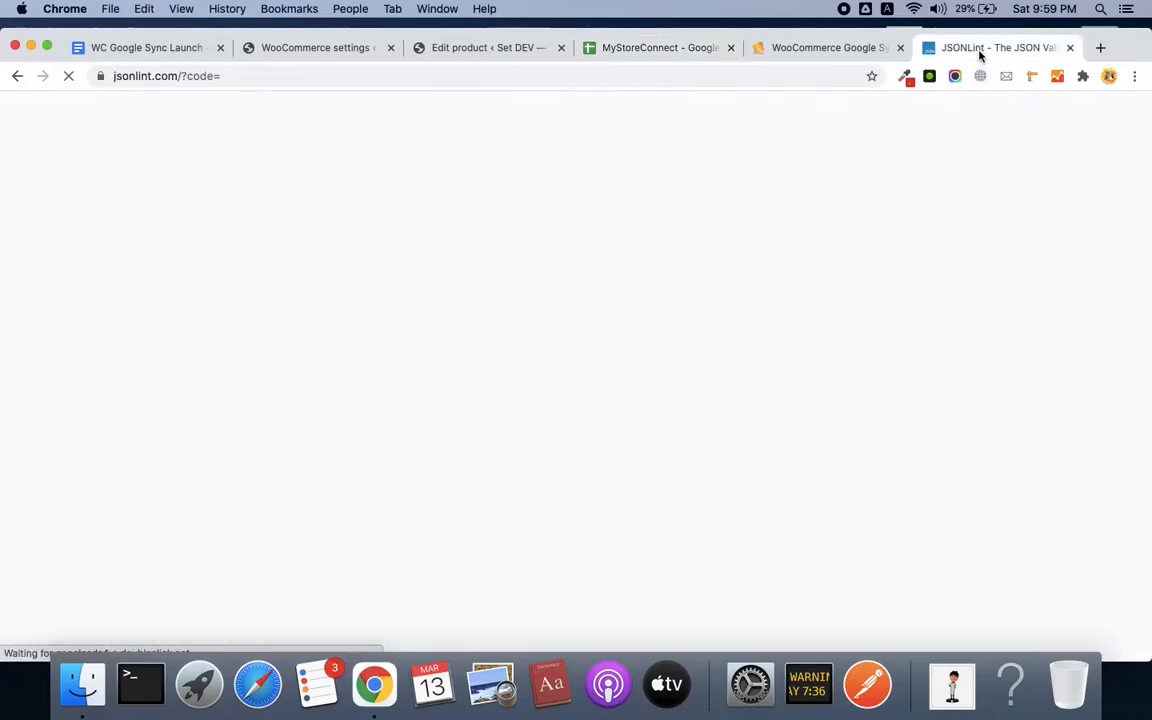
{"action": "left_click", "coordinate": [388, 267]}
{"action": "key", "text": "super+a"}
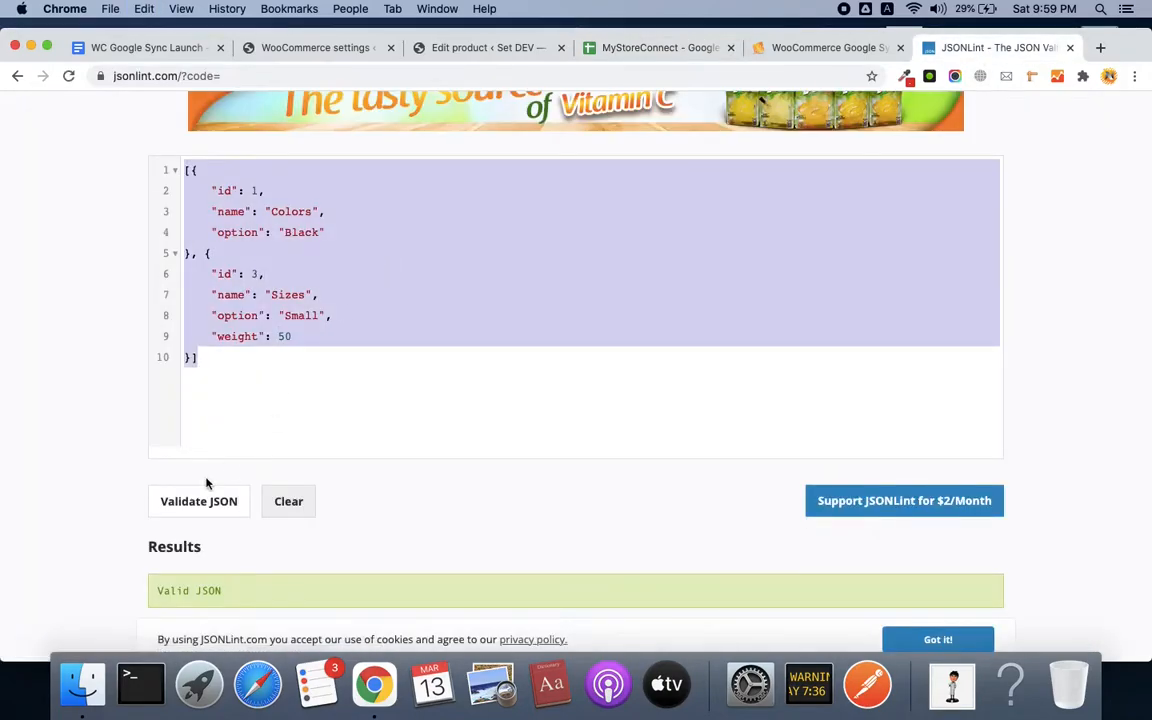
{"action": "key", "text": "super+v"}
{"action": "left_click", "coordinate": [200, 501]}
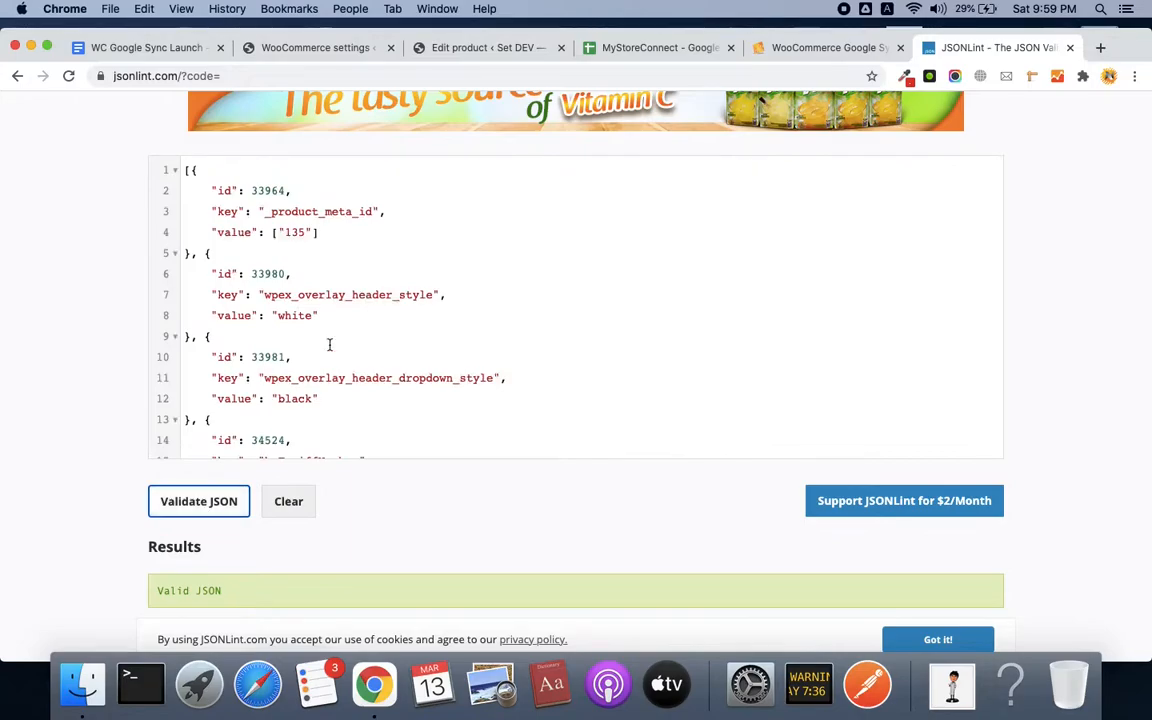
Step: Examine the id, key and value entries of the formatted meta data JSON through to its closing bracket
{"action": "scroll", "coordinate": [360, 302], "scroll_direction": "down", "scroll_amount": 5}
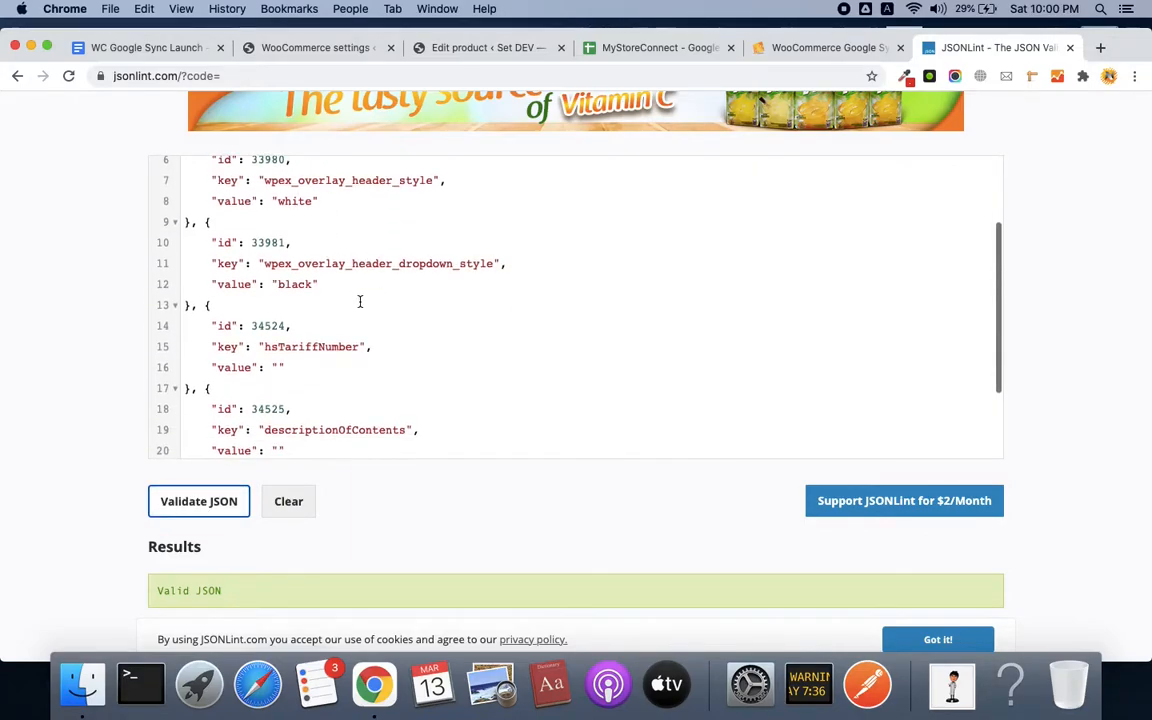
{"action": "scroll", "coordinate": [360, 302], "scroll_direction": "down", "scroll_amount": 2}
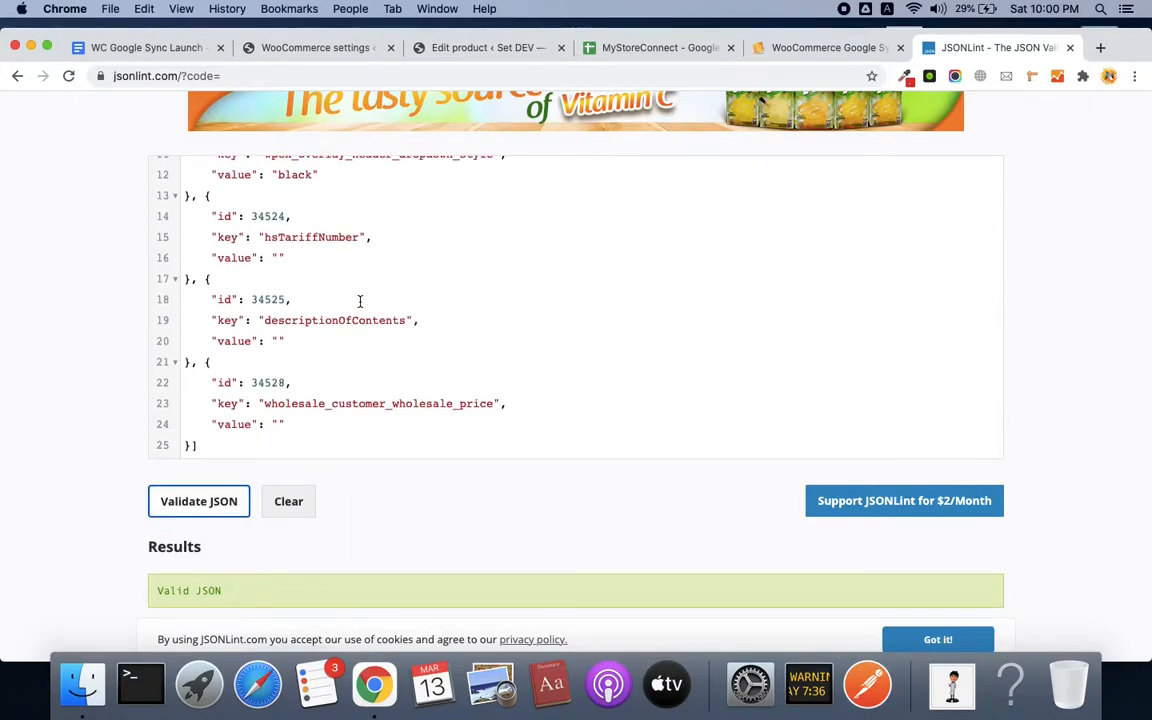
{"action": "left_click", "coordinate": [192, 444]}
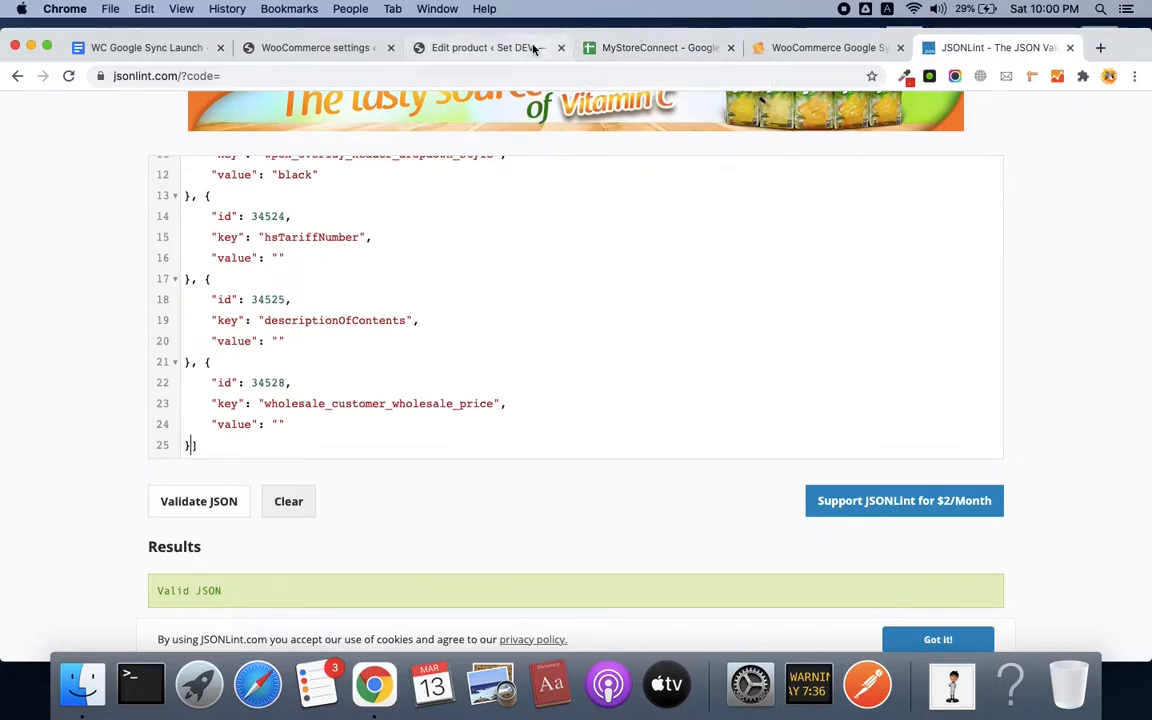
Step: Return to the Video Tutorial outline in the WC Google Sync Launch document and go through the Chunking and Future Plans items
{"action": "left_click", "coordinate": [655, 50]}
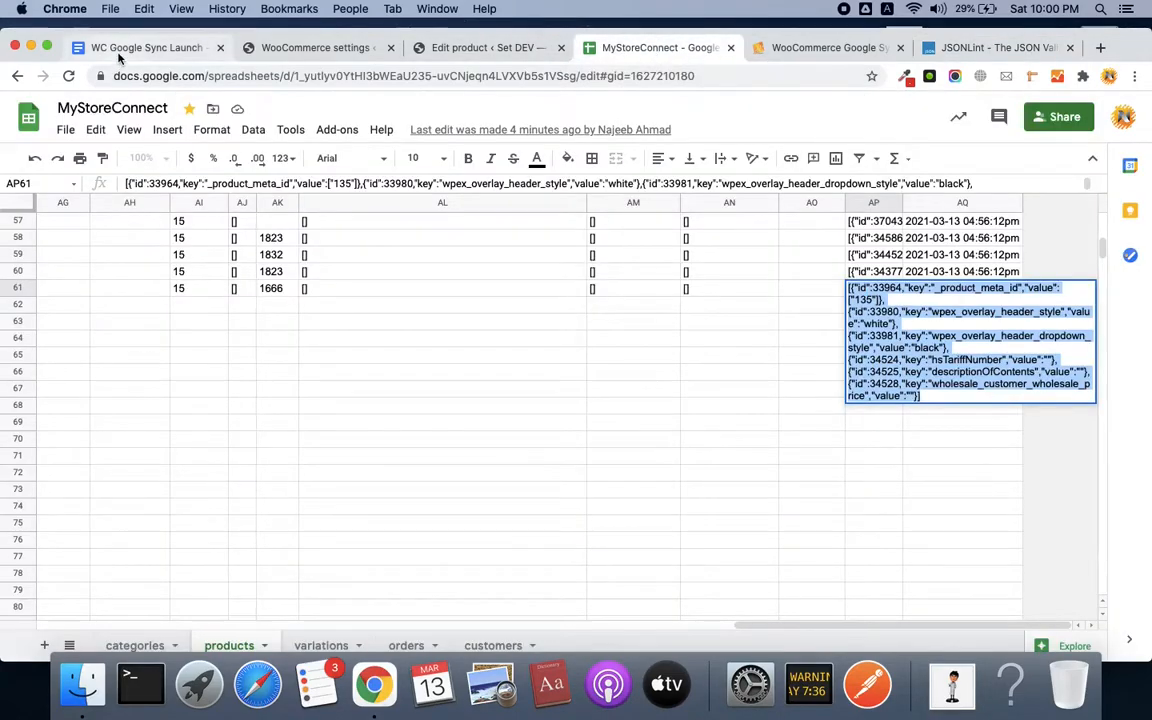
{"action": "left_click", "coordinate": [150, 47]}
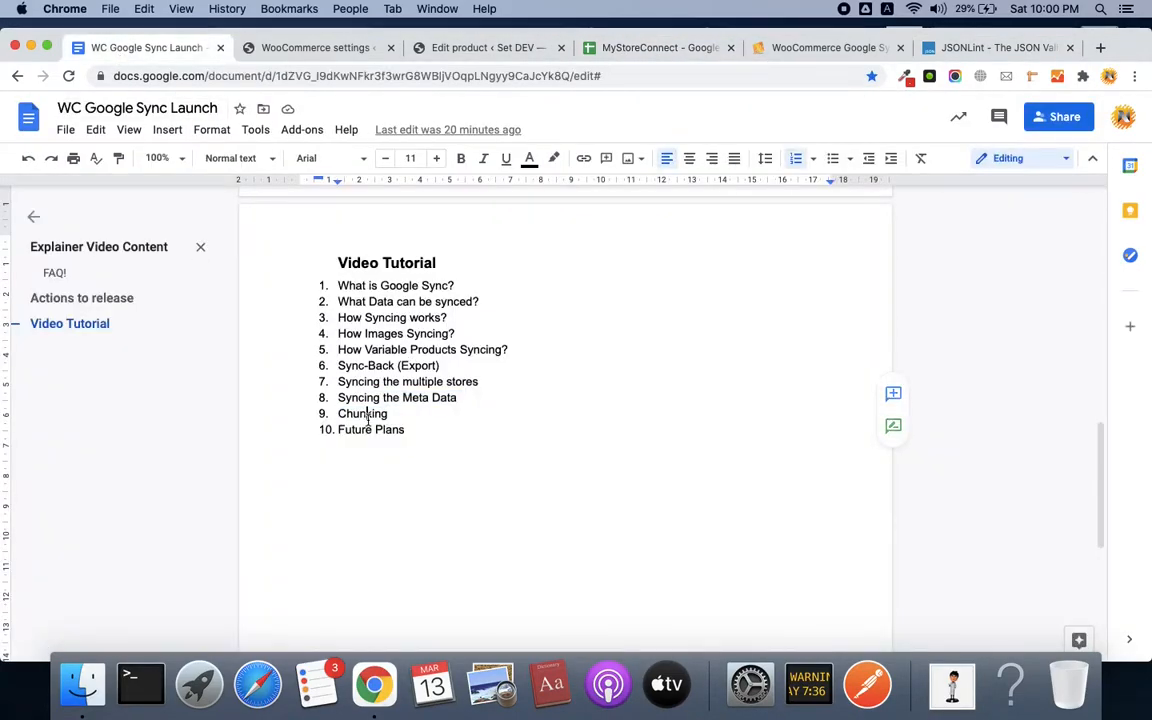
{"action": "double_click", "coordinate": [370, 414]}
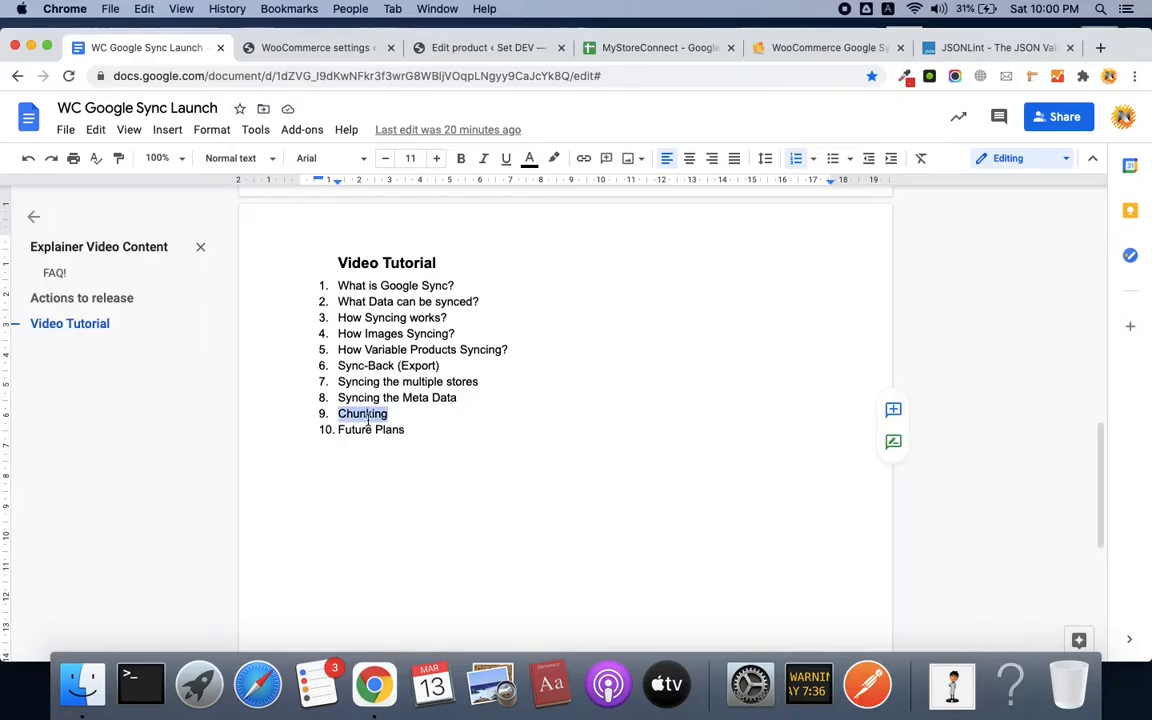
{"action": "left_click", "coordinate": [412, 416]}
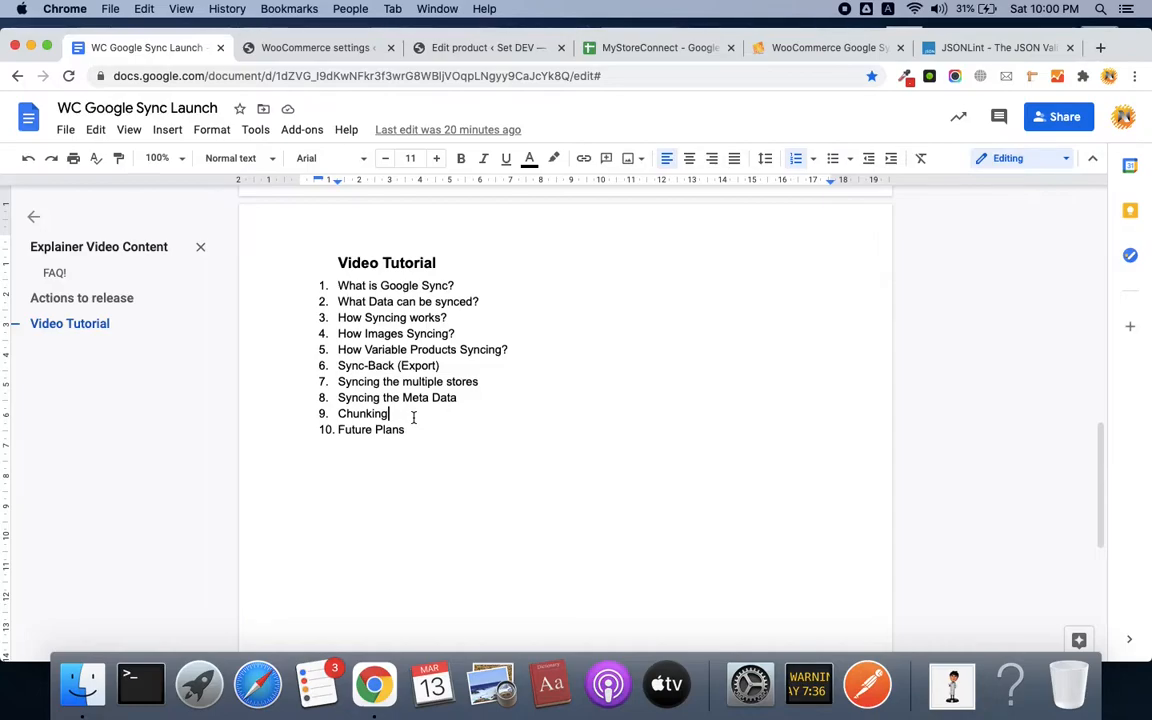
{"action": "double_click", "coordinate": [391, 428]}
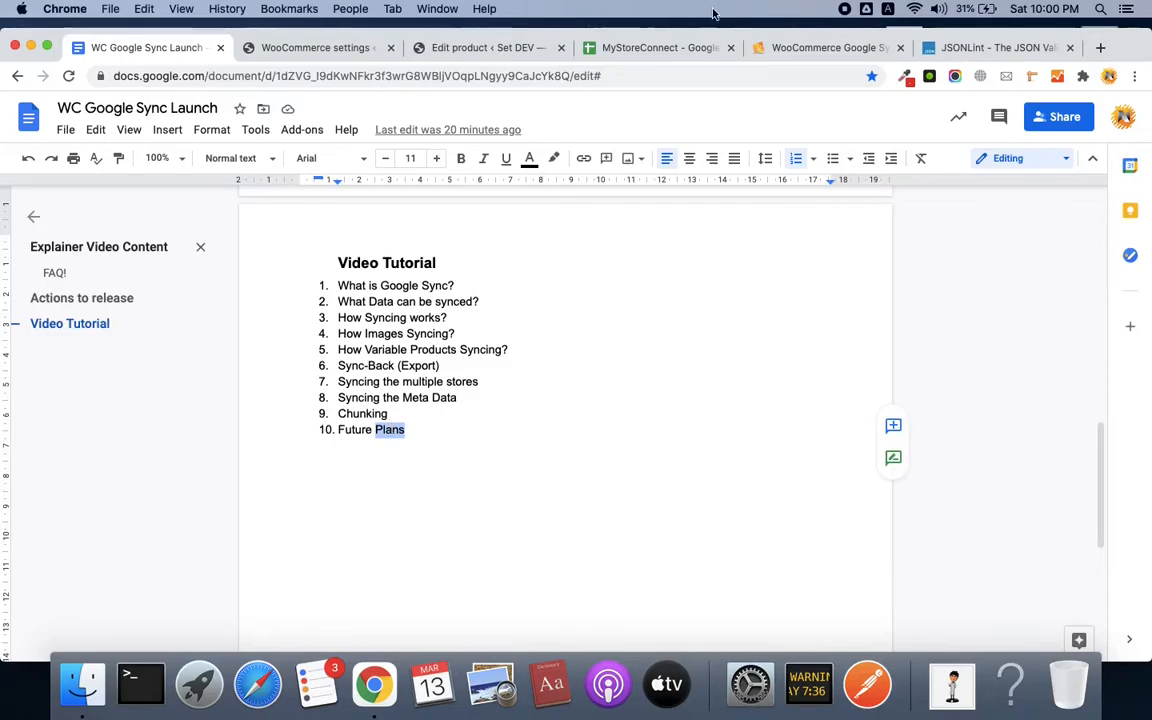
Step: Leave the meta_data cell in the MyStoreConnect spreadsheet and examine the columns of the orders and customers sheets
{"action": "left_click", "coordinate": [651, 48]}
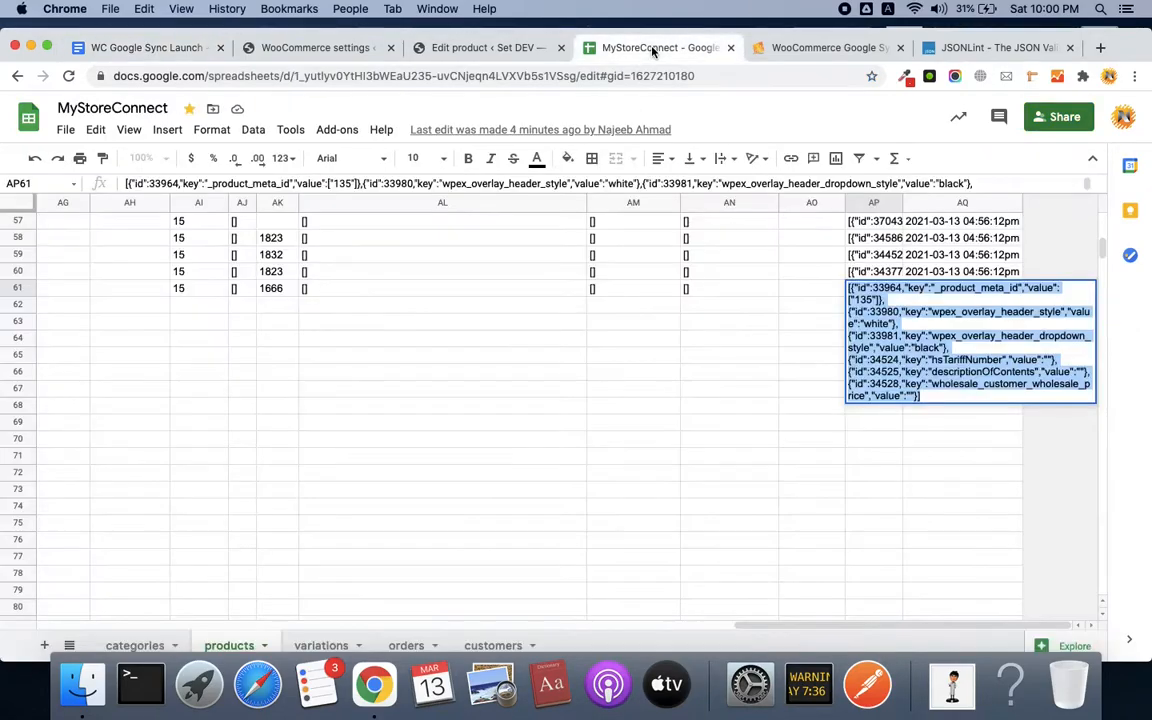
{"action": "left_click", "coordinate": [536, 374]}
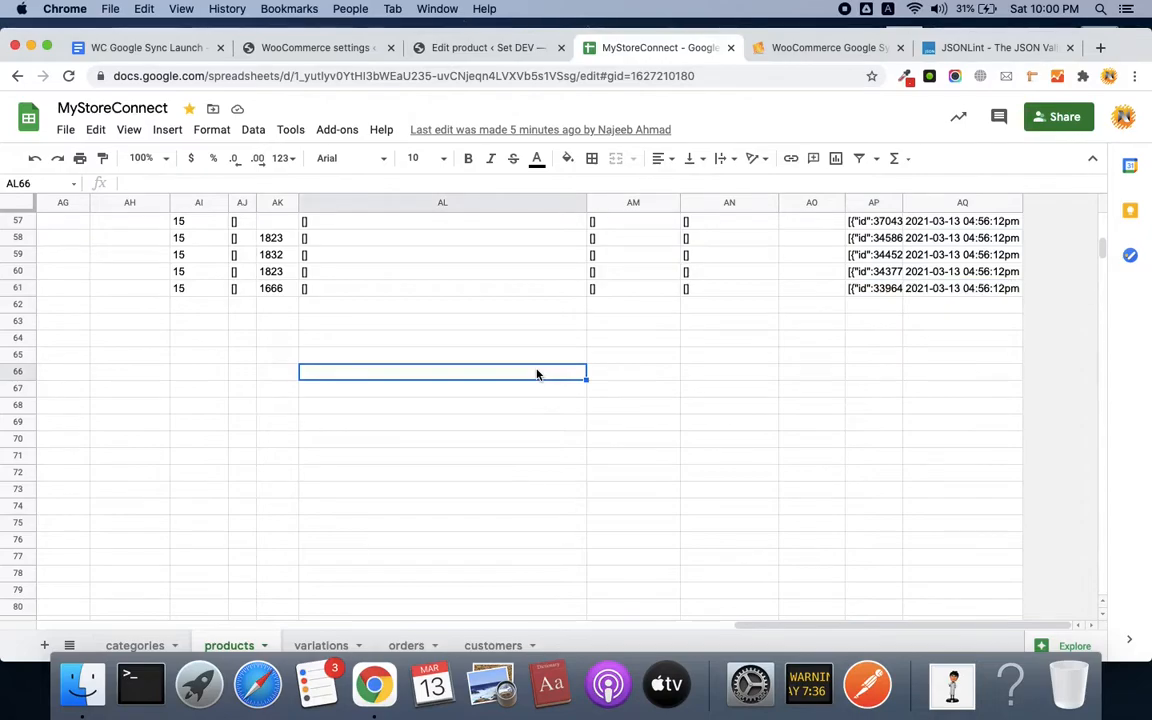
{"action": "scroll", "coordinate": [536, 374], "scroll_direction": "down", "scroll_amount": 3}
{"action": "scroll", "coordinate": [536, 374], "scroll_direction": "left", "scroll_amount": 4}
{"action": "left_click", "coordinate": [406, 646]}
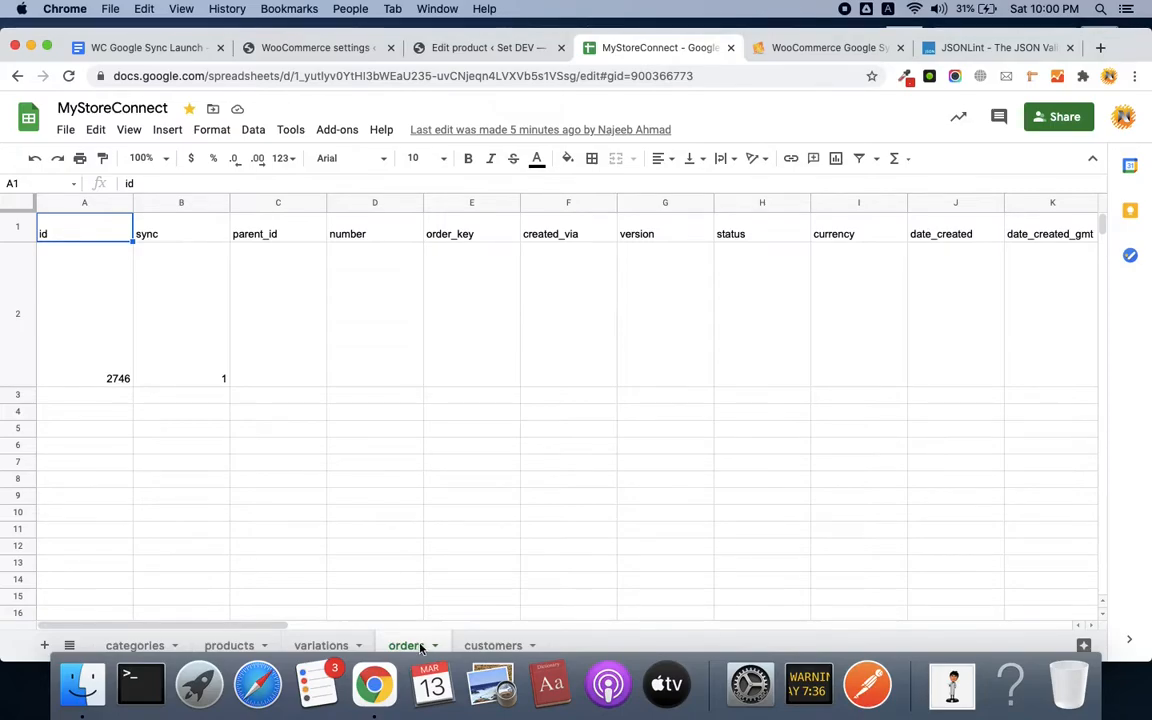
{"action": "left_click", "coordinate": [493, 645]}
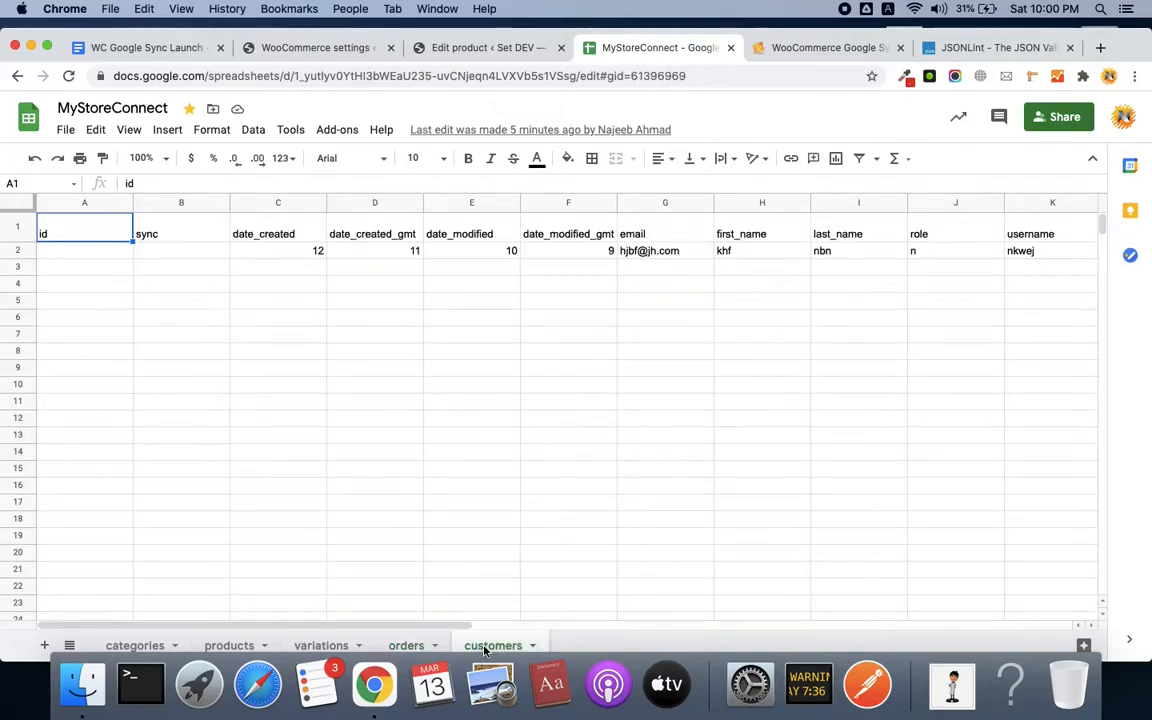
{"action": "left_click", "coordinate": [416, 648]}
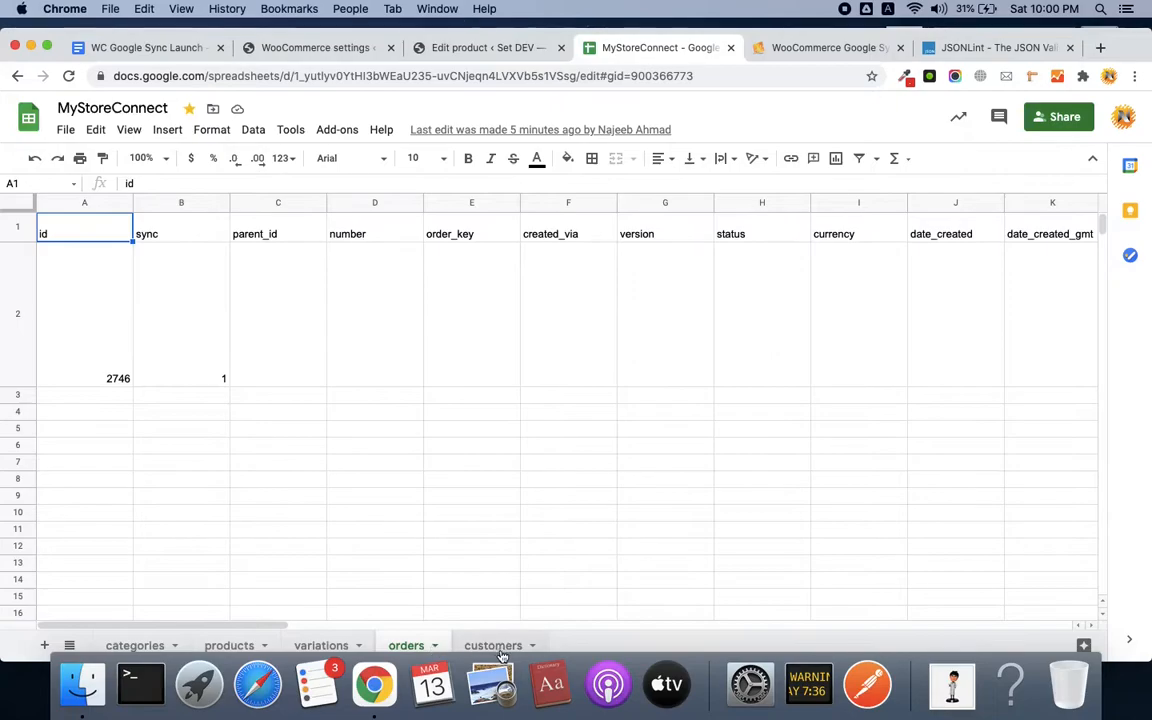
{"action": "left_click", "coordinate": [480, 648]}
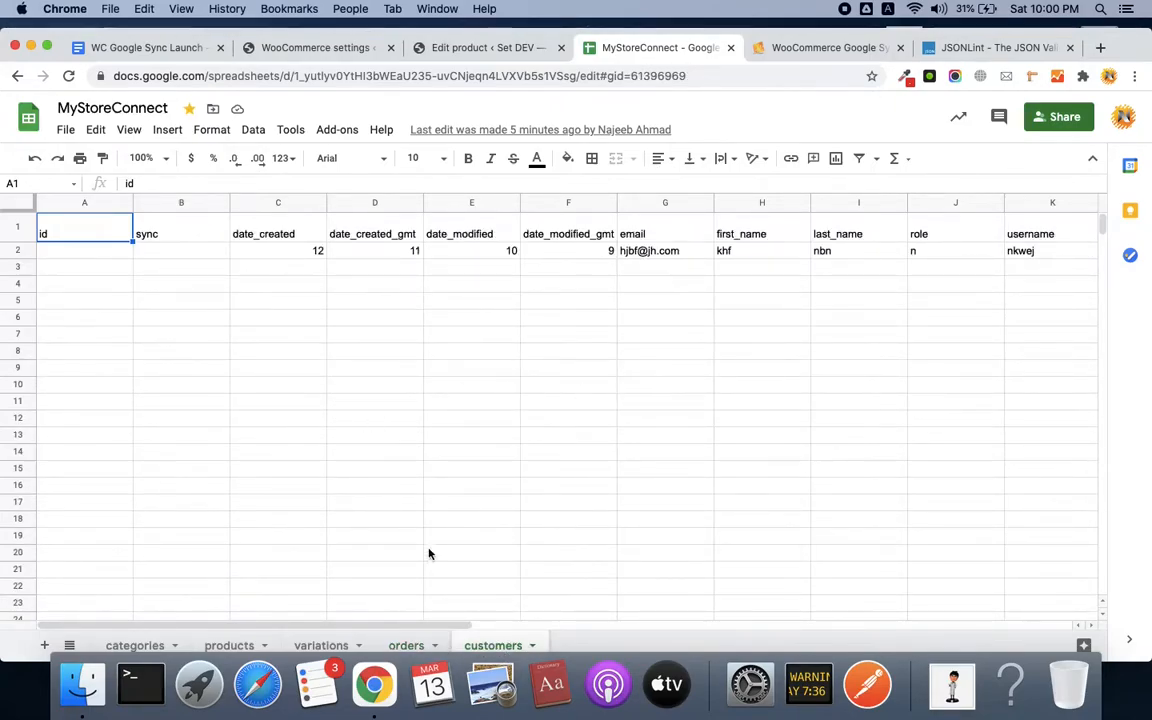
{"action": "left_click", "coordinate": [405, 644]}
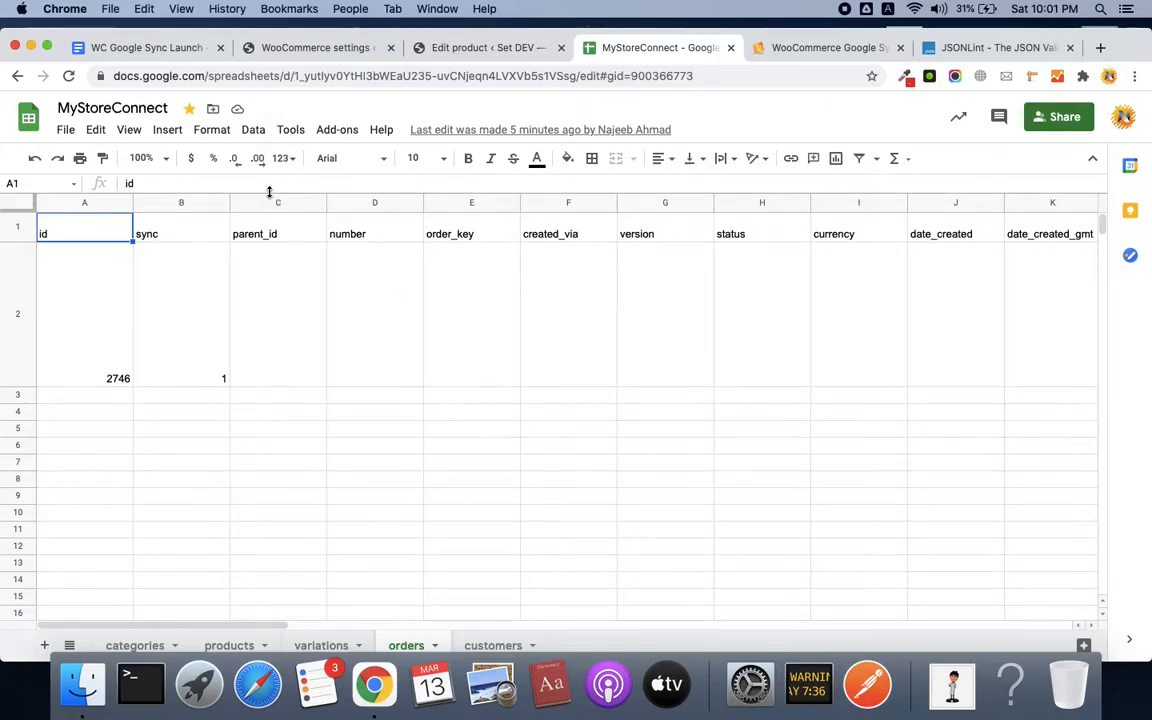
Step: Review the data types offered in the WooCommerce Google Sync settings and run Sync Data for Products
{"action": "left_click", "coordinate": [173, 48]}
{"action": "left_click", "coordinate": [515, 48]}
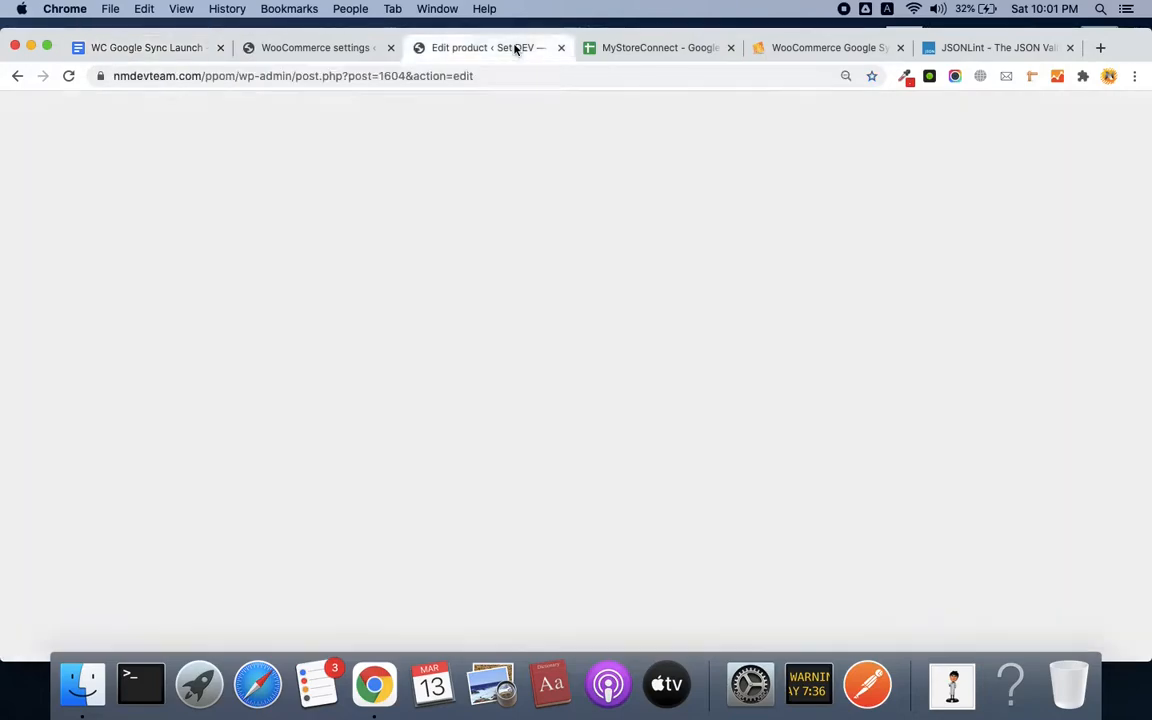
{"action": "left_click", "coordinate": [334, 47]}
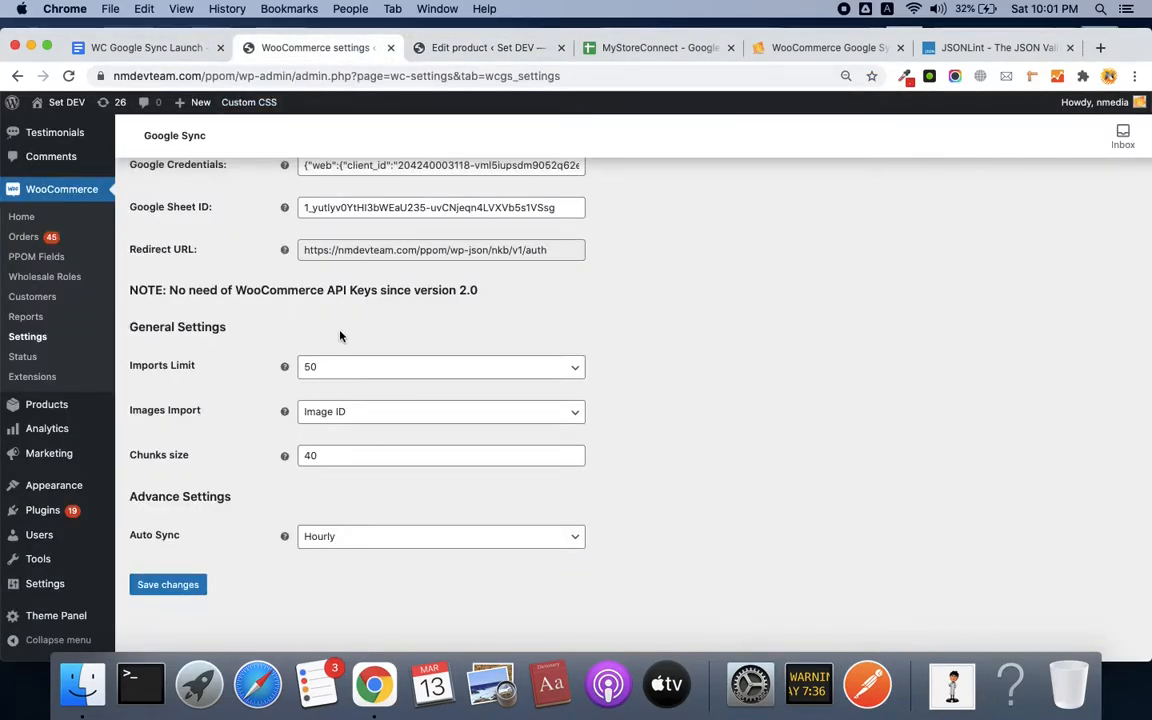
{"action": "scroll", "coordinate": [338, 335], "scroll_direction": "up", "scroll_amount": 3}
{"action": "scroll", "coordinate": [340, 337], "scroll_direction": "up", "scroll_amount": 5}
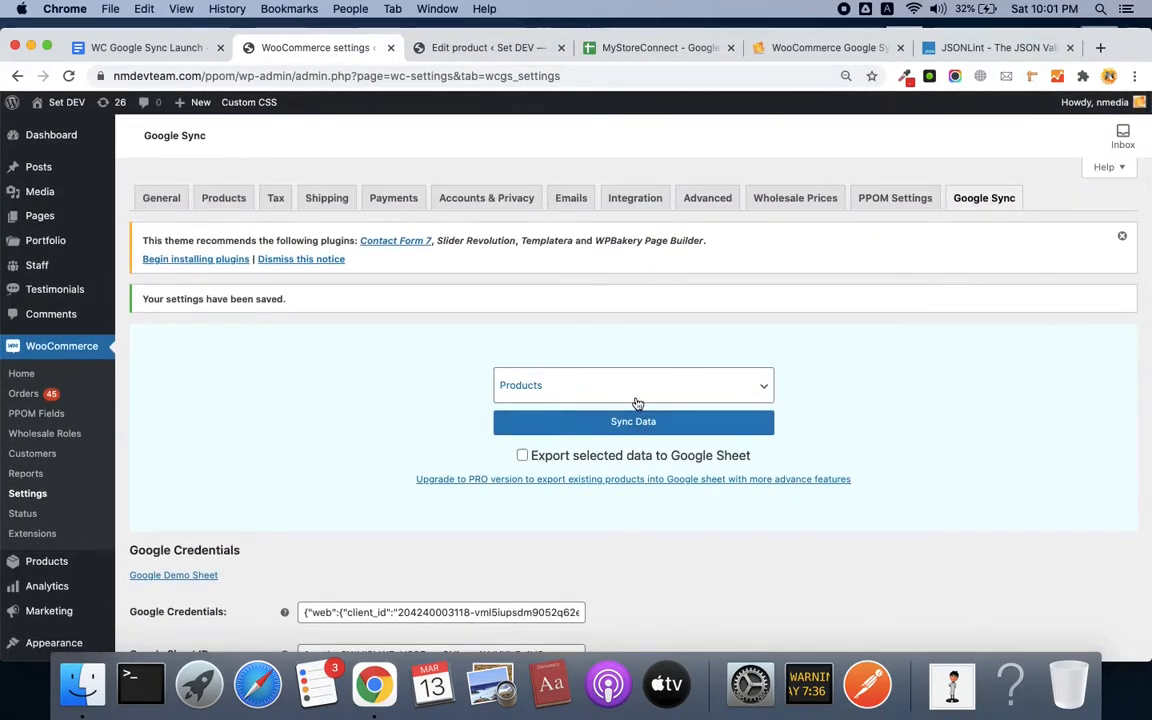
{"action": "left_click", "coordinate": [636, 402]}
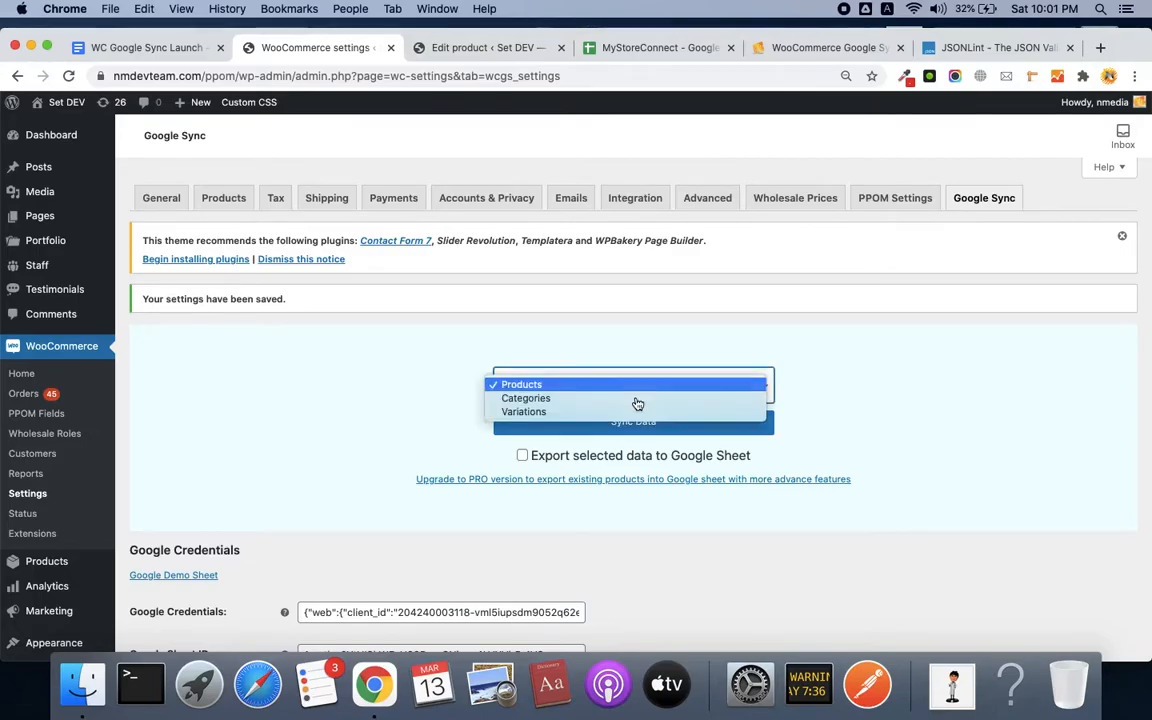
{"action": "left_click", "coordinate": [622, 396]}
{"action": "left_click", "coordinate": [622, 421]}
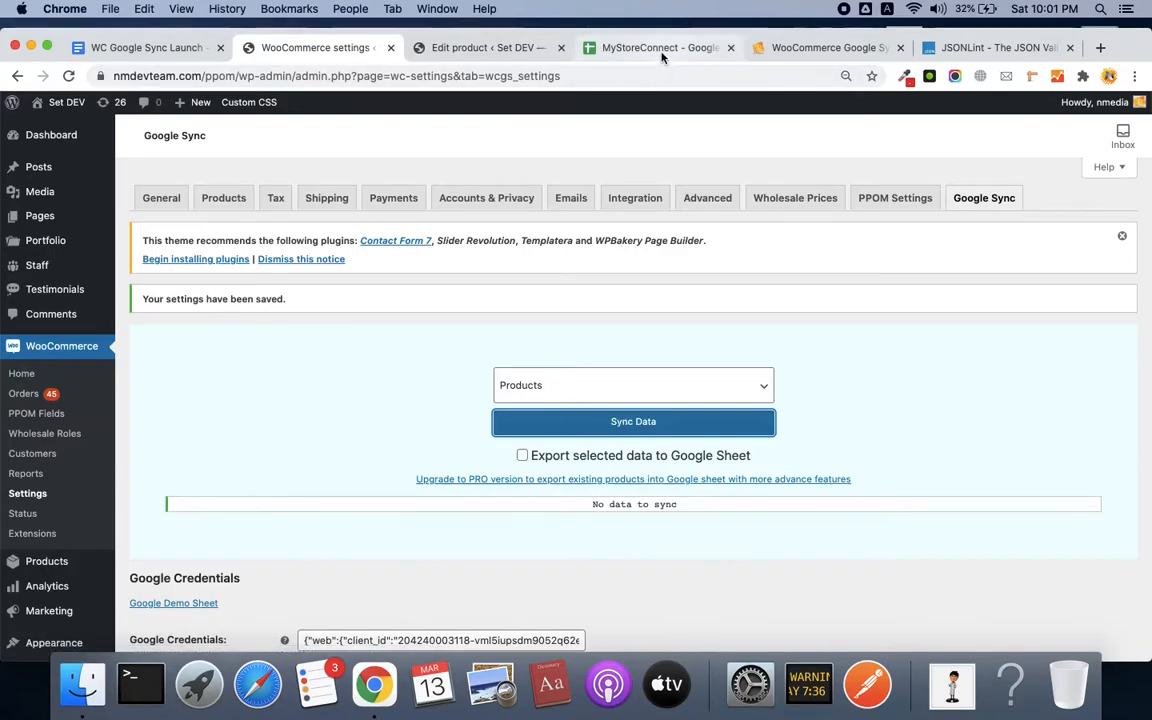
Step: Return to the products sheet of MyStoreConnect and select the entire header row 1
{"action": "left_click", "coordinate": [612, 46]}
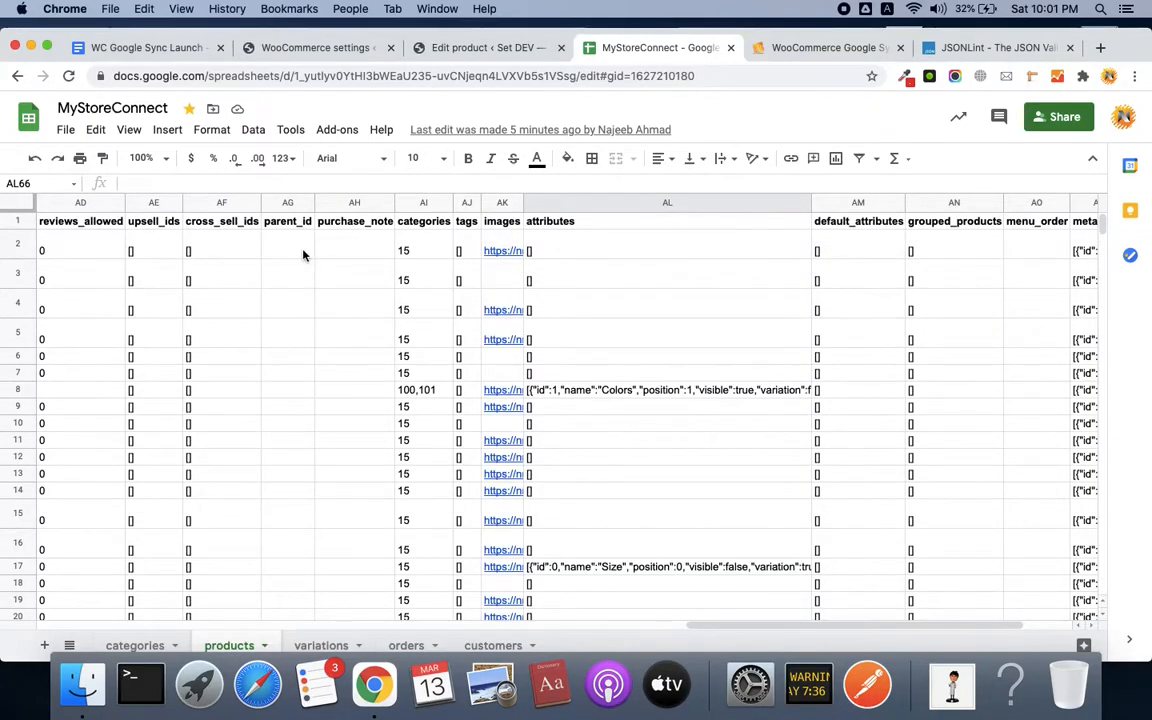
{"action": "left_click", "coordinate": [292, 224]}
{"action": "left_click", "coordinate": [20, 222]}
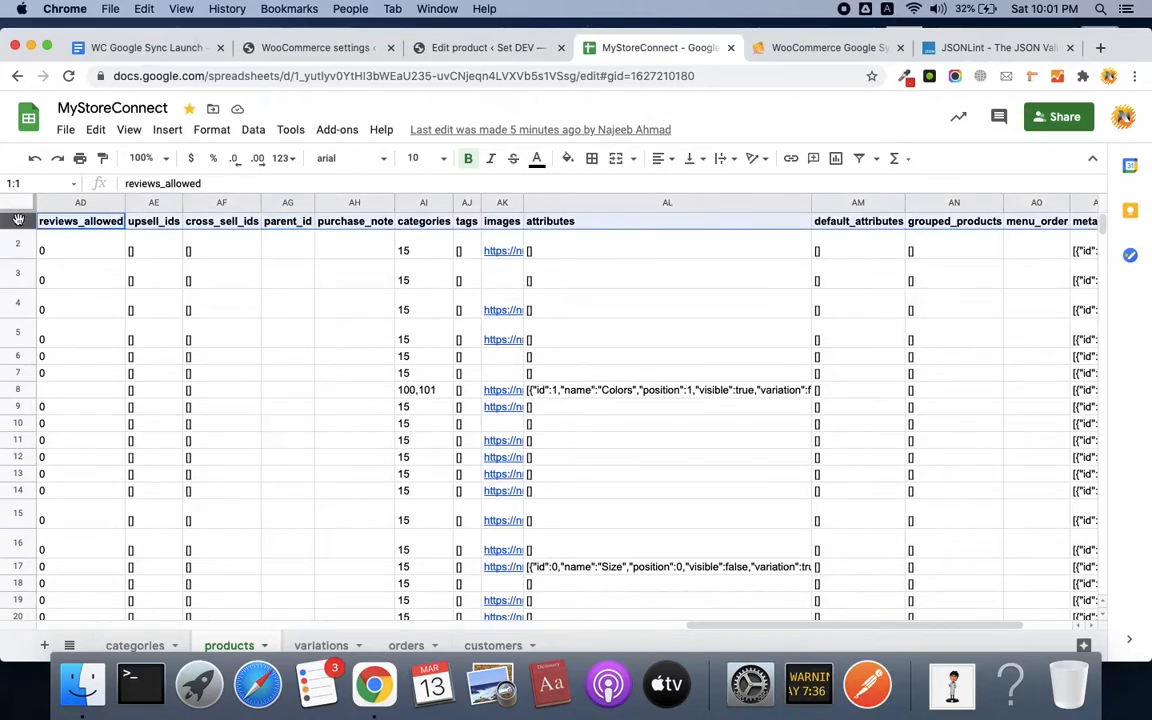
Step: In the WooCommerce Google Sync settings, enable exporting selected data to Google Sheet and run the export for Categories
{"action": "left_click", "coordinate": [256, 50]}
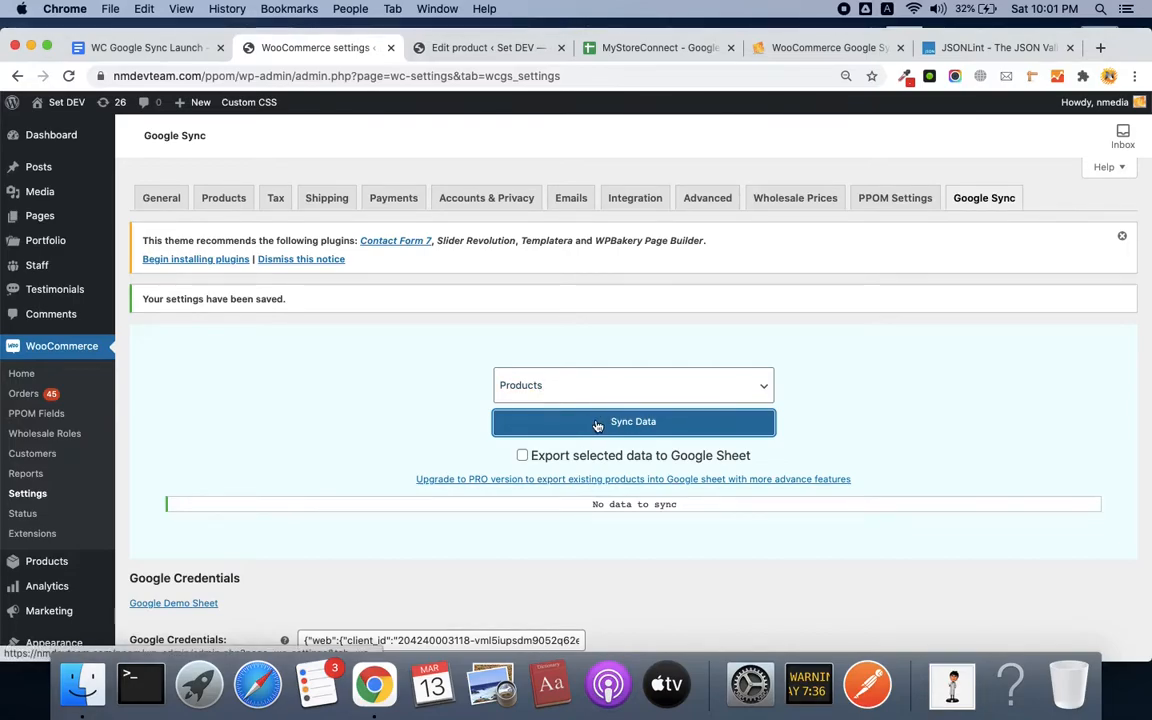
{"action": "left_click", "coordinate": [545, 455]}
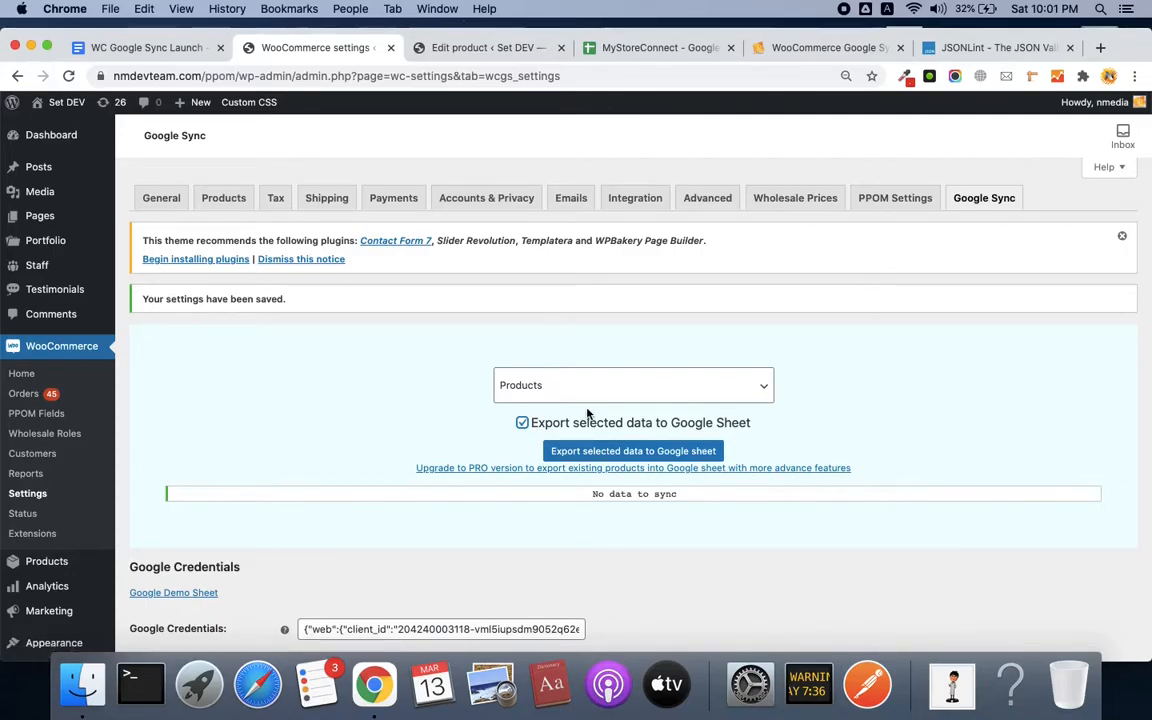
{"action": "left_click", "coordinate": [655, 47]}
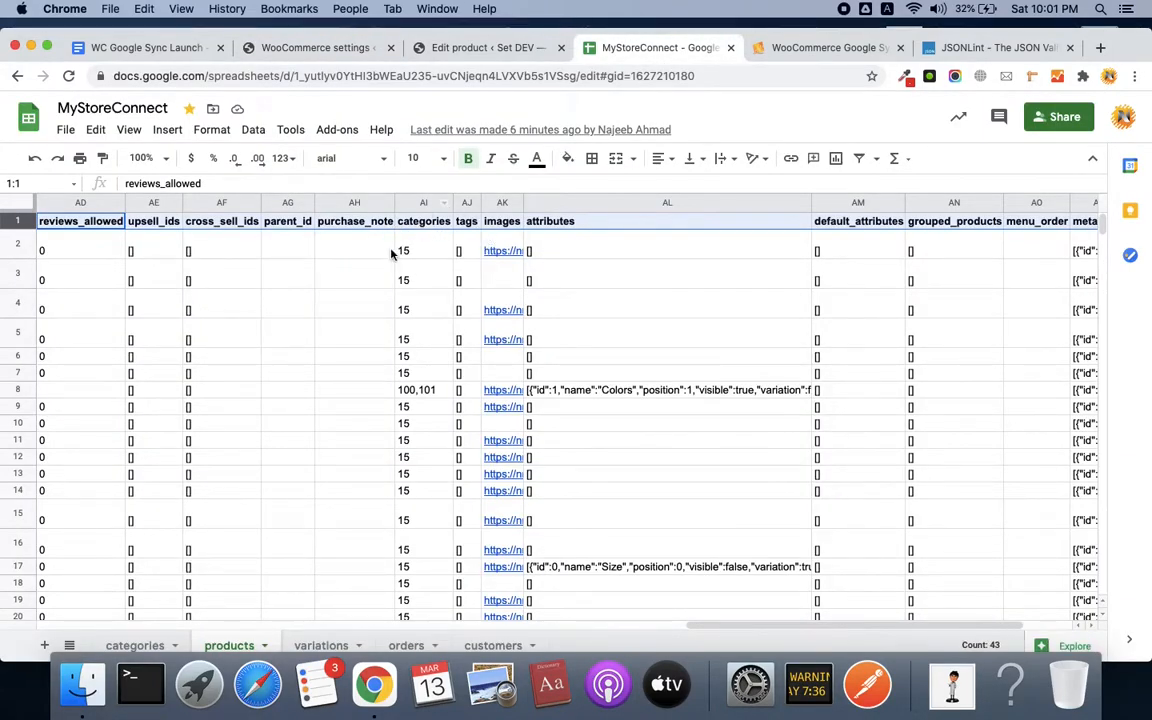
{"action": "left_click", "coordinate": [324, 50]}
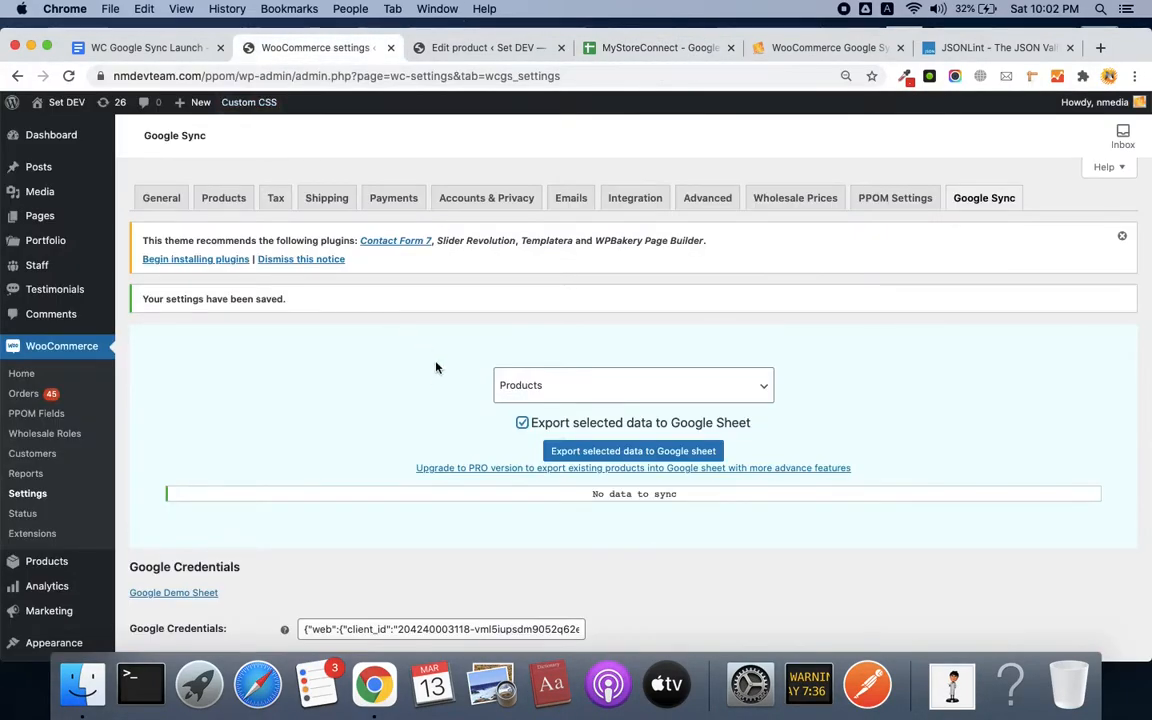
{"action": "left_click", "coordinate": [562, 384]}
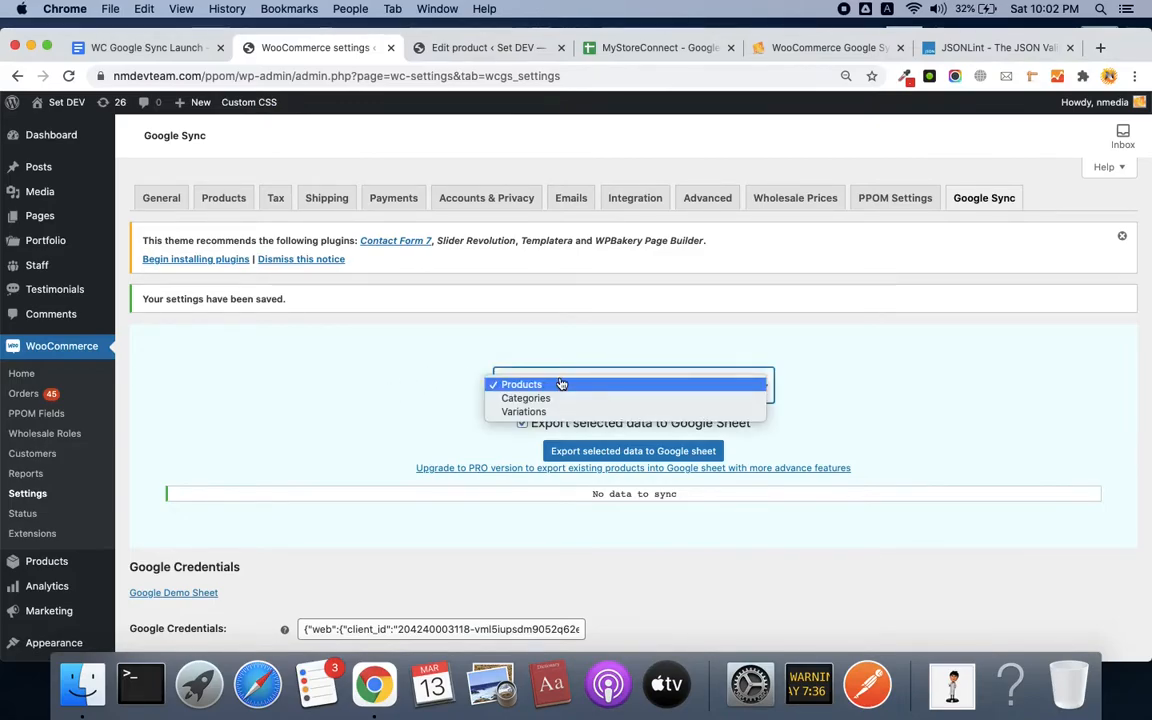
{"action": "left_click", "coordinate": [544, 399]}
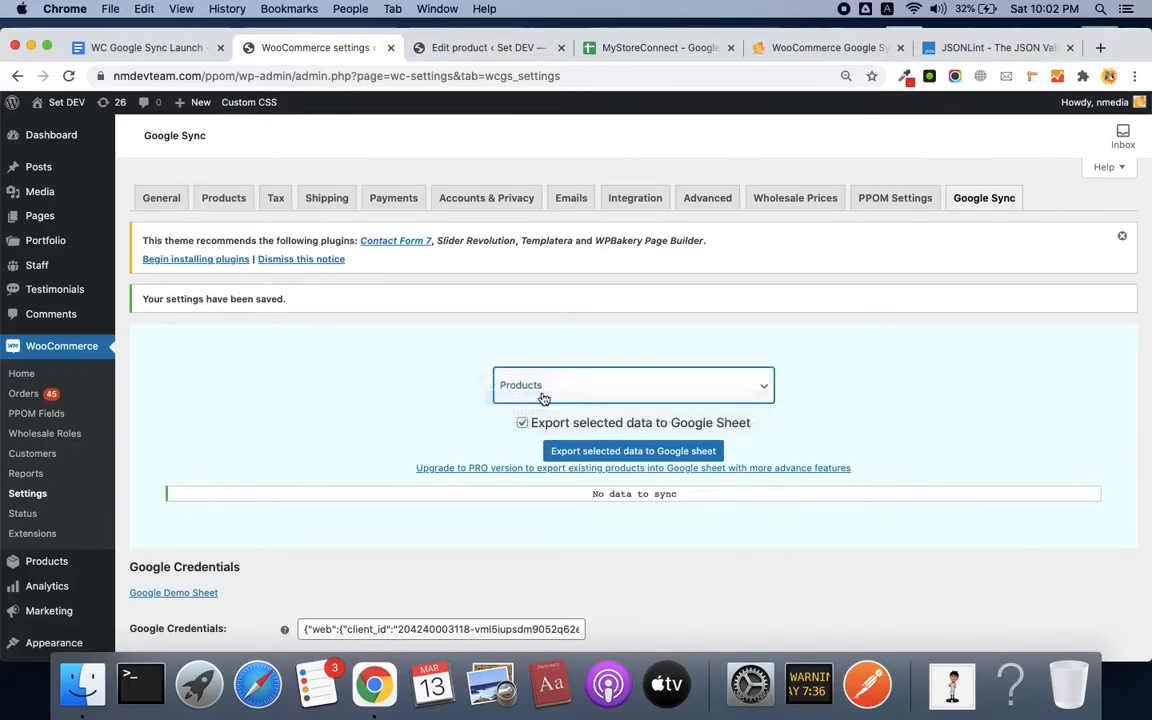
{"action": "left_click", "coordinate": [592, 451]}
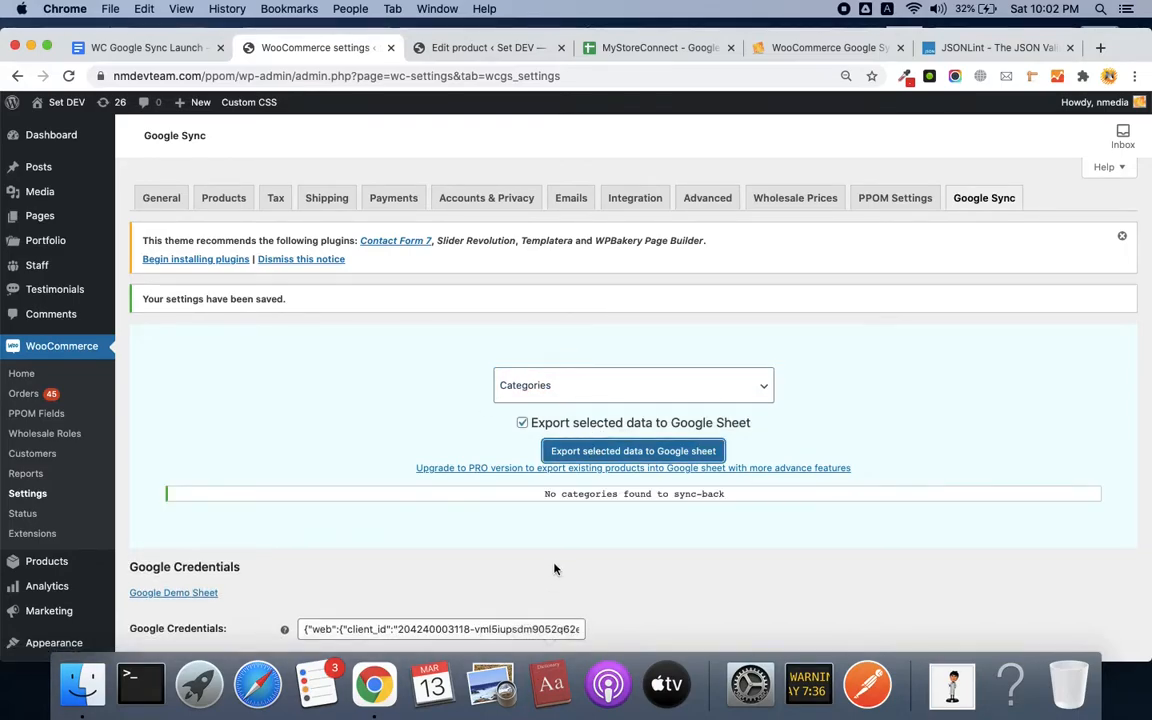
{"action": "triple_click", "coordinate": [665, 493]}
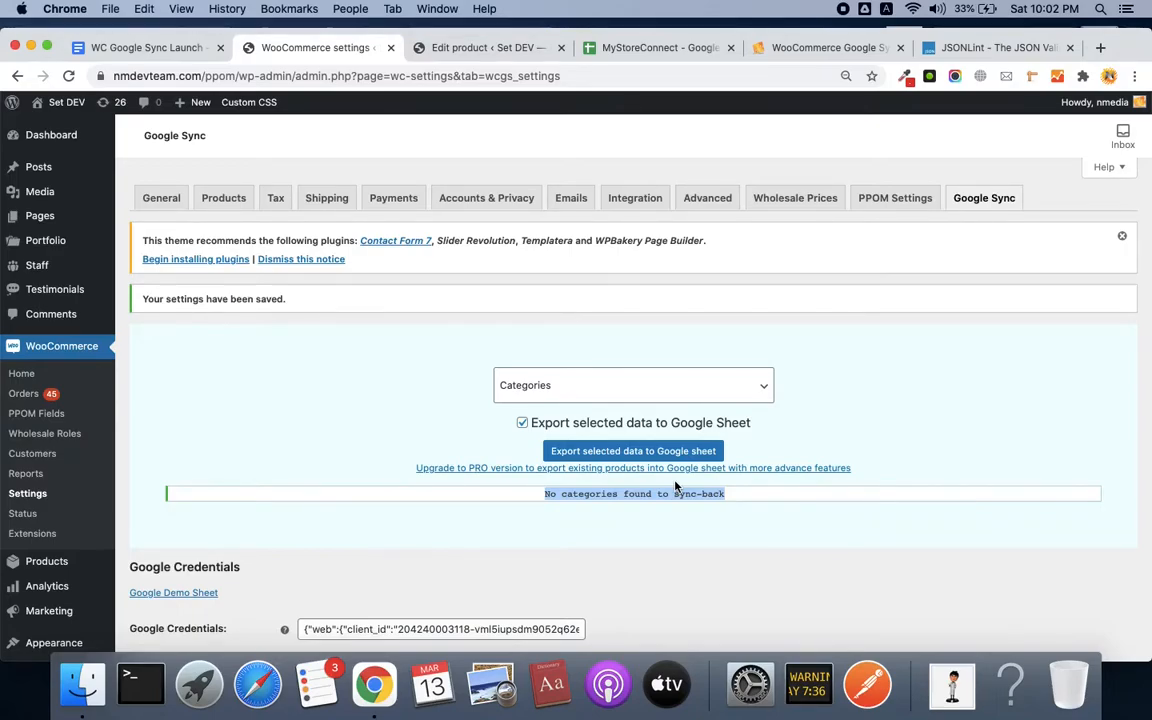
Step: Return to the Video Tutorial outline in the WC Google Sync Launch document and place the cursor after Future Plans
{"action": "left_click", "coordinate": [148, 47]}
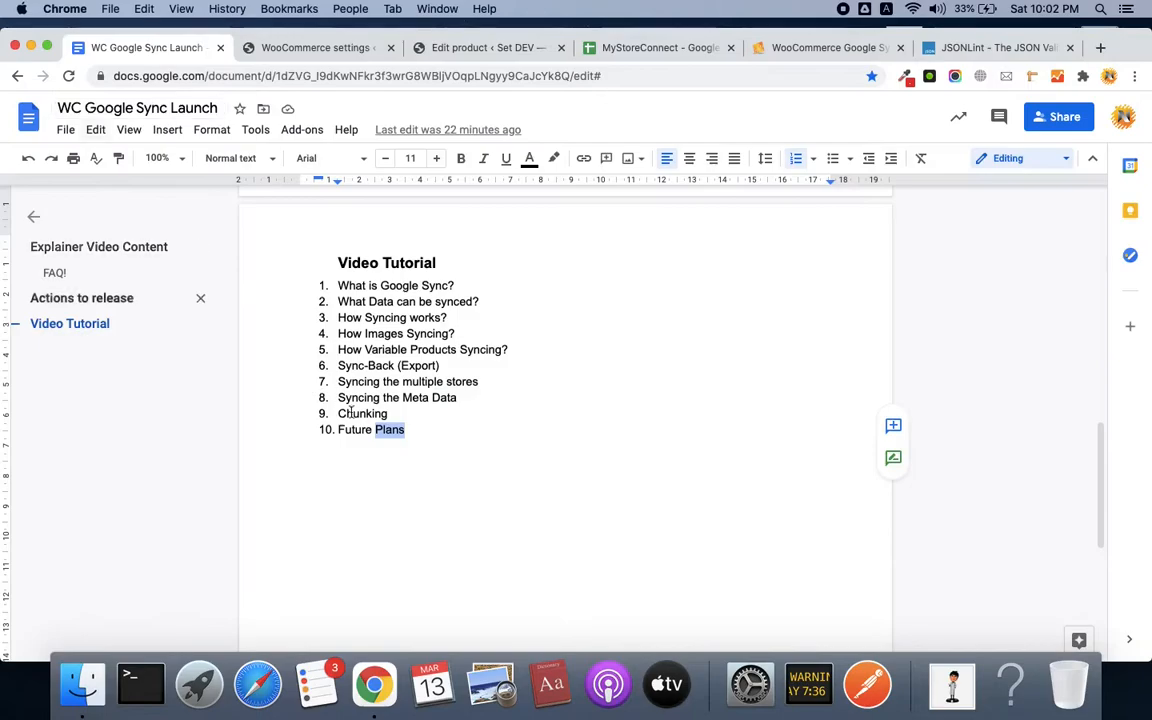
{"action": "left_click", "coordinate": [425, 425]}
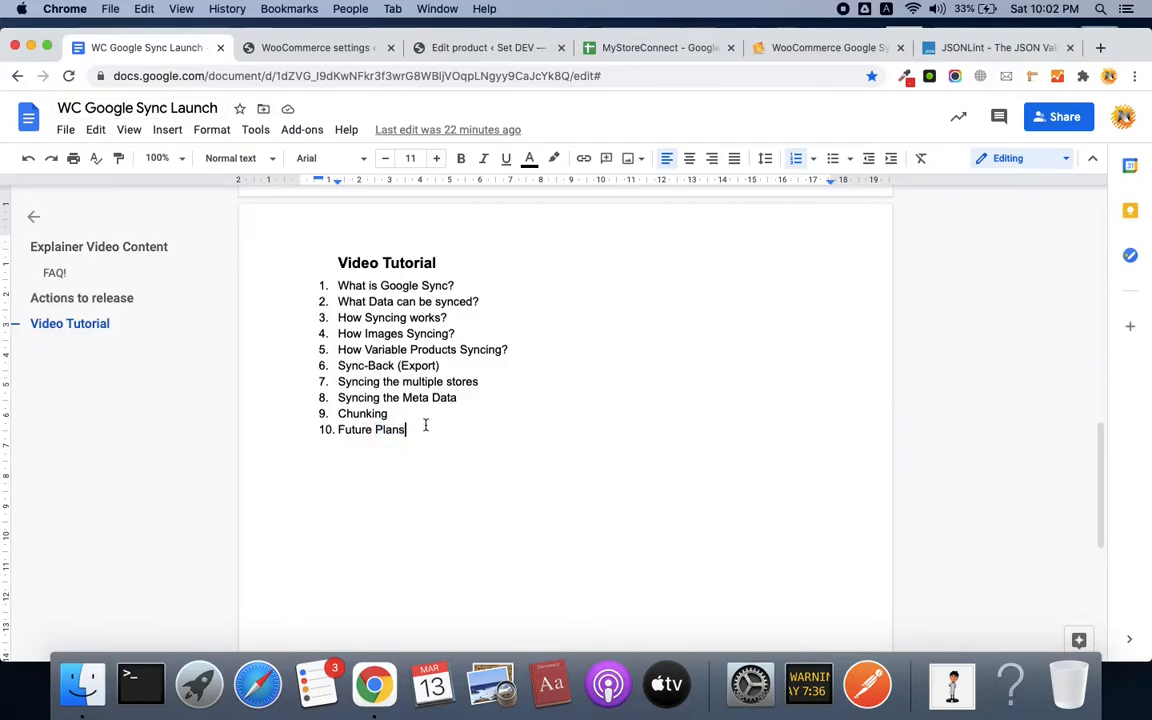